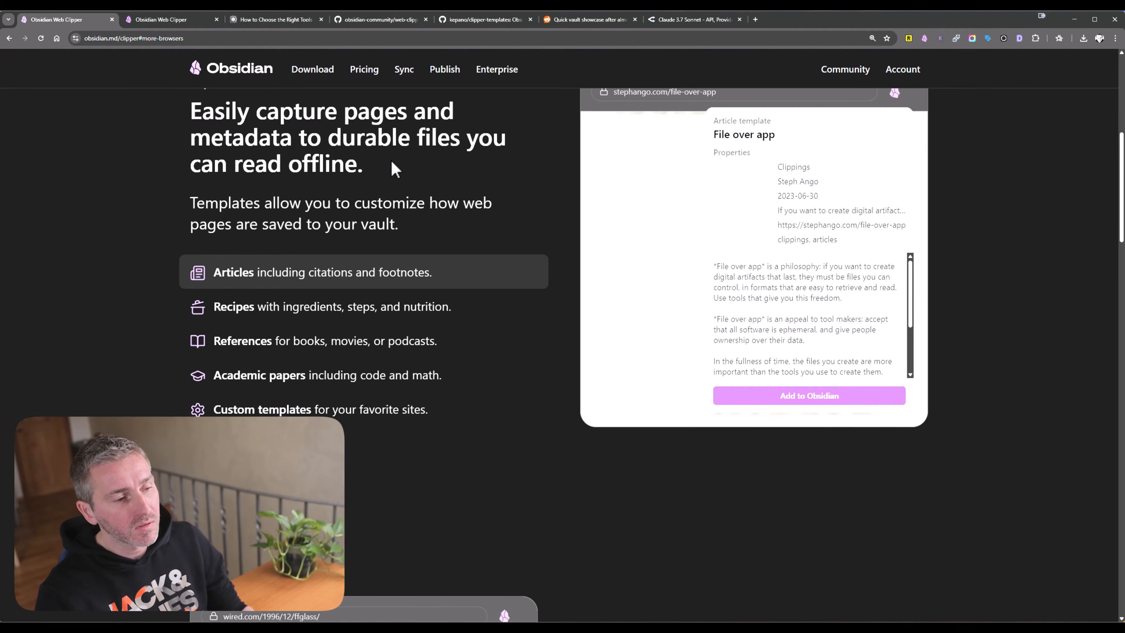
- Review the Web Clipper page's sections on highlighting, clipping highlights and the Stay private feature
scroll(416, 168, down, 10)
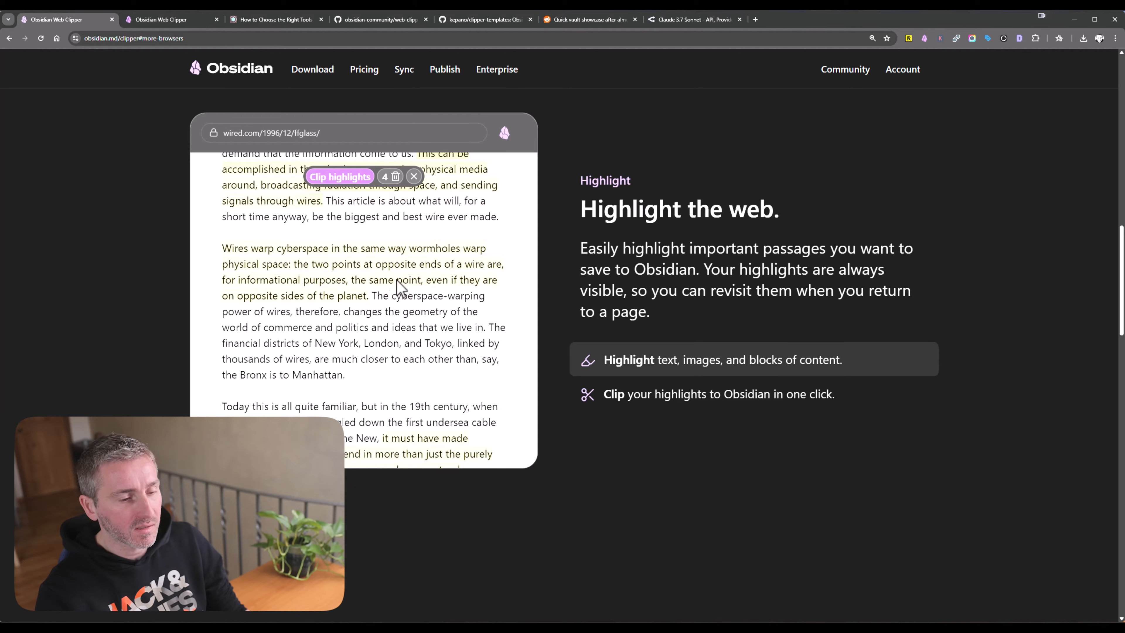
mouse_move(709, 401)
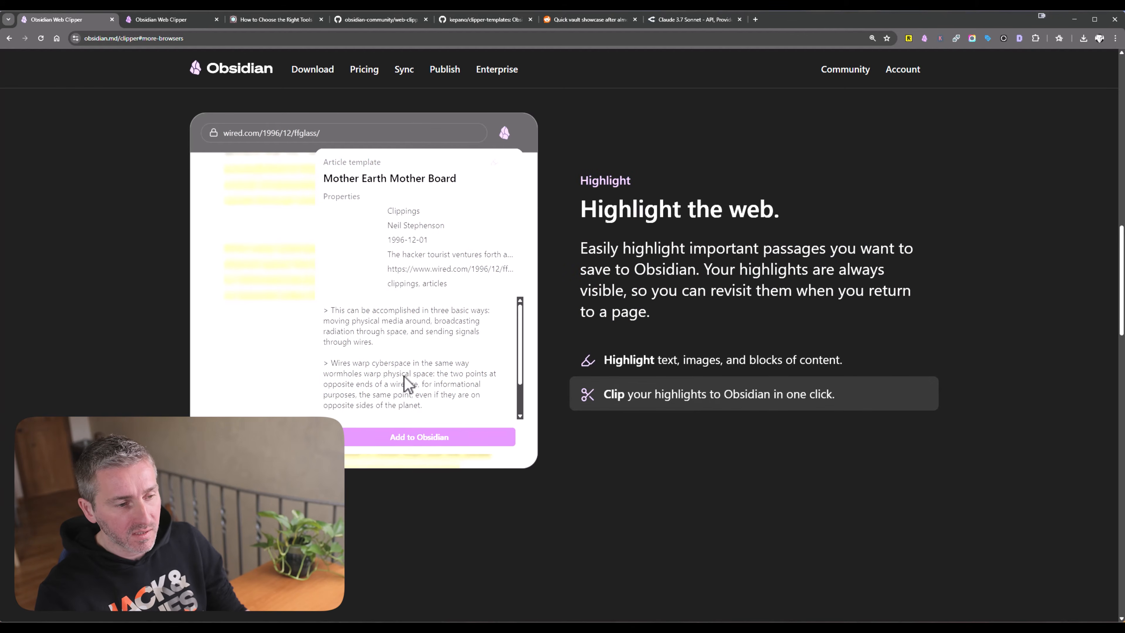
click(414, 441)
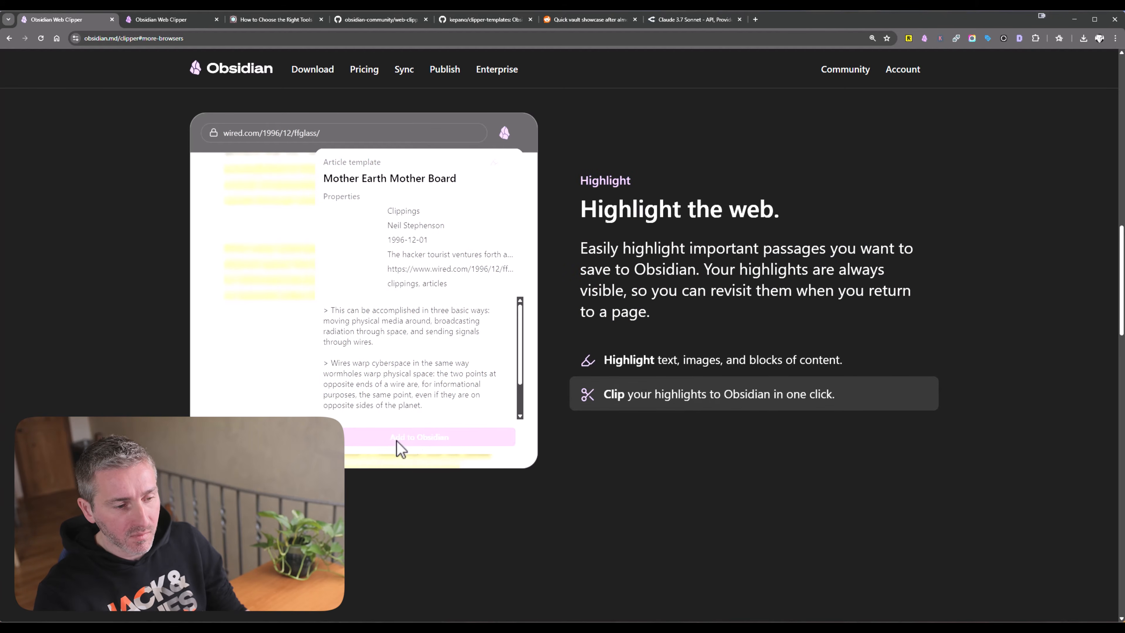
scroll(624, 323, down, 5)
scroll(622, 301, down, 5)
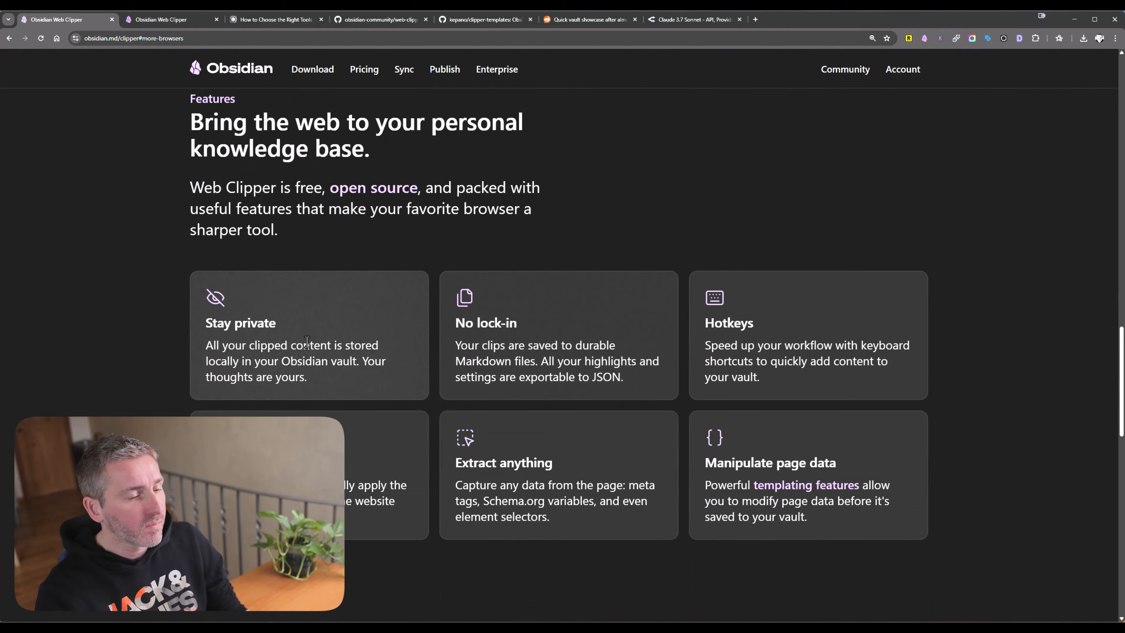
drag(288, 330, 210, 328)
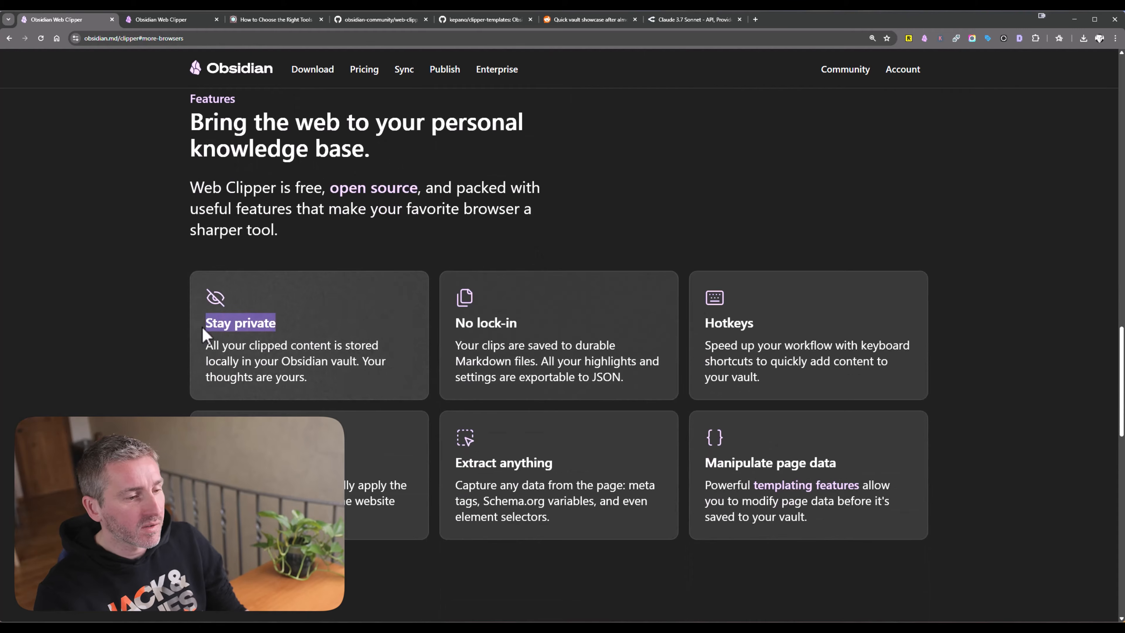
click(291, 330)
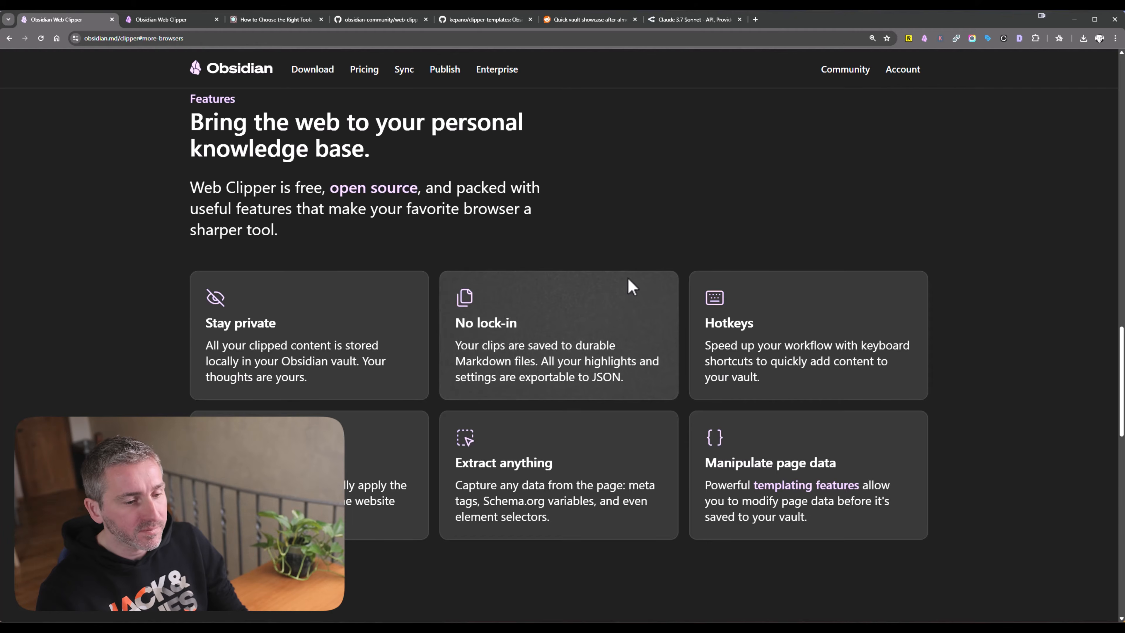
- Show the list of supported browsers for Web Clipper and look through the browser's installed extensions and their pin settings
scroll(598, 240, up, 20)
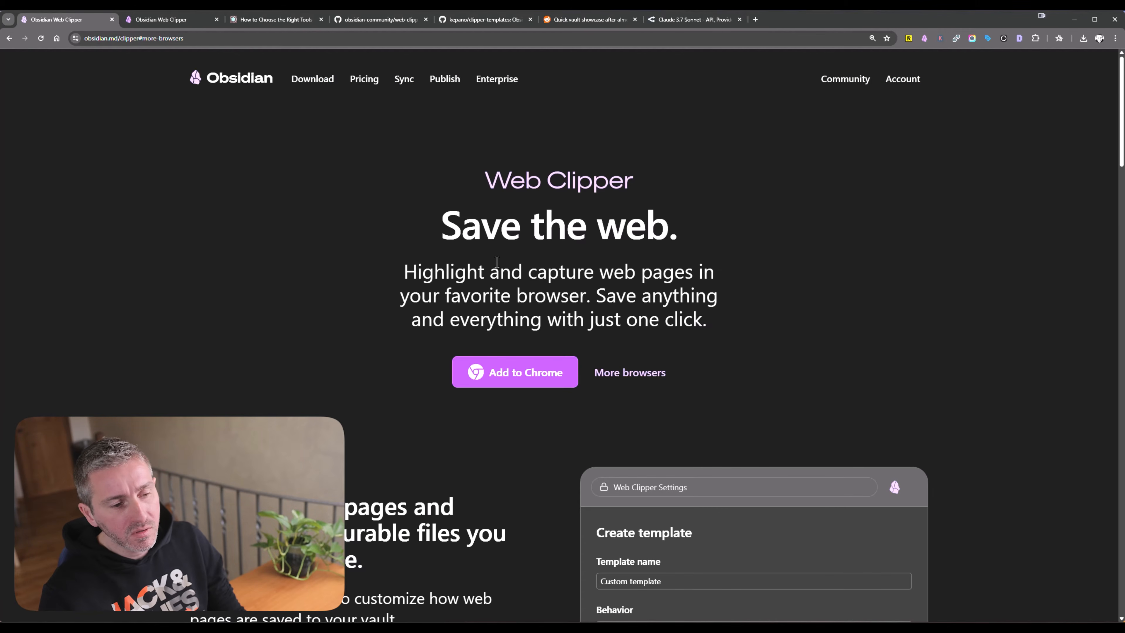
click(642, 380)
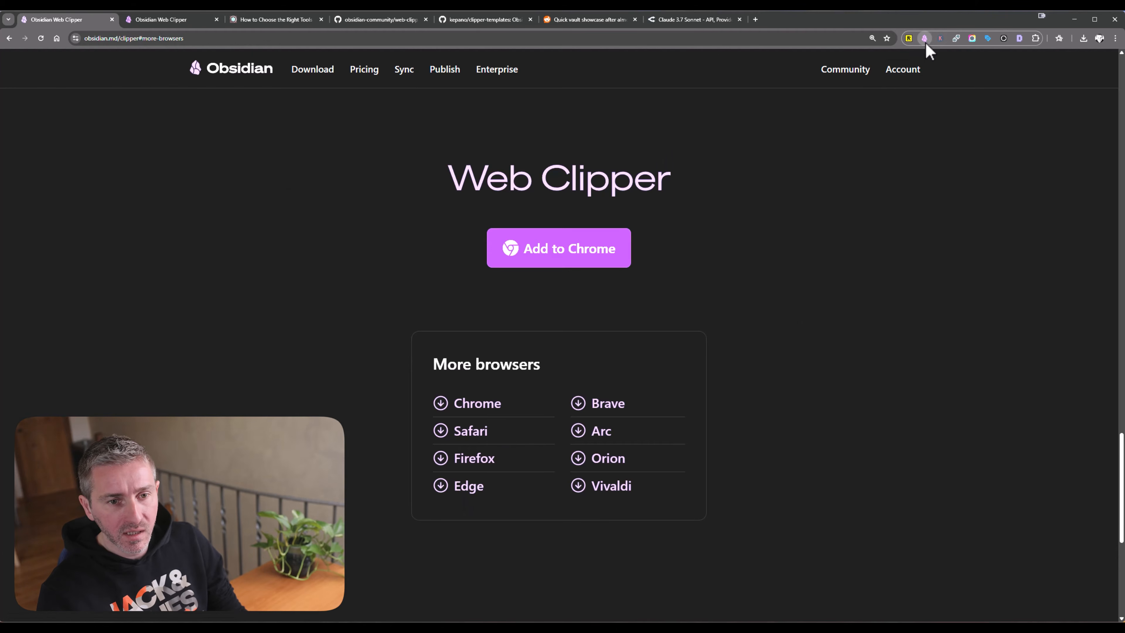
click(1035, 38)
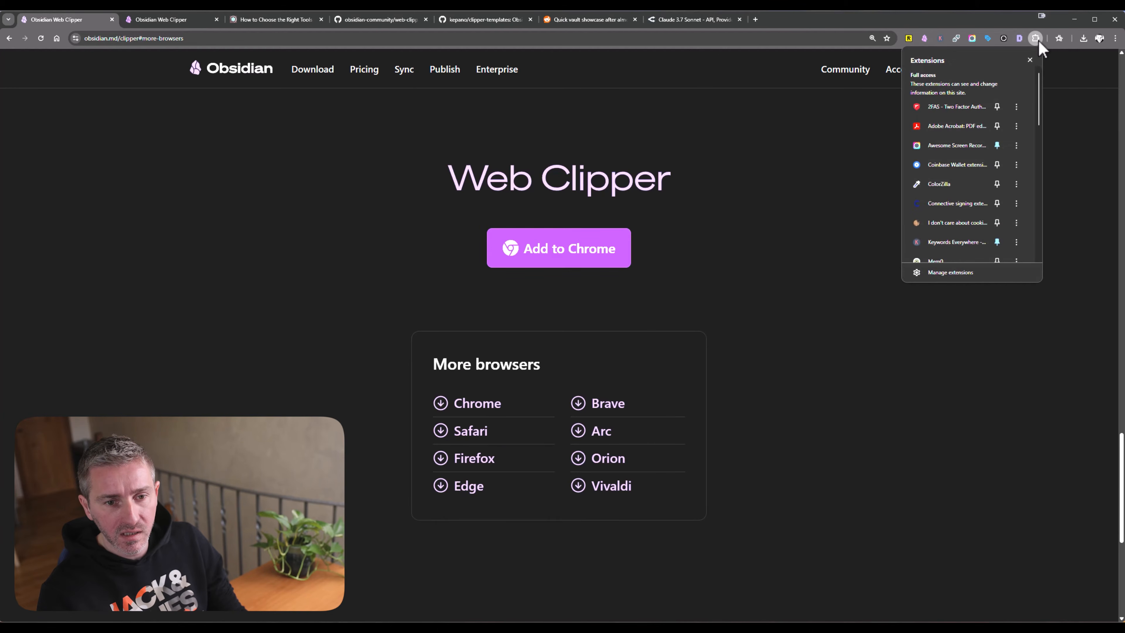
scroll(998, 125, down, 5)
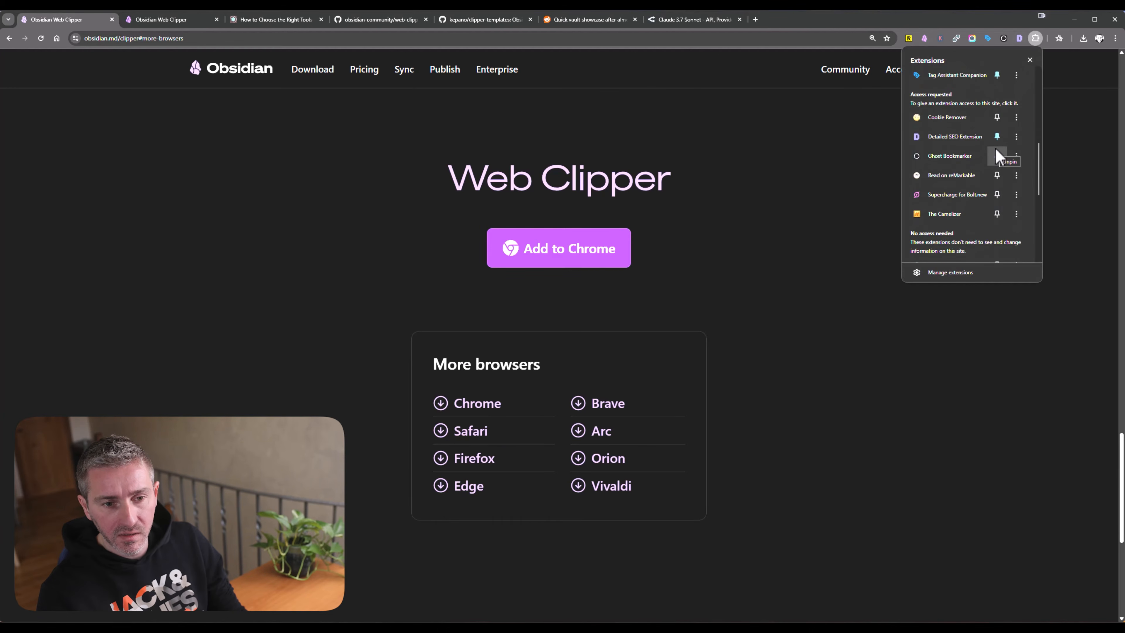
scroll(996, 146, down, 4)
click(833, 156)
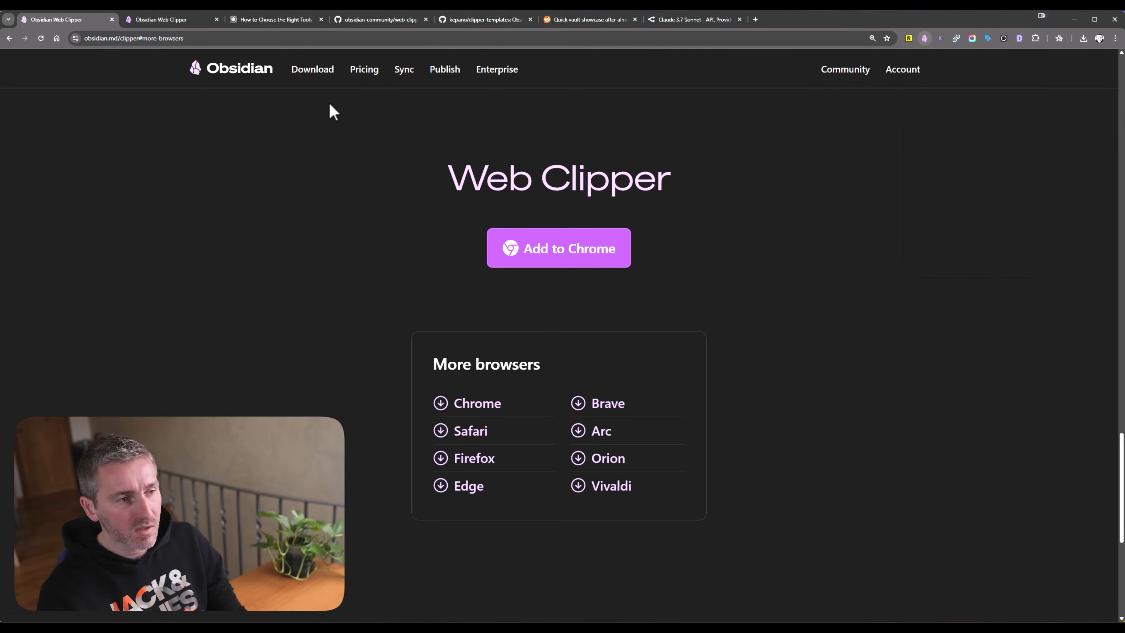
- Open Web Clipper on the "How To Choose The Right Tools For Your PKM System" article with the Article template
key(ctrl+Tab)
key(ctrl+Tab)
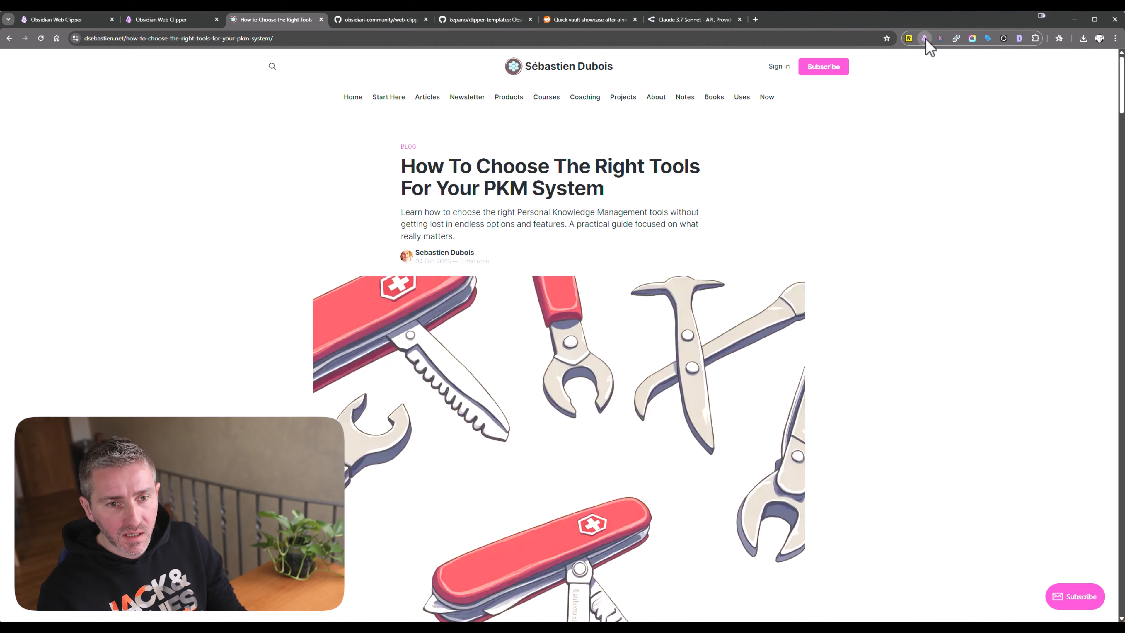
click(924, 38)
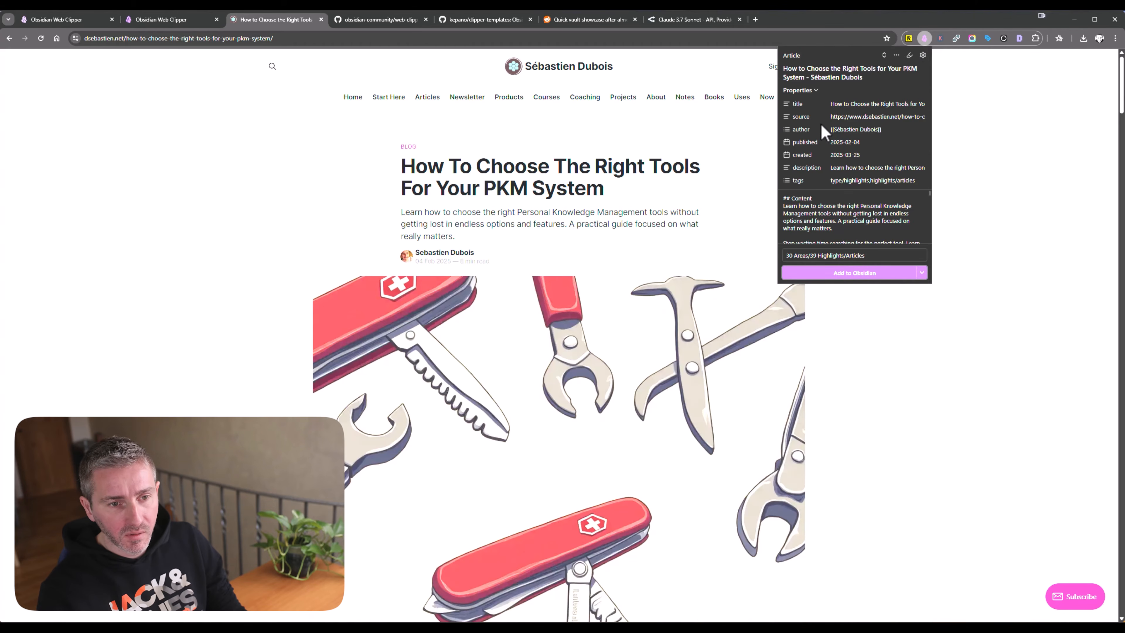
click(801, 56)
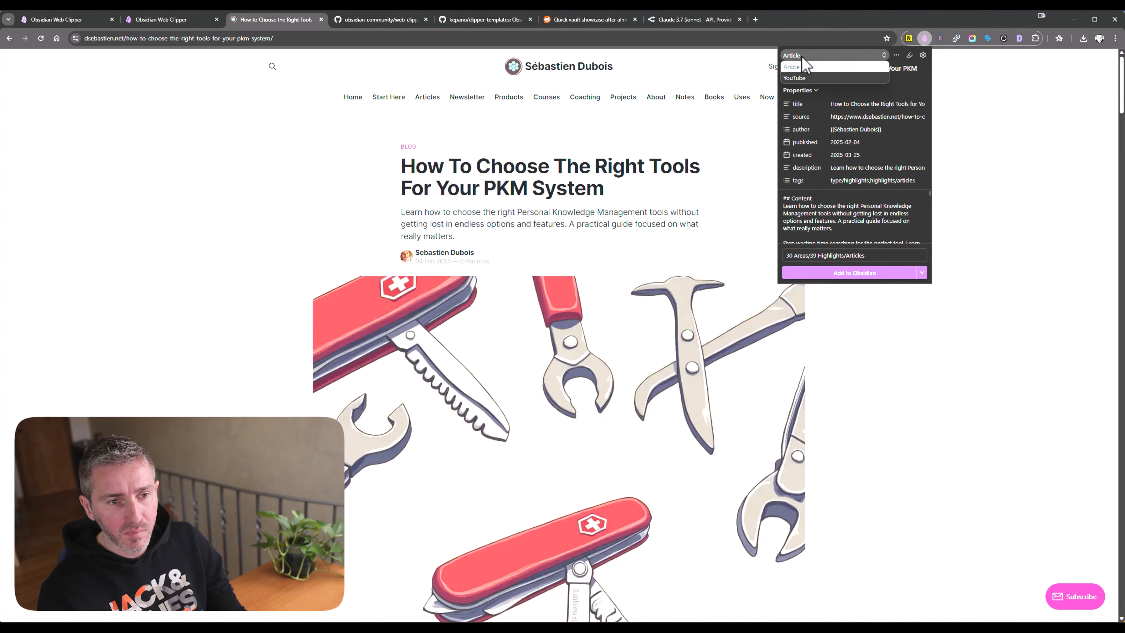
click(803, 65)
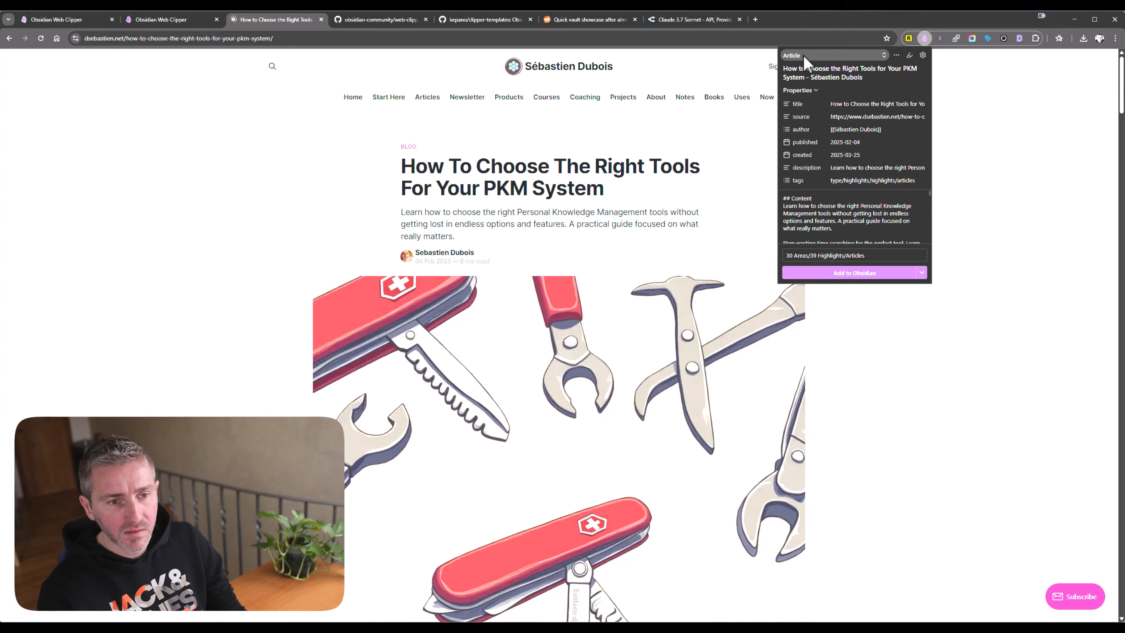
- Examine the clip's note name and its title, source, author and tags properties
triple_click(824, 71)
triple_click(816, 68)
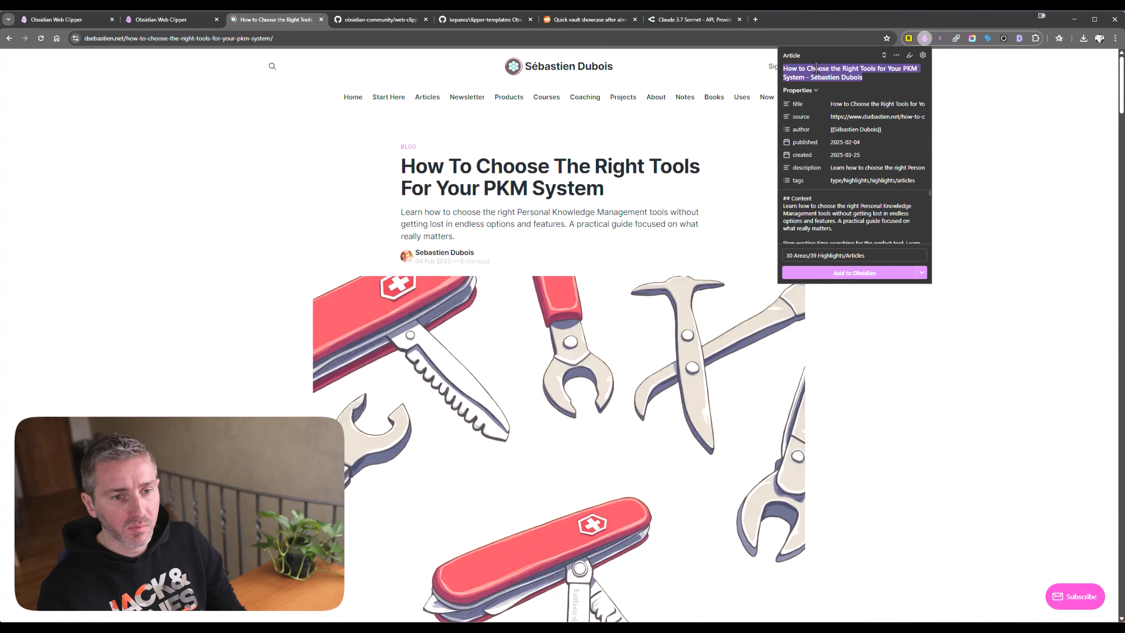
triple_click(834, 103)
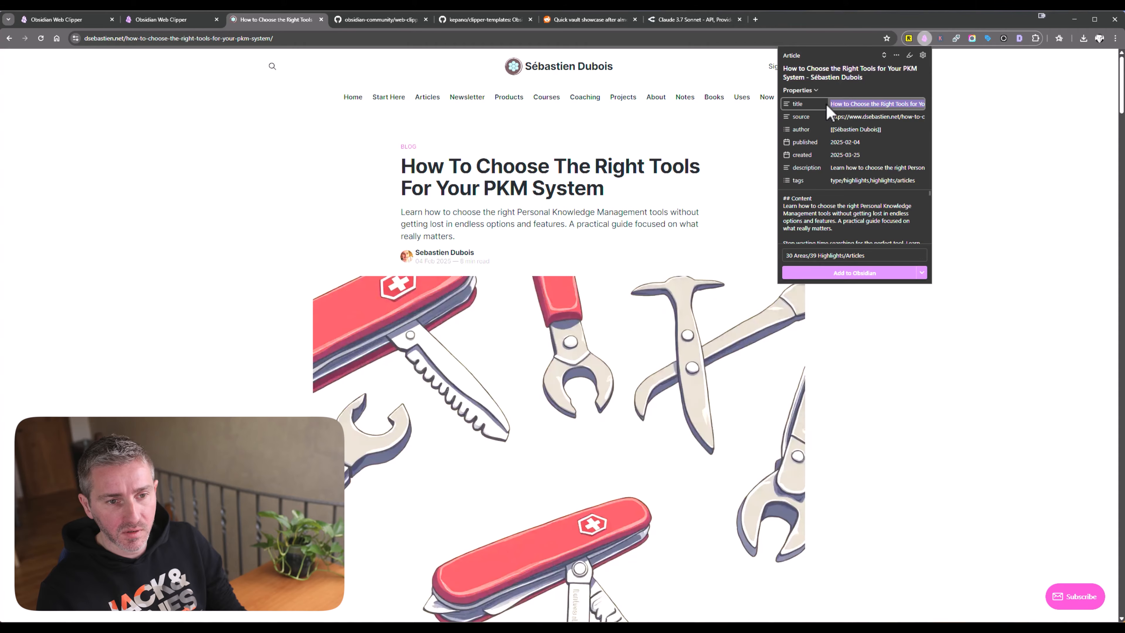
triple_click(851, 117)
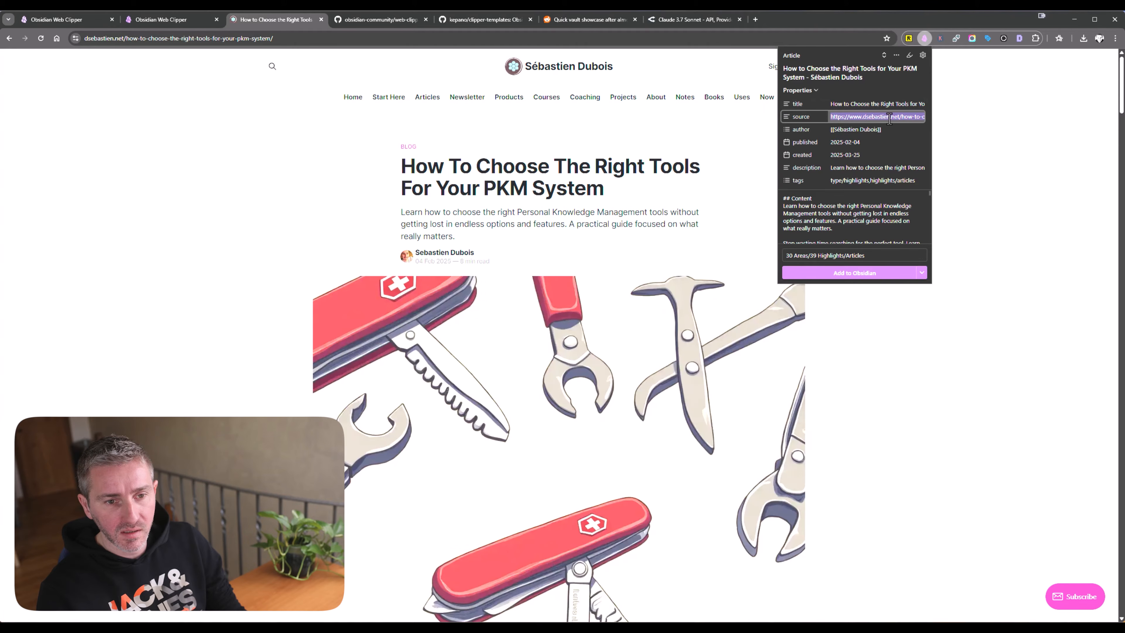
click(901, 117)
drag(890, 118, 785, 111)
click(903, 118)
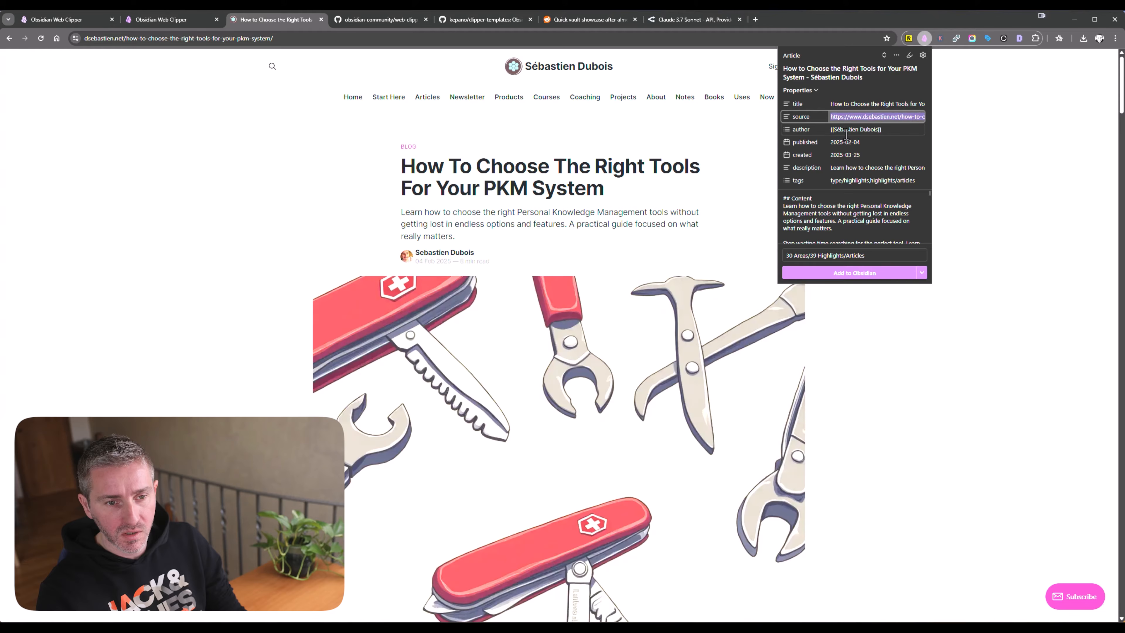
triple_click(829, 130)
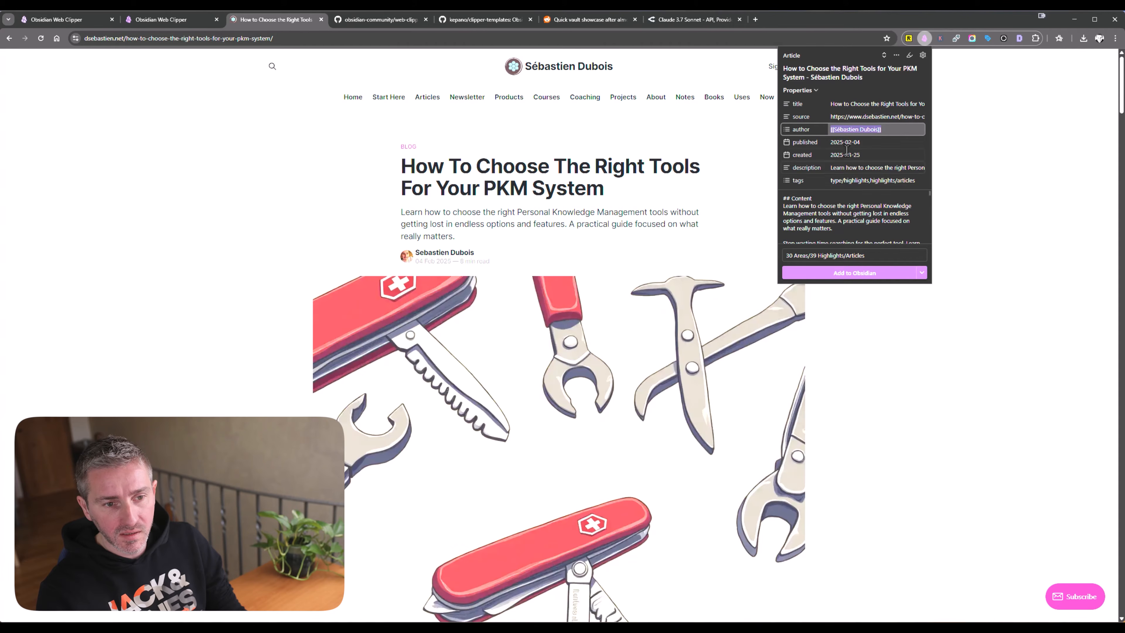
click(846, 181)
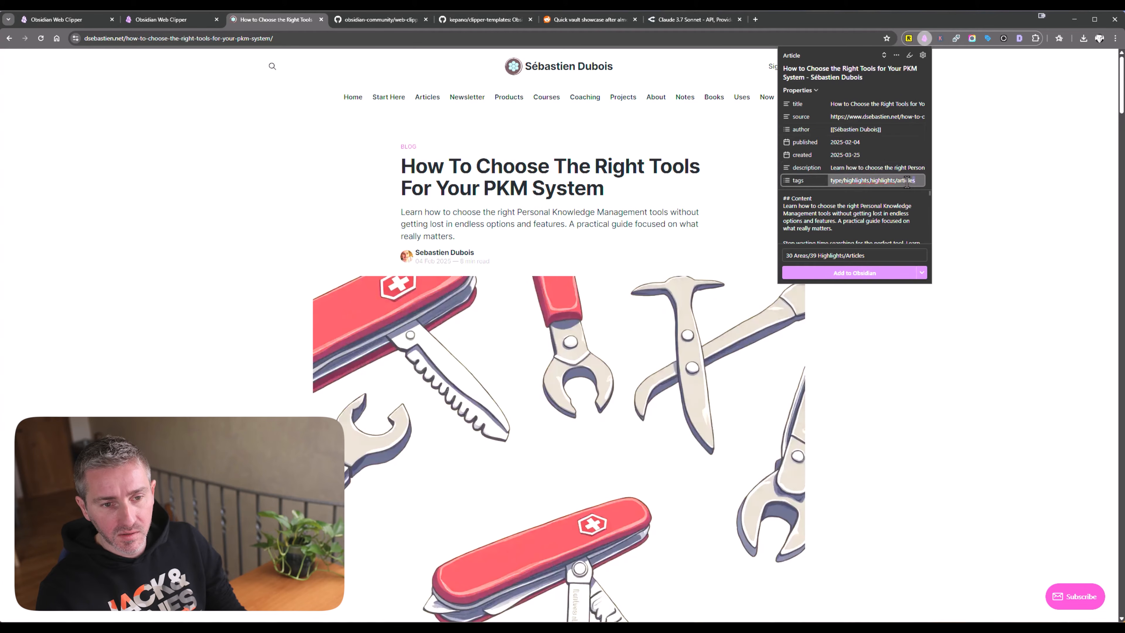
triple_click(848, 186)
- Read through the article content captured in the clip preview down to its end
click(841, 222)
scroll(837, 223, down, 1)
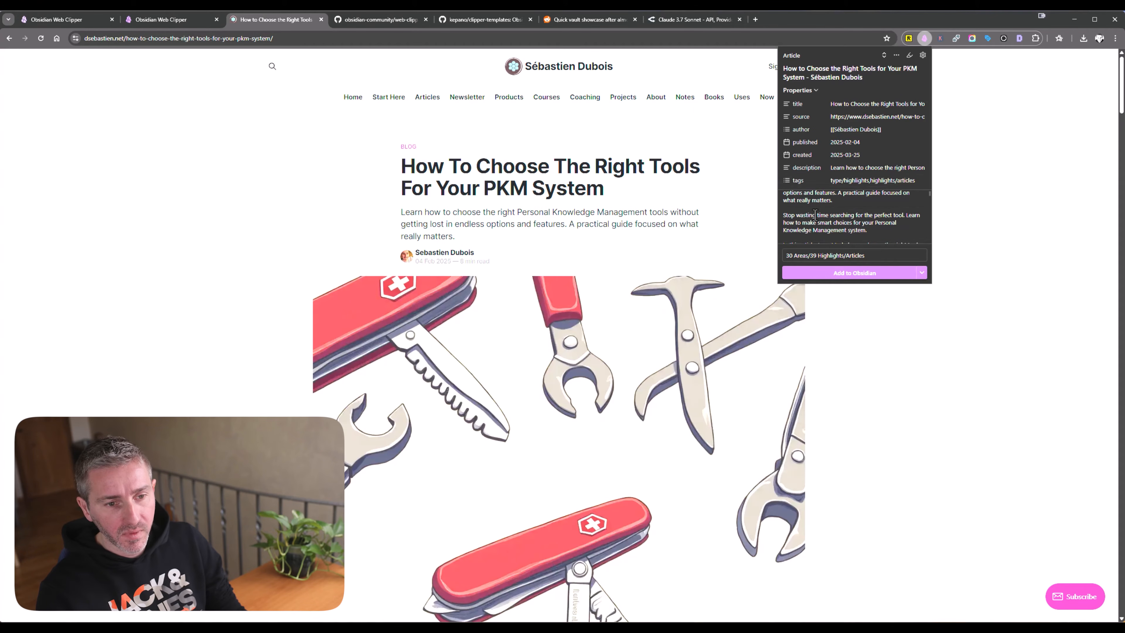
scroll(832, 227, up, 1)
scroll(831, 228, down, 2)
scroll(830, 227, down, 6)
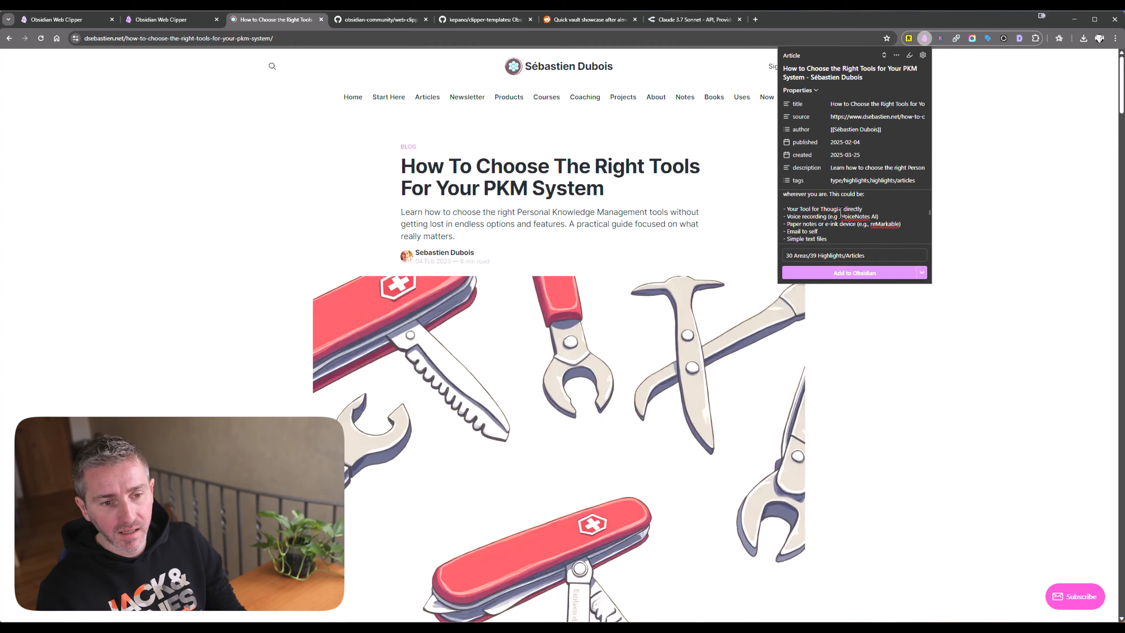
scroll(841, 214, down, 10)
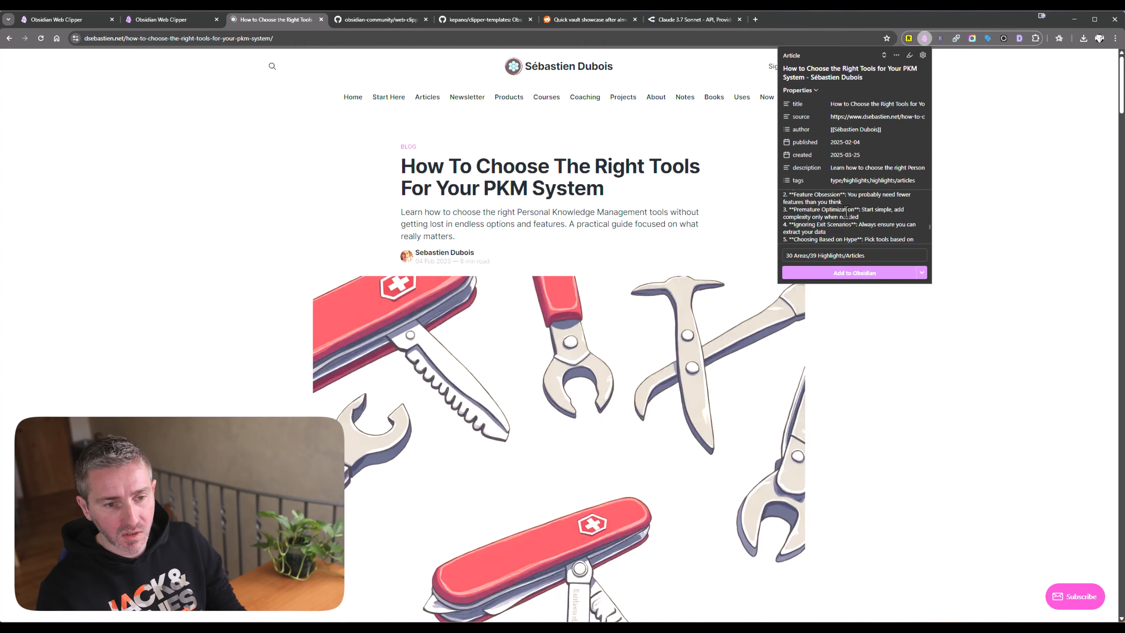
scroll(846, 213, down, 5)
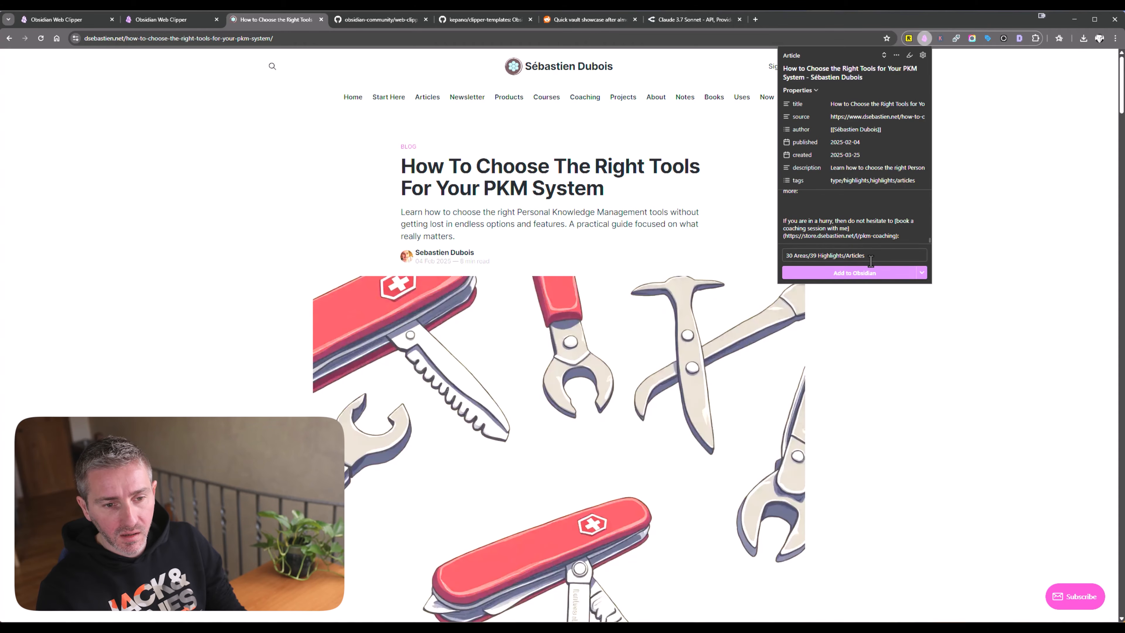
- Check the vault folder set as the destination for the clipped article
click(850, 275)
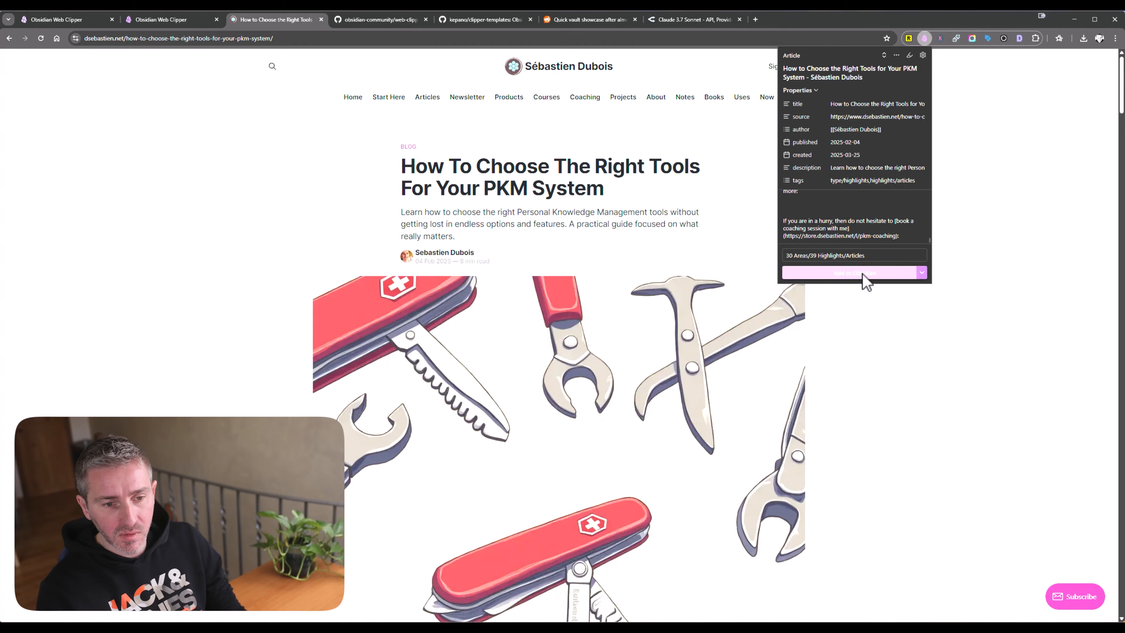
drag(866, 256, 778, 257)
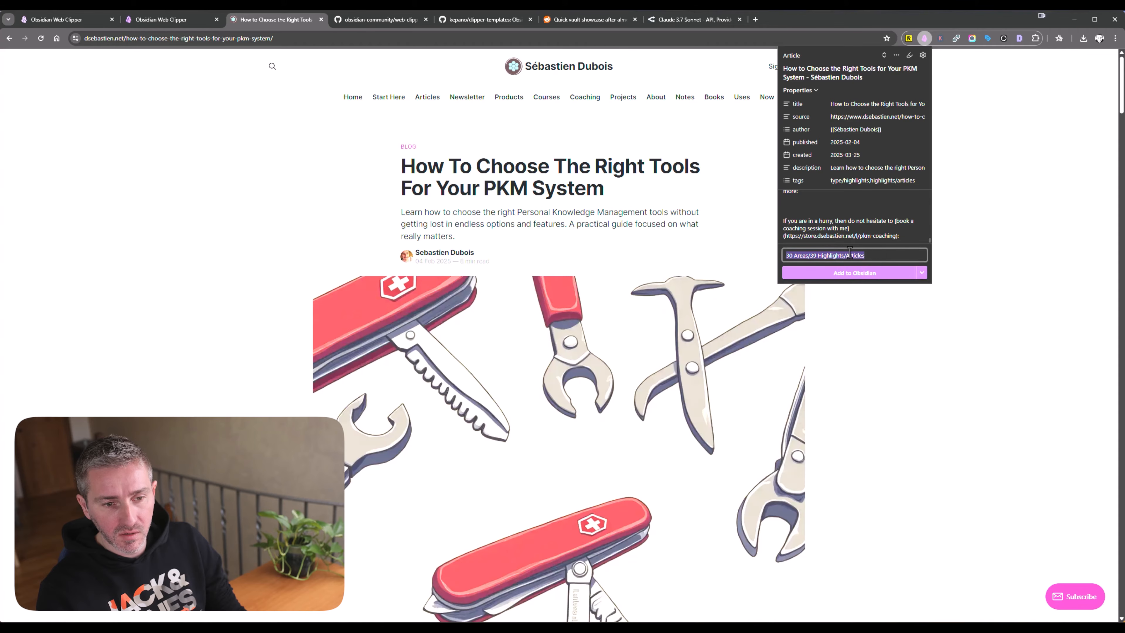
click(891, 255)
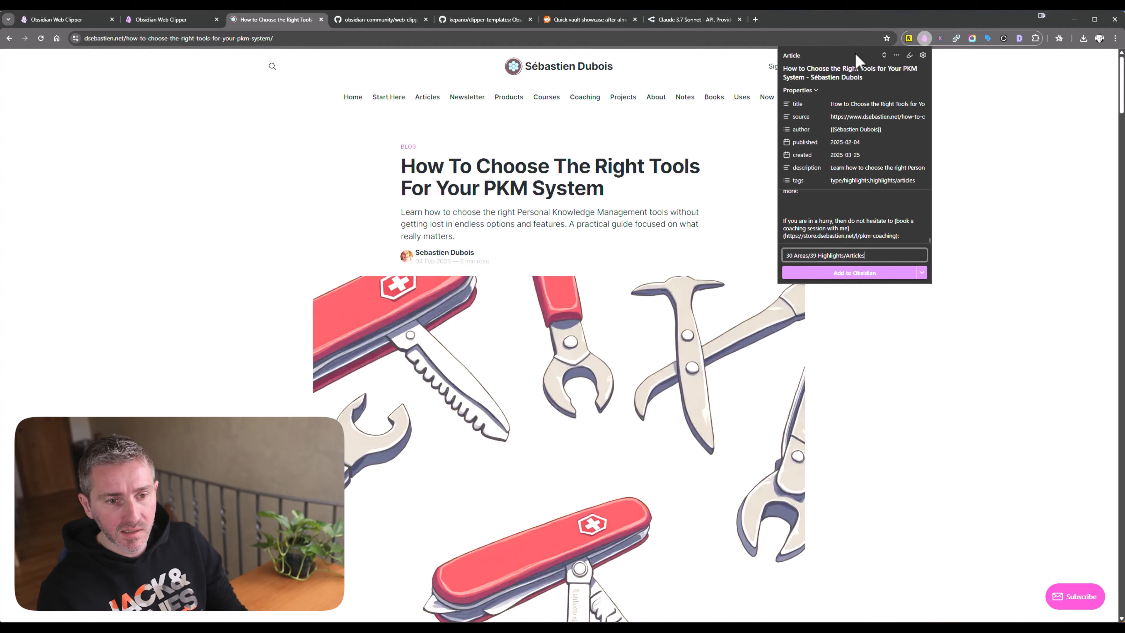
- Keep the Article template selected and add the clip to Obsidian in the 30 Areas/39 Highlights/Articles folder
click(801, 55)
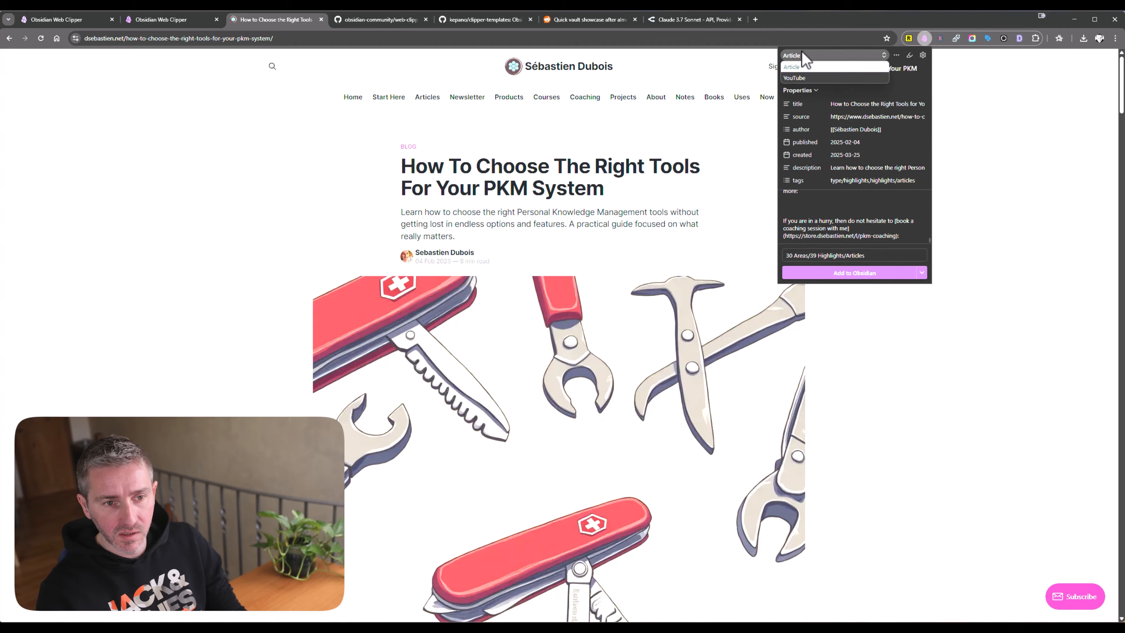
click(793, 67)
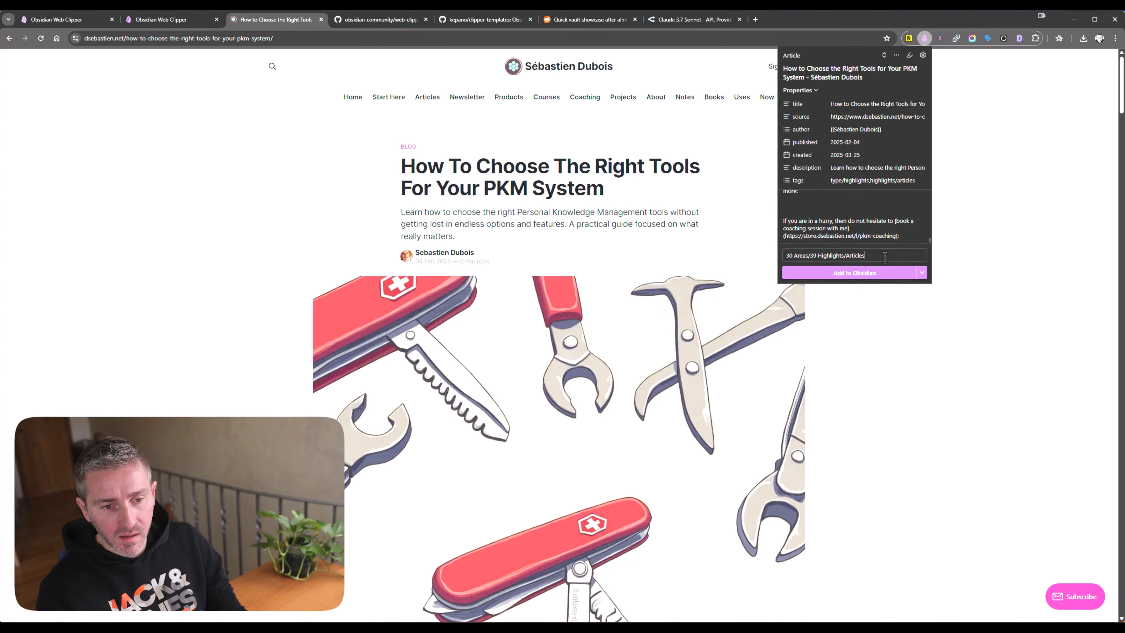
click(886, 279)
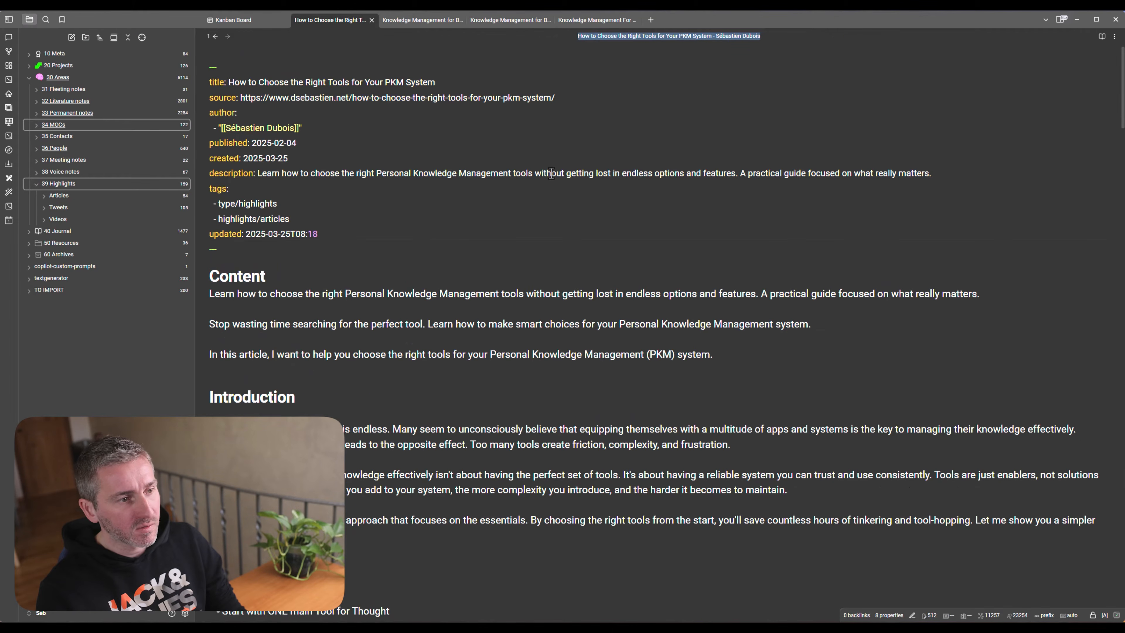
- In Obsidian, reveal the clipped note in the file explorer and select the author suffix in its title
click(338, 21)
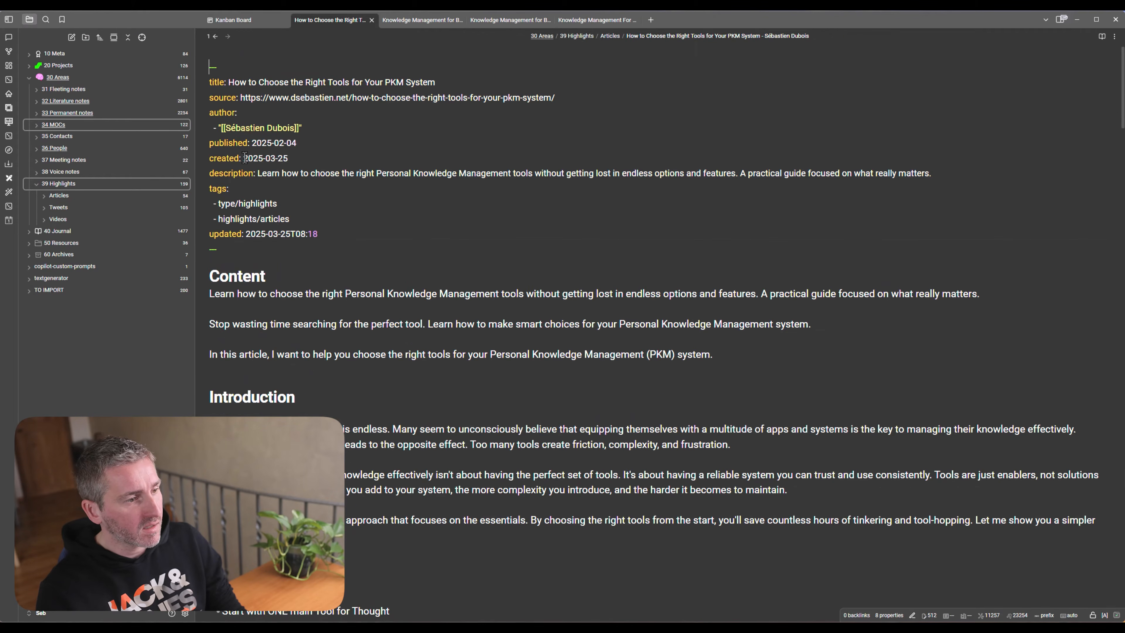
click(142, 37)
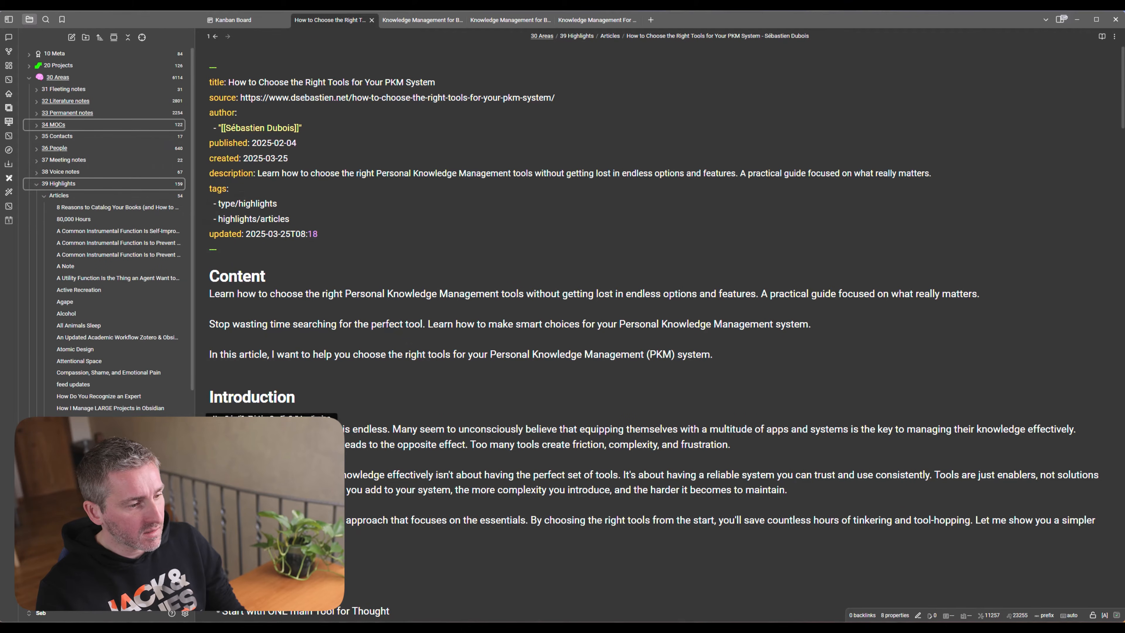
click(676, 36)
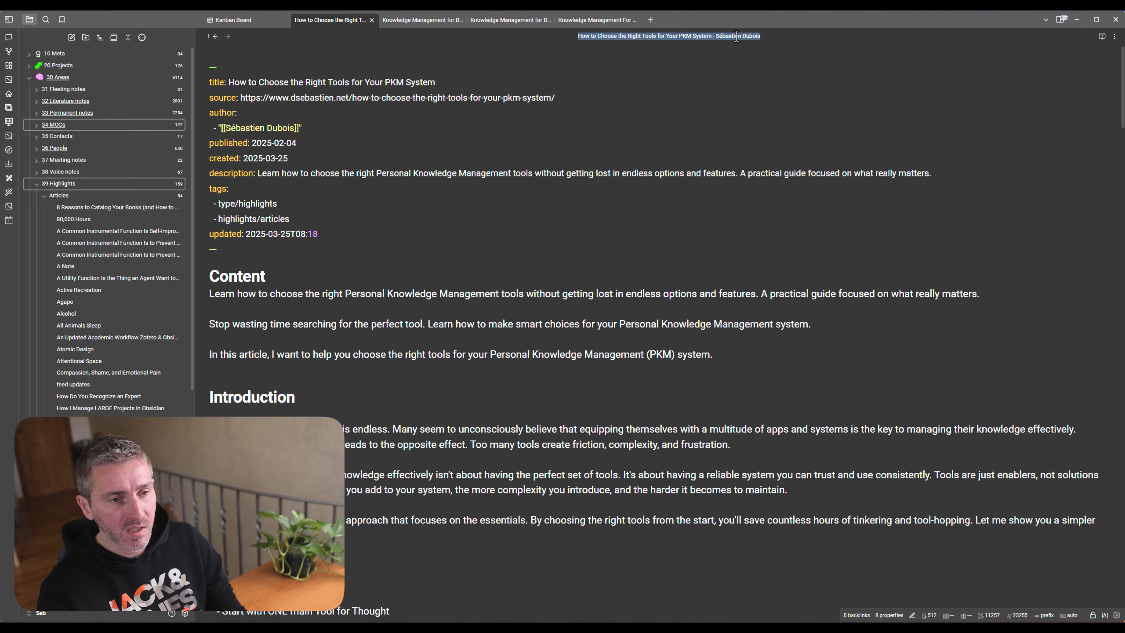
click(713, 37)
drag(713, 37, 789, 50)
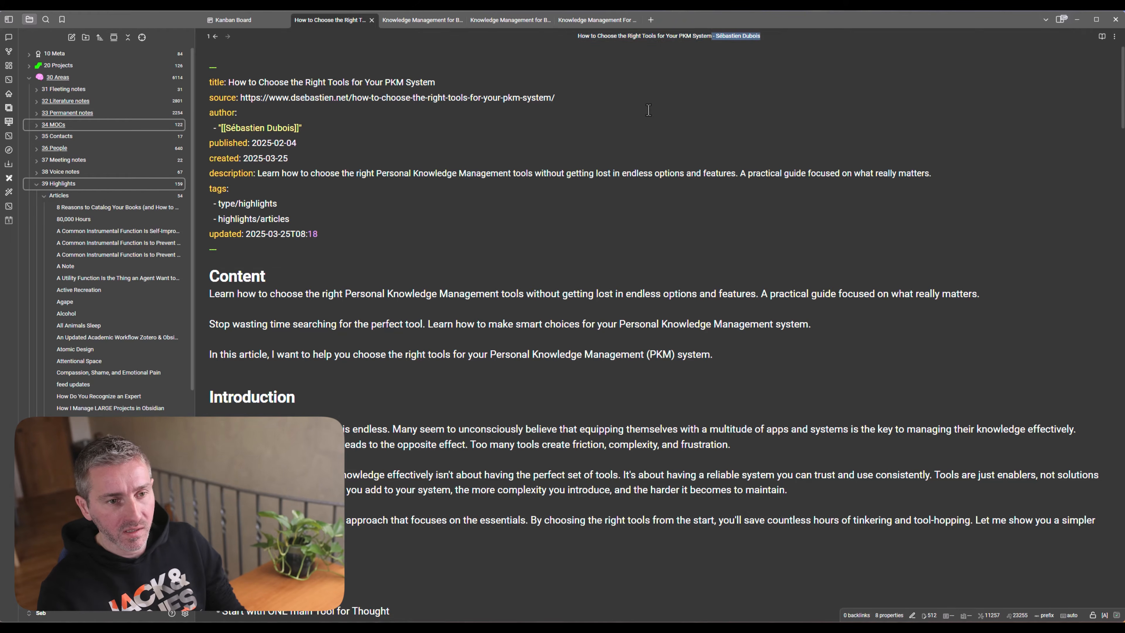
- Review the clipped note's frontmatter properties and read through its article content
click(380, 143)
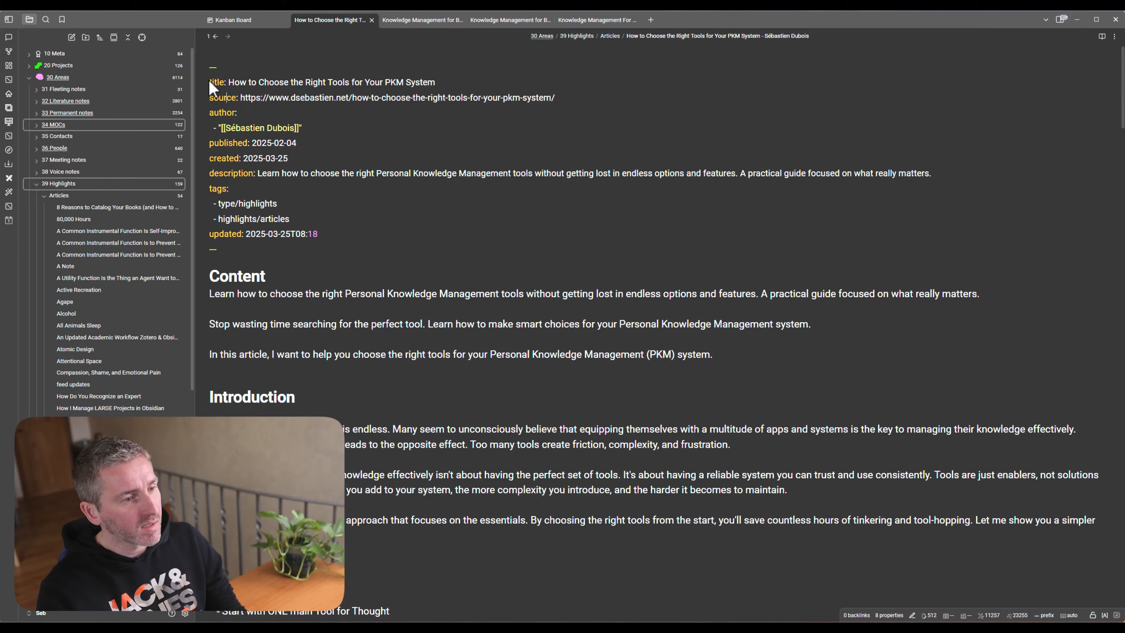
drag(210, 81, 343, 228)
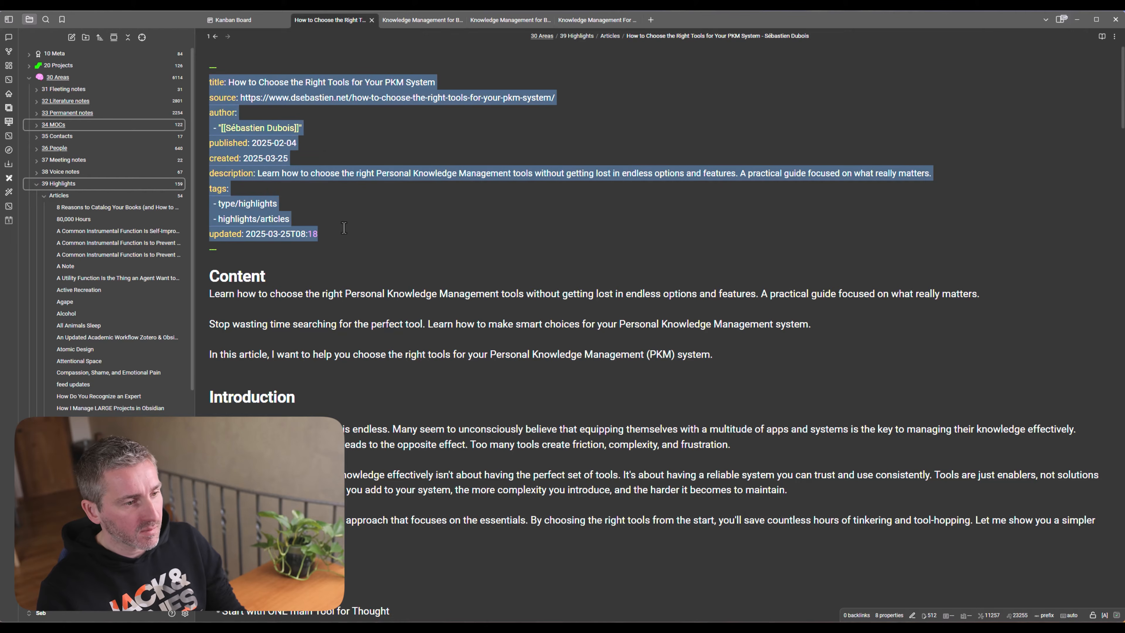
click(360, 260)
scroll(443, 265, down, 20)
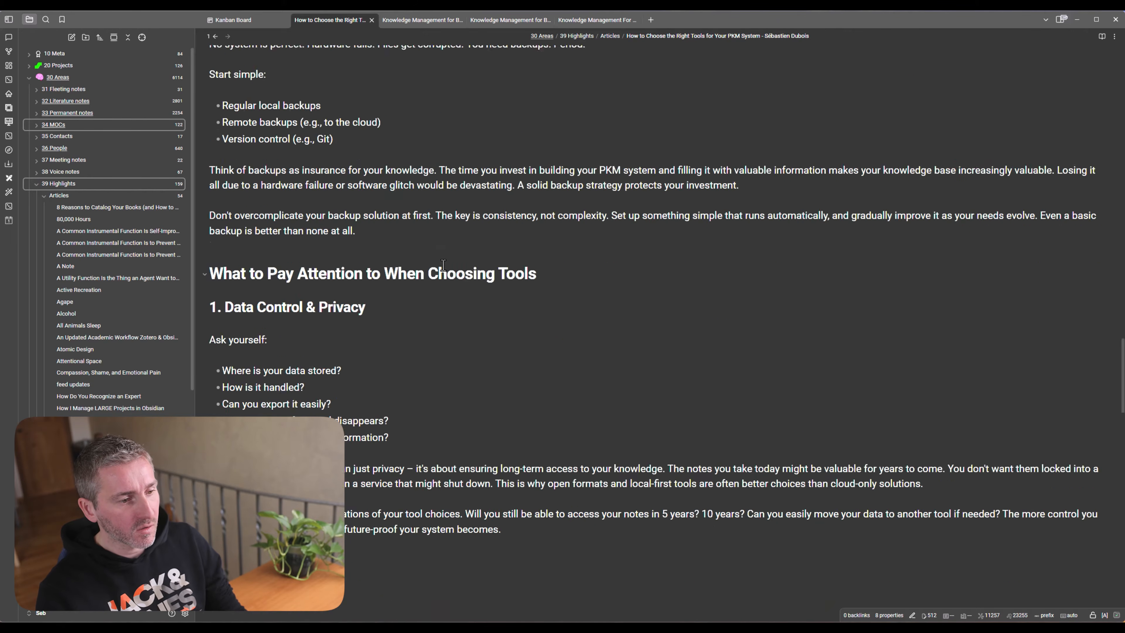
scroll(443, 265, down, 5)
- In Chrome, use the Web Clipper highlighter on the Reddit post to mark the Methodologies heading, the Zettlekasten entry, and abbreviation rows FOSS through Paid
key(alt+Tab)
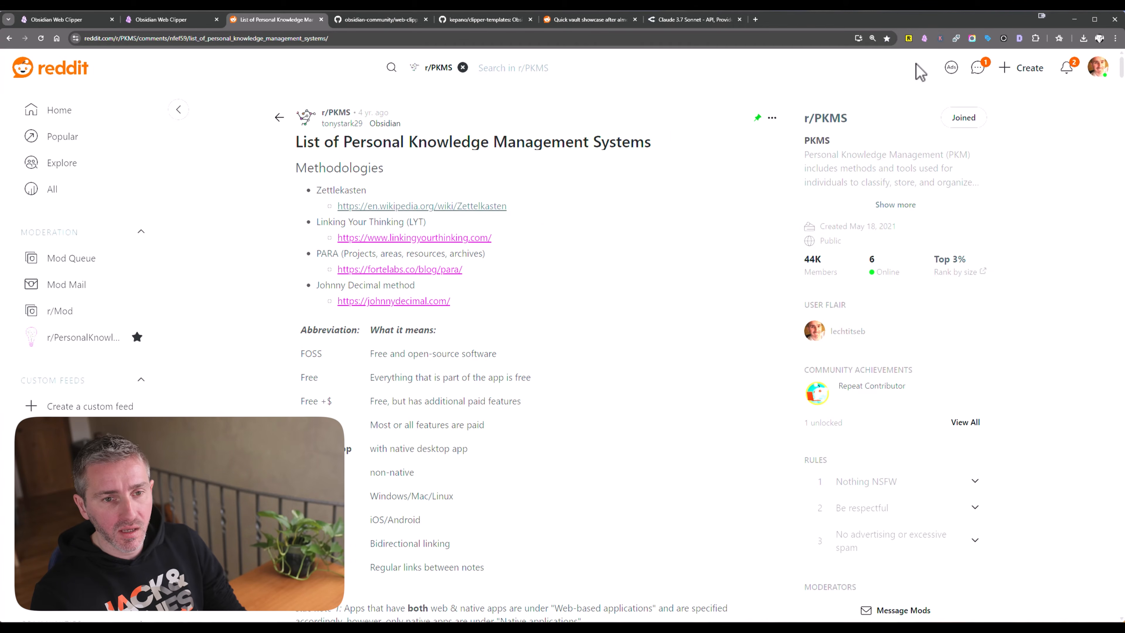
click(924, 38)
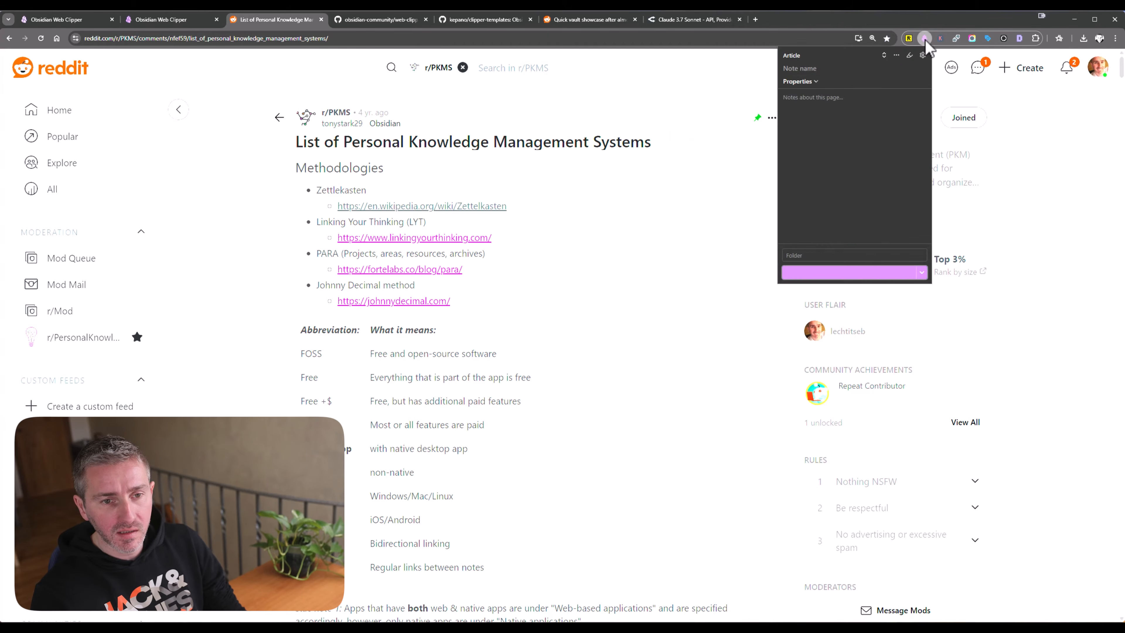
click(909, 55)
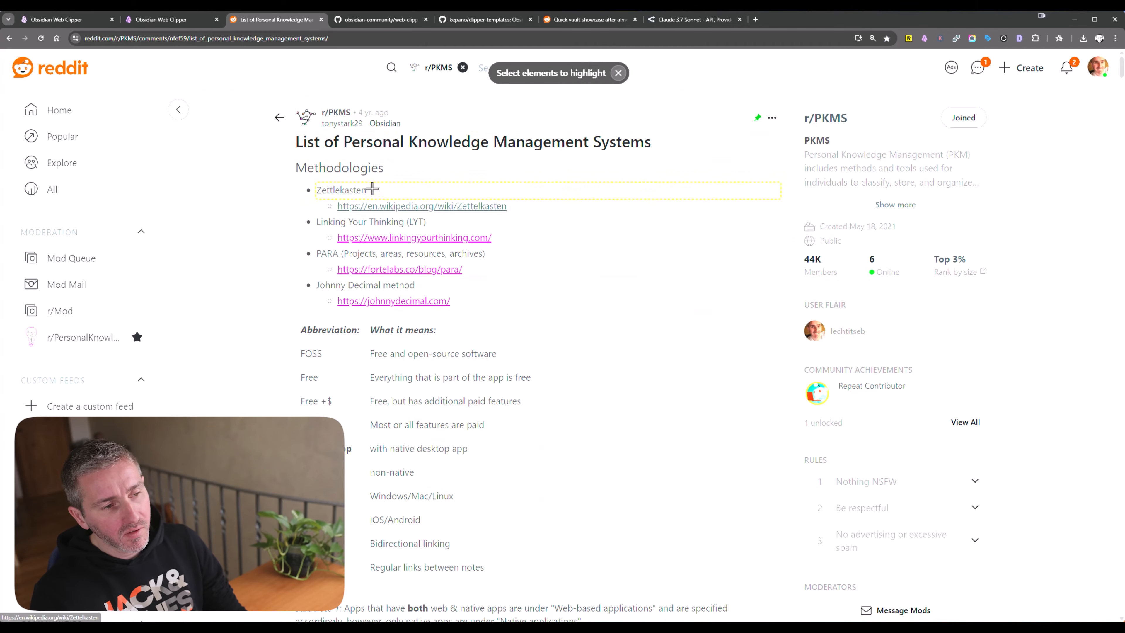
click(341, 167)
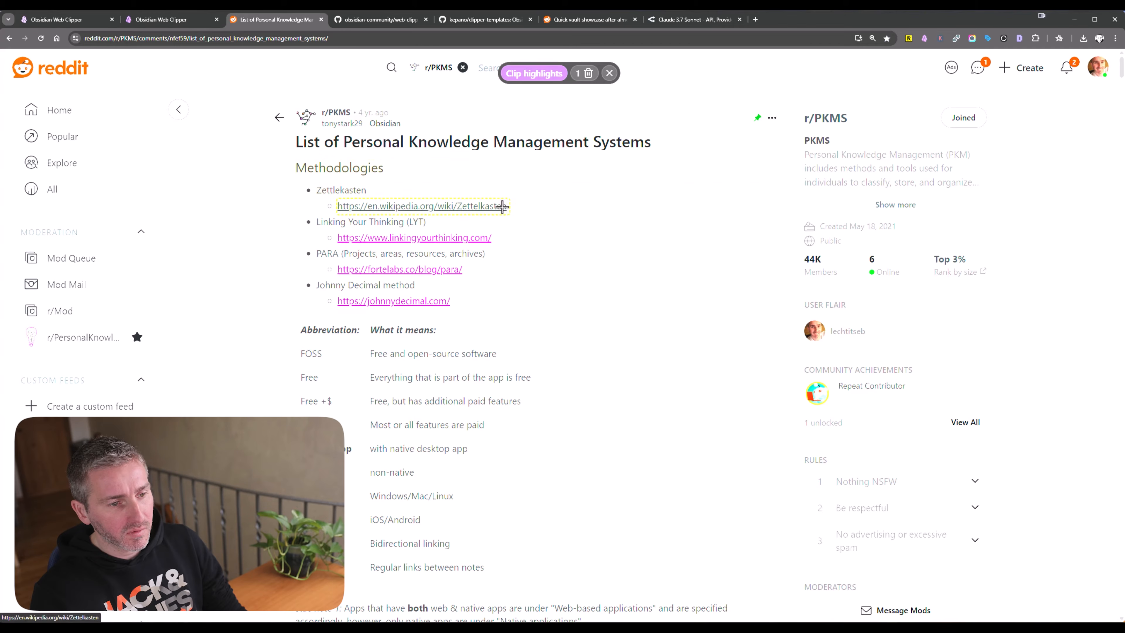
click(389, 195)
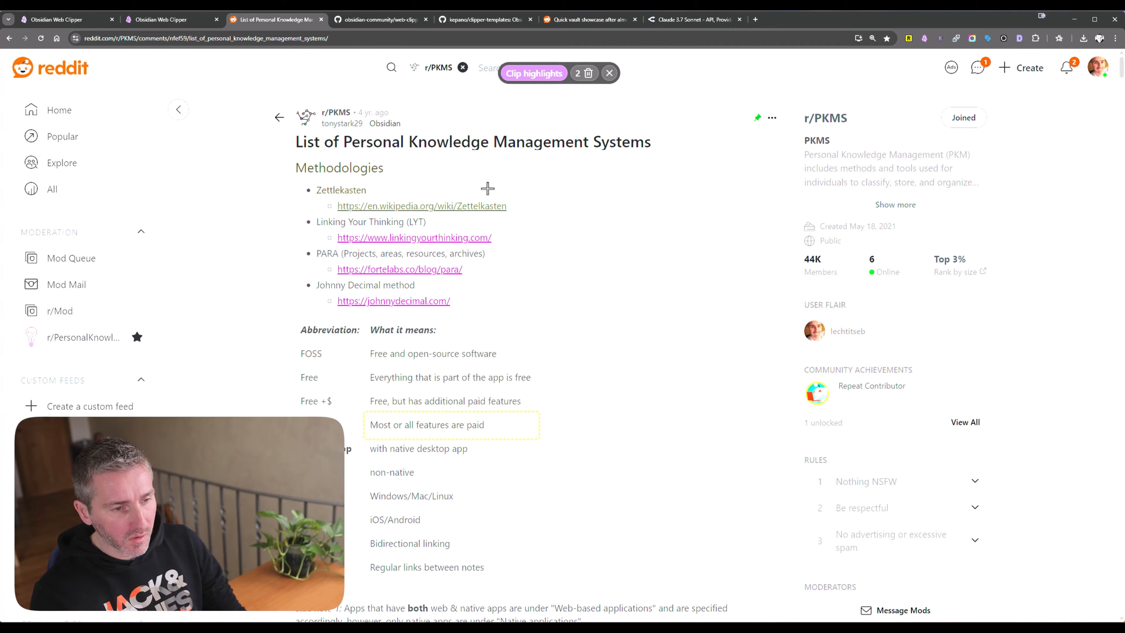
scroll(492, 199, down, 10)
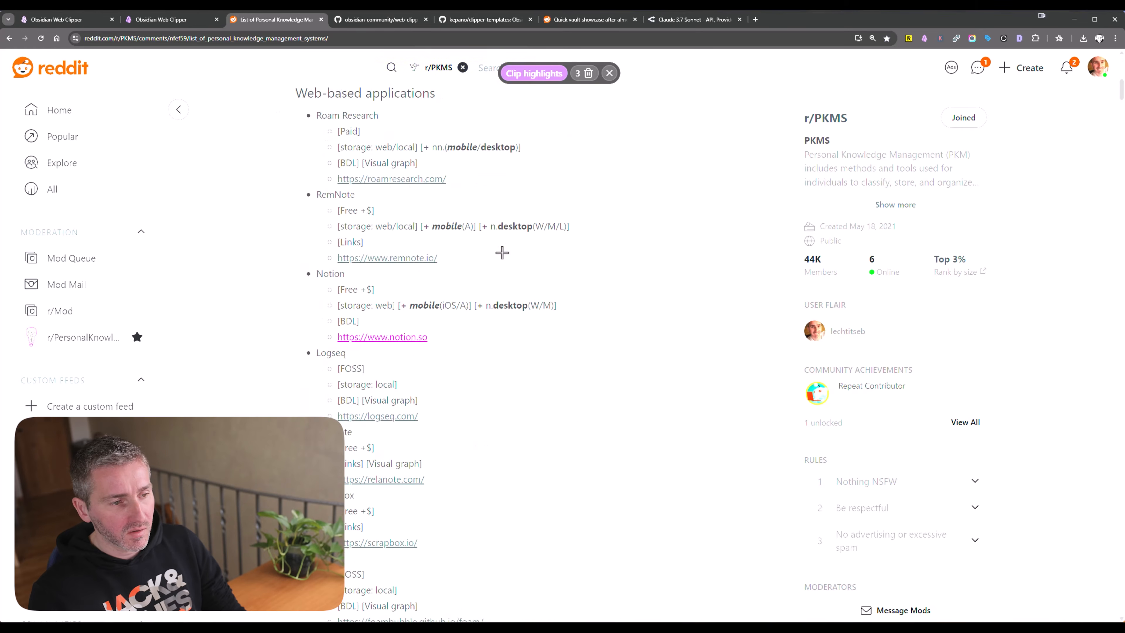
scroll(502, 252, up, 6)
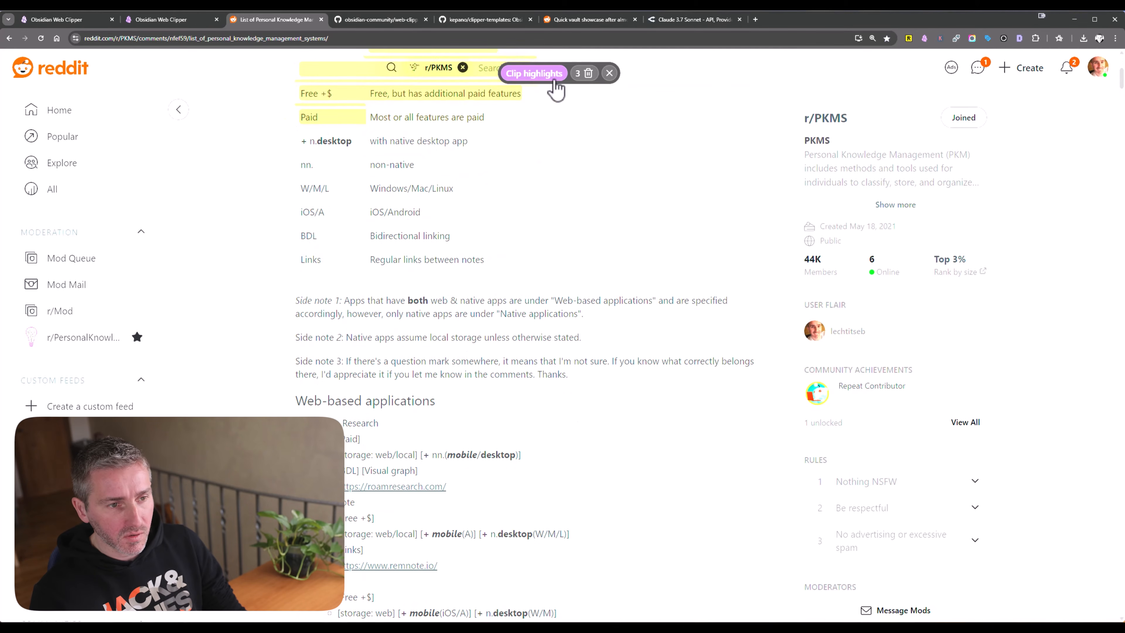
- Clip the page highlights with the Article template and examine the captured text in the note preview
click(534, 76)
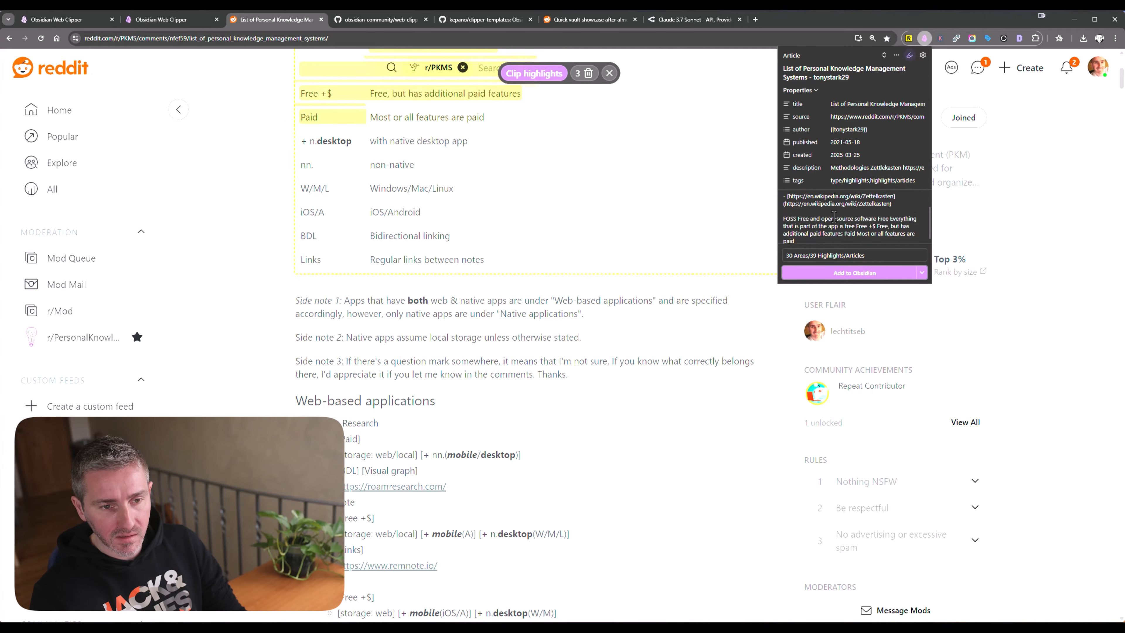
click(789, 205)
drag(784, 197, 868, 241)
click(857, 210)
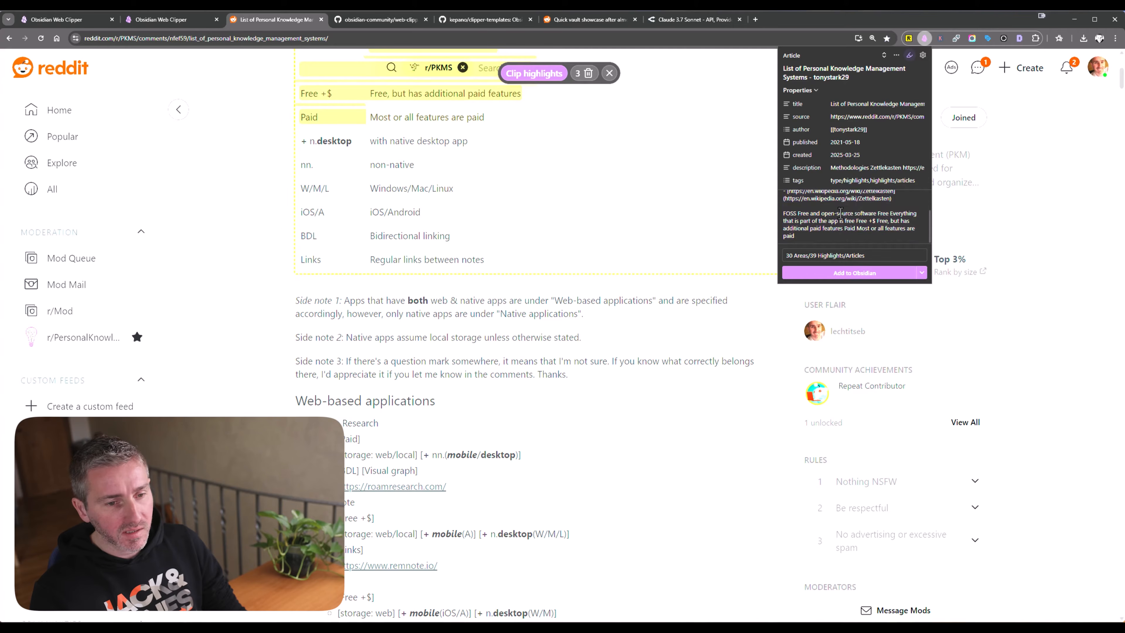
scroll(842, 222, up, 2)
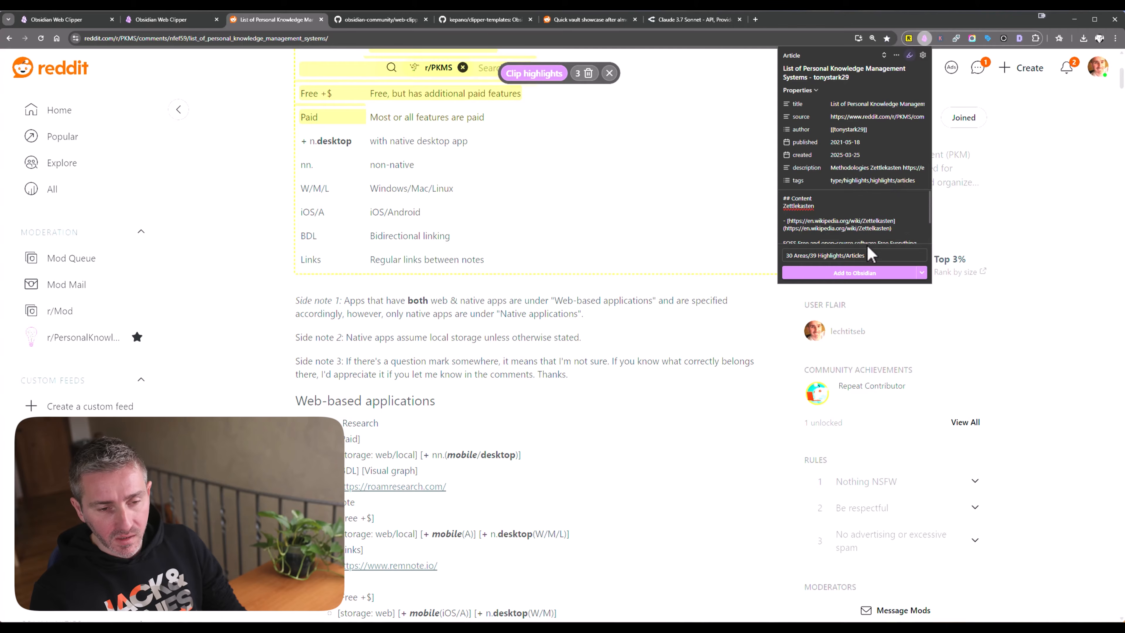
- Save the highlights clip as a Markdown file in Downloads and open the file in Visual Studio Code
click(848, 273)
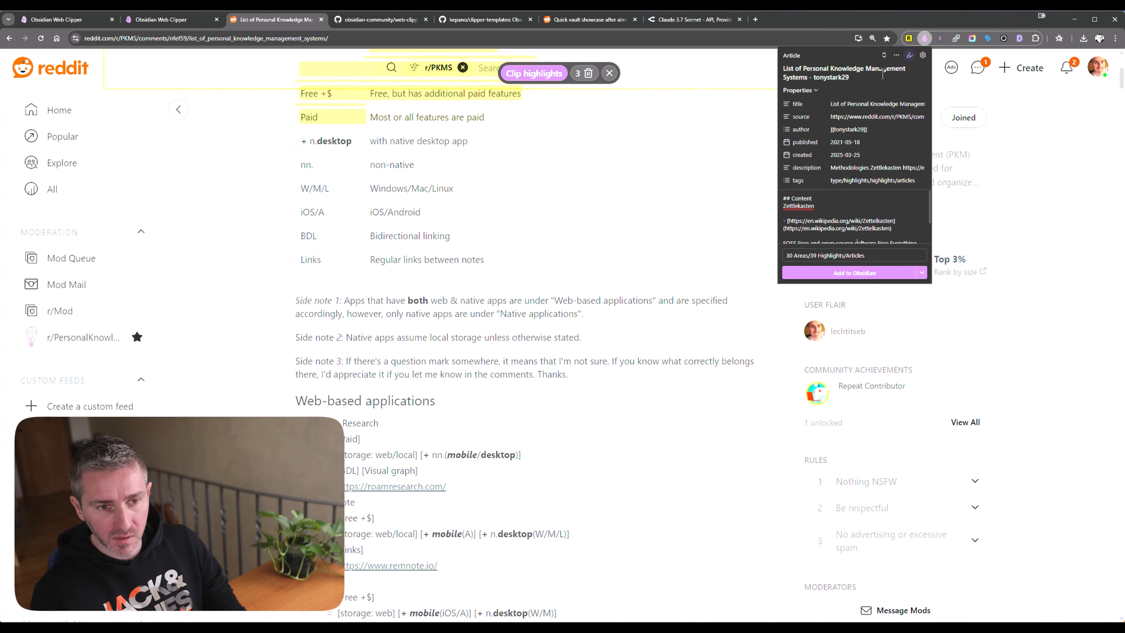
click(921, 272)
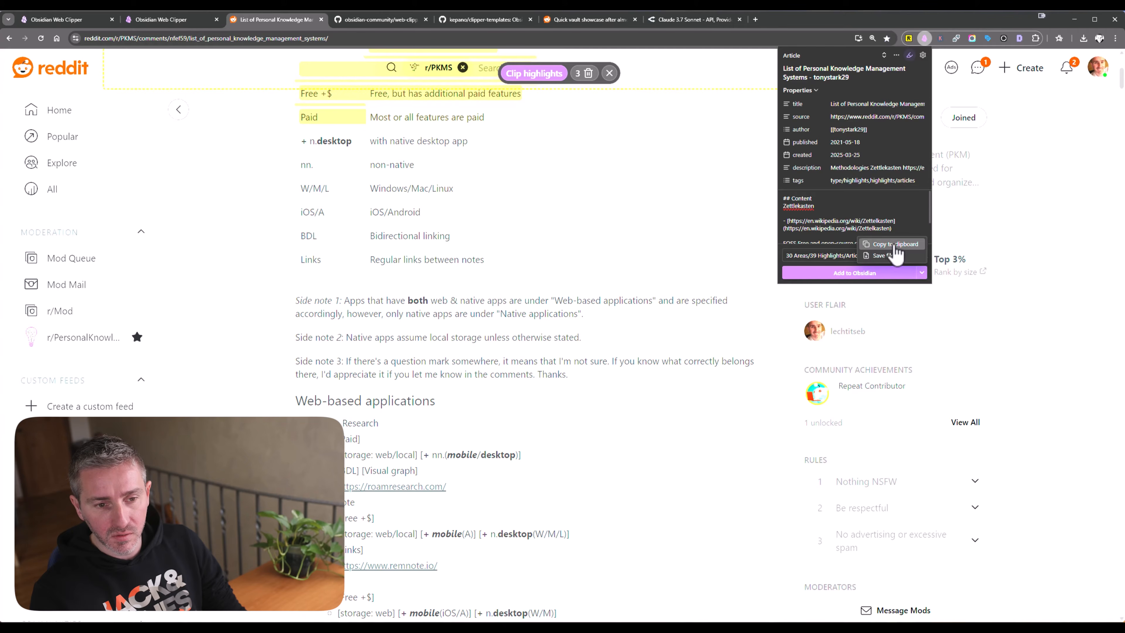
click(886, 257)
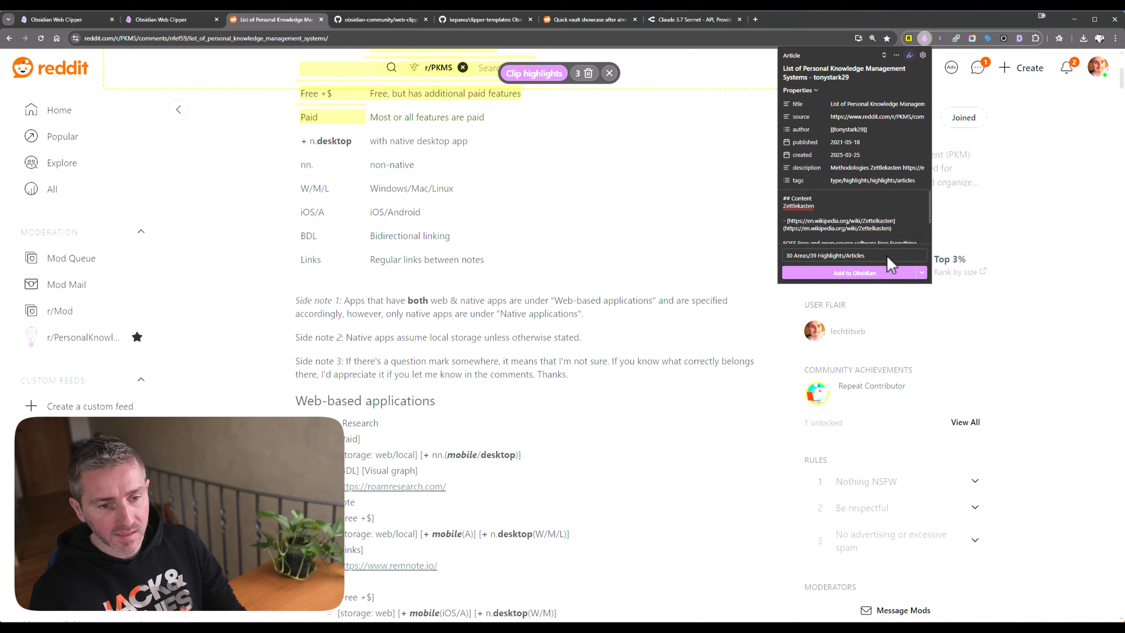
key(Return)
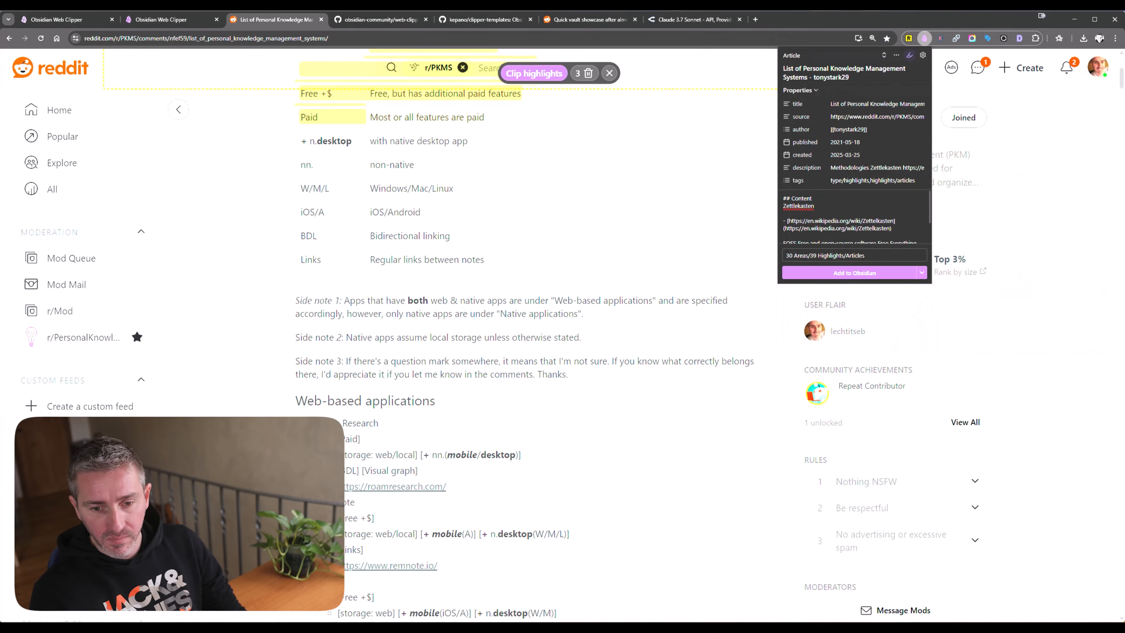
click(1014, 69)
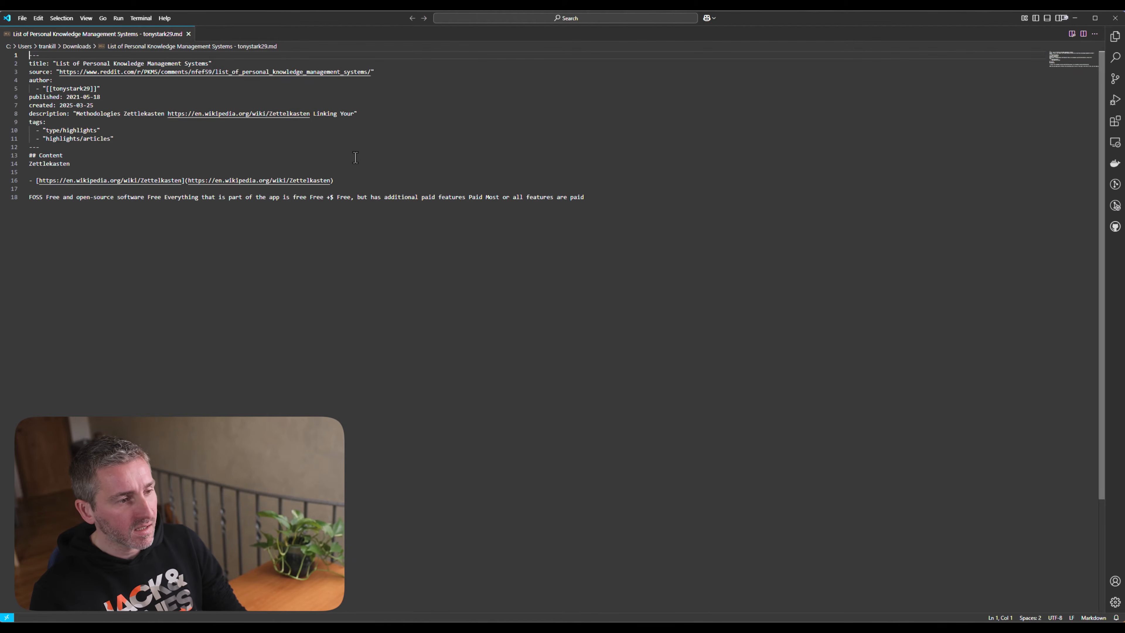
- Check the saved Markdown file's frontmatter and highlighted content, and close the editor
drag(33, 74, 96, 151)
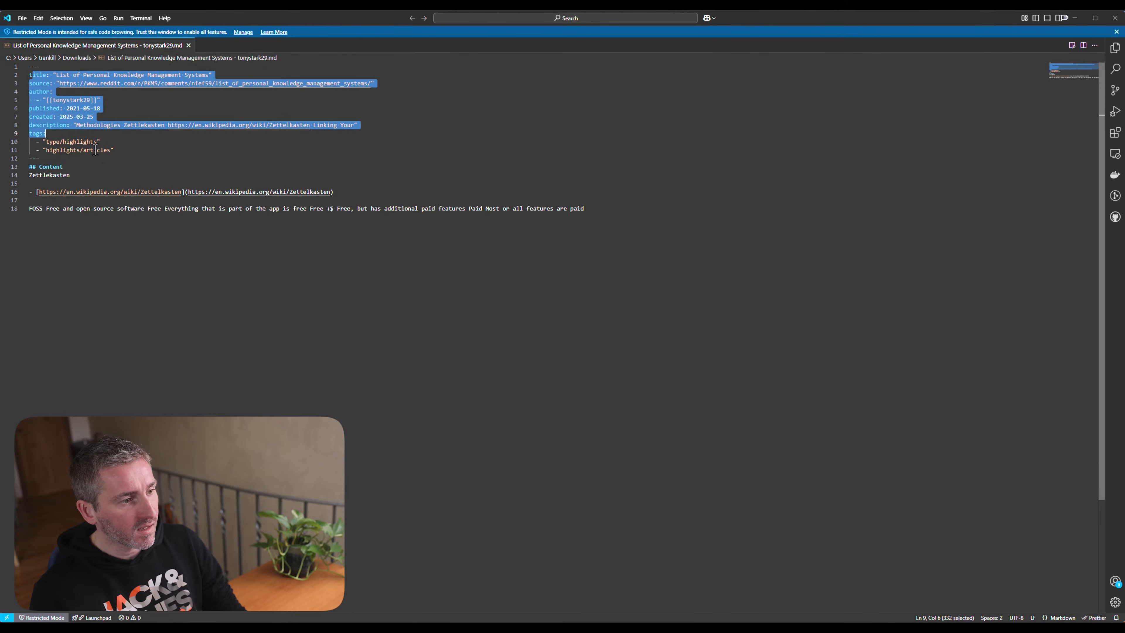
triple_click(168, 208)
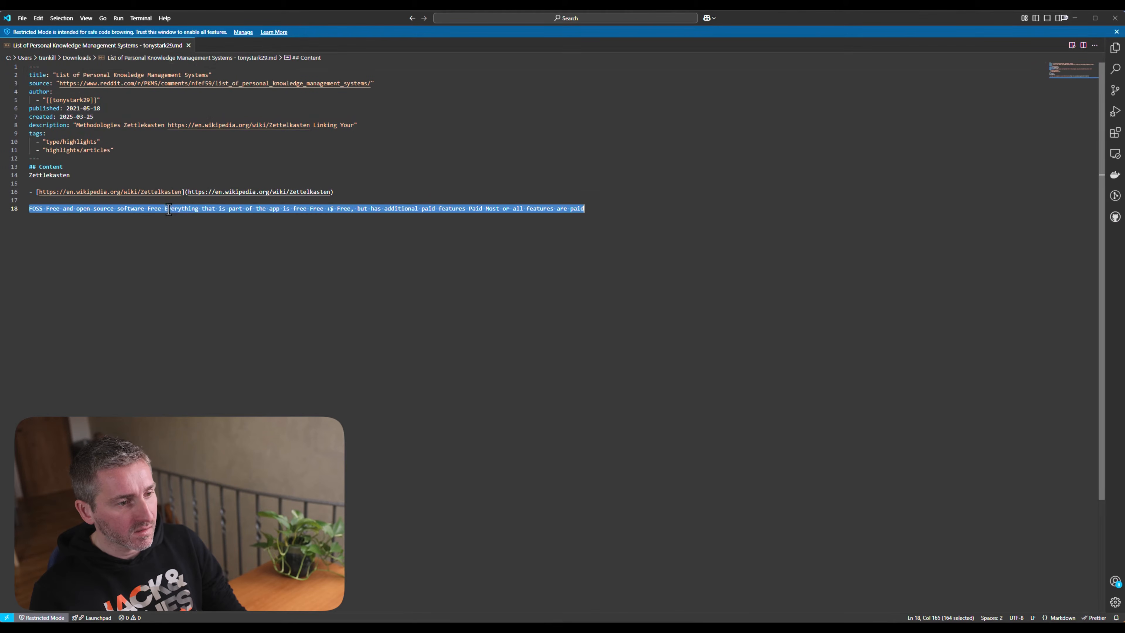
click(641, 208)
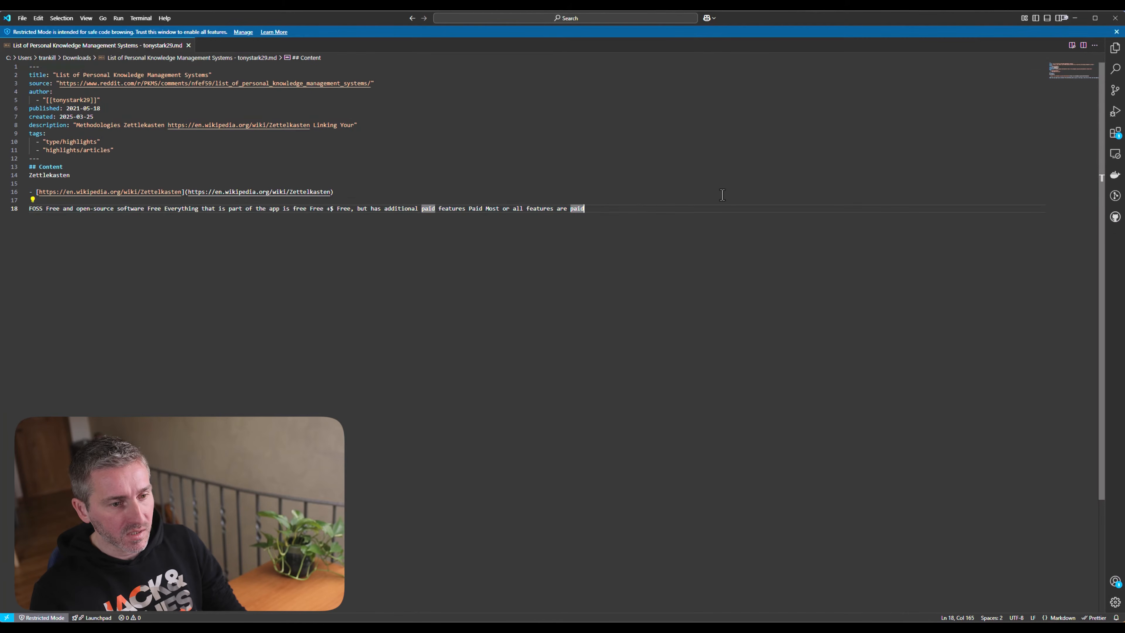
click(1114, 19)
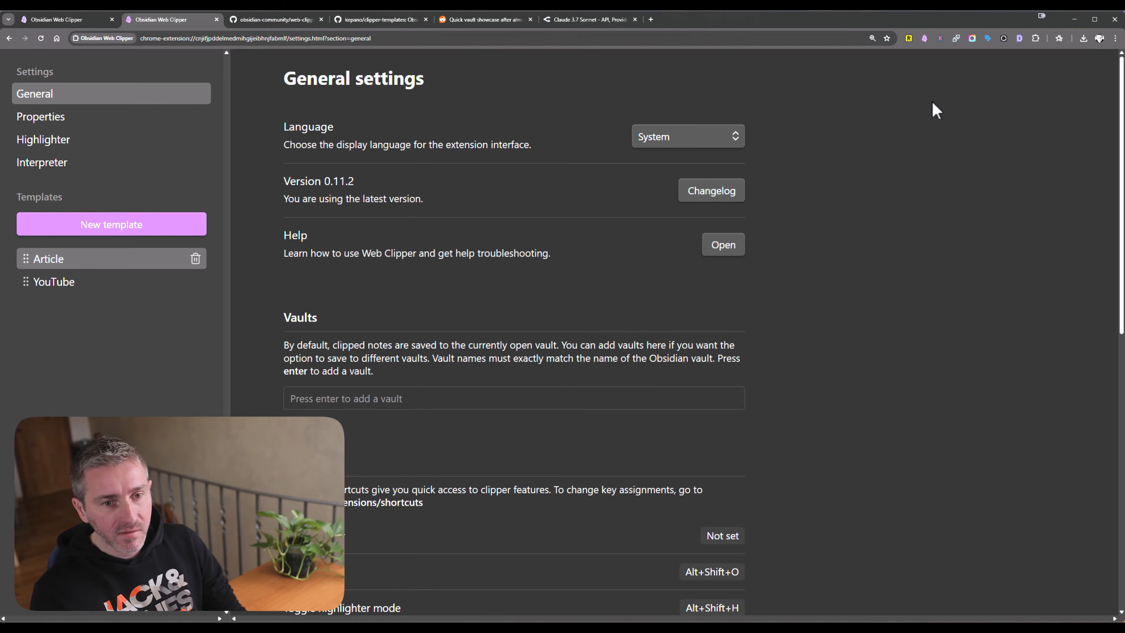
- Open the Web Clipper options from its browser extension entry and close the duplicate settings page
click(924, 38)
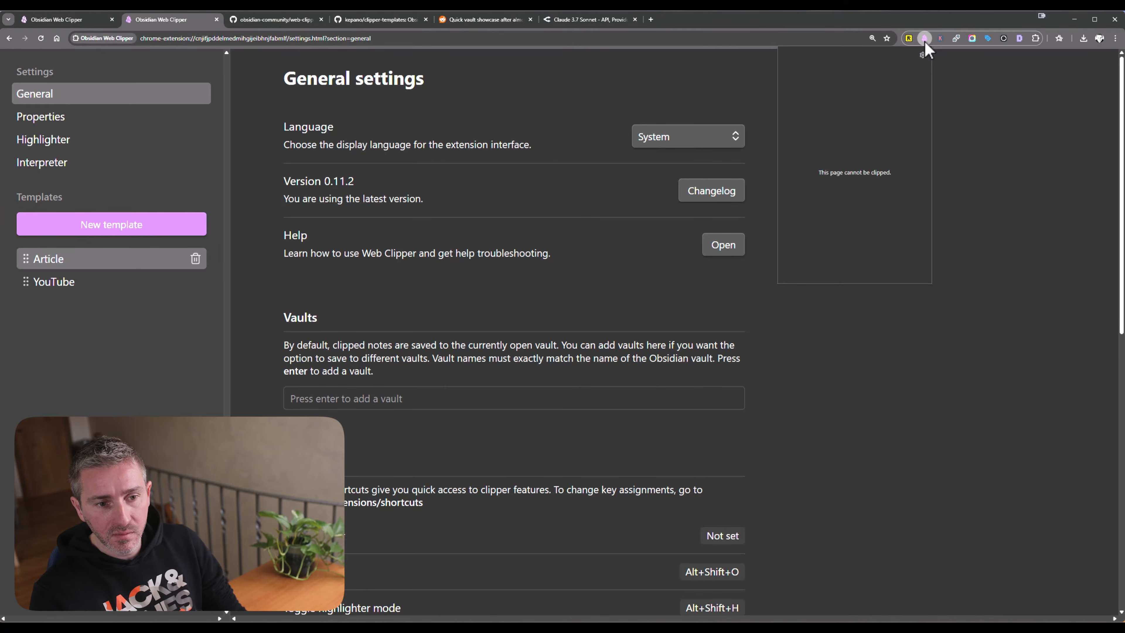
right_click(925, 38)
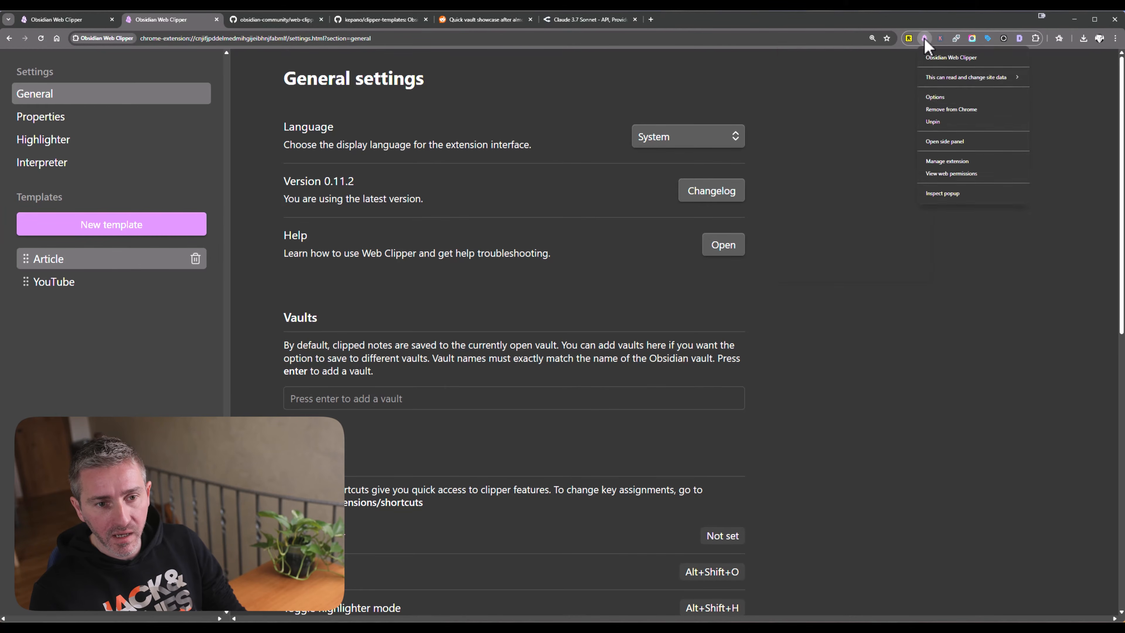
click(941, 97)
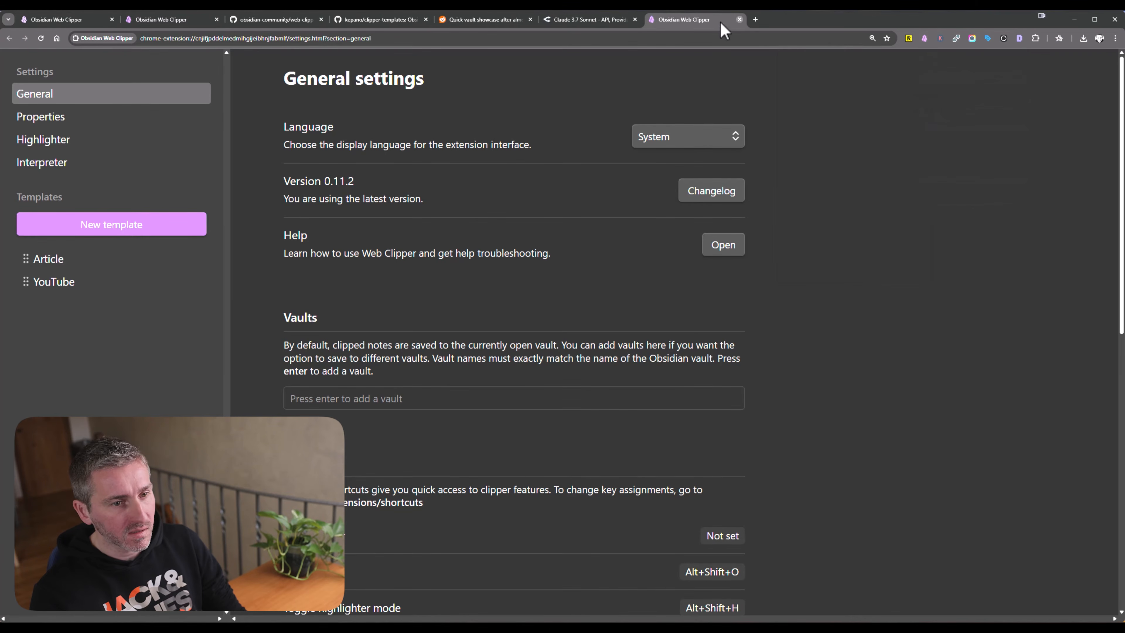
click(740, 19)
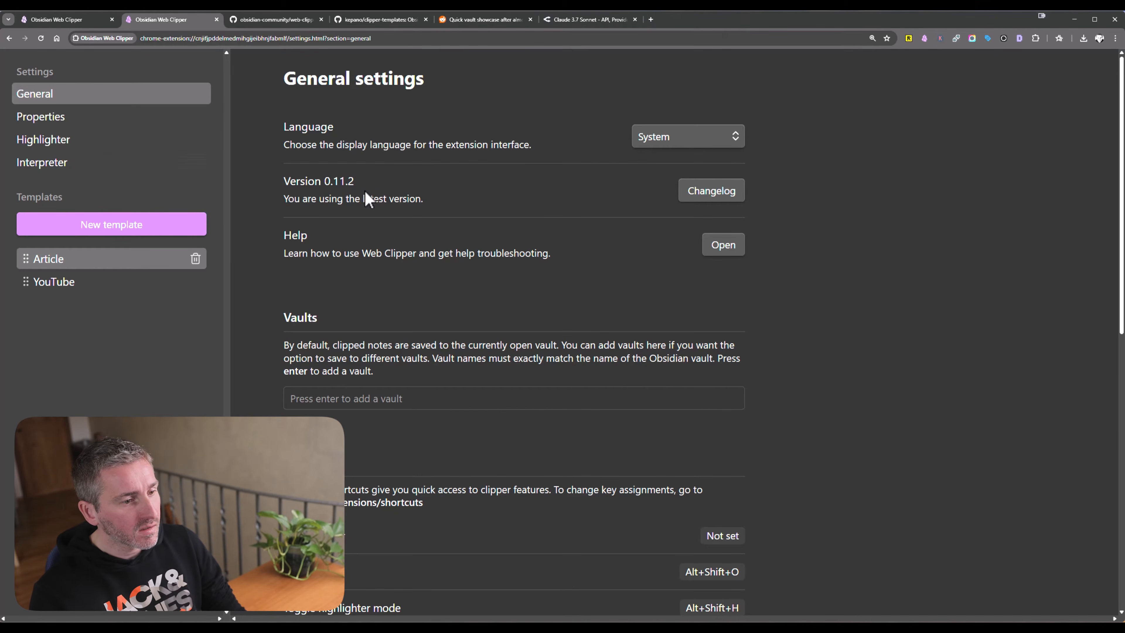
- Look over the Web Clipper's general settings, focusing on the Vaults section
scroll(385, 201, down, 5)
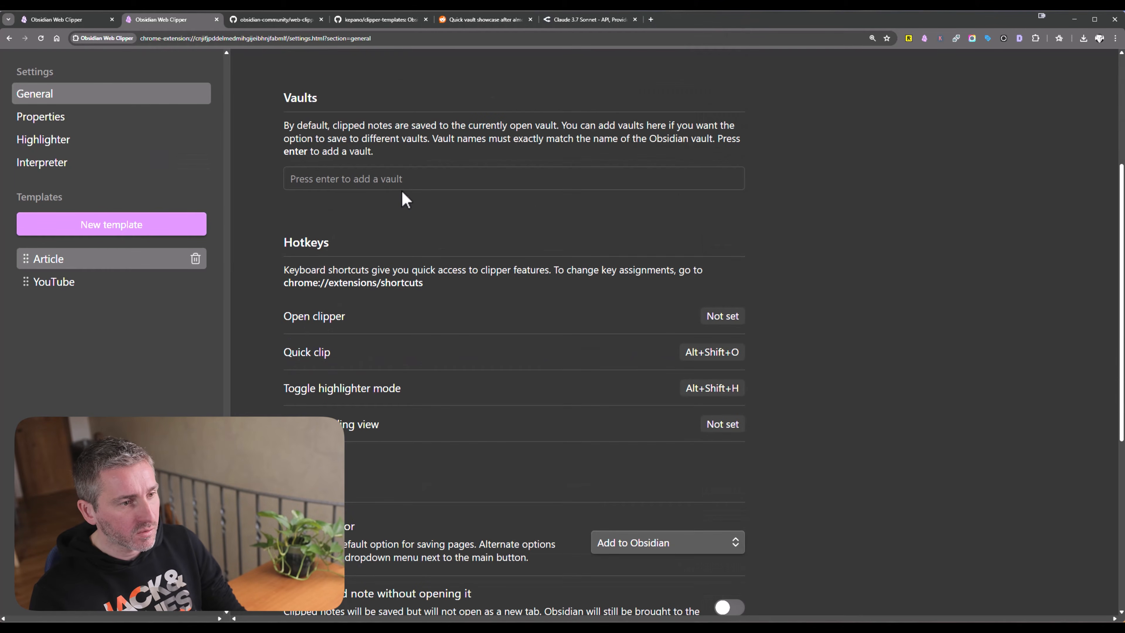
scroll(390, 203, up, 5)
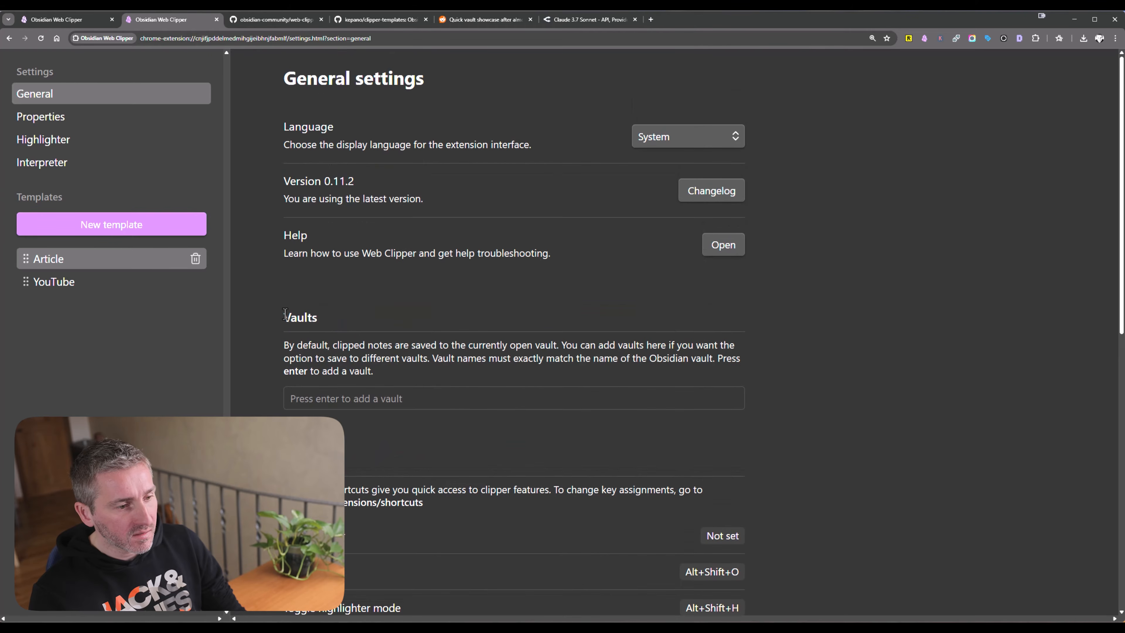
drag(286, 314, 371, 322)
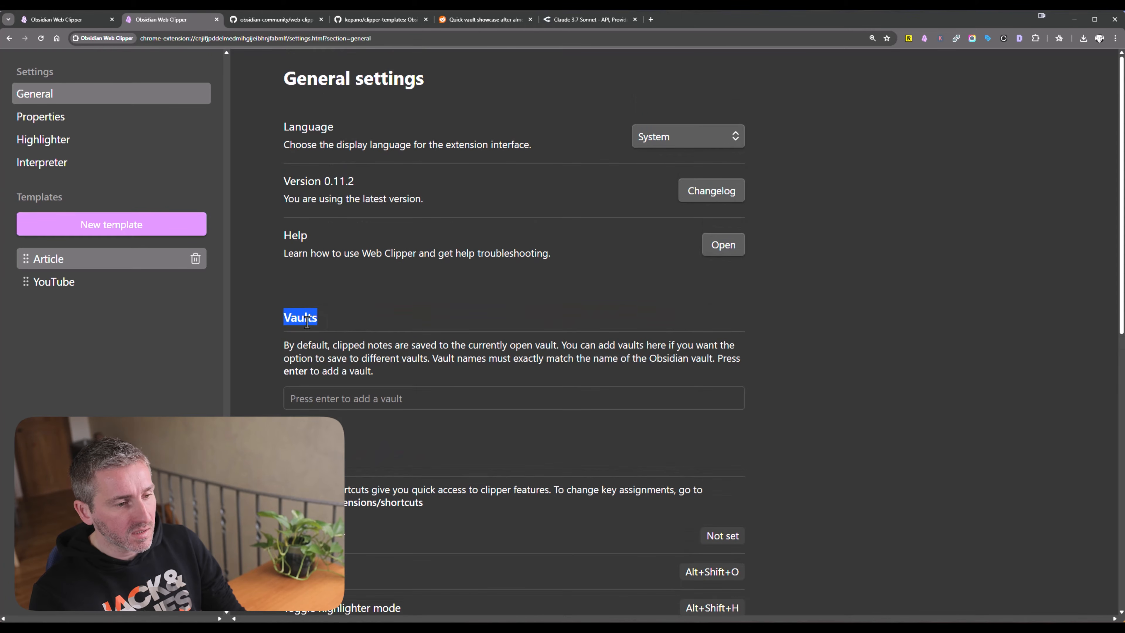
click(326, 324)
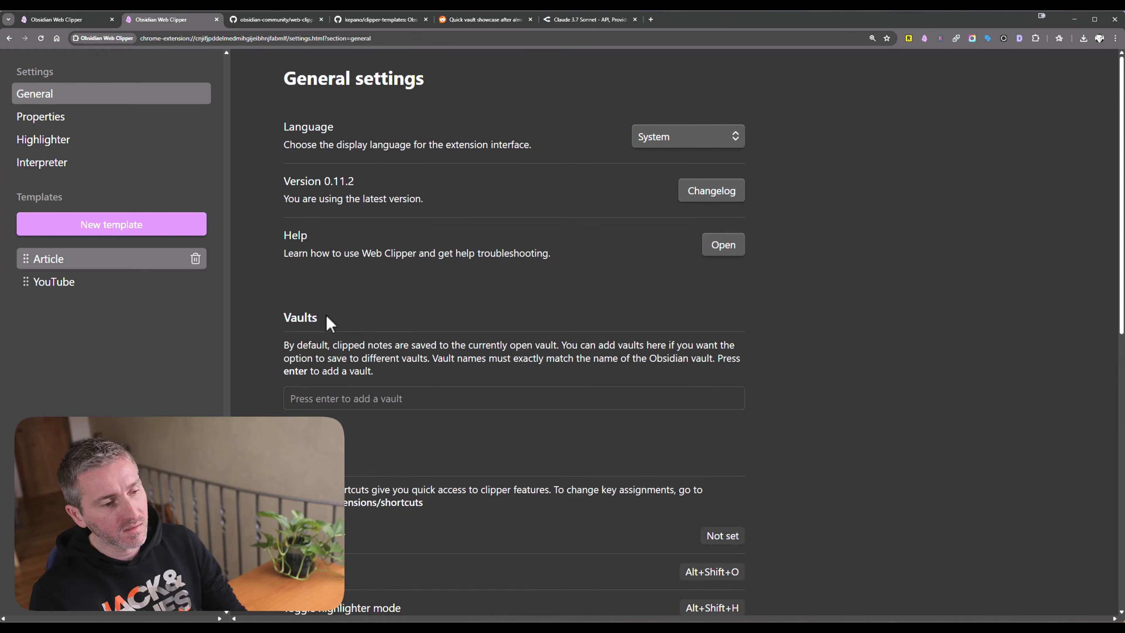
drag(327, 322, 285, 323)
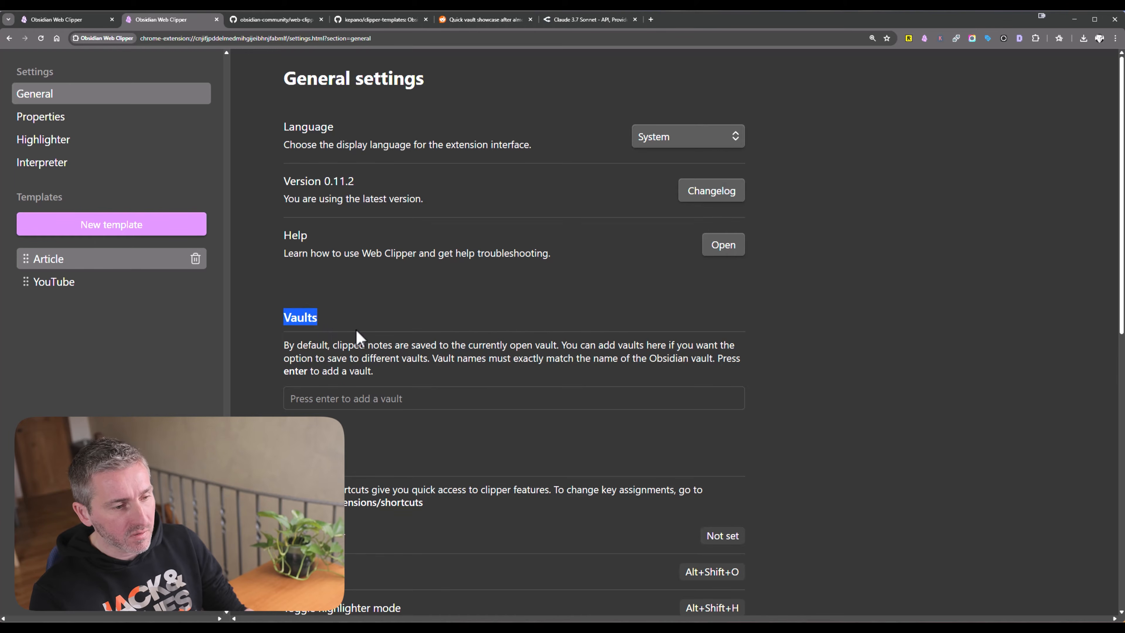
click(322, 317)
- Add two vaults to the Web Clipper's general settings: the personal vault under its owner's short first name, and Work
click(335, 395)
text(Seb)
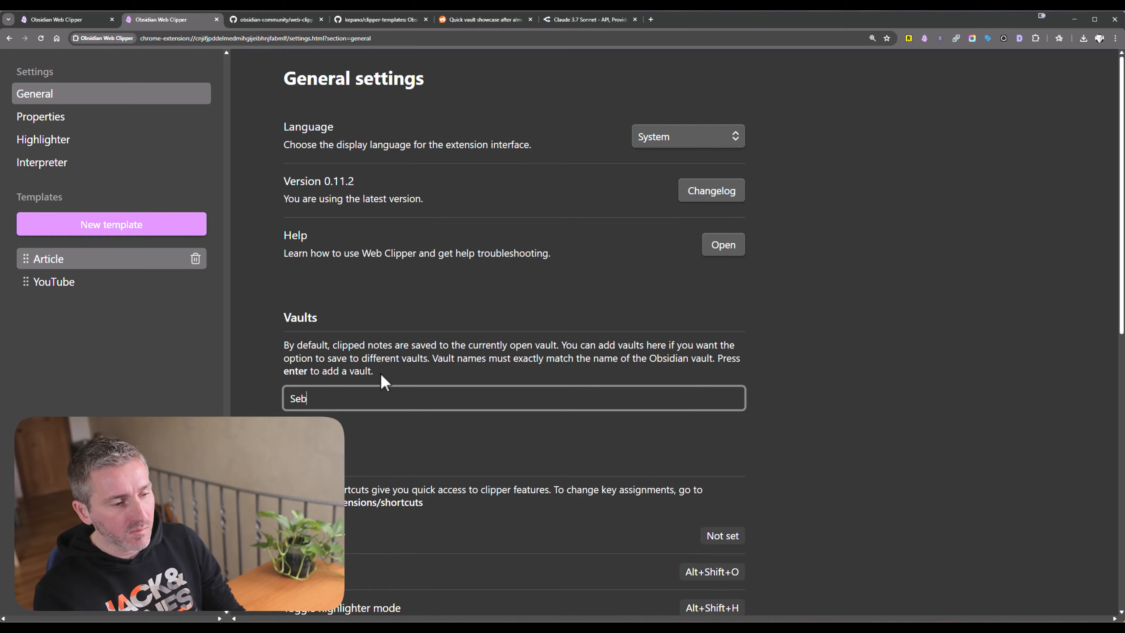
key(ctrl+a)
text(S)
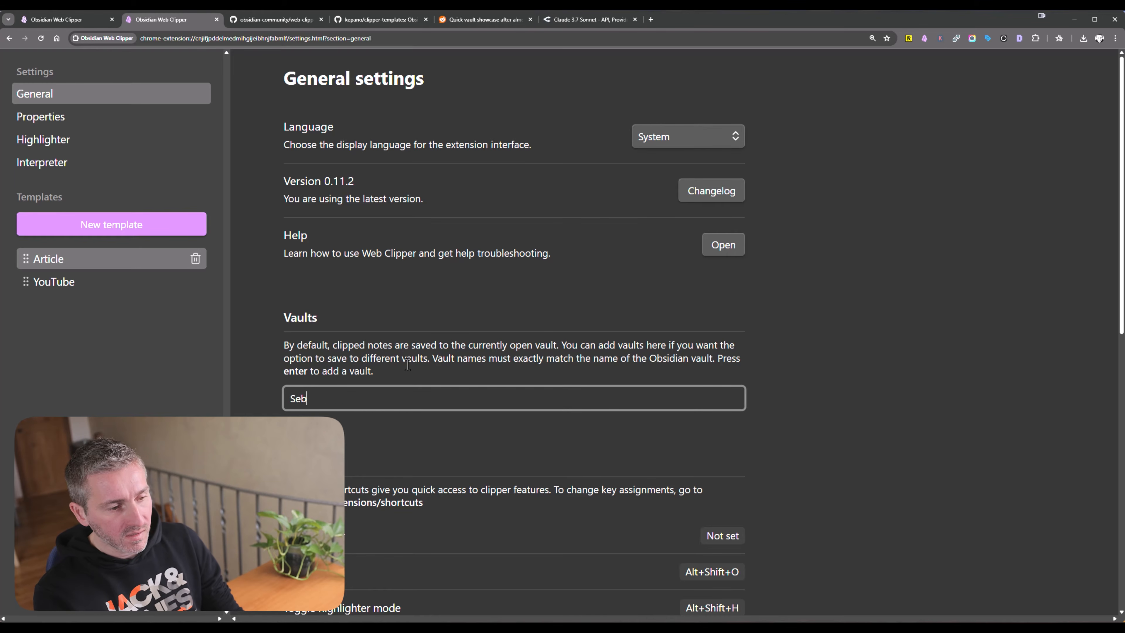
text(eb)
key(Return)
text(V)
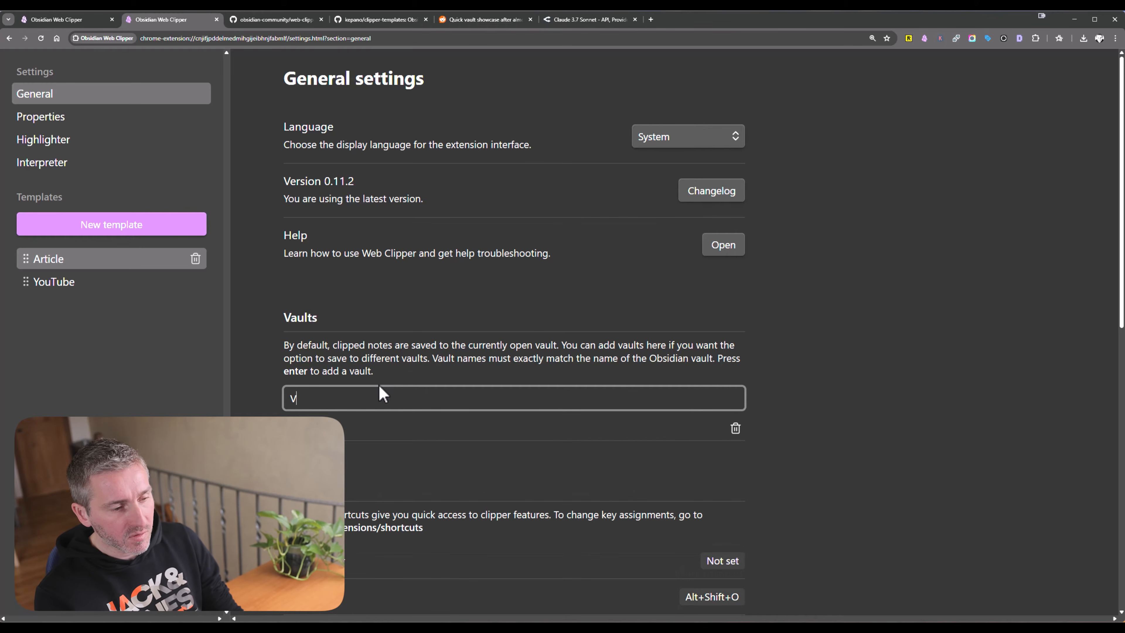
key(BackSpace)
text(Work)
key(Return)
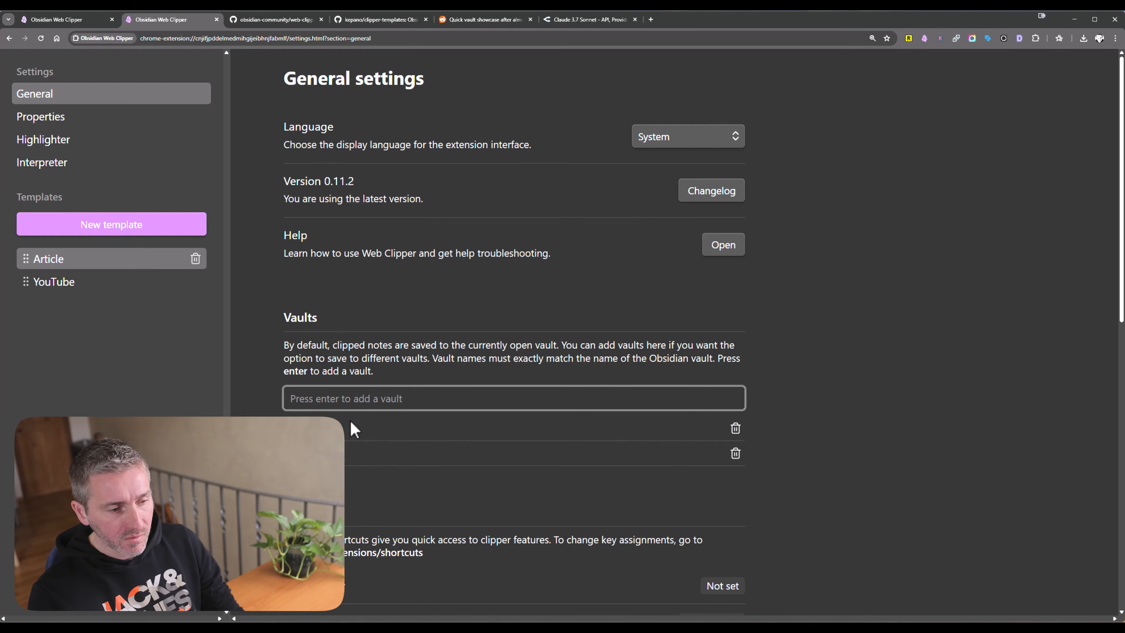
- Remove both added vaults from the Vaults list in the general settings
click(735, 453)
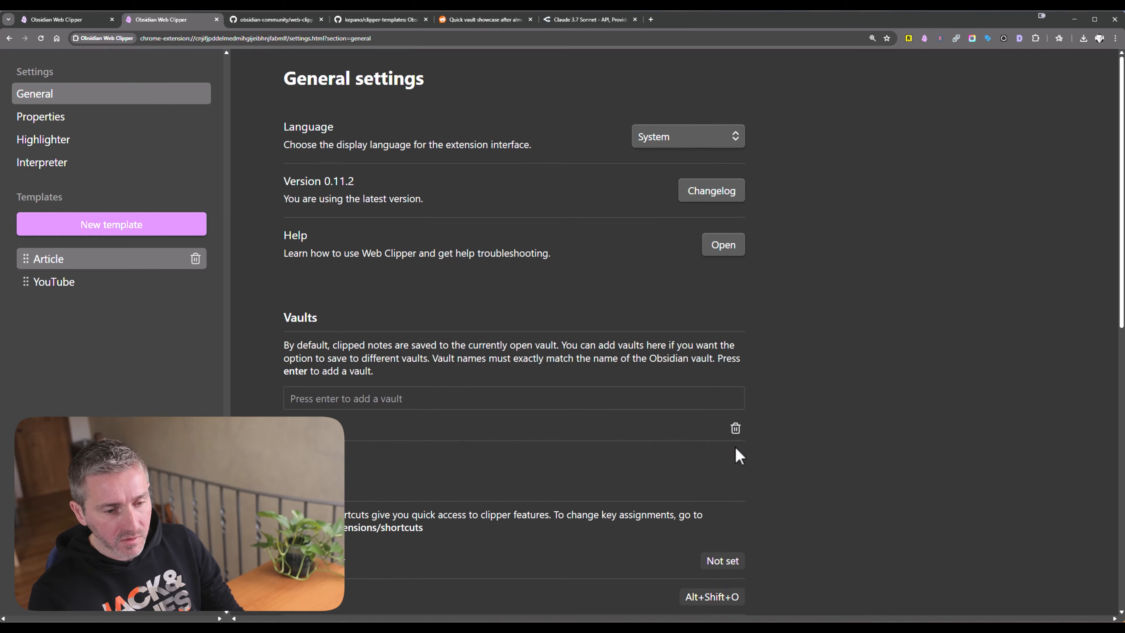
click(735, 428)
- Review the Hotkeys section of the general settings, focusing on the quick clip and highlighter mode shortcuts
scroll(753, 399, down, 8)
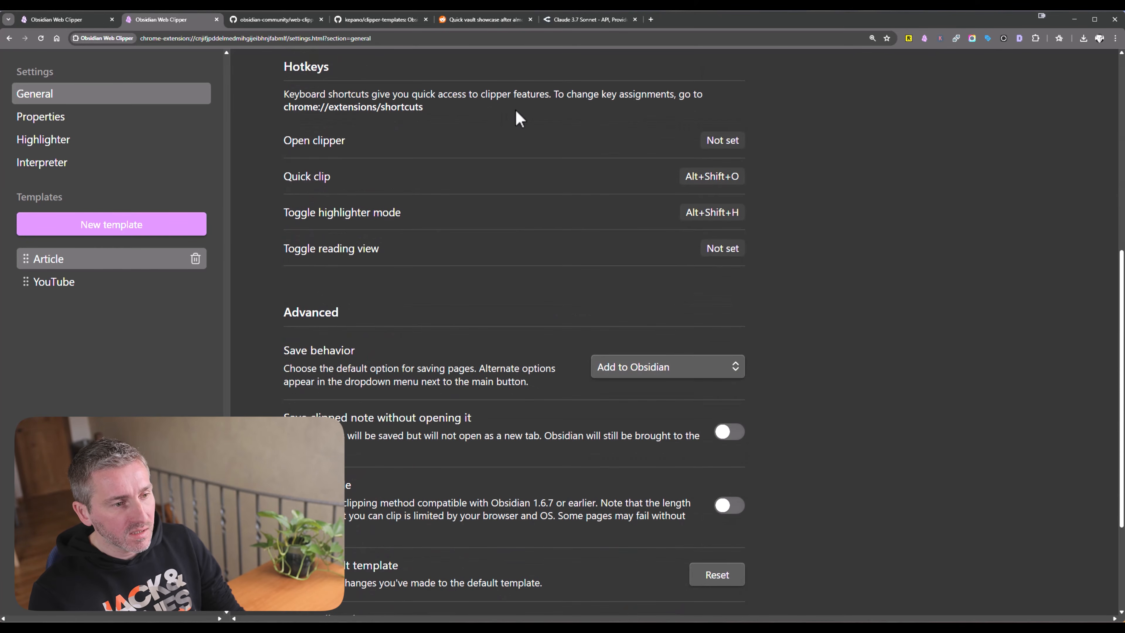
triple_click(322, 192)
drag(447, 222, 300, 213)
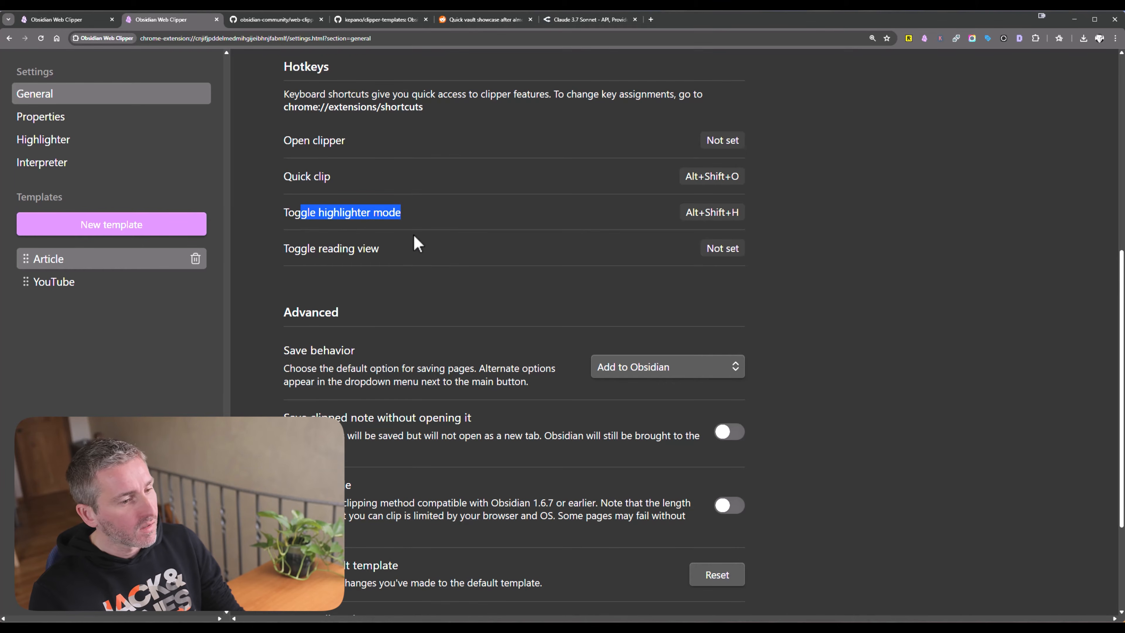
click(646, 253)
- Look through the Save behavior options in the Advanced section without changing the selection
scroll(500, 271, down, 2)
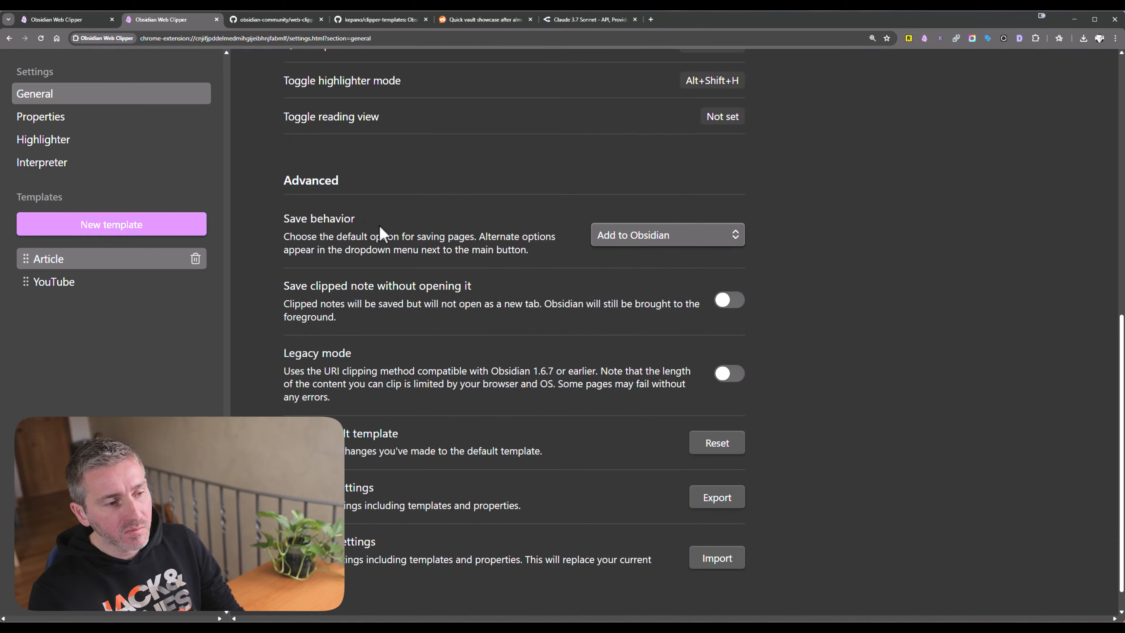
click(671, 237)
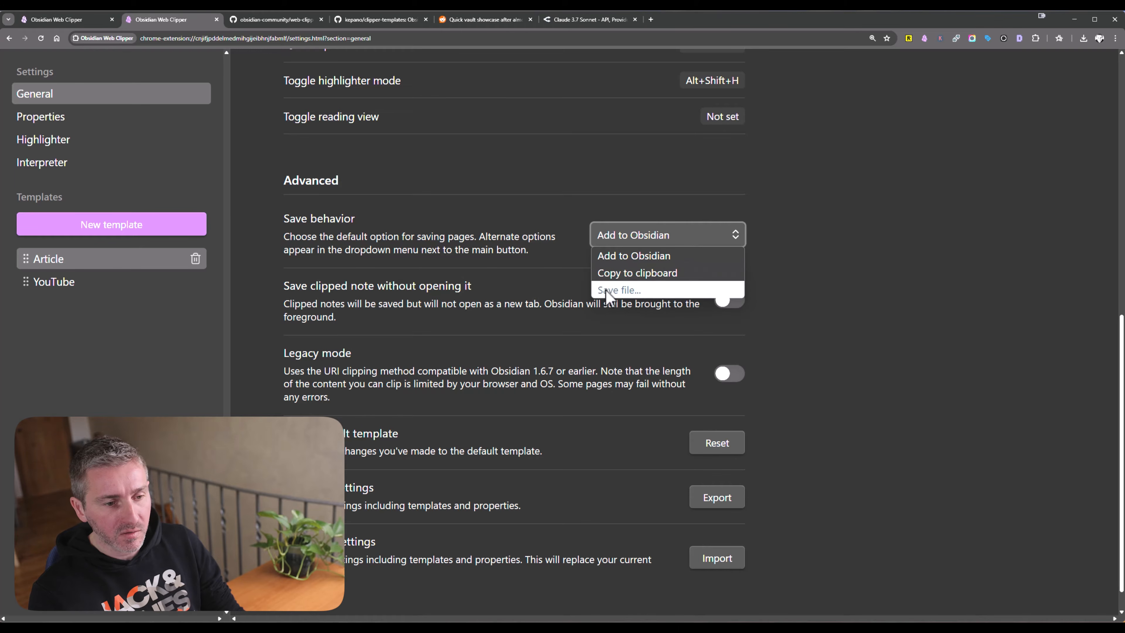
click(852, 251)
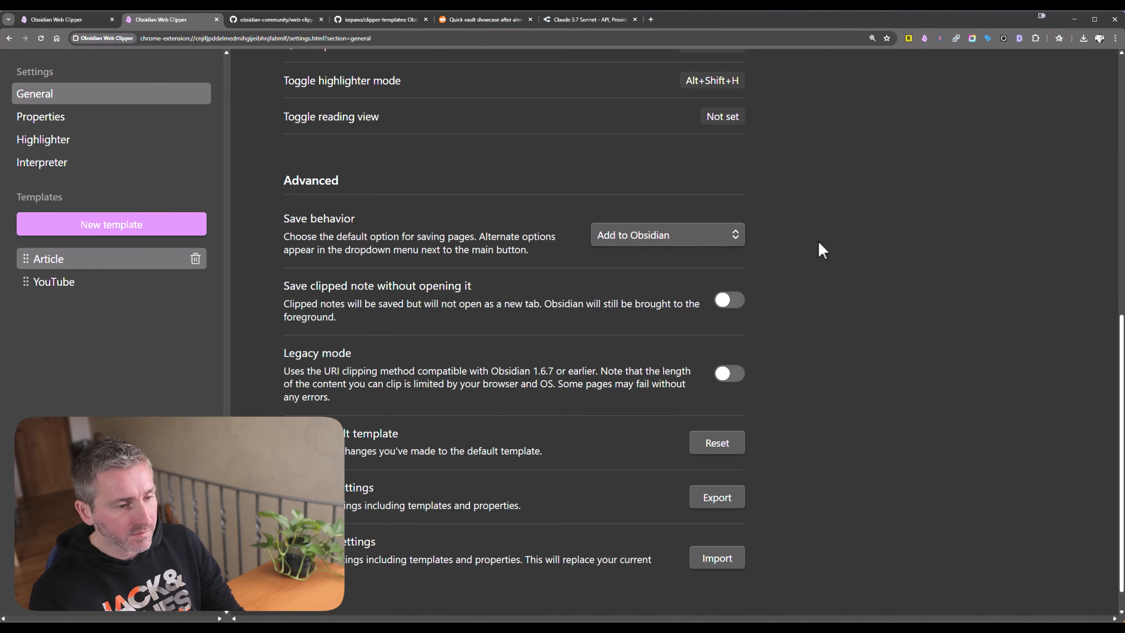
- Open the Properties settings and look over the All properties list
click(133, 116)
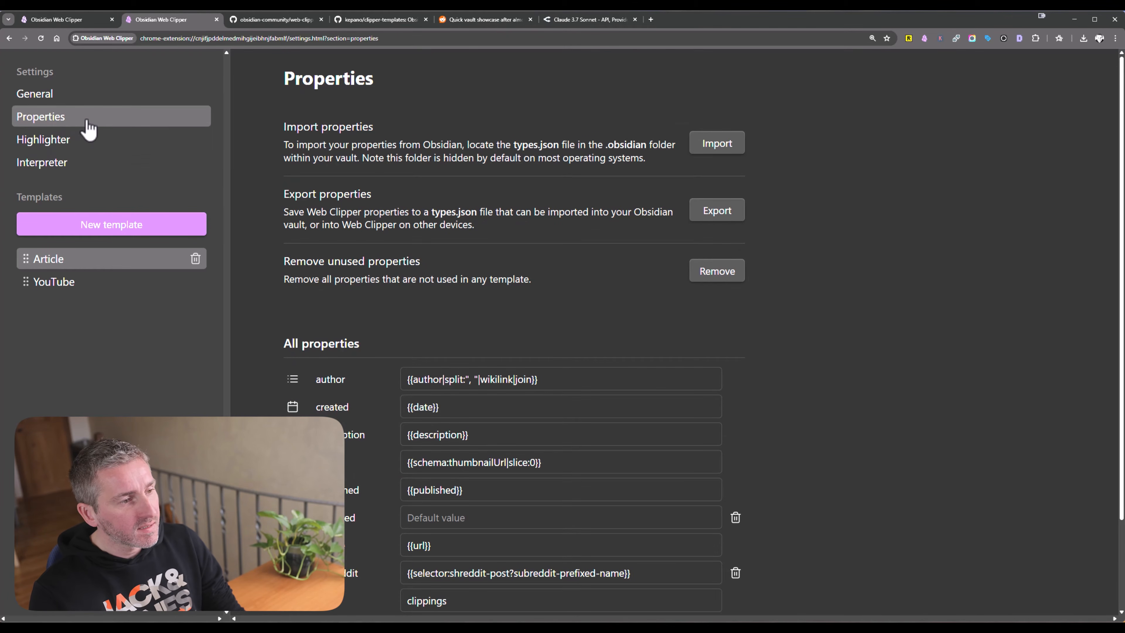
scroll(328, 228, down, 3)
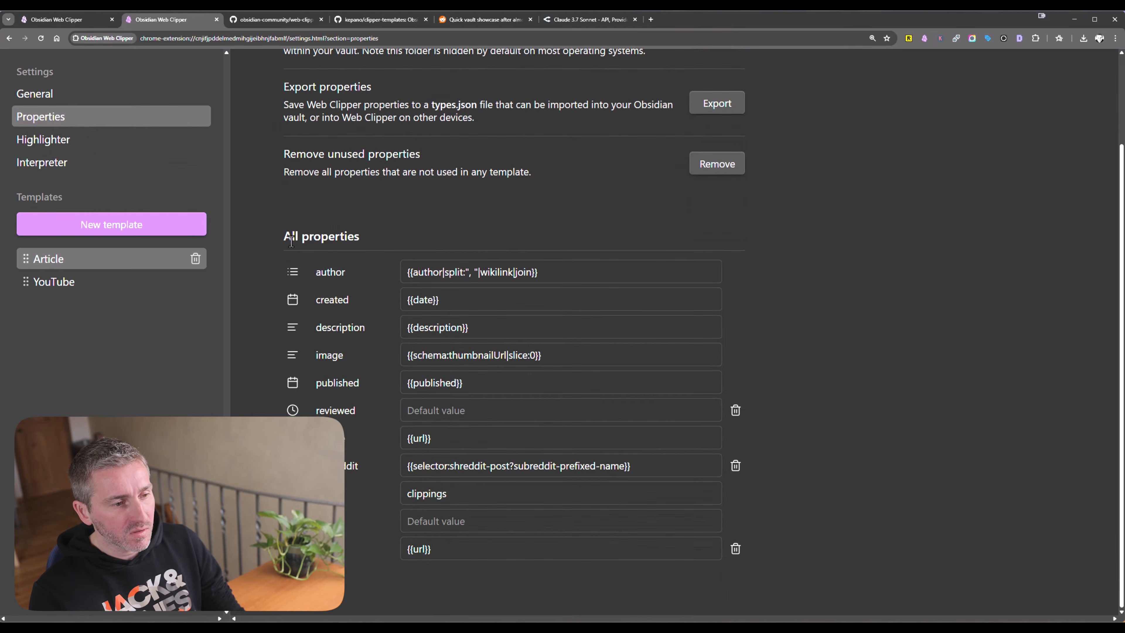
drag(287, 238, 416, 245)
click(559, 240)
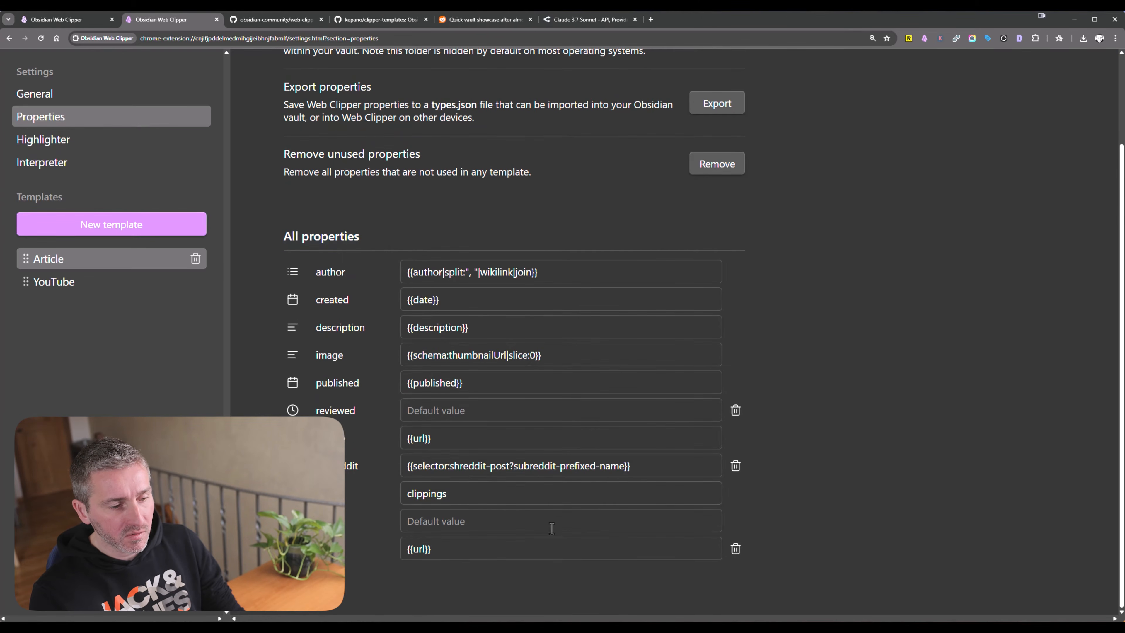
- Inspect the default values of the last two entries in the All properties list
click(612, 527)
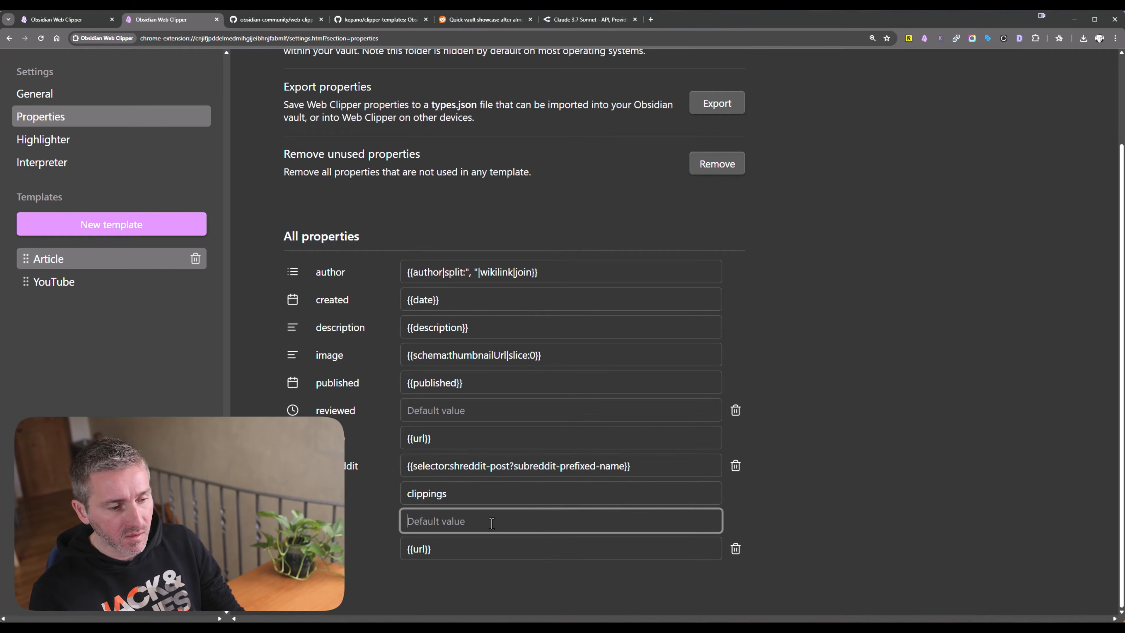
click(509, 552)
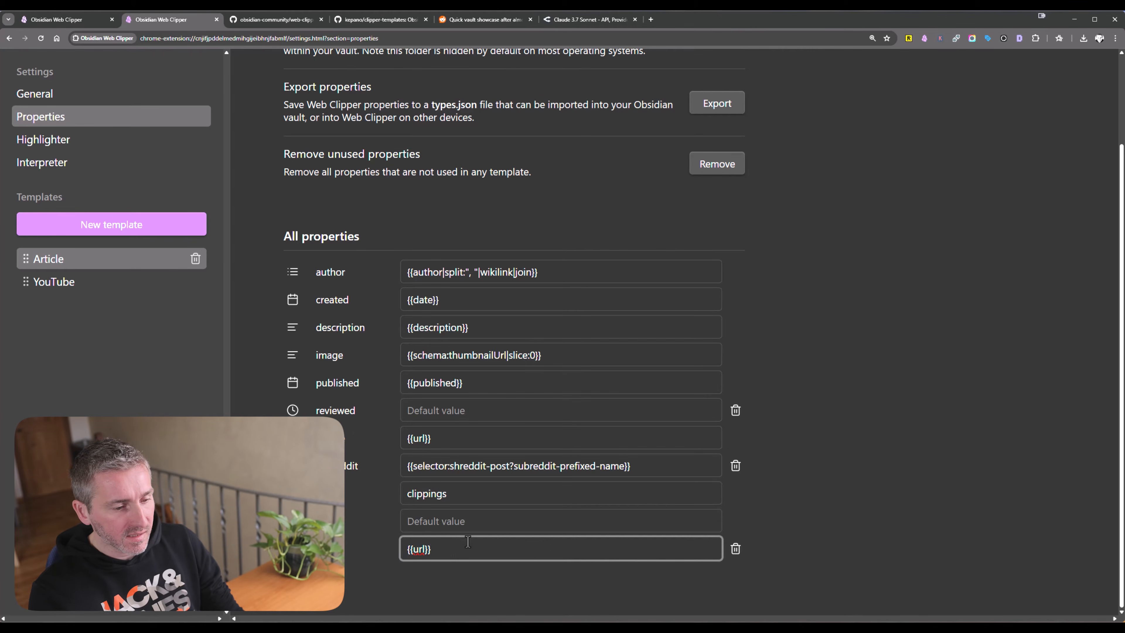
key(ctrl+a)
click(448, 549)
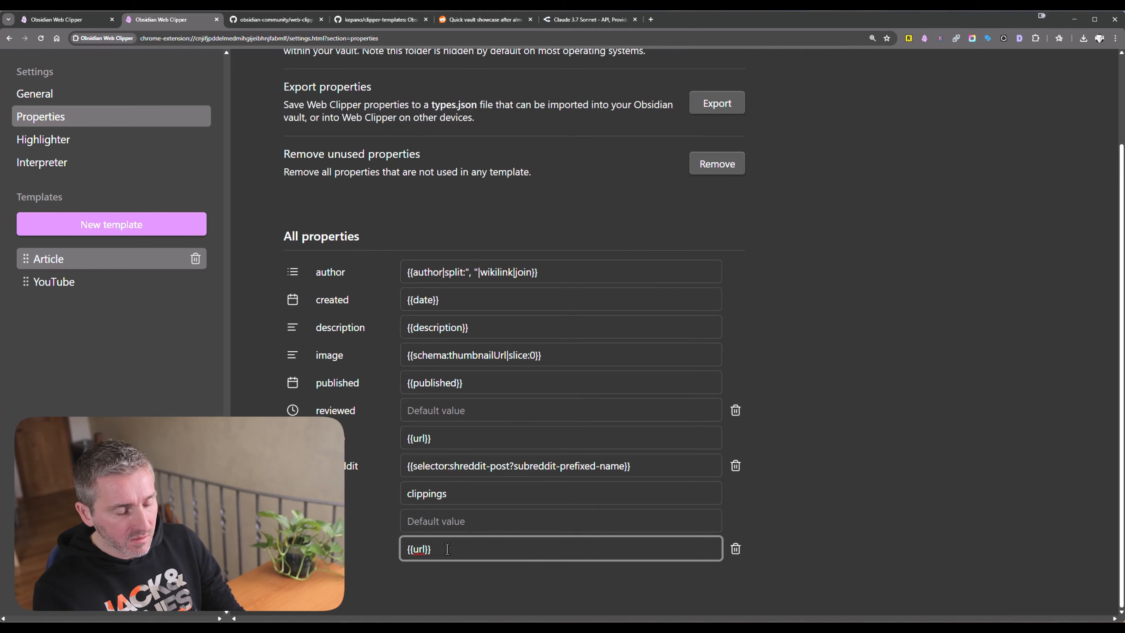
key(ctrl+a)
click(459, 550)
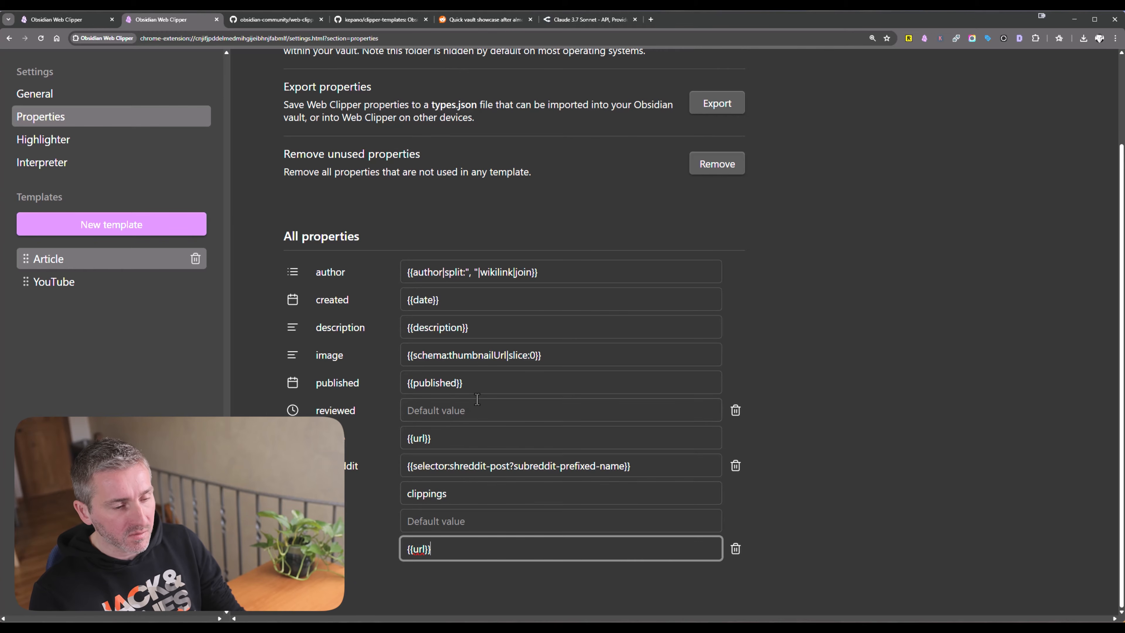
- Look over the Highlighter settings, including the highlights export, which is cancelled, and the Interpreter settings
click(65, 141)
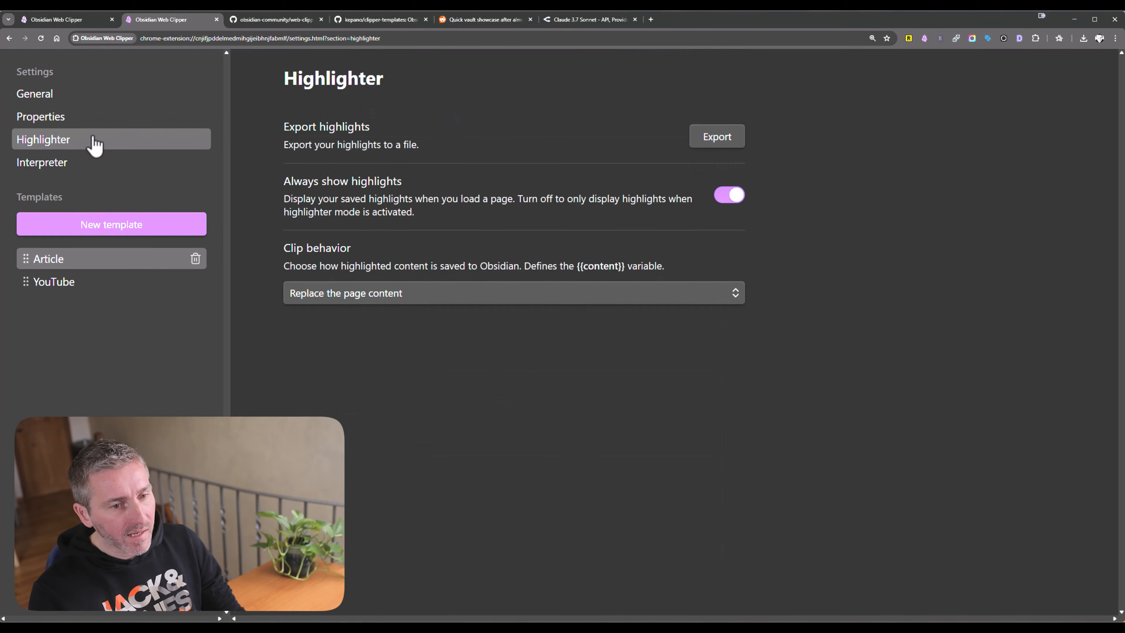
click(726, 144)
key(Escape)
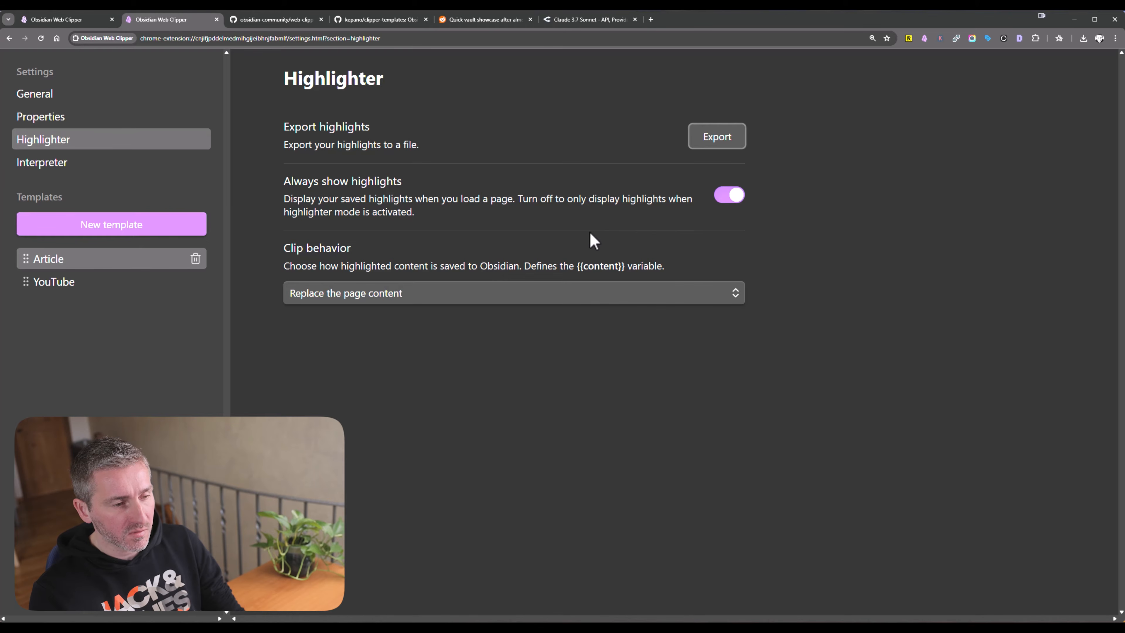
click(133, 163)
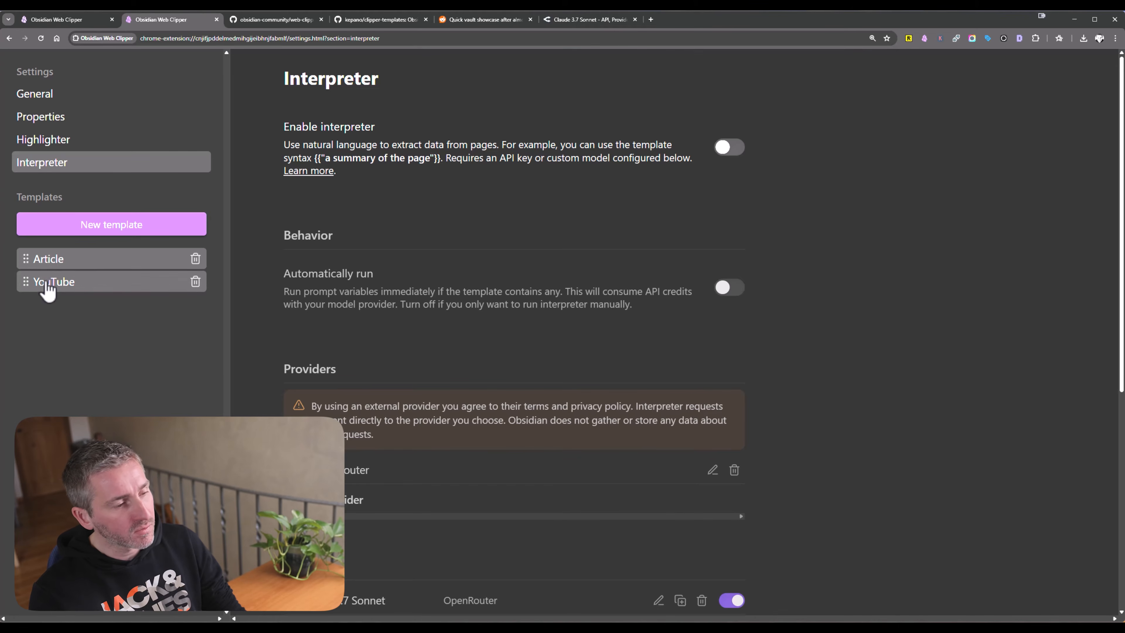
- View the YouTube and Article templates and check the Behavior options of the Article template without changing them
click(66, 286)
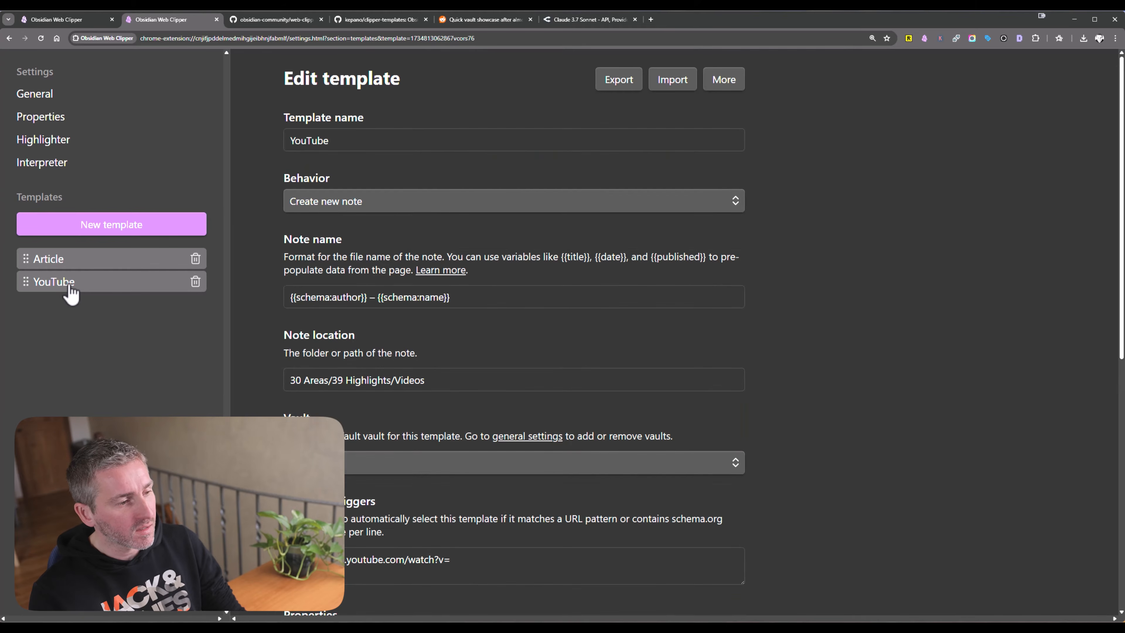
click(53, 263)
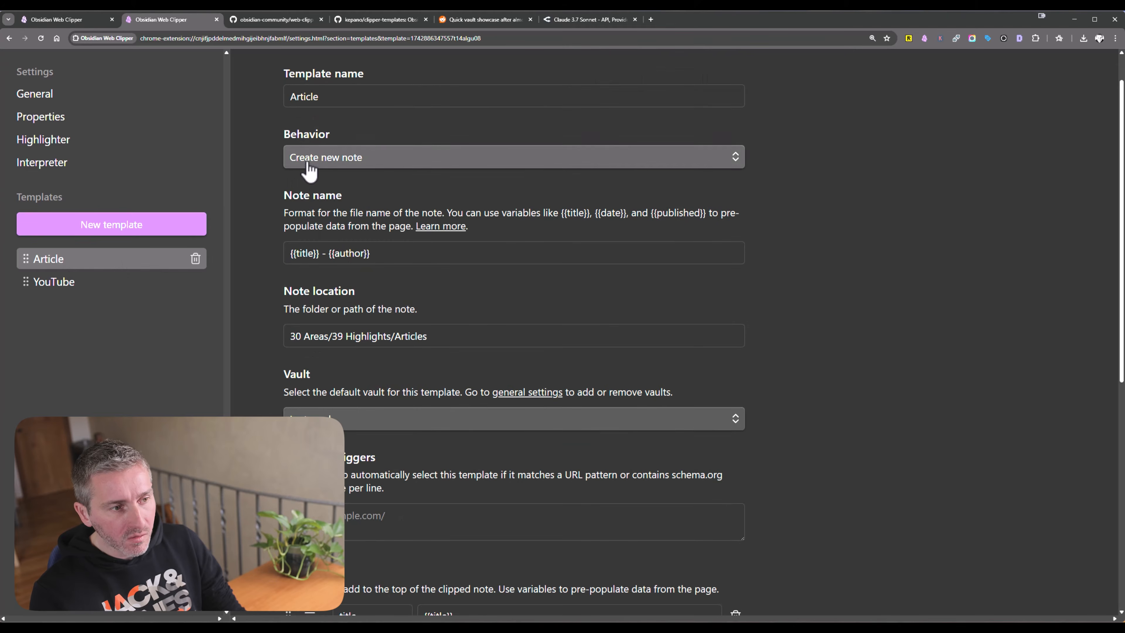
scroll(301, 175, down, 1)
click(720, 158)
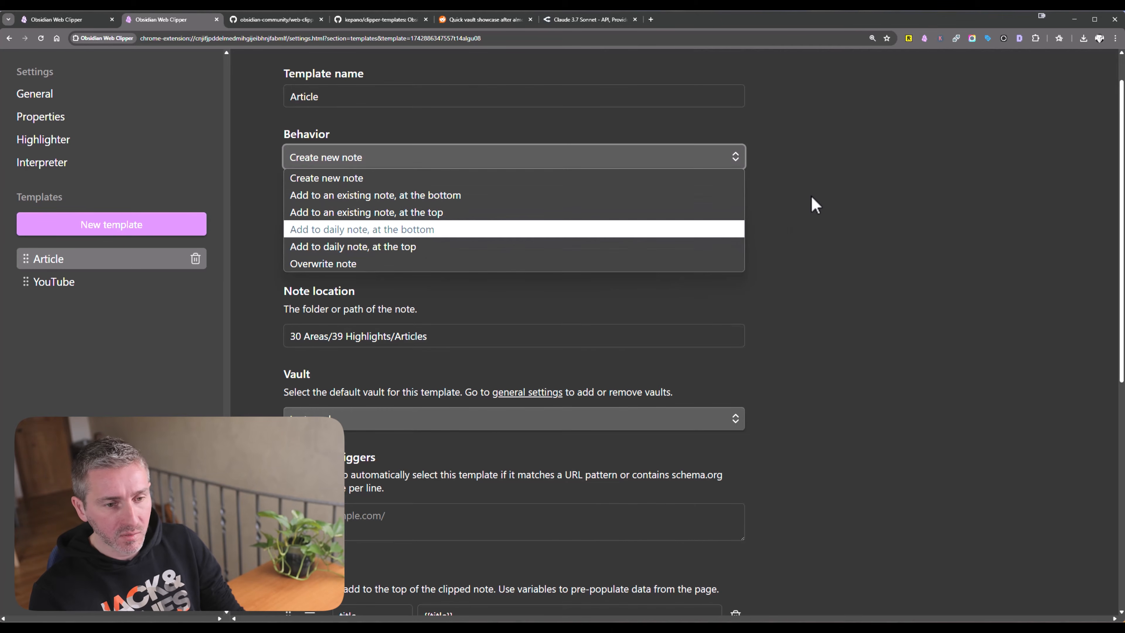
click(837, 169)
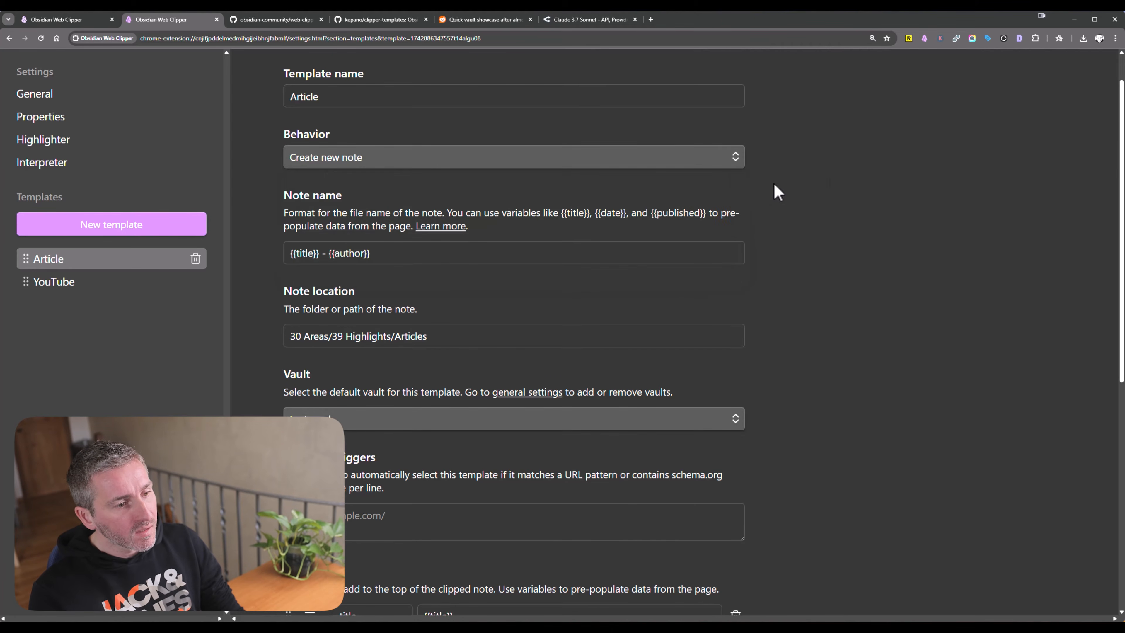
- Examine the Article template's note name format, including its {{title}} and {{author}} variables
mouse_move(346, 197)
mouse_down()
mouse_move(277, 209)
mouse_move(333, 201)
mouse_move(273, 198)
mouse_move(331, 202)
mouse_up()
click(333, 200)
click(332, 203)
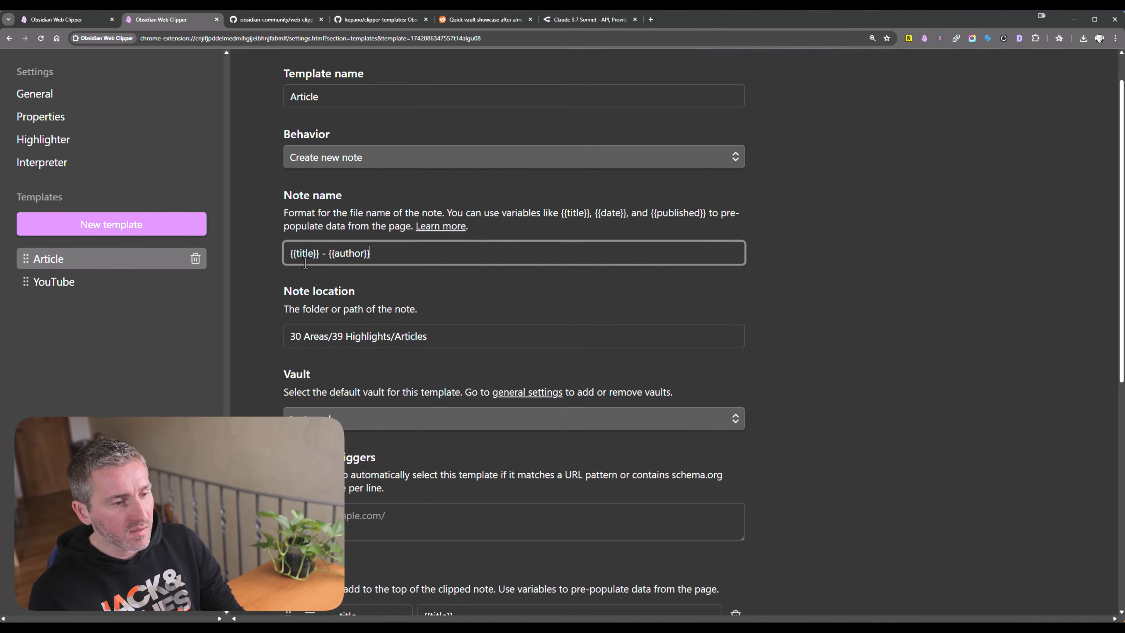
drag(318, 251, 284, 262)
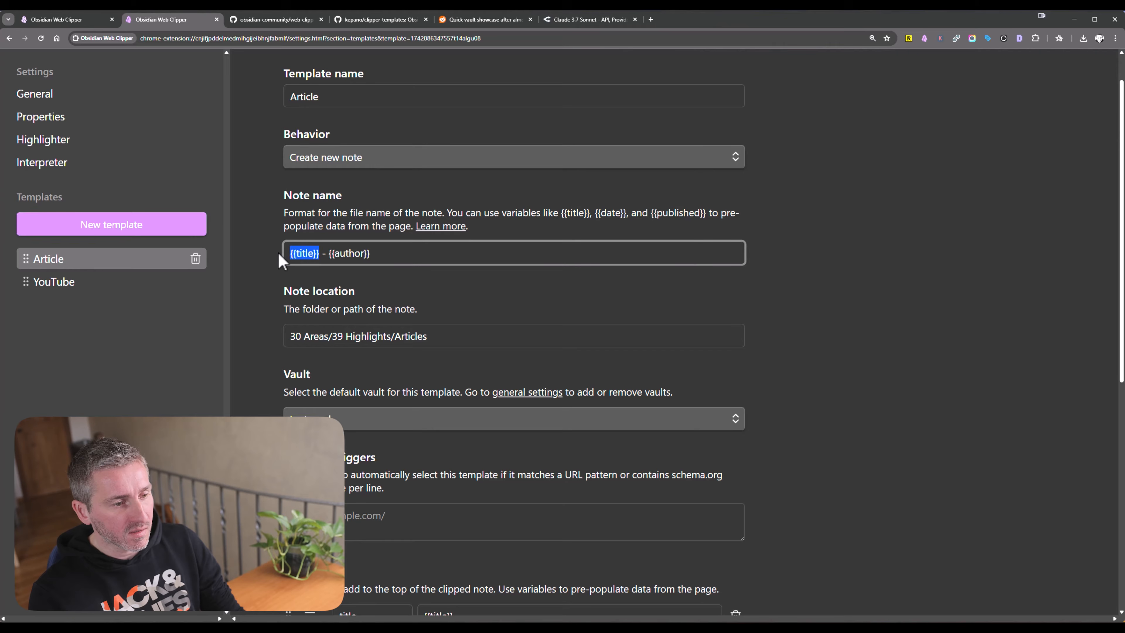
click(353, 253)
drag(383, 254, 317, 255)
click(339, 253)
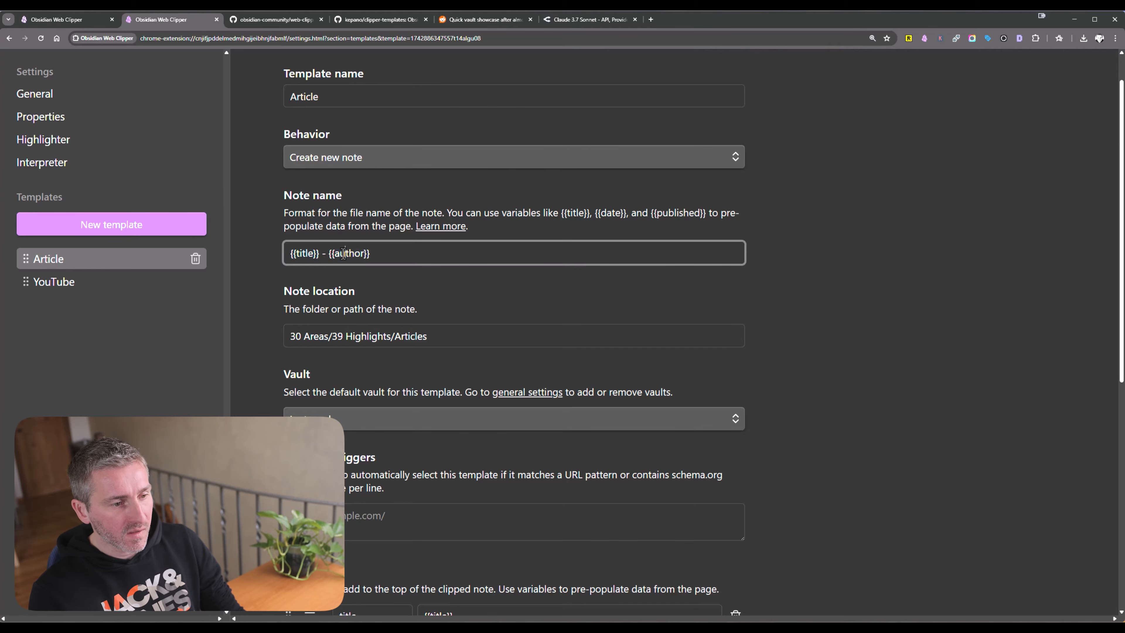
drag(384, 253, 320, 256)
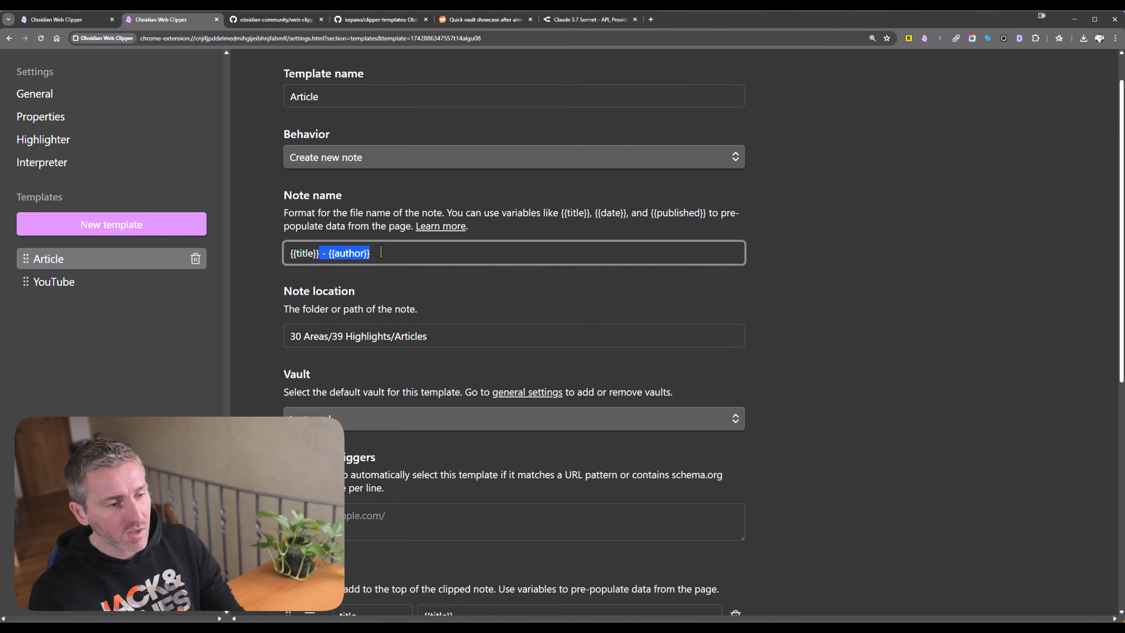
click(413, 253)
- Examine each folder level of the Article template's note location path
drag(440, 334, 320, 356)
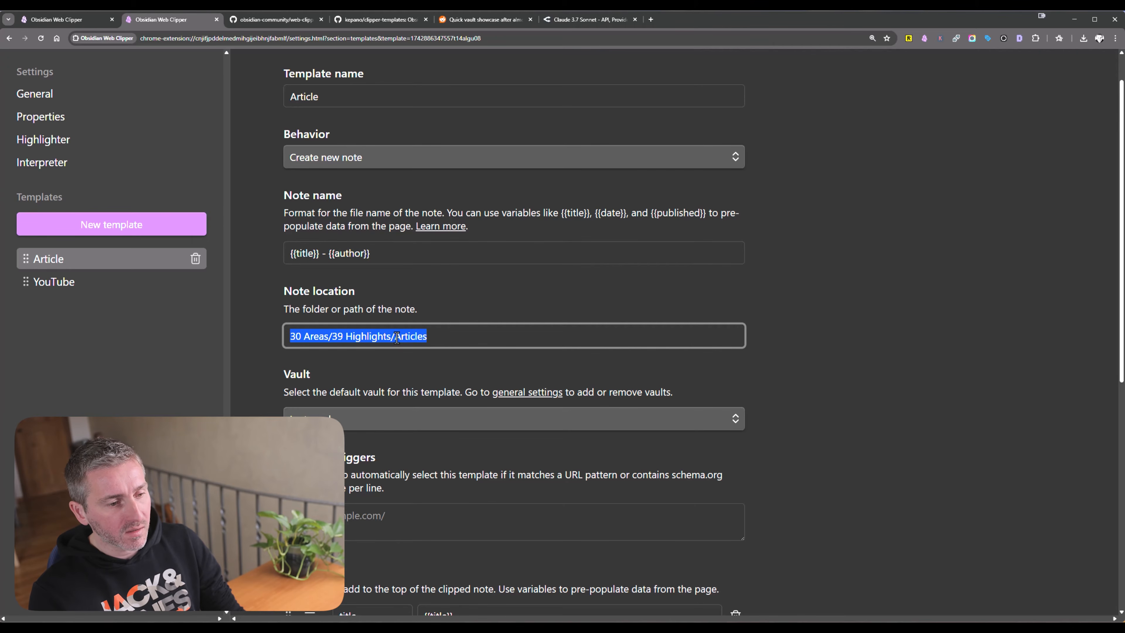
click(458, 333)
drag(466, 332, 255, 343)
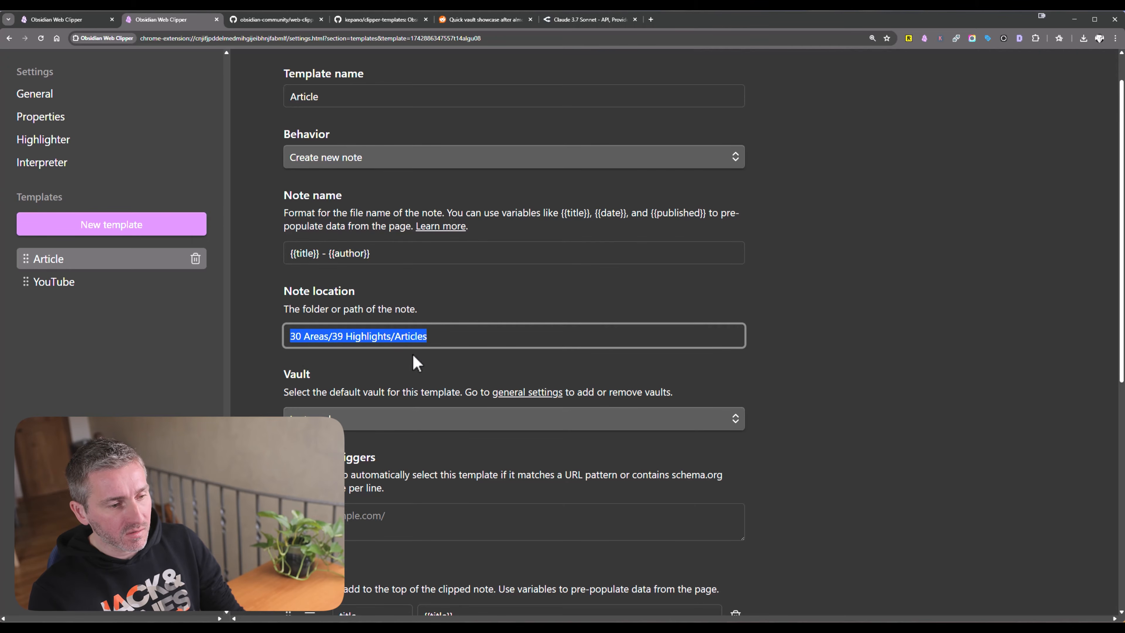
drag(328, 338, 389, 335)
click(337, 336)
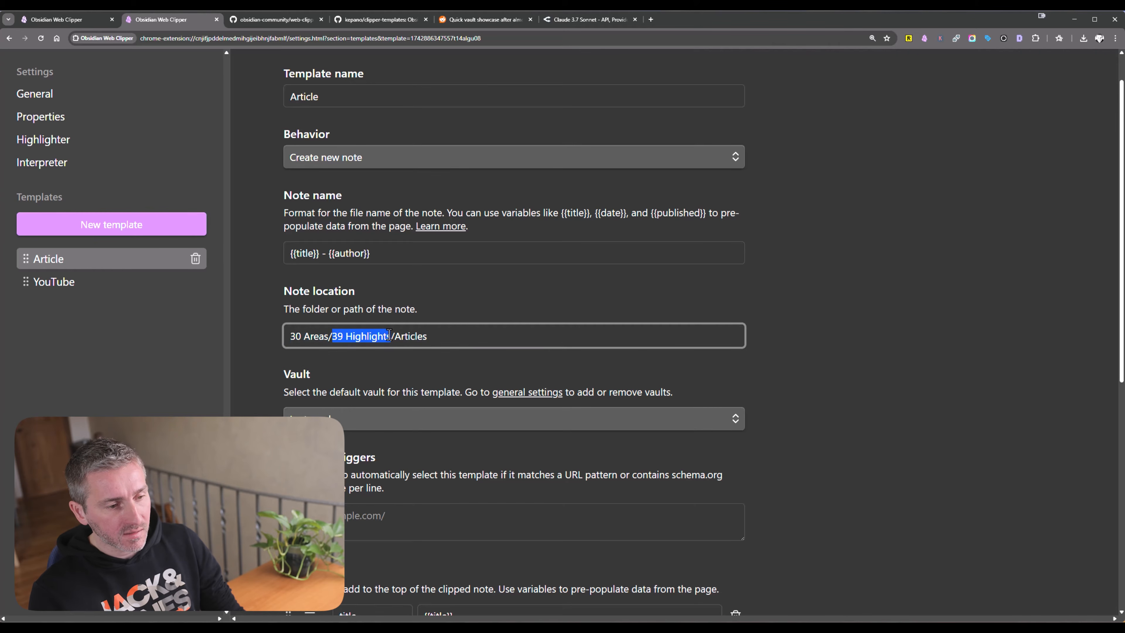
click(443, 336)
drag(471, 335, 392, 336)
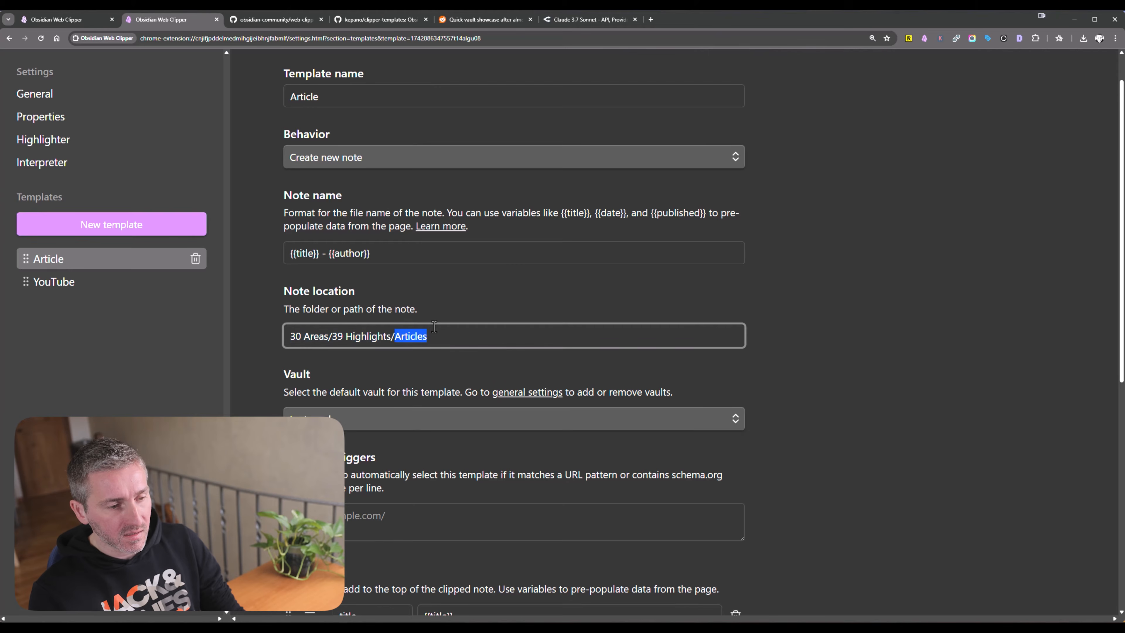
- Check the default vault choices for the Article template and keep Last used
scroll(535, 271, down, 5)
click(553, 199)
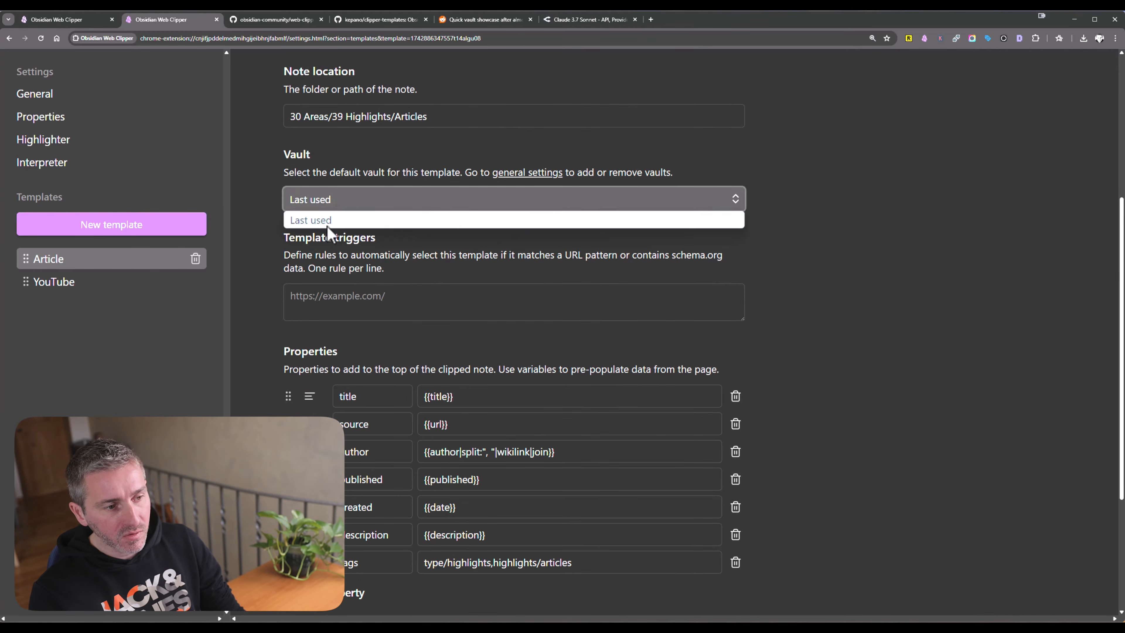
click(328, 224)
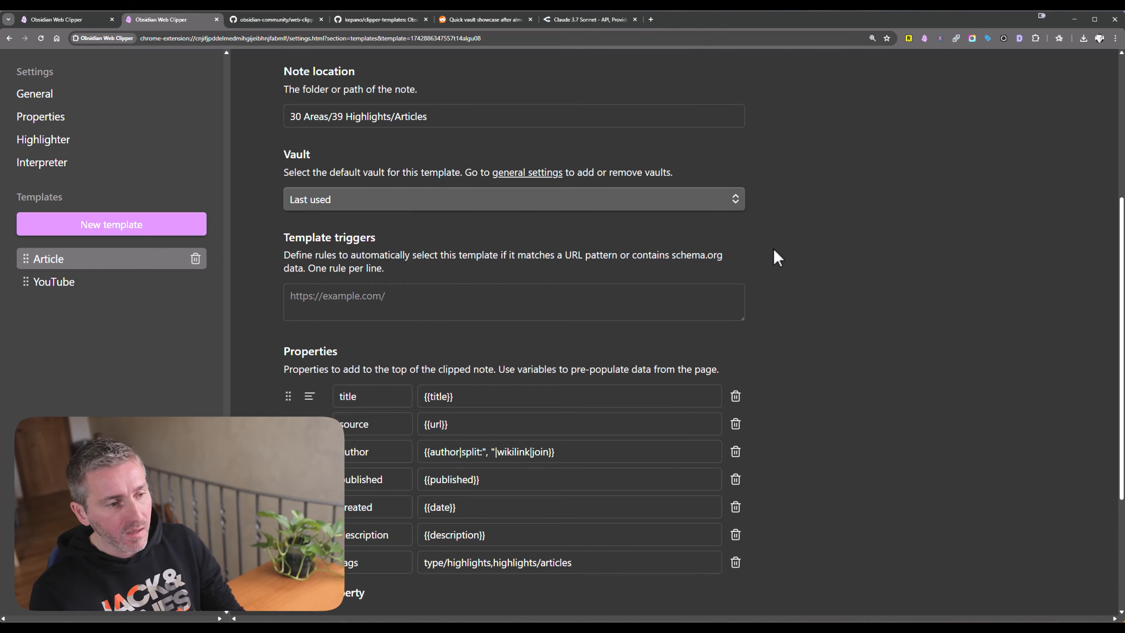
- Compare the template triggers of the Article and YouTube templates, selecting the whole YouTube trigger rule
drag(381, 241, 289, 250)
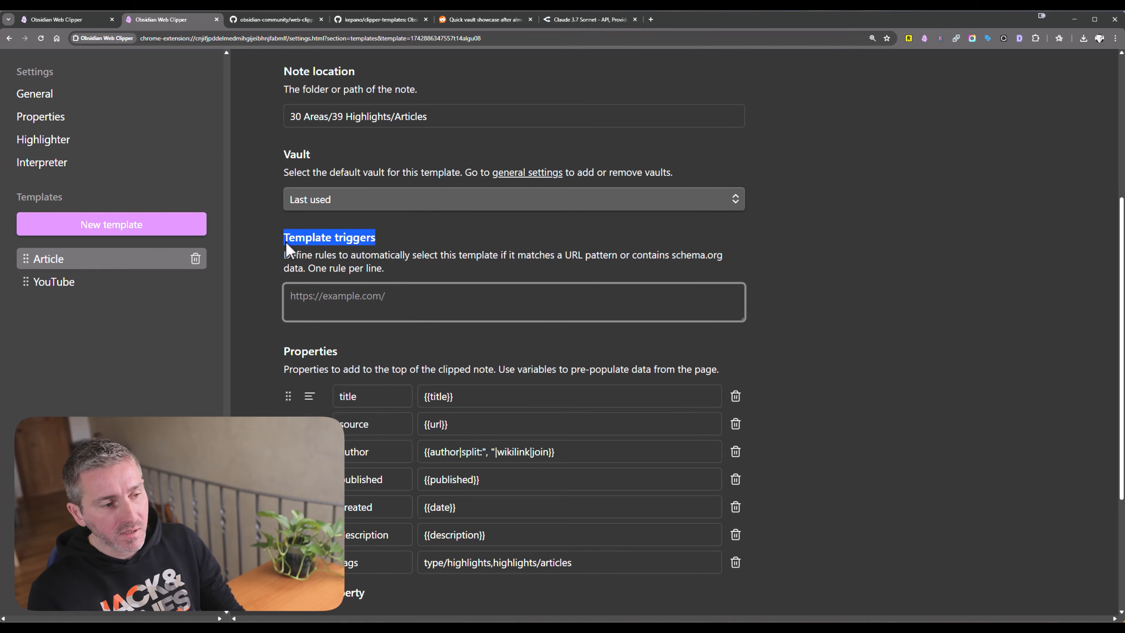
click(359, 243)
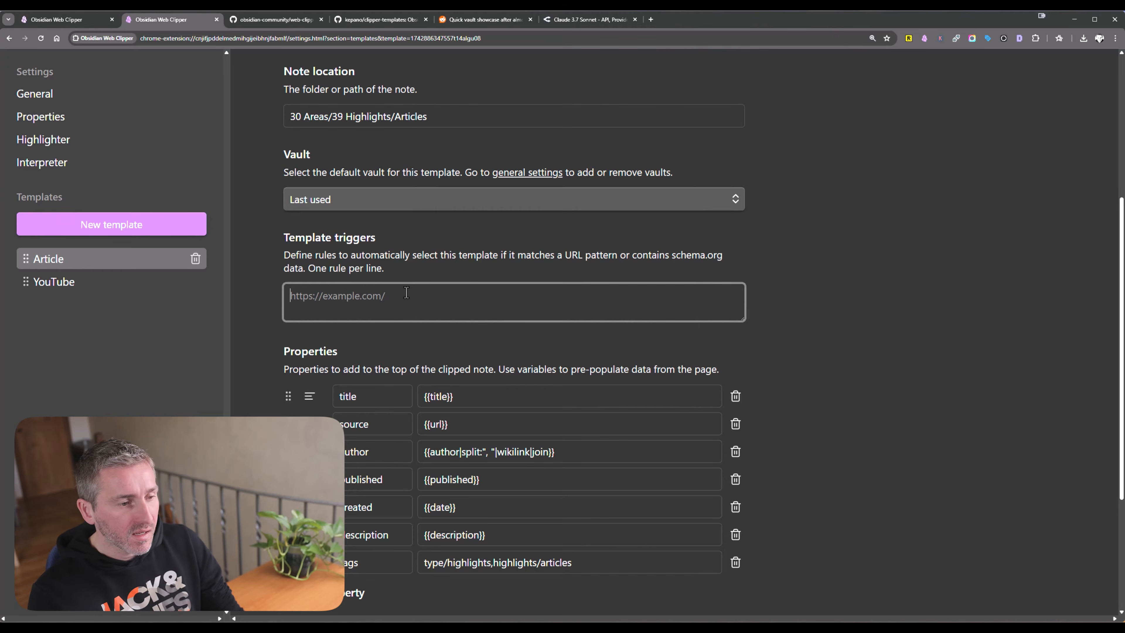
click(76, 289)
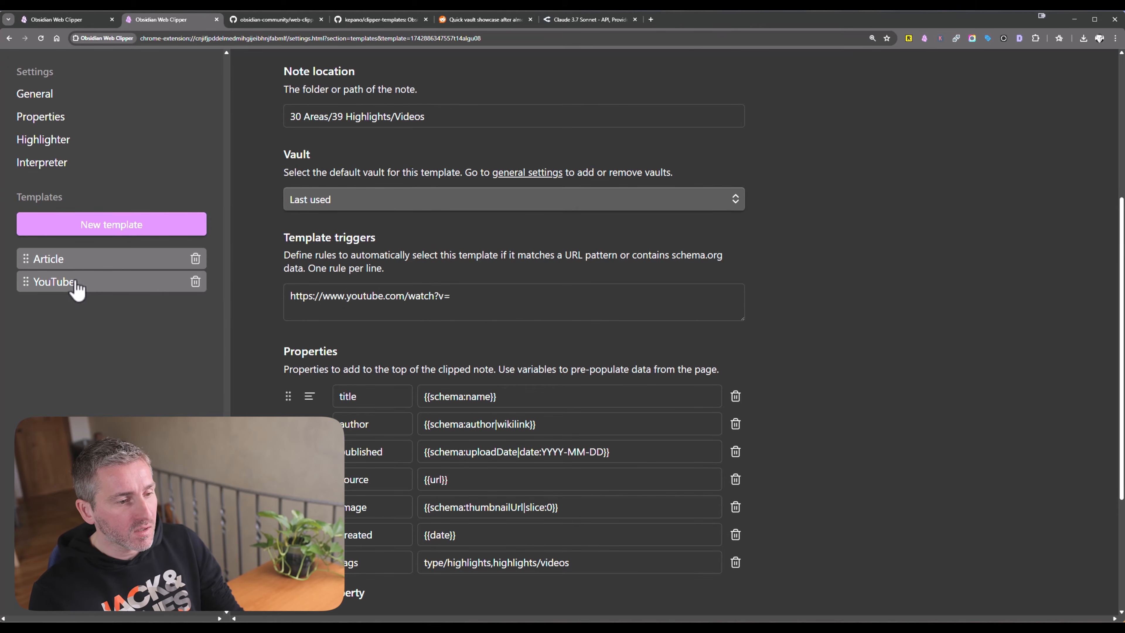
click(455, 295)
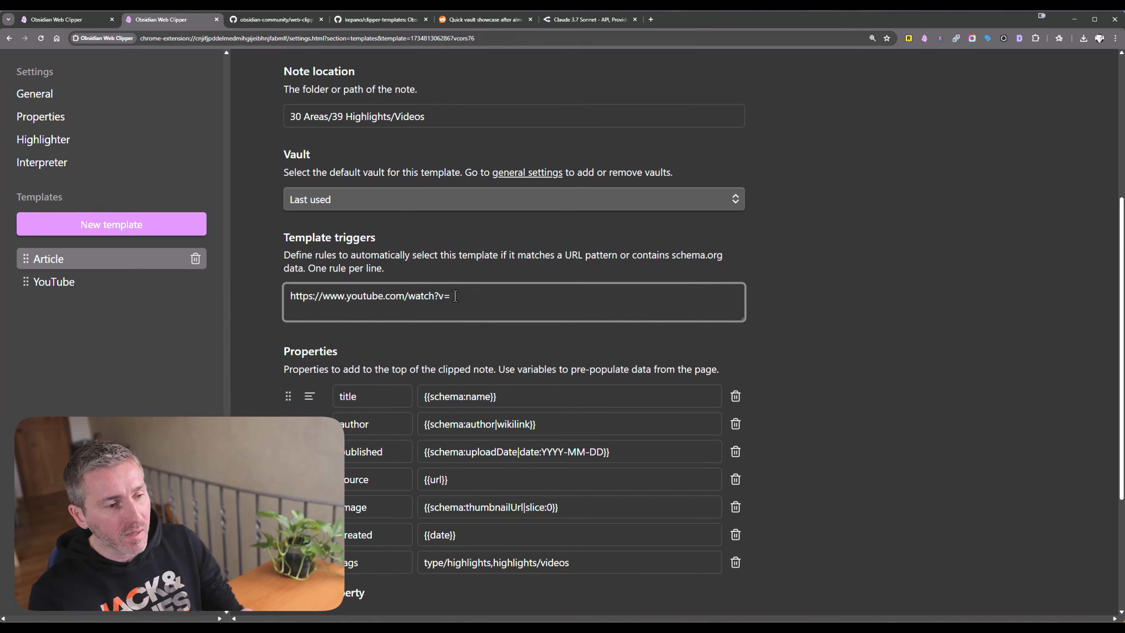
key(ctrl+a)
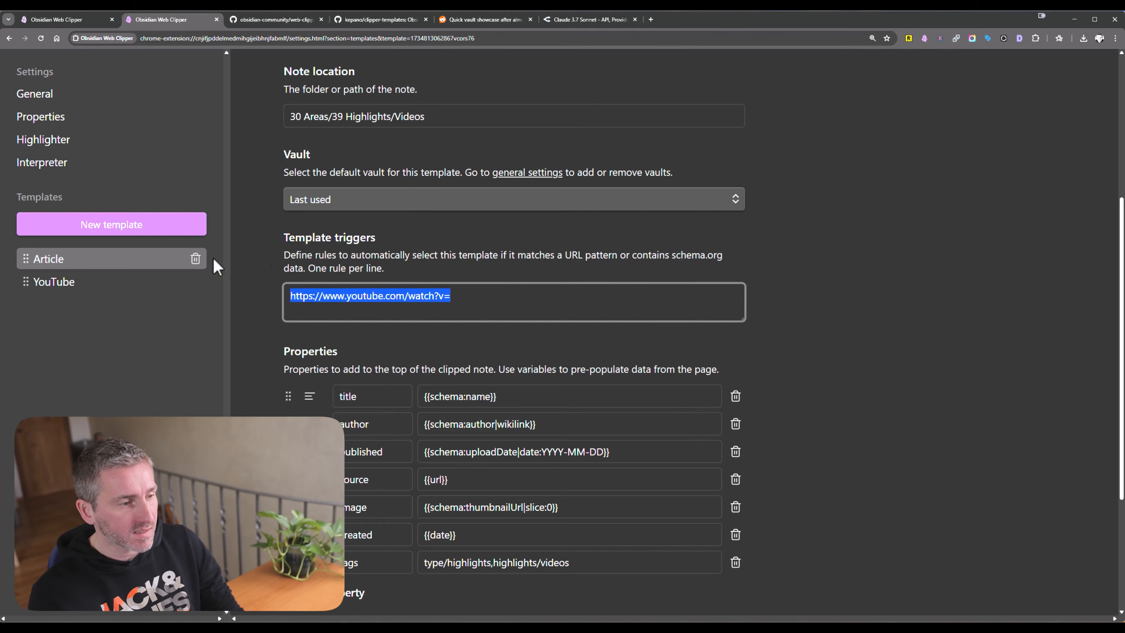
click(448, 298)
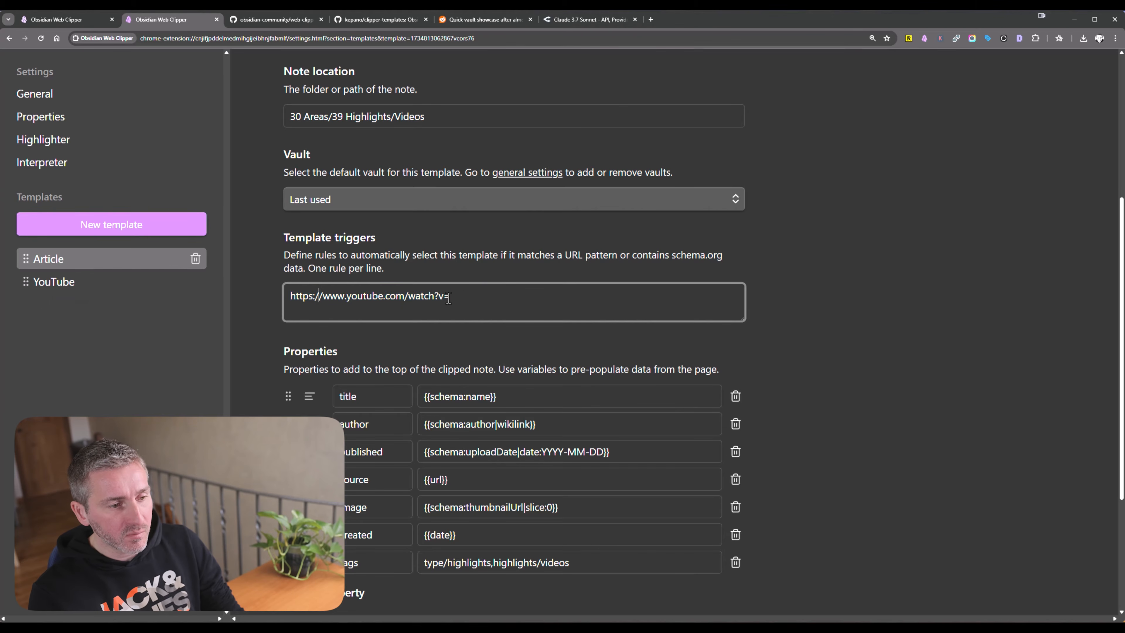
drag(446, 295, 288, 298)
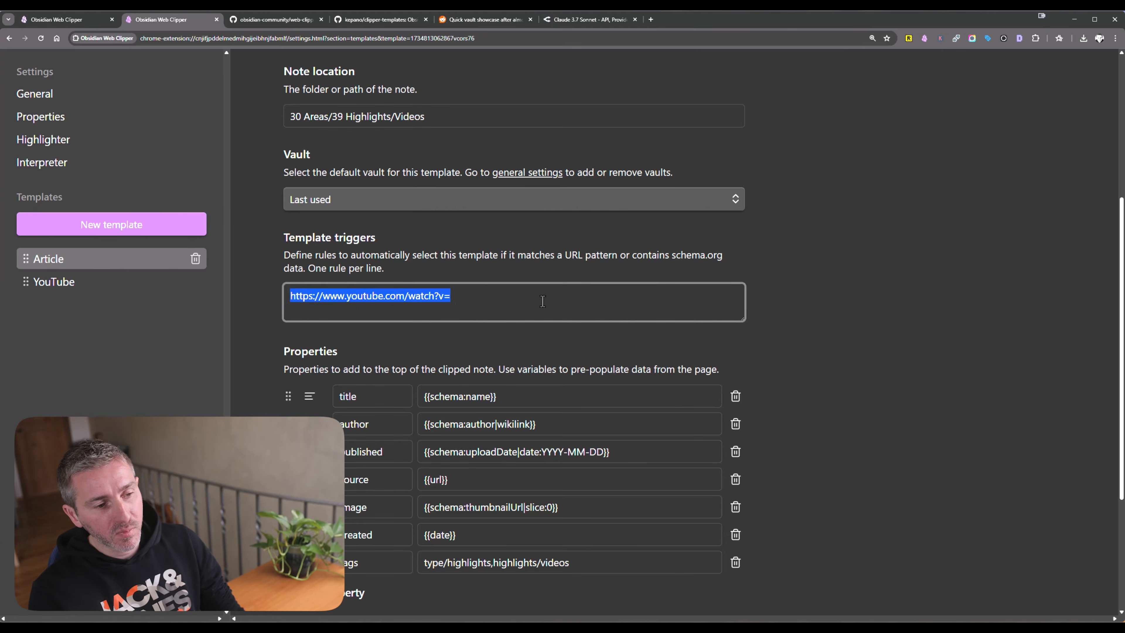
click(461, 295)
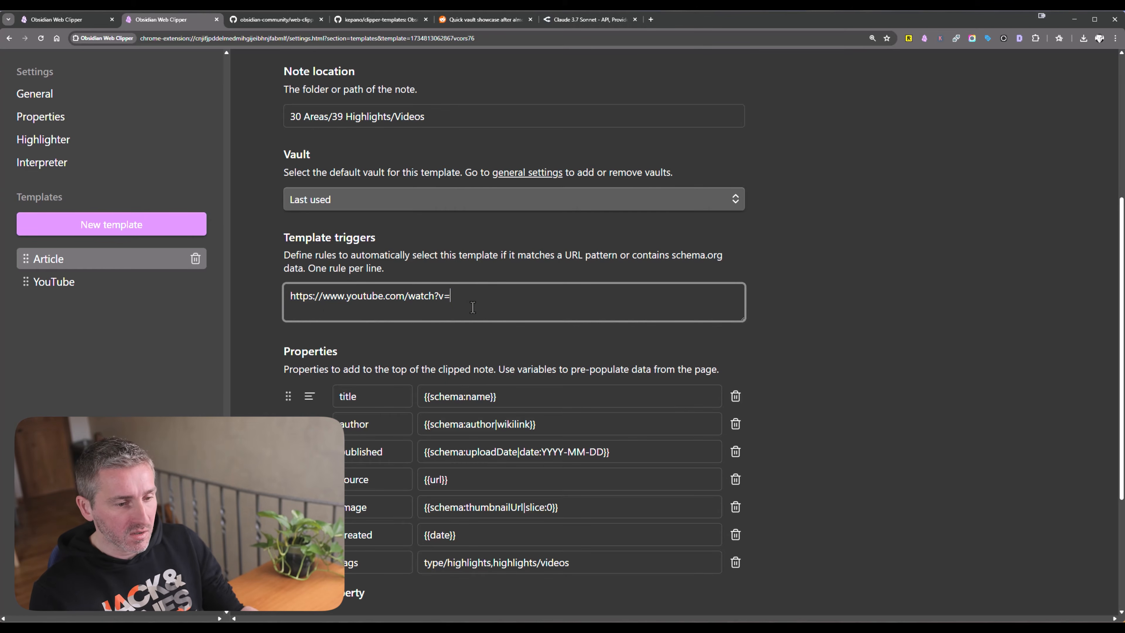
- Open the Article template and examine its list of note properties, including title and source
click(63, 266)
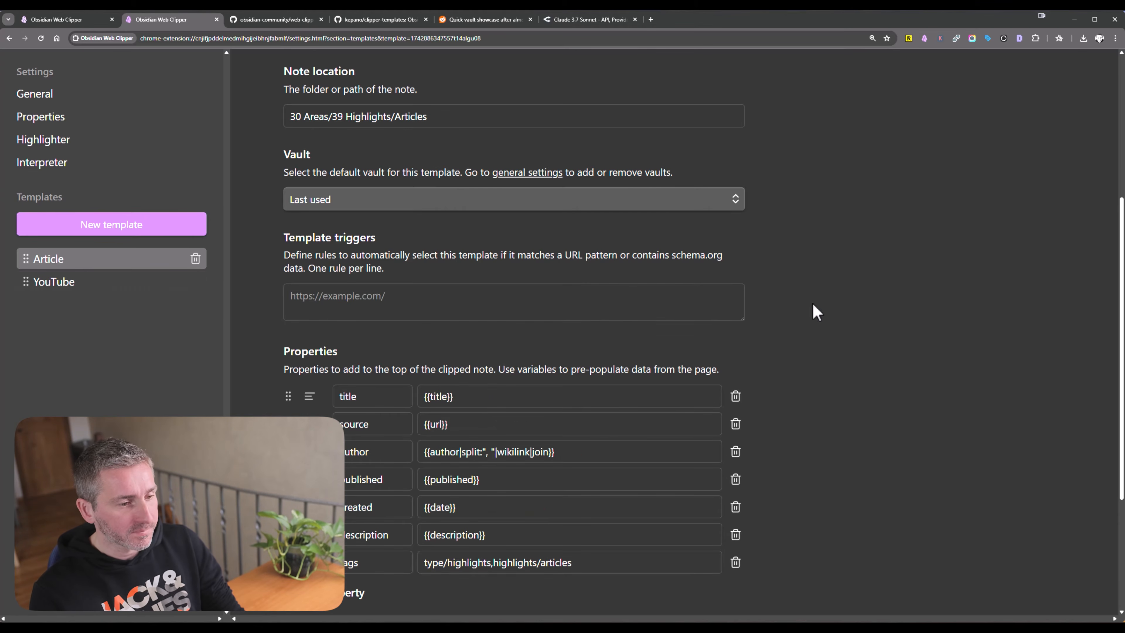
scroll(284, 268, down, 4)
double_click(314, 150)
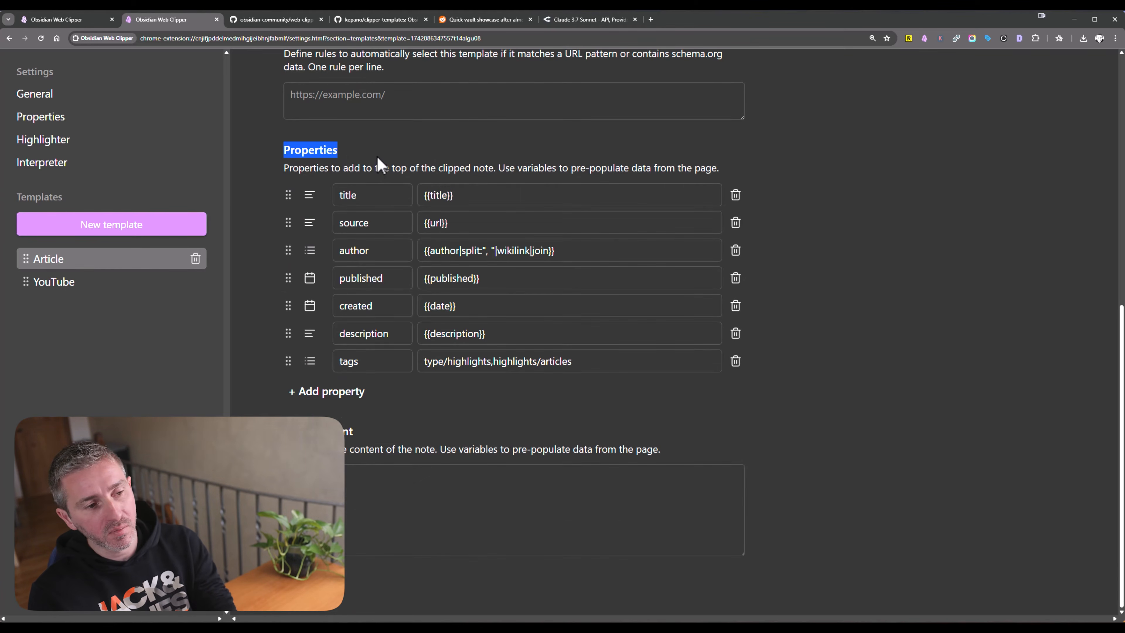
click(400, 174)
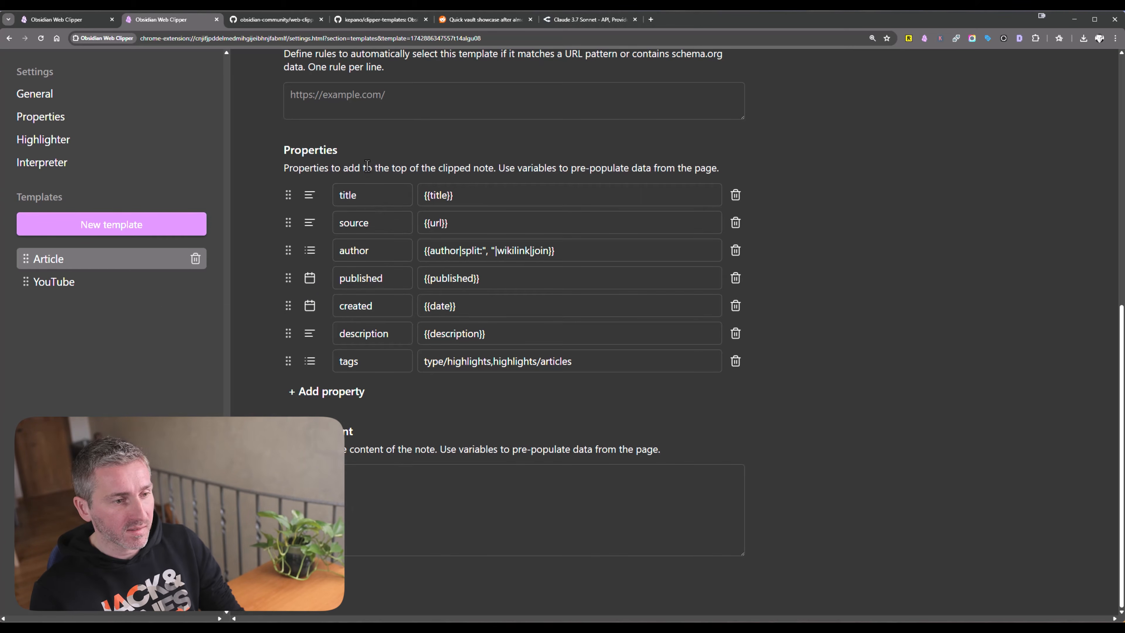
double_click(367, 195)
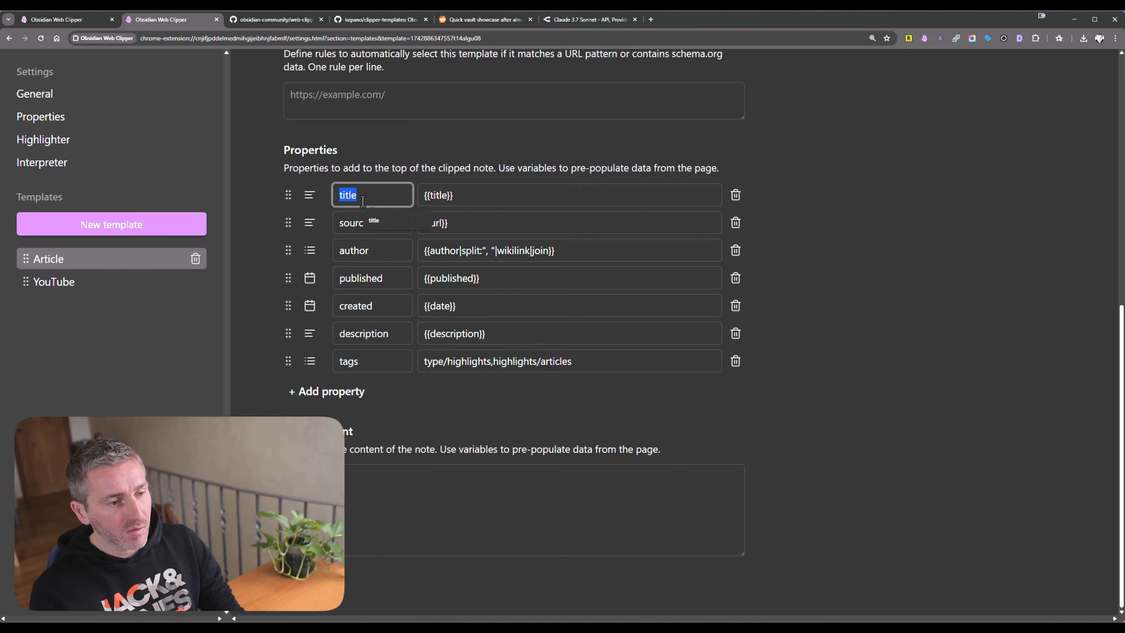
drag(354, 196, 360, 225)
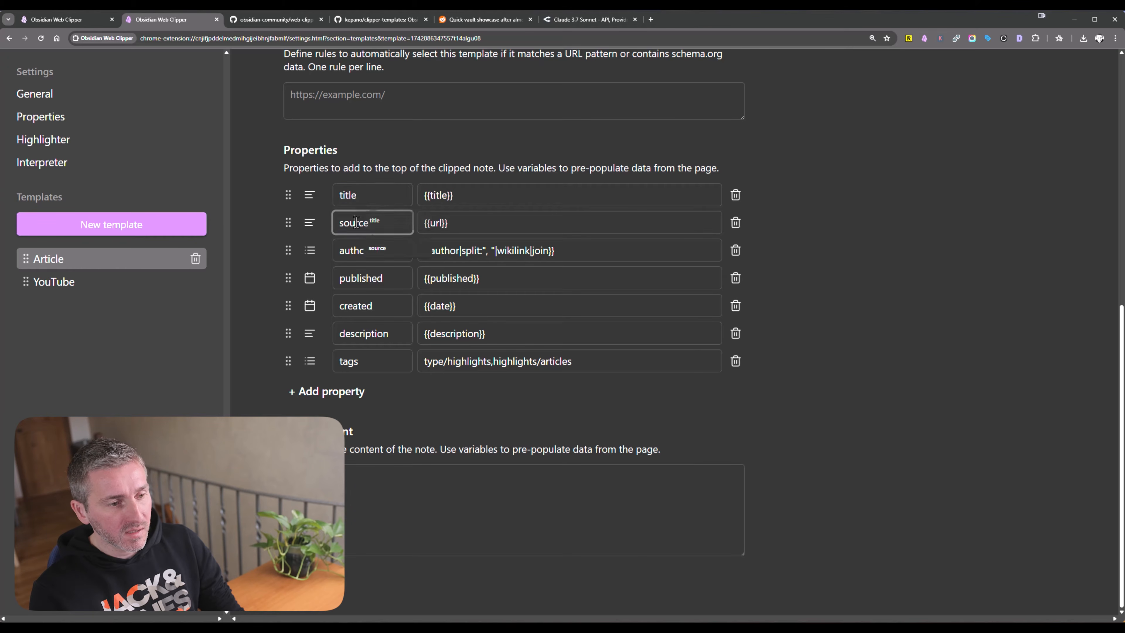
double_click(359, 224)
click(547, 412)
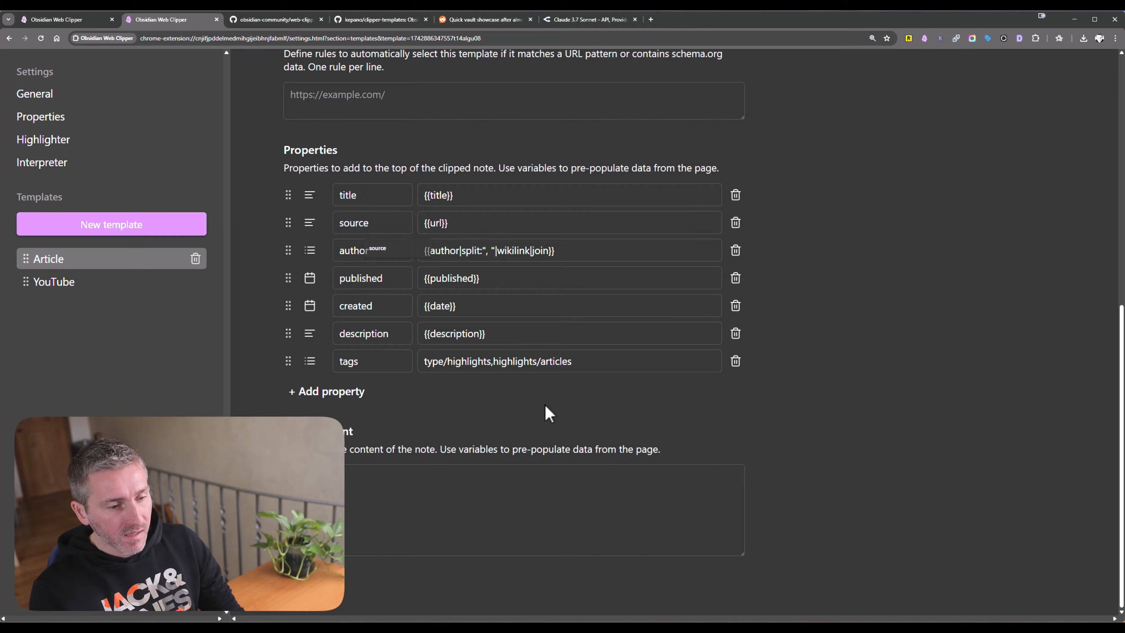
- Examine the Article template's tags property and its two values, type/highlights and highlights/articles
double_click(369, 362)
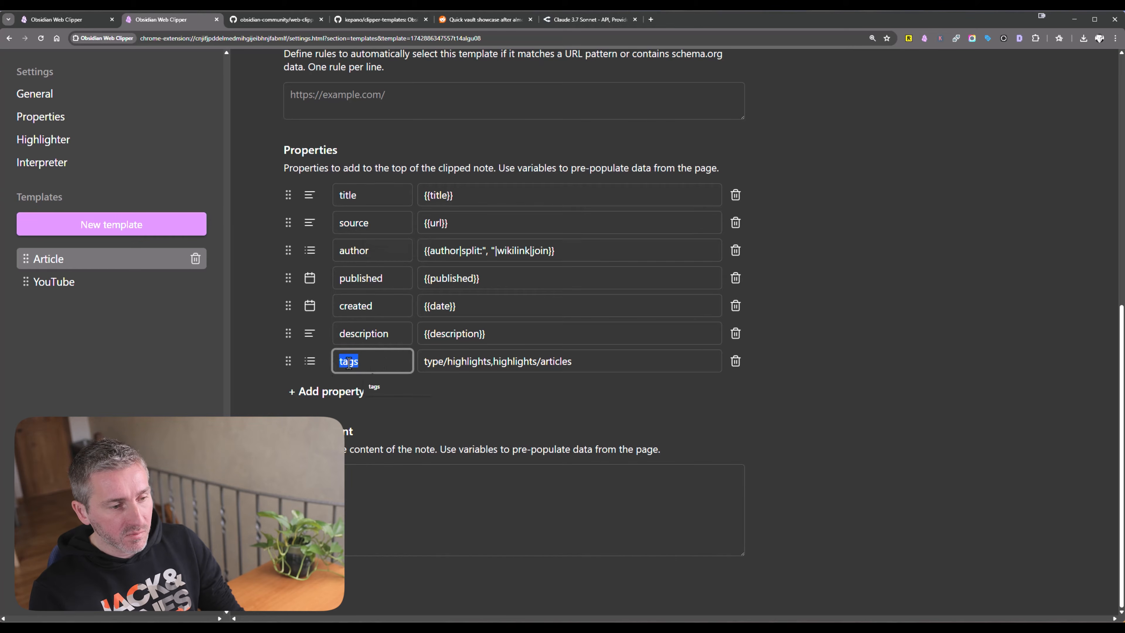
click(455, 361)
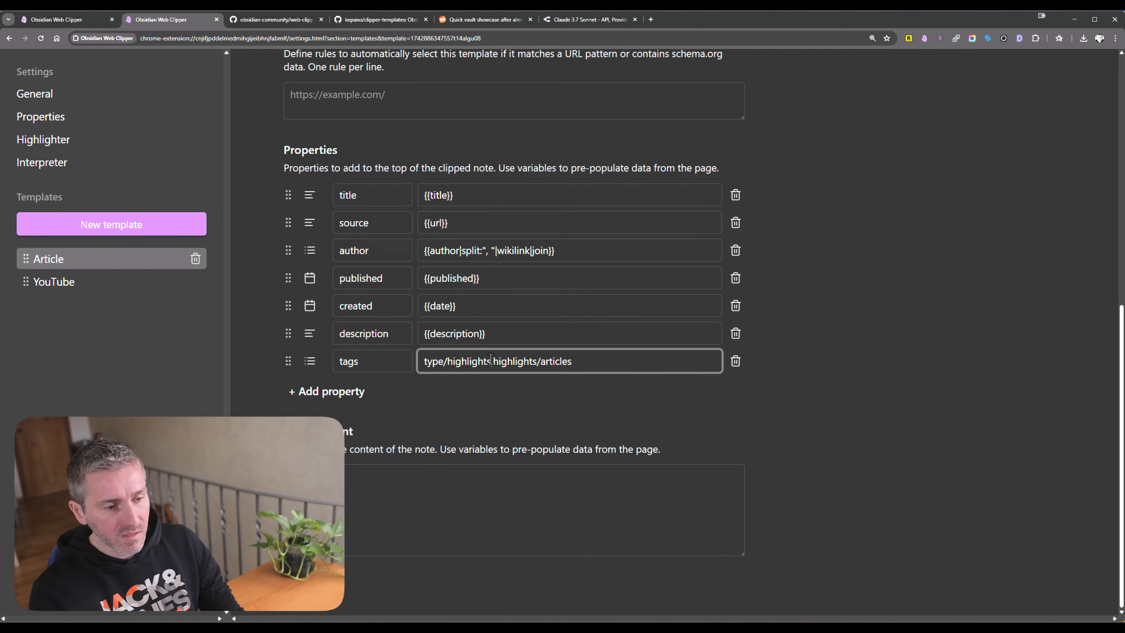
drag(491, 359, 417, 361)
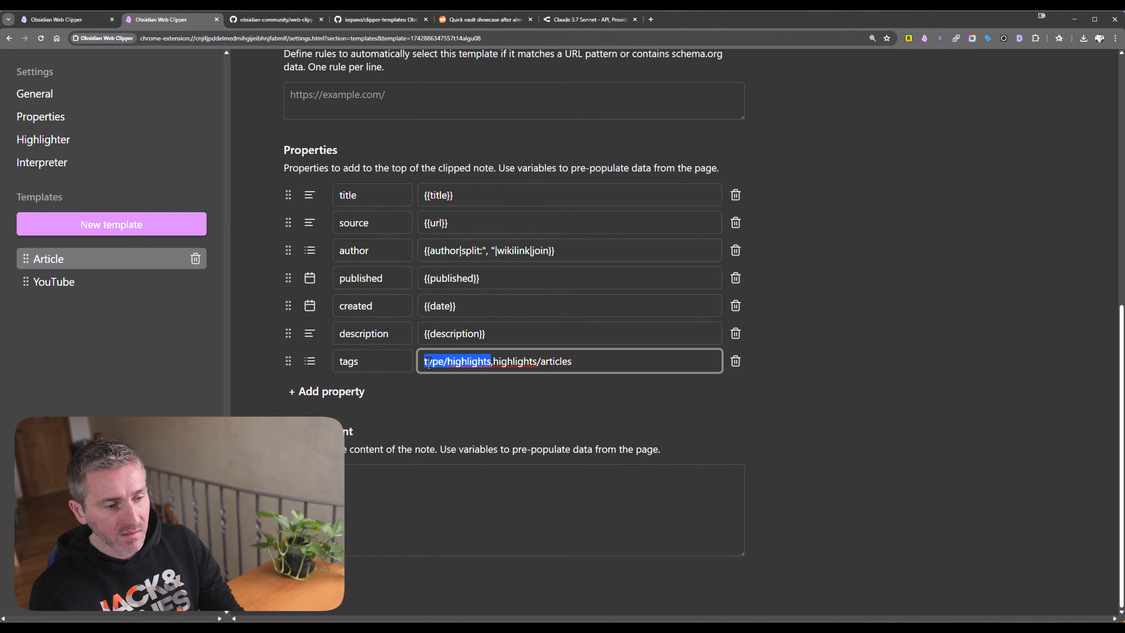
click(549, 361)
drag(589, 361, 496, 366)
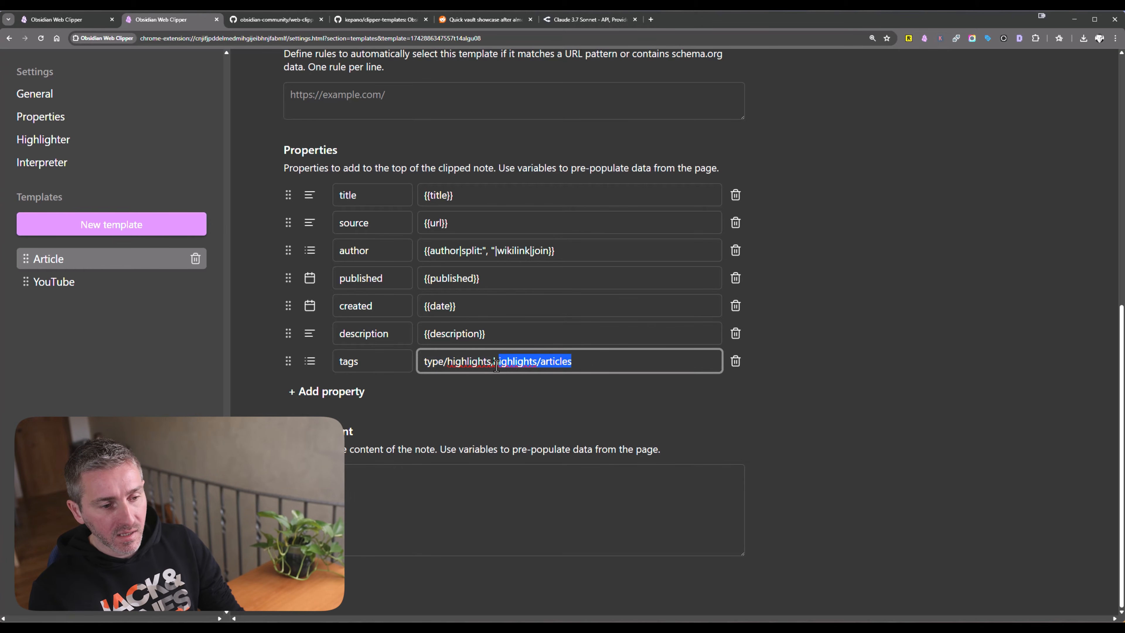
click(586, 362)
drag(597, 363, 544, 362)
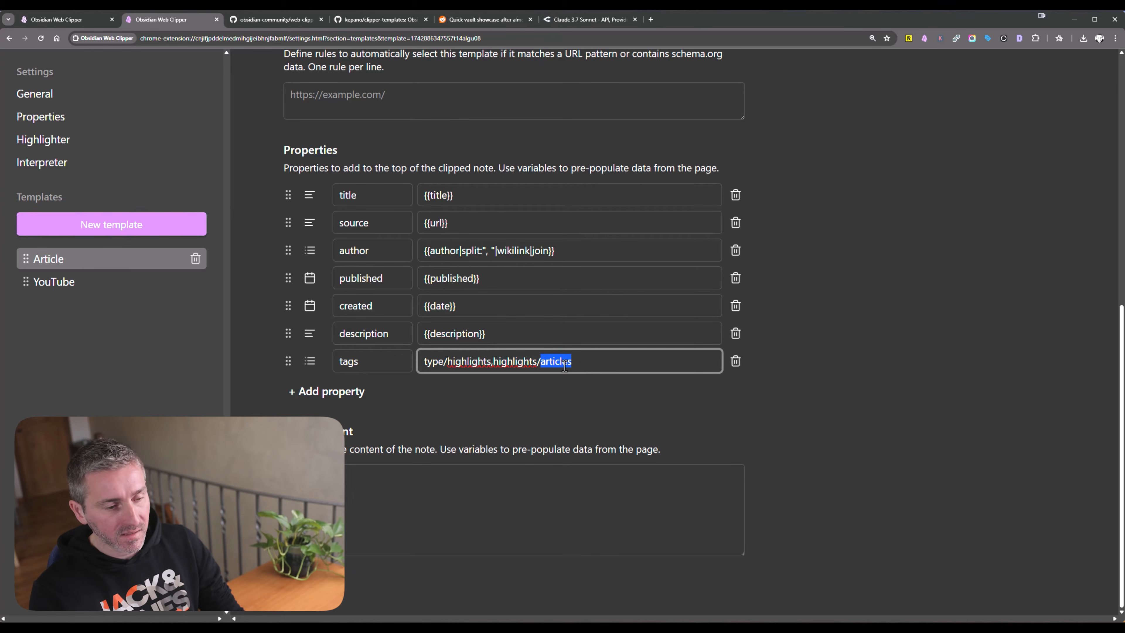
- Add a blank property to the Article template and delete it, and check the note content section
click(345, 393)
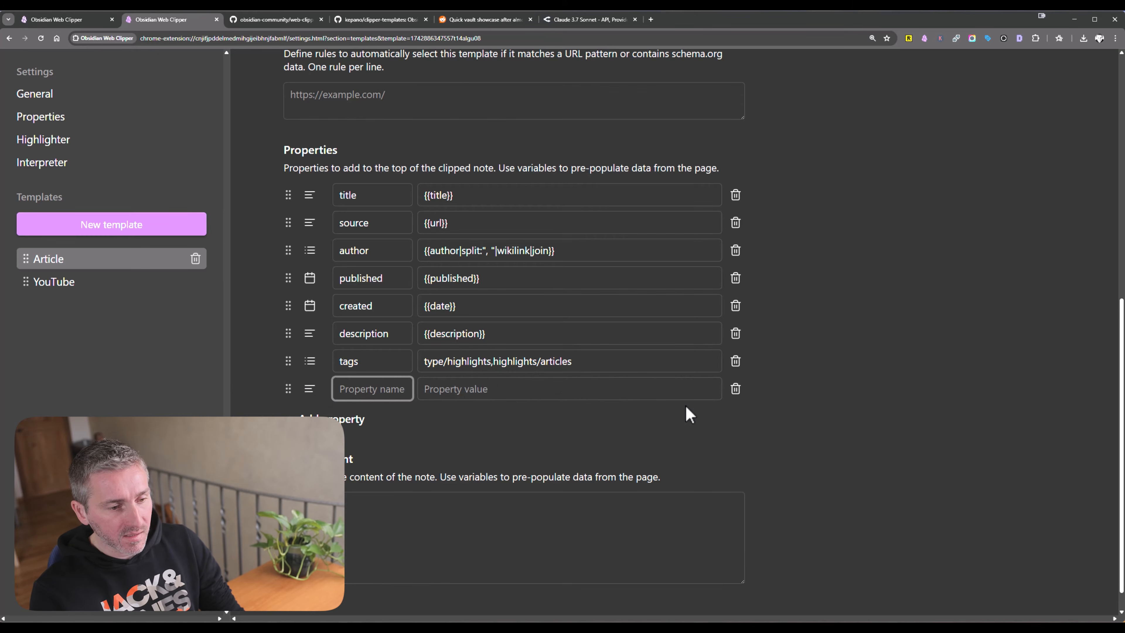
click(737, 390)
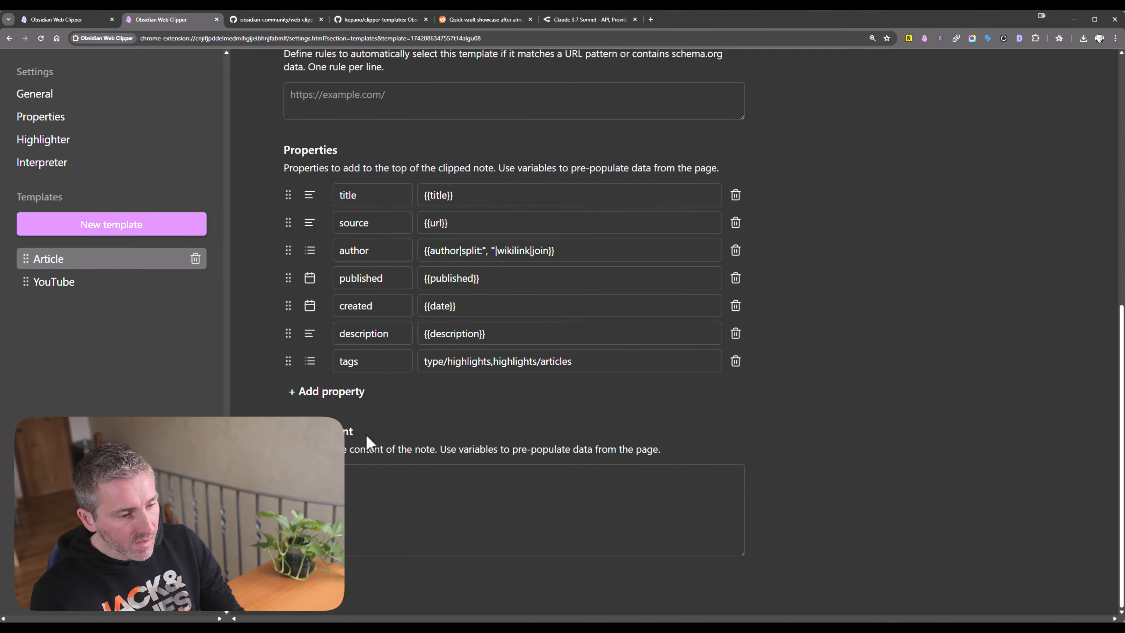
double_click(357, 434)
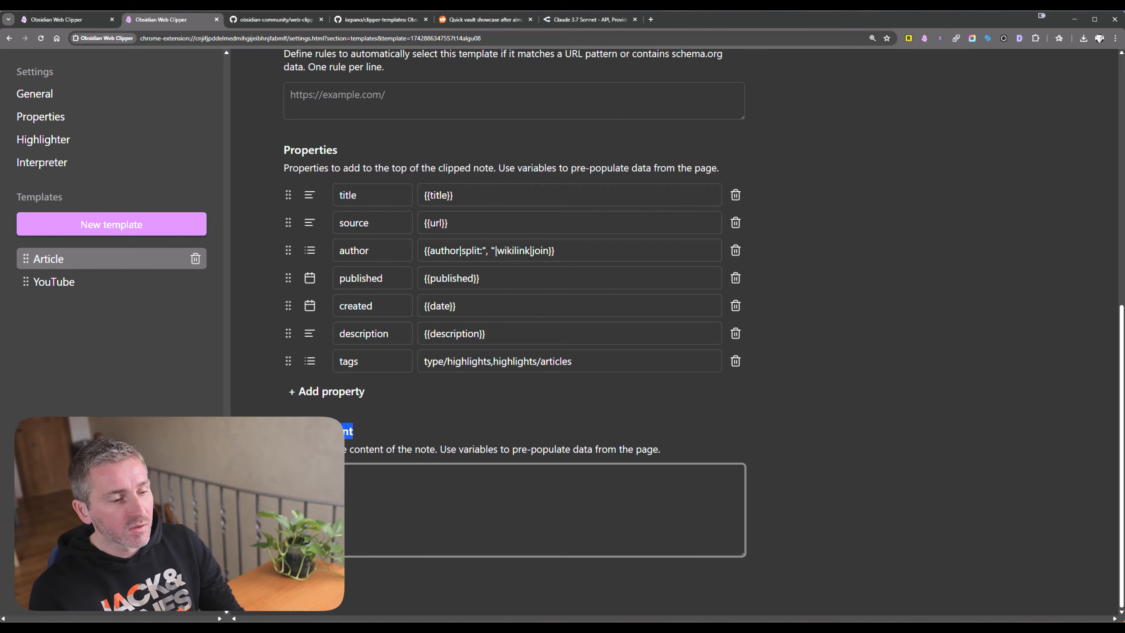
click(347, 439)
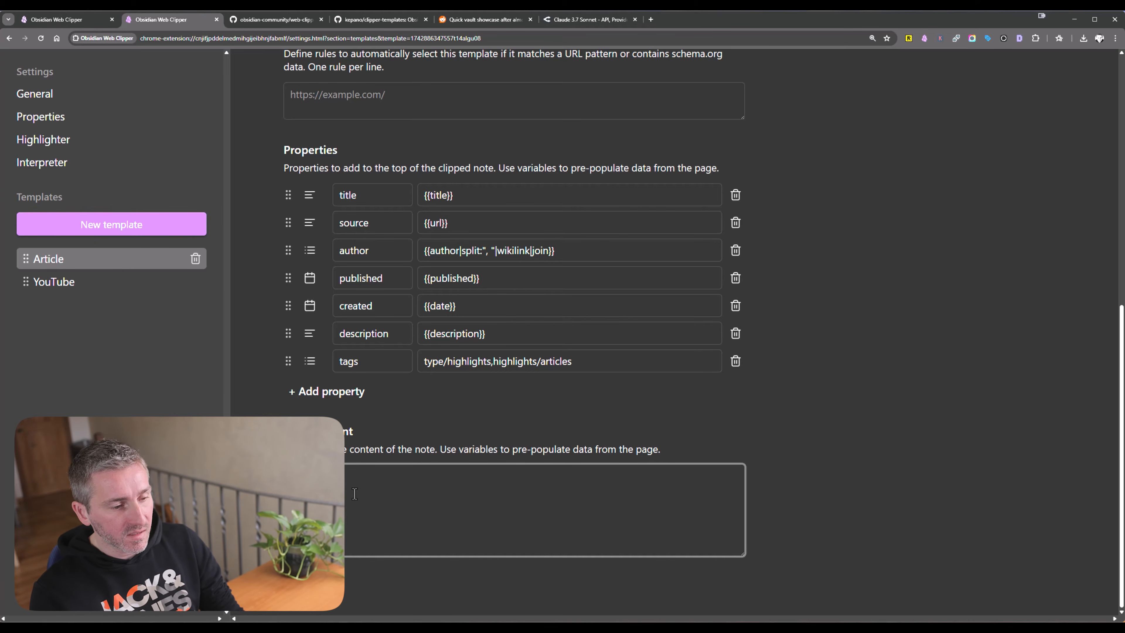
- Open the YouTube template and review its Videos note location and its URL trigger rule
click(60, 282)
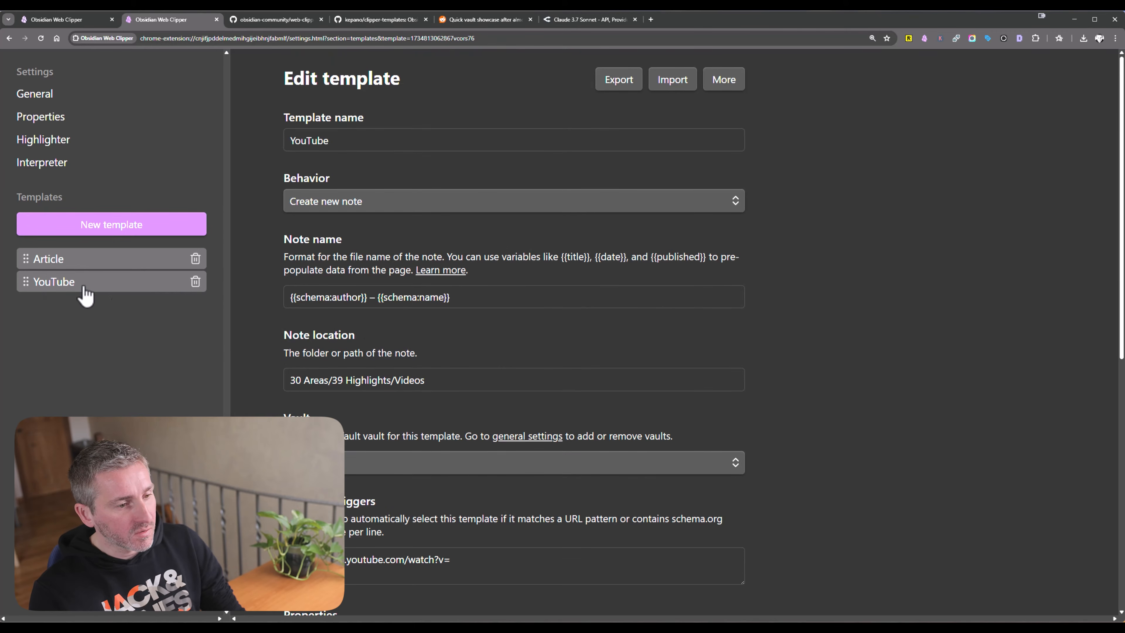
scroll(346, 261, down, 5)
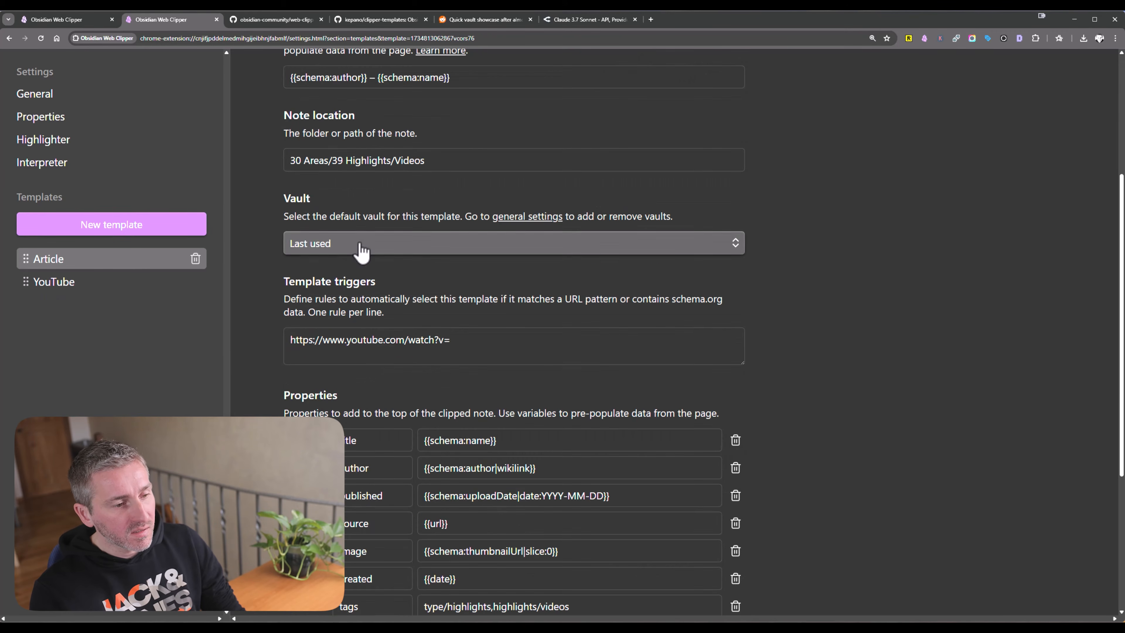
drag(446, 159, 396, 160)
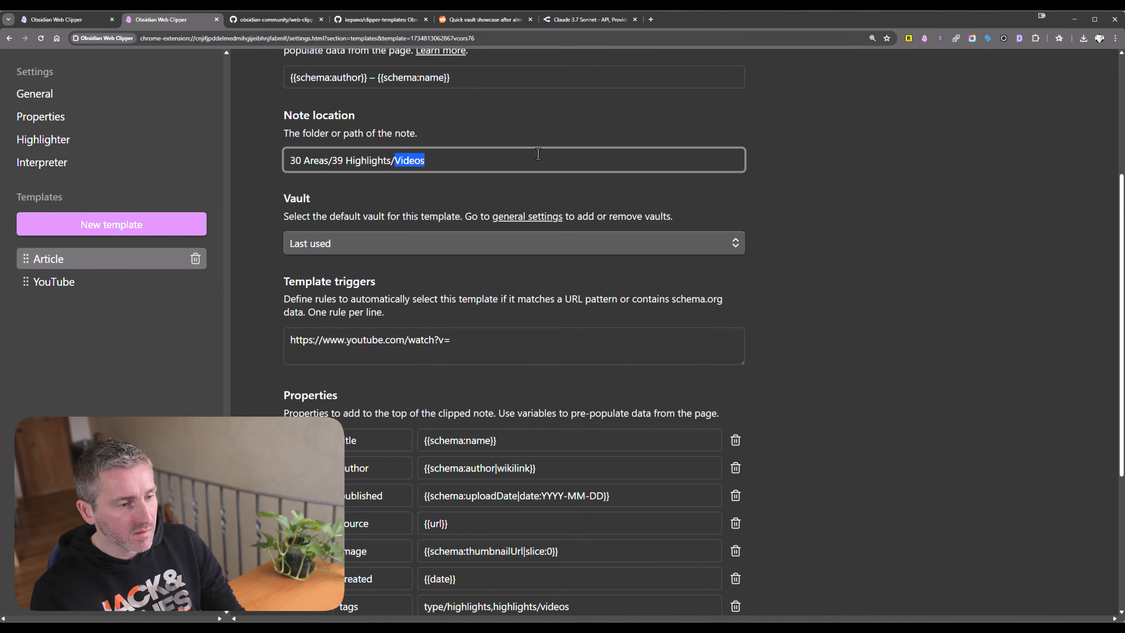
scroll(509, 186, down, 4)
drag(473, 168, 255, 173)
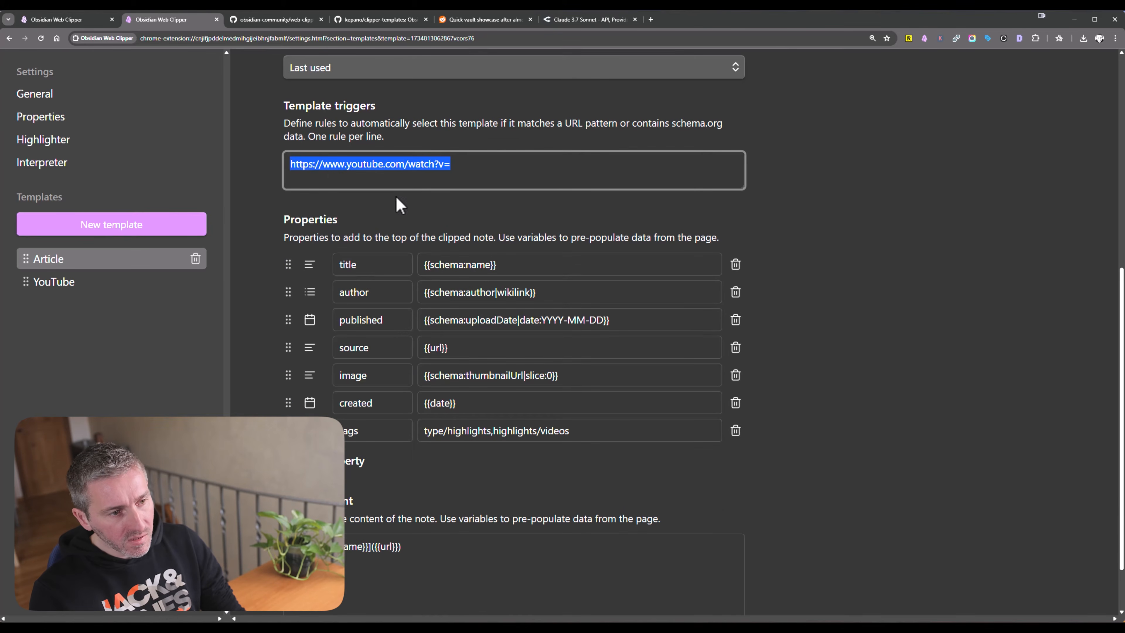
scroll(487, 205, down, 2)
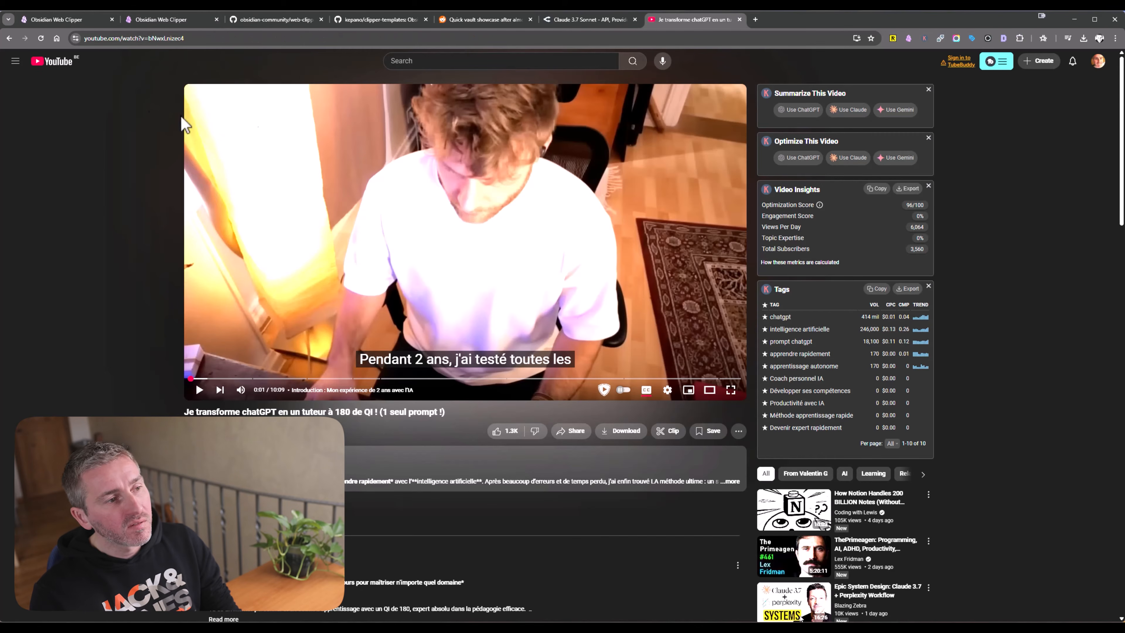
- Open the clipper on the YouTube video page and examine the prefilled note name and note content
click(908, 38)
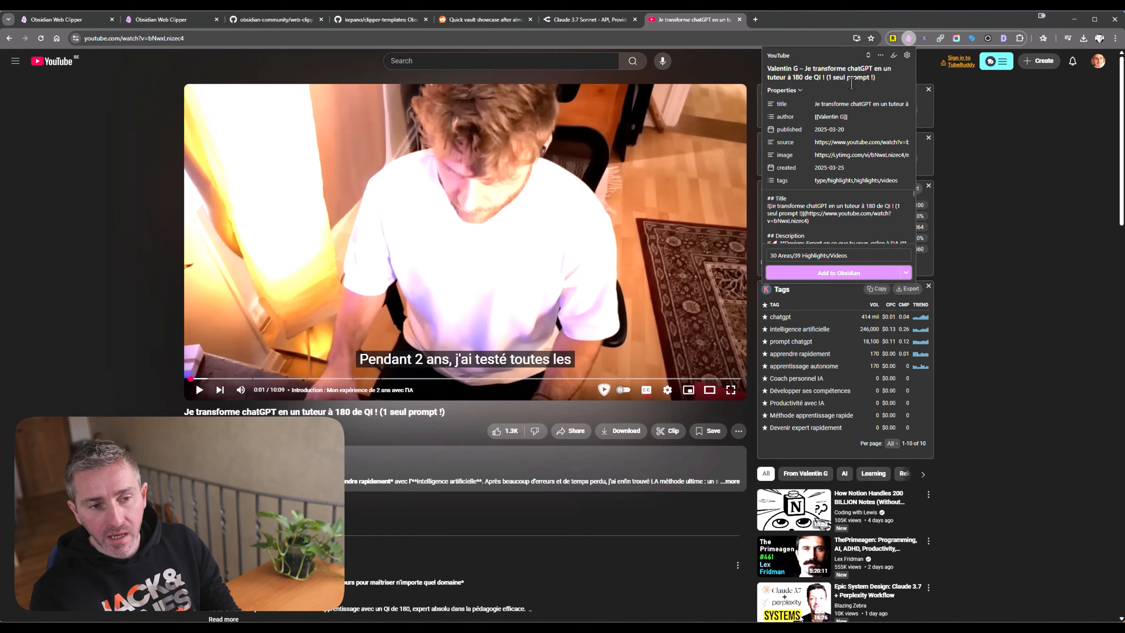
triple_click(820, 70)
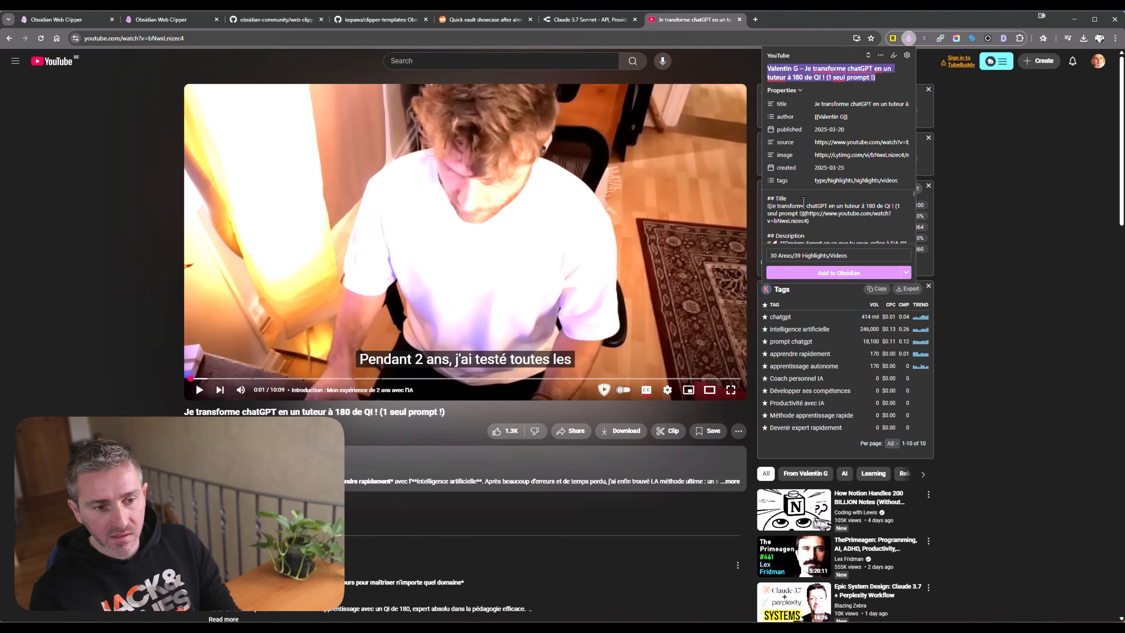
click(804, 204)
key(Home)
key(shift+Down)
key(shift+Down)
key(shift+Down)
key(shift+Down)
key(shift+Down)
key(shift+Down)
key(shift+Down)
key(shift+Down)
key(shift+Down)
key(shift+Down)
key(shift+Down)
key(shift+Down)
key(shift+Down)
key(shift+Down)
key(shift+Down)
key(shift+Down)
key(shift+Down)
key(shift+Down)
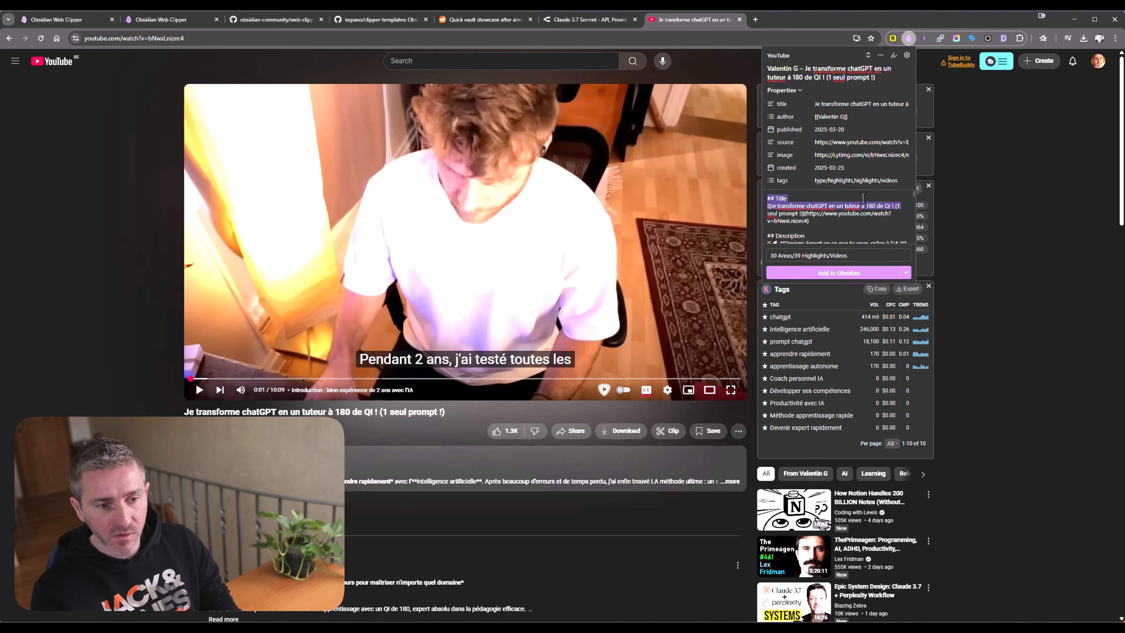
scroll(861, 195, up, 5)
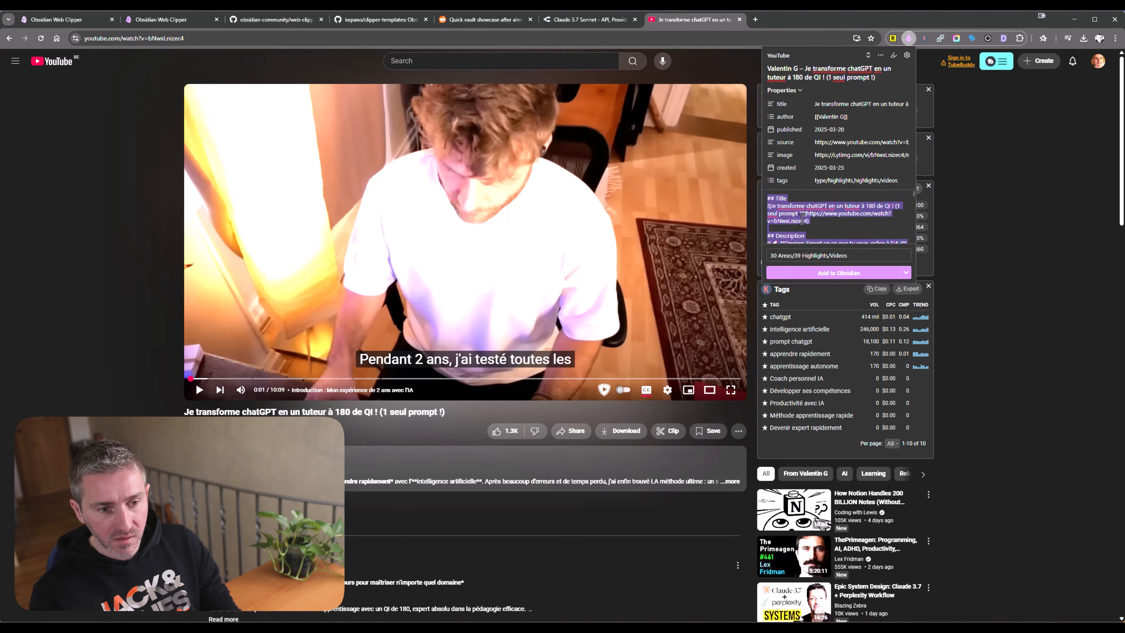
- Examine the Title and Description sections of the video's clip content separately
click(800, 199)
key(Right)
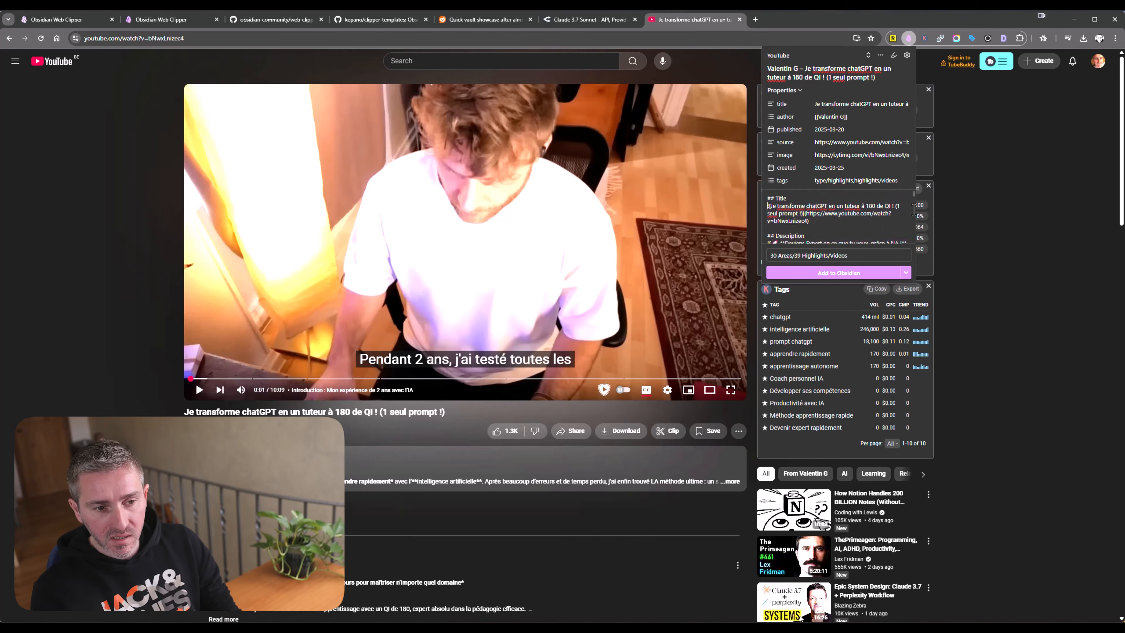
key(shift+Down)
key(shift+Down)
click(817, 230)
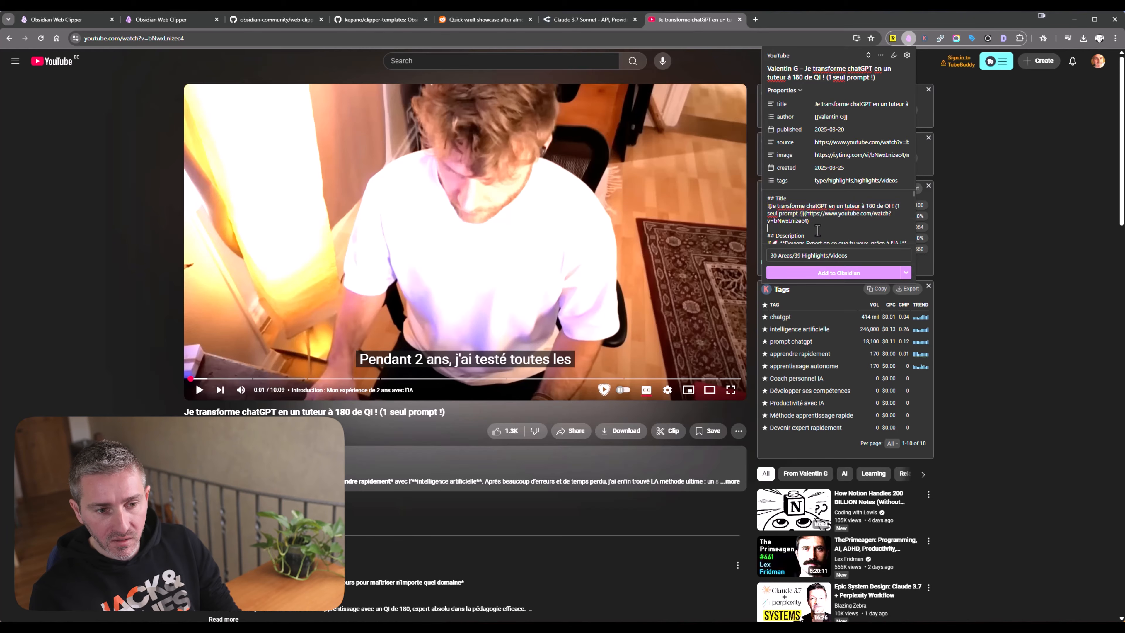
key(shift+Down)
key(shift+Down)
scroll(861, 218, down, 2)
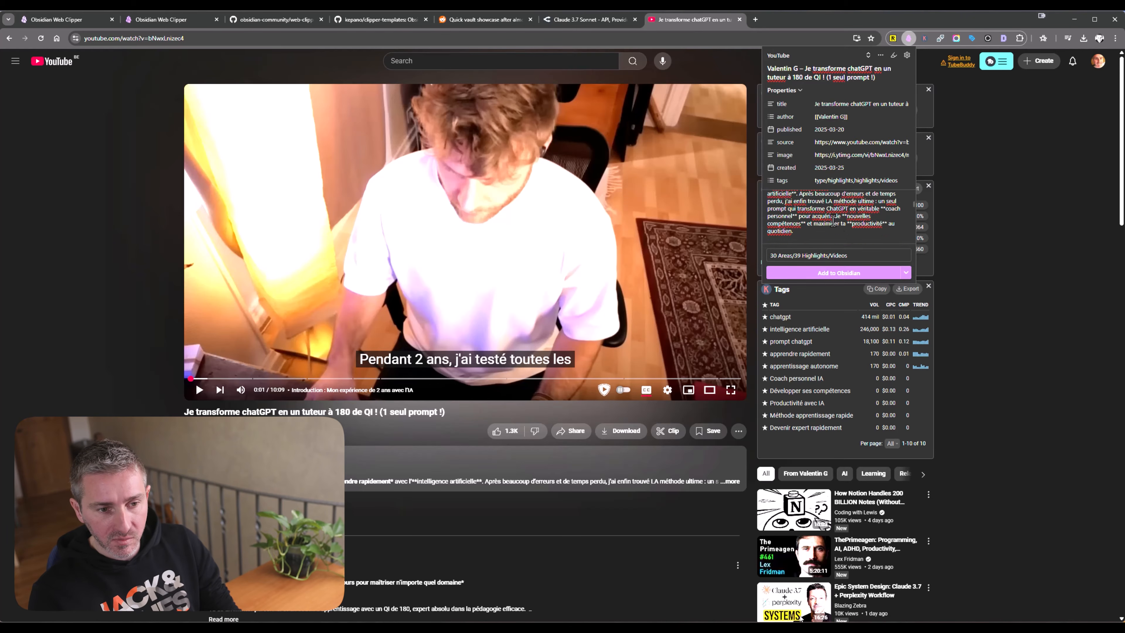
scroll(800, 225, up, 1)
click(788, 202)
drag(805, 208, 761, 198)
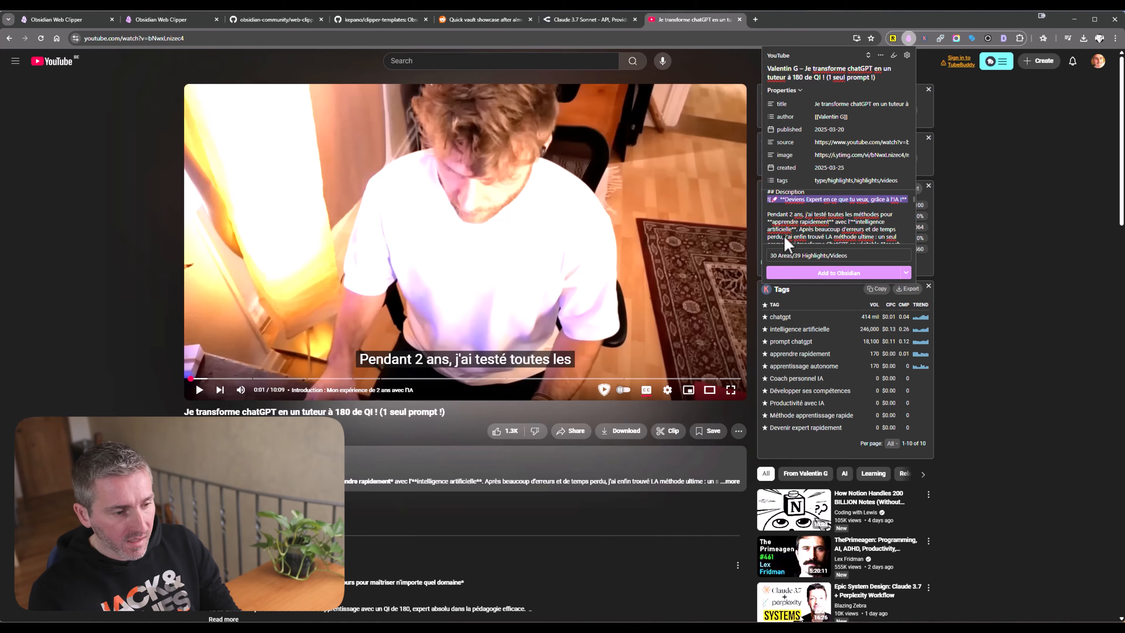
click(859, 203)
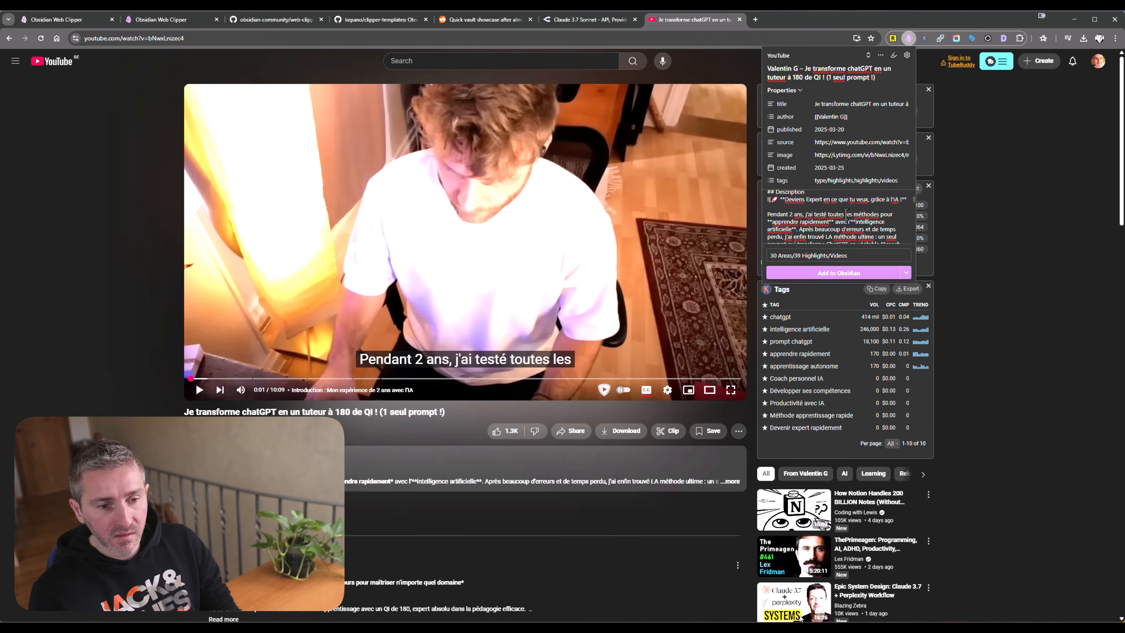
- Add the video clip to Obsidian and examine the new note's properties, including the tags type/highlights and highlights/videos
click(836, 273)
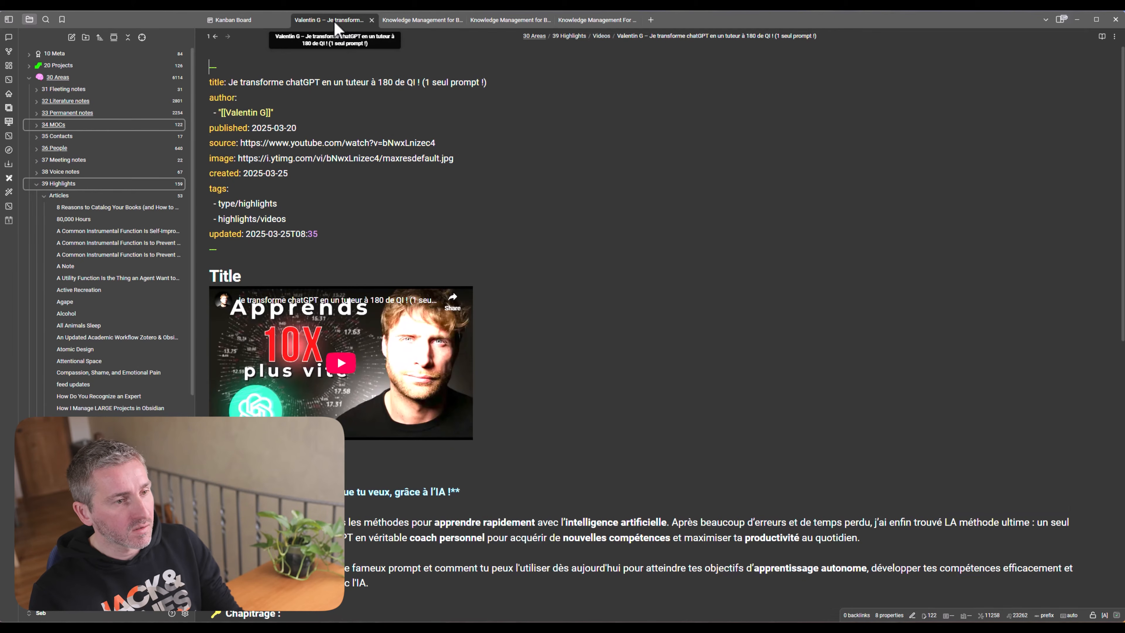
drag(219, 82, 220, 201)
click(302, 213)
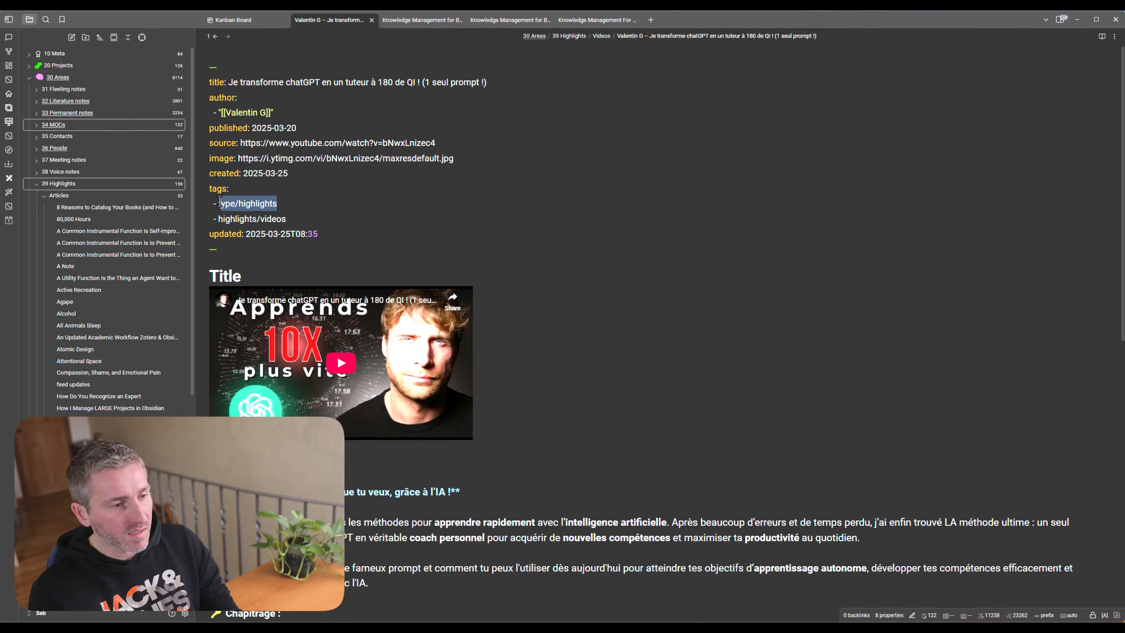
drag(306, 219, 226, 217)
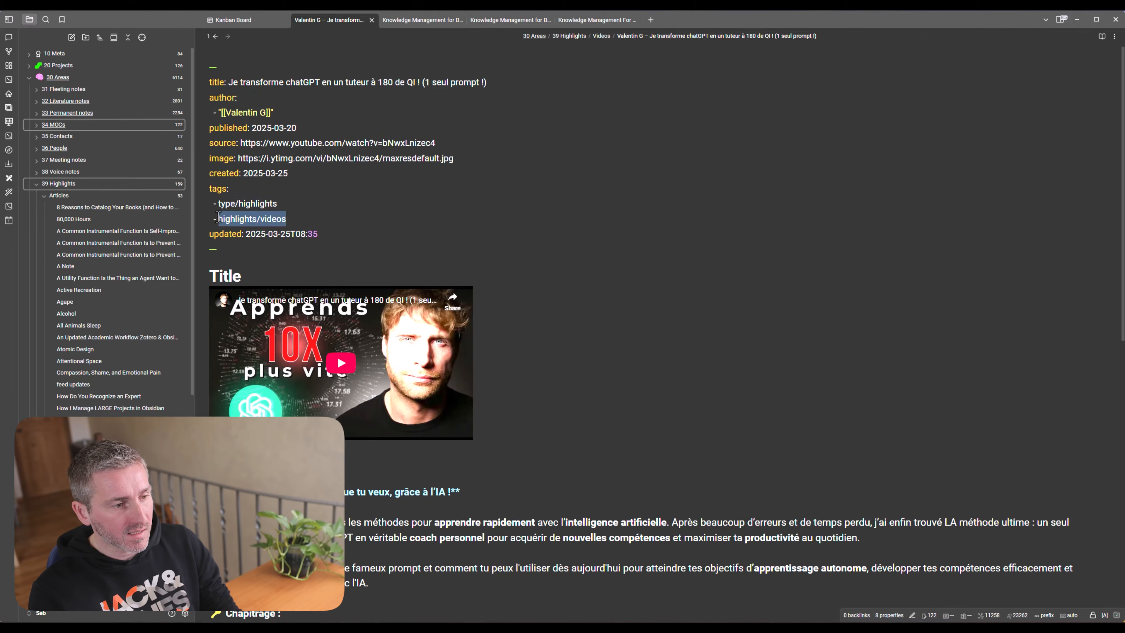
- Select the embed link under the Title heading of the clipped note and play the embedded video
scroll(337, 218, down, 3)
click(271, 146)
click(463, 163)
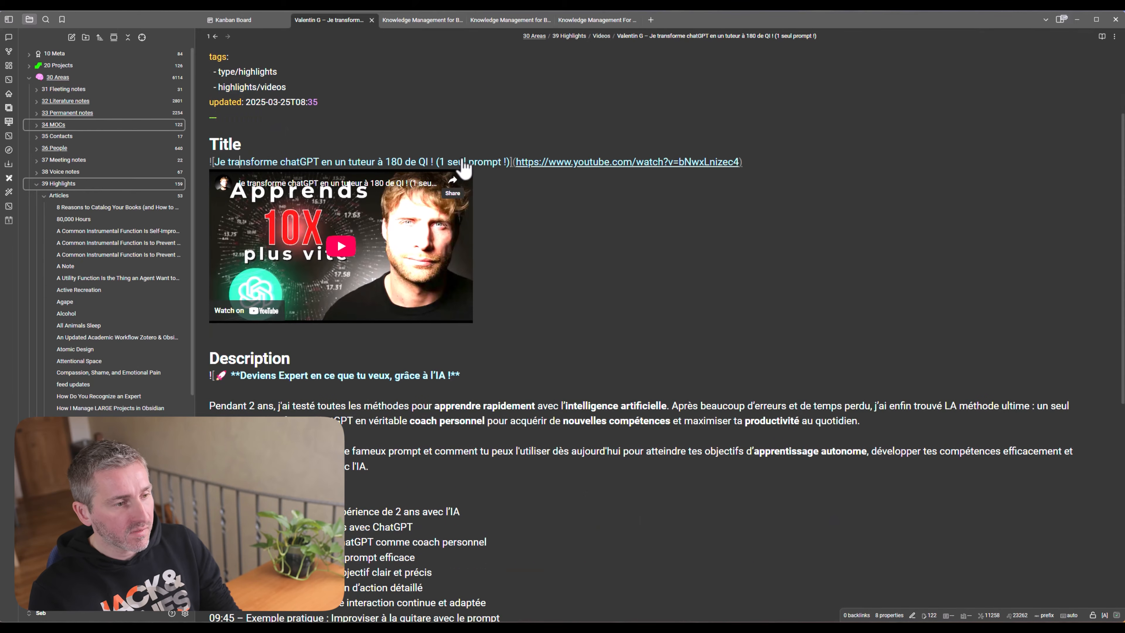
triple_click(463, 163)
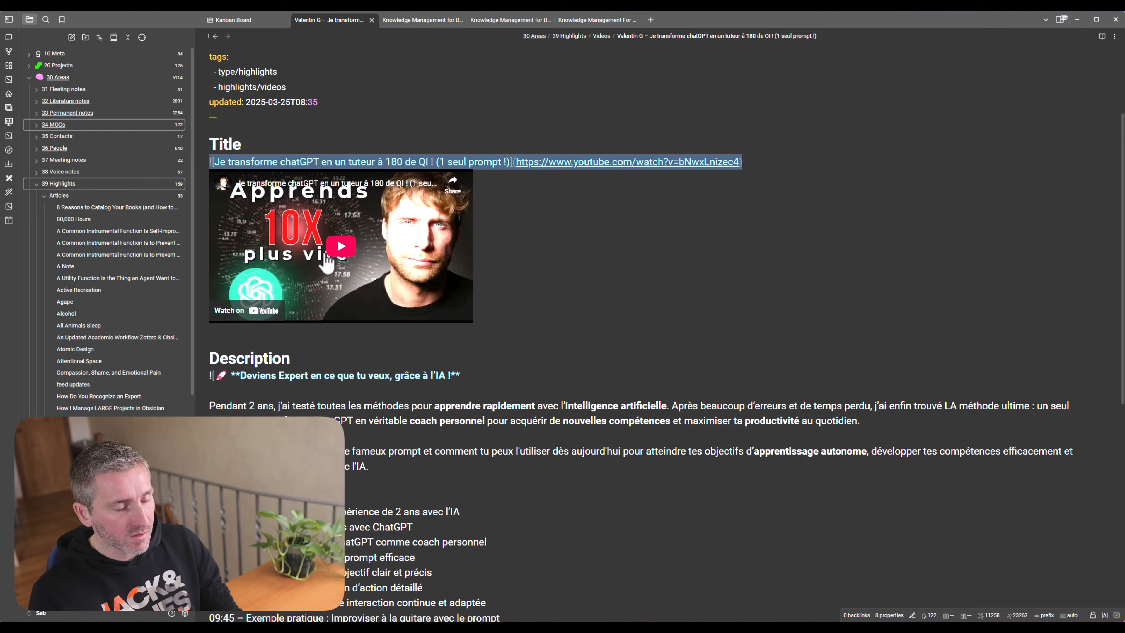
click(341, 251)
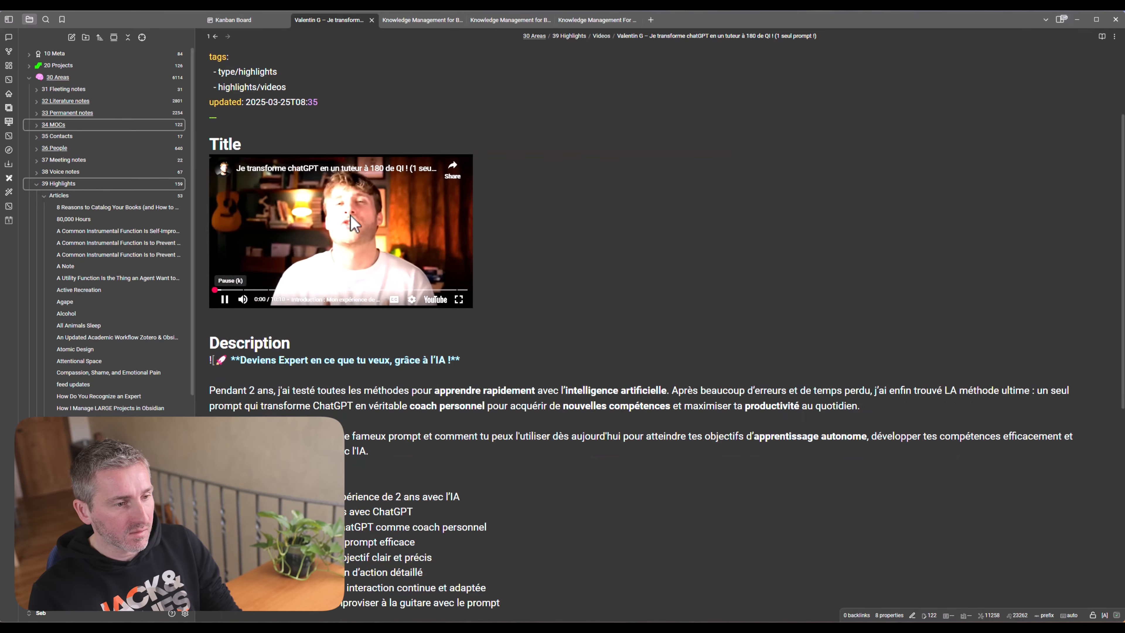
- Read through the Description section of the clipped video note
scroll(508, 268, down, 3)
click(315, 211)
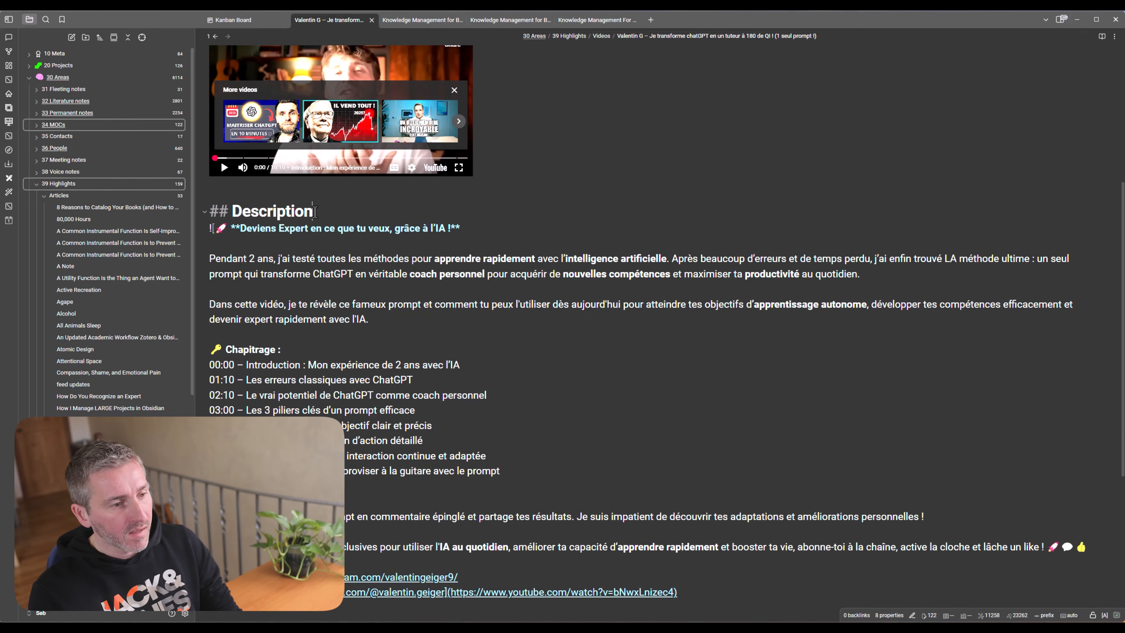
scroll(336, 265, down, 6)
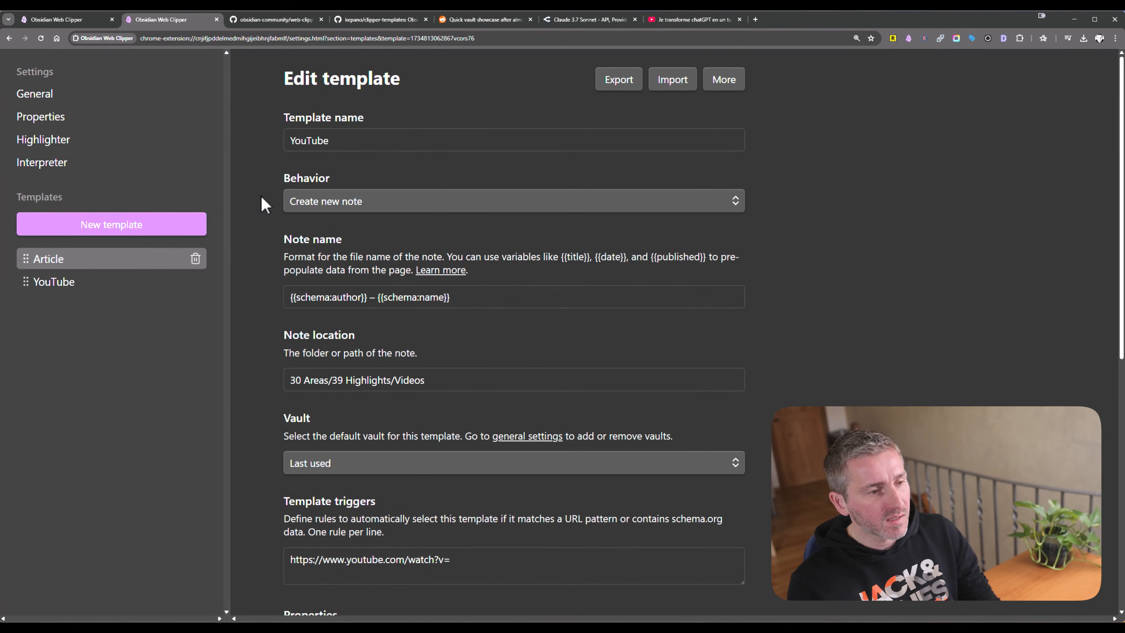
- Switch to the YouTube template settings in the browser and examine the whole Note content template
scroll(284, 308, down, 10)
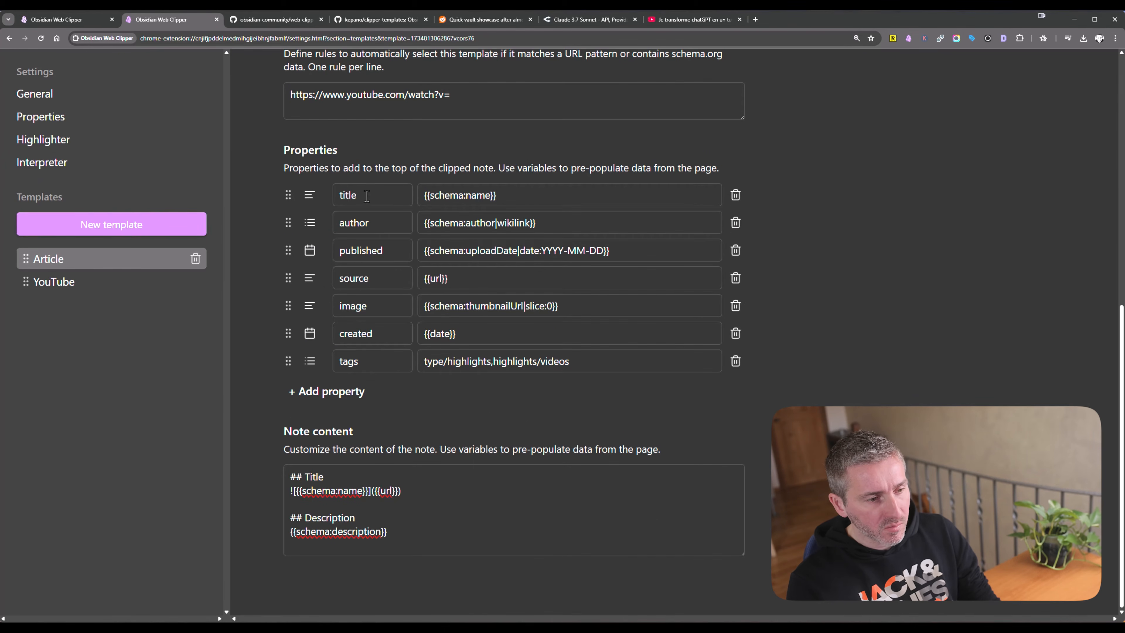
click(346, 476)
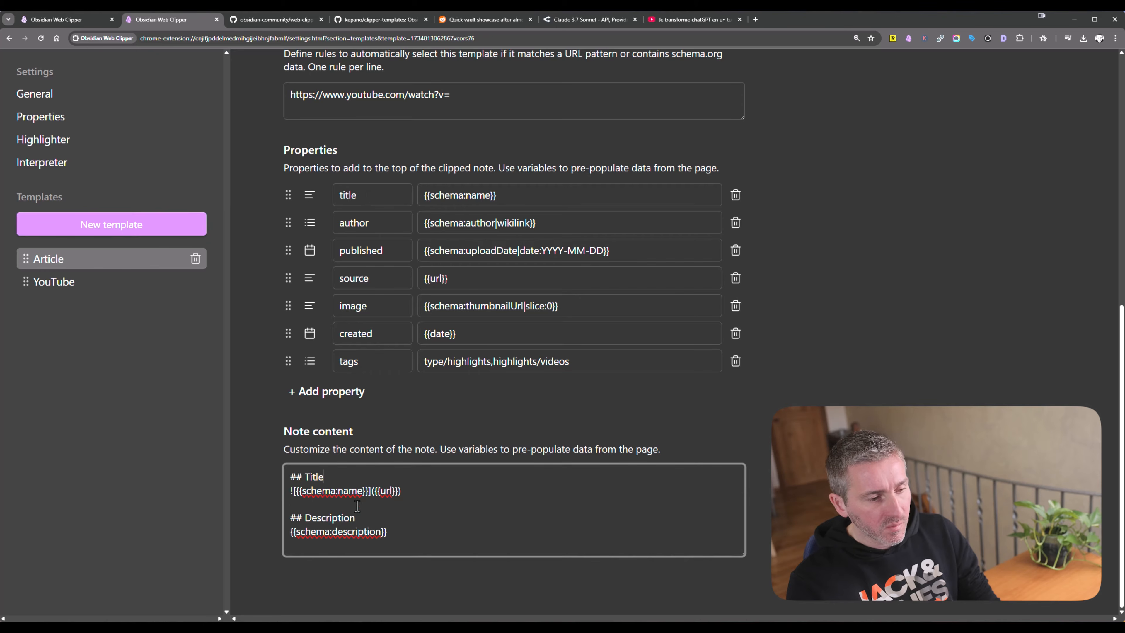
key(shift+Down)
key(shift+Down)
key(shift+Down)
key(shift+Down)
key(shift+Down)
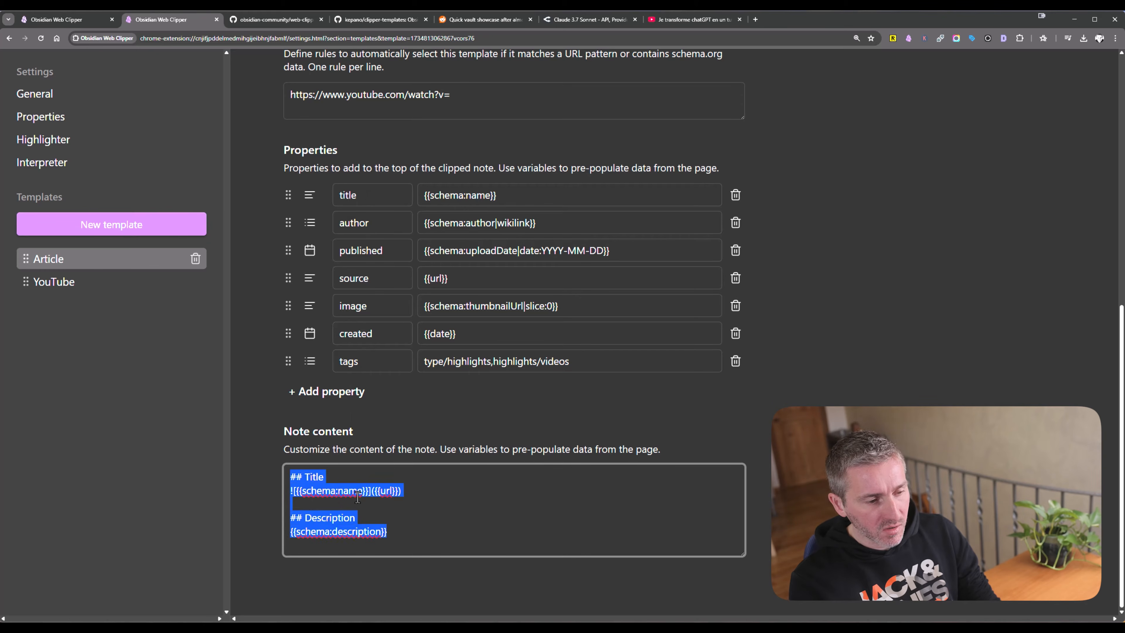
click(358, 495)
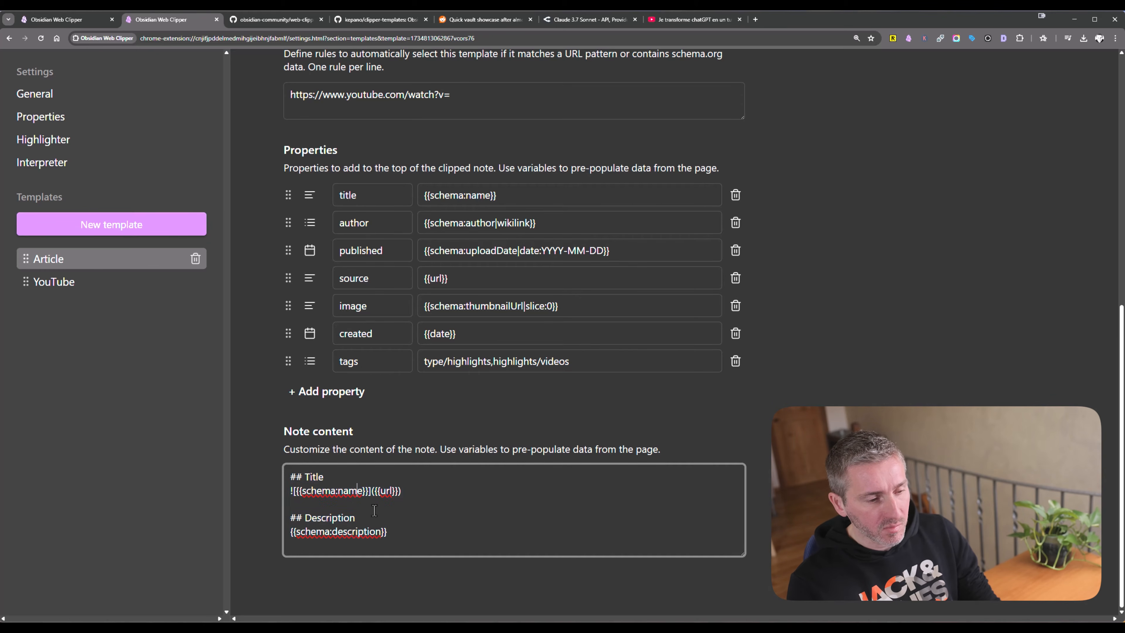
- Examine the embed line under the Title heading, including its {{schema:name}} and {{url}} variables
key(shift+Up)
key(shift+Up)
click(423, 490)
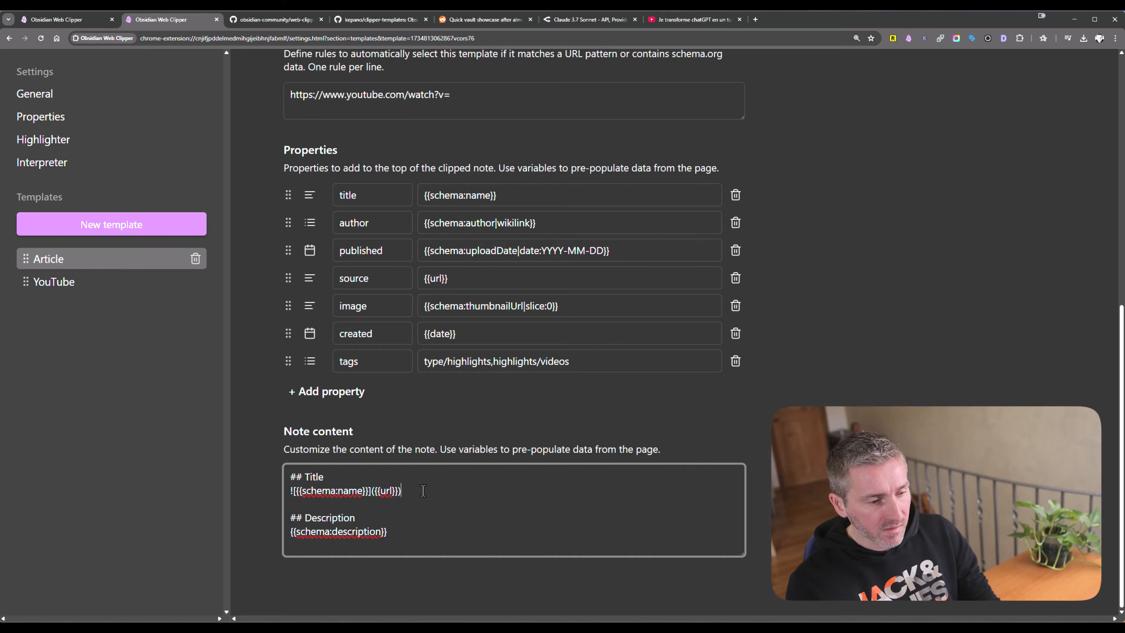
key(shift+Home)
click(413, 492)
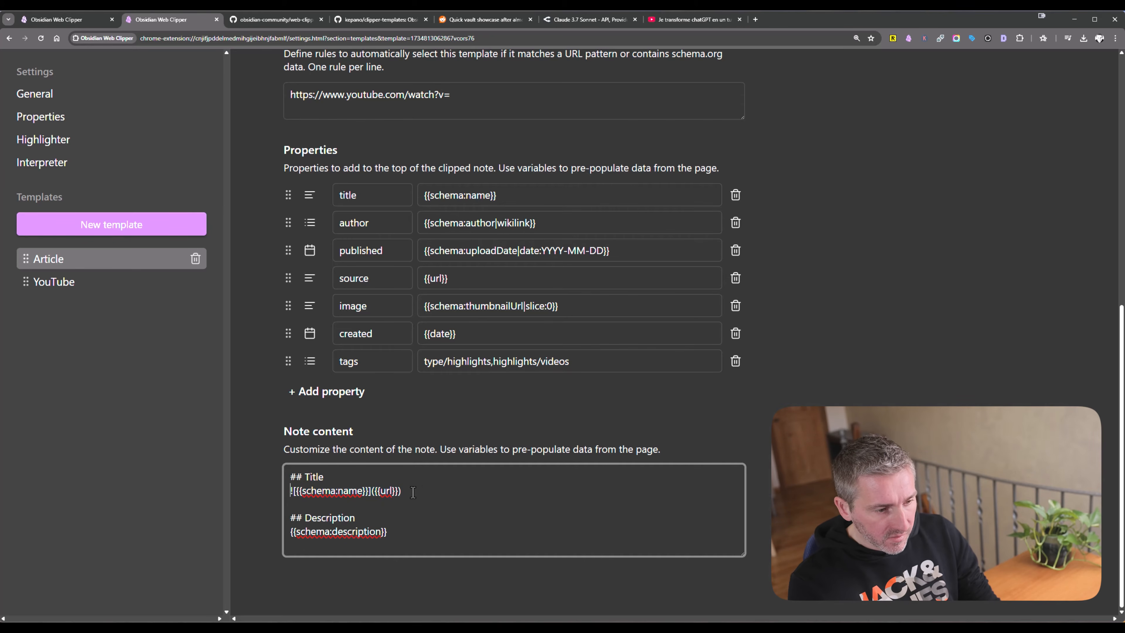
key(shift+End)
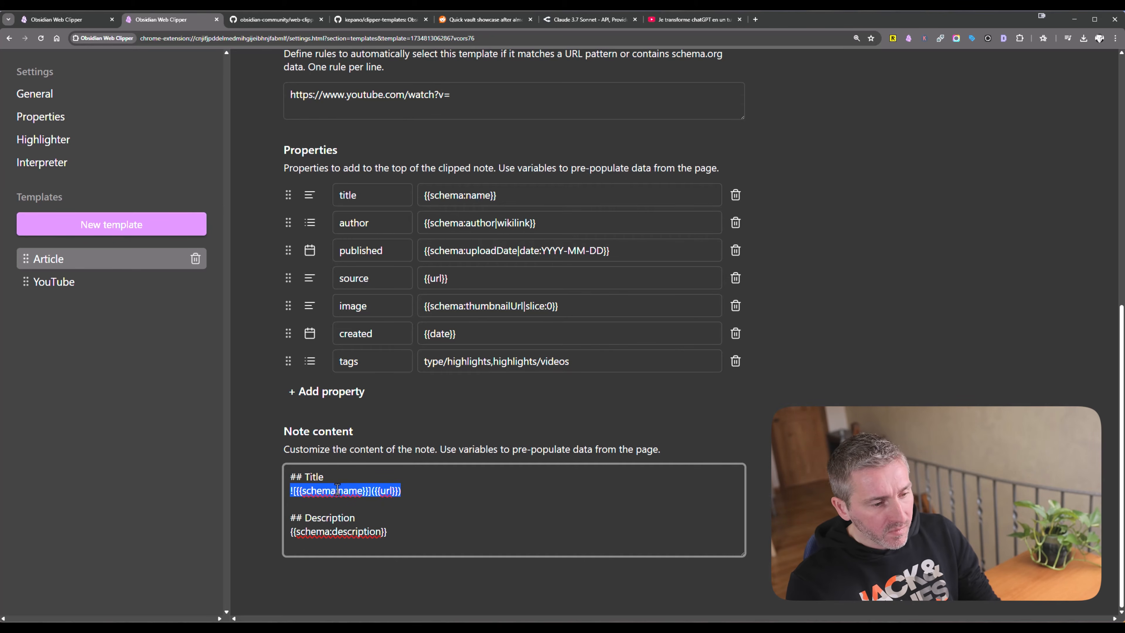
drag(362, 491, 311, 490)
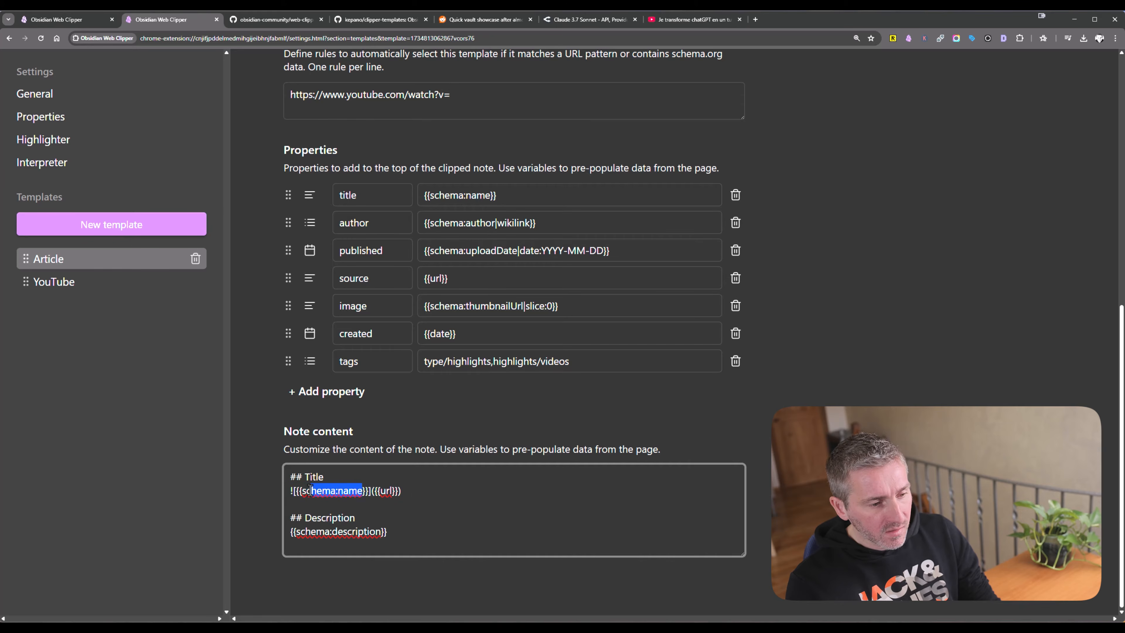
double_click(387, 491)
- Examine the Description heading and its {{schema:description}} variable in the template's note content
triple_click(379, 513)
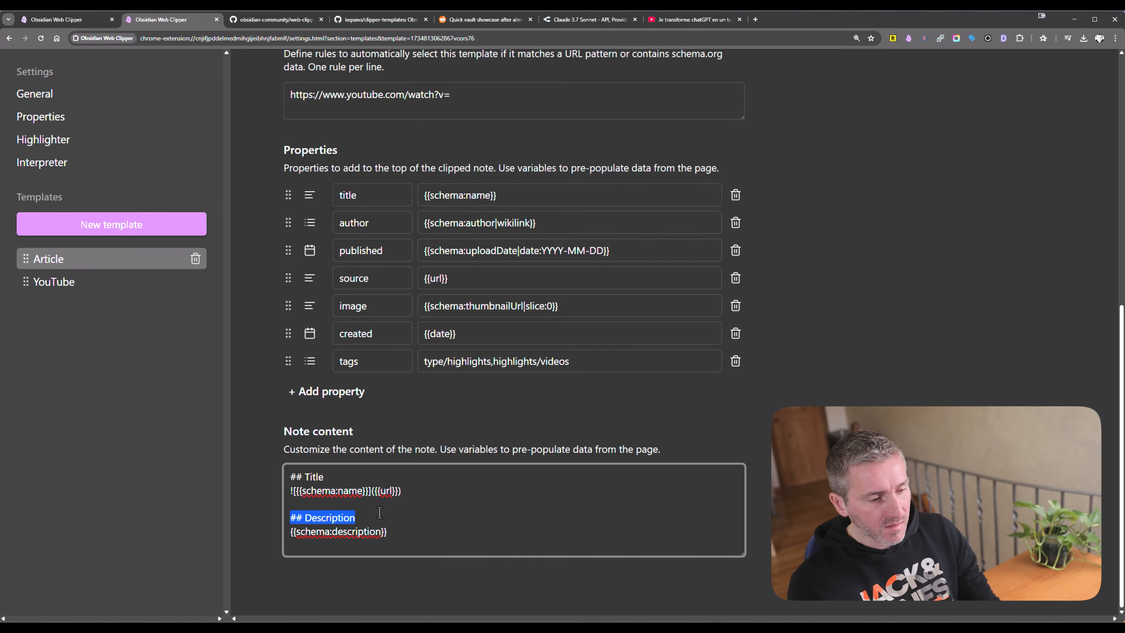
click(363, 517)
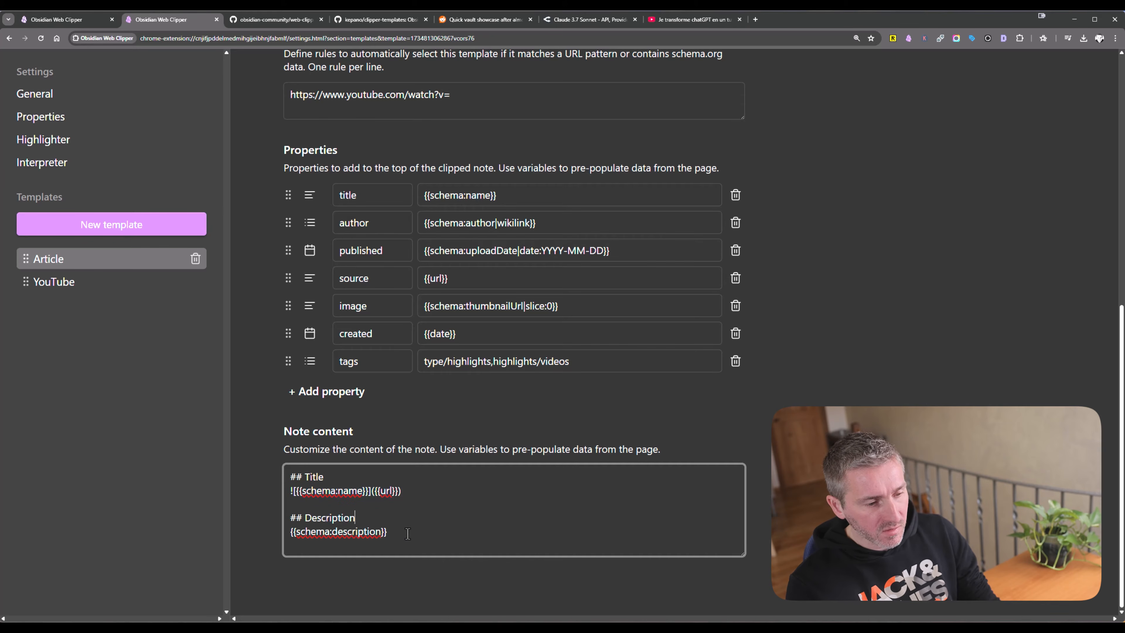
double_click(347, 532)
click(405, 532)
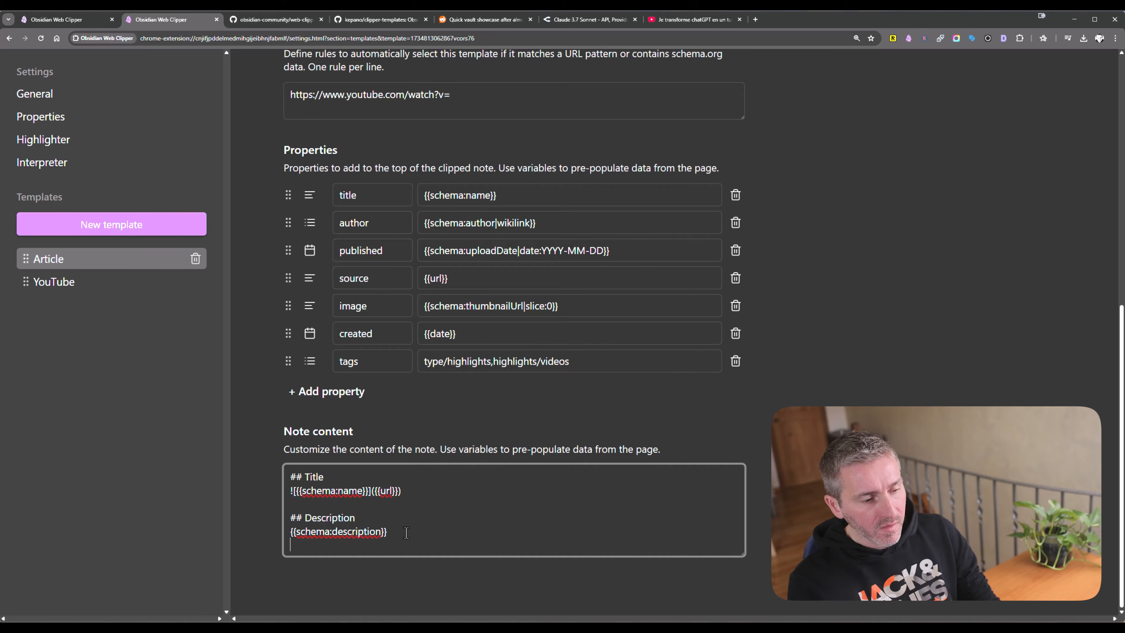
key(Return)
text(dfgdfgfg)
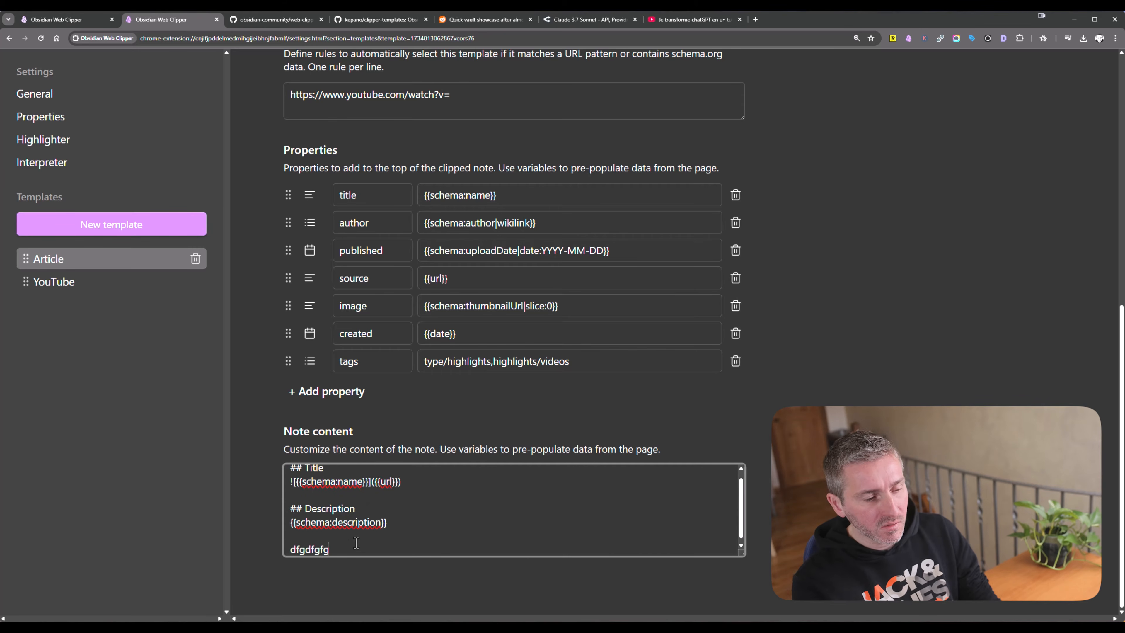
key(BackSpace)
key(BackSpace)
key(BackSpace)
key(BackSpace)
key(BackSpace)
key(BackSpace)
key(BackSpace)
key(BackSpace)
key(BackSpace)
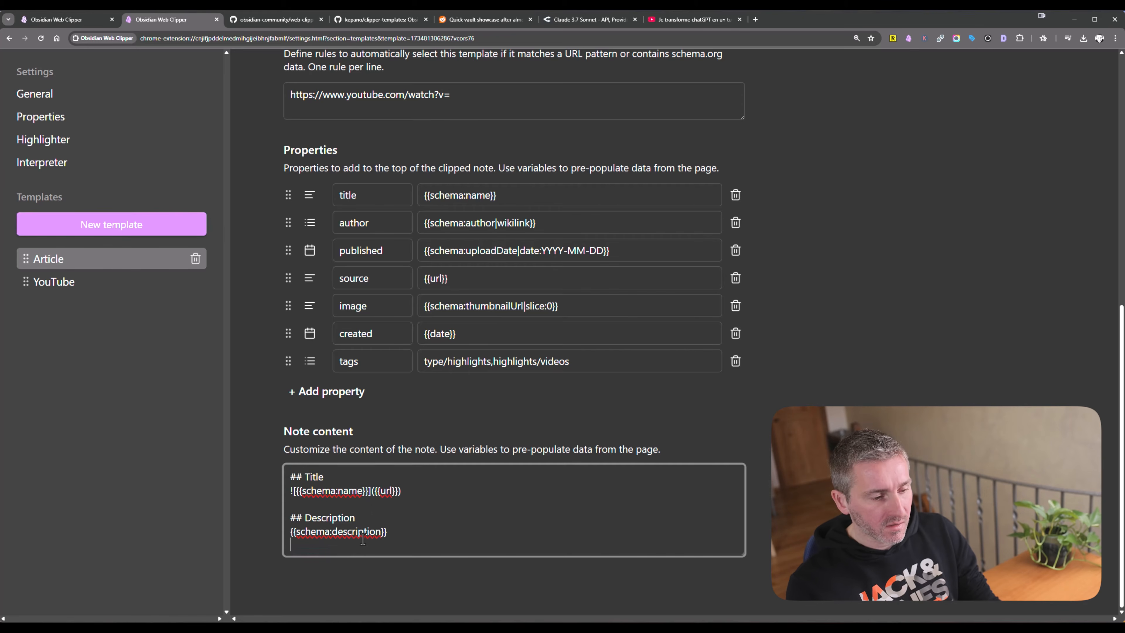
key(Return)
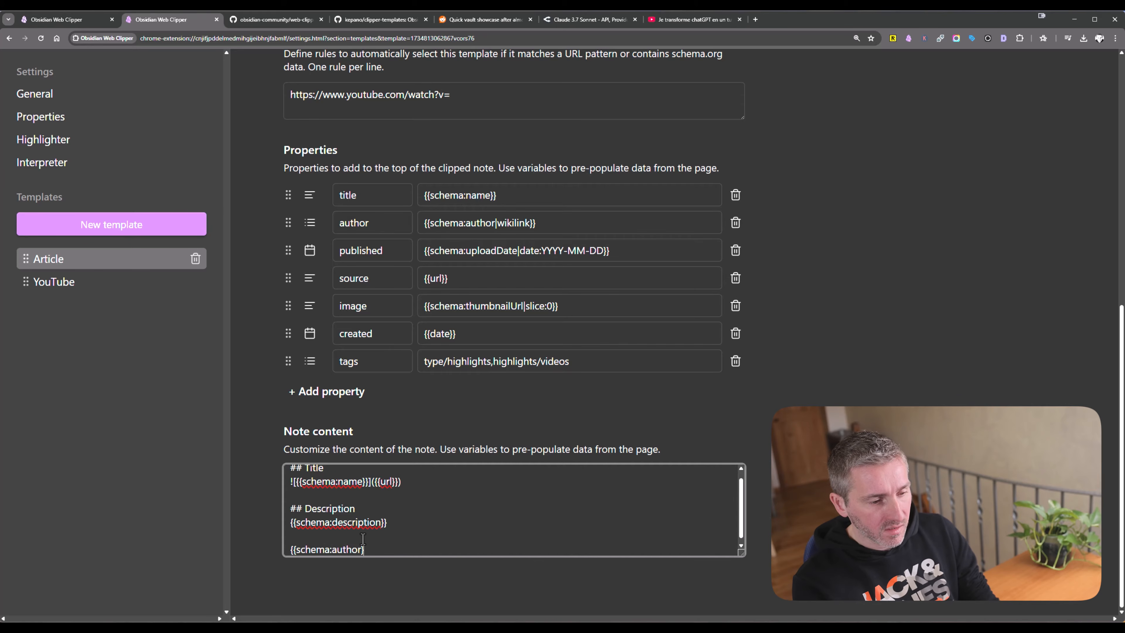
key(shift+Home)
key(BackSpace)
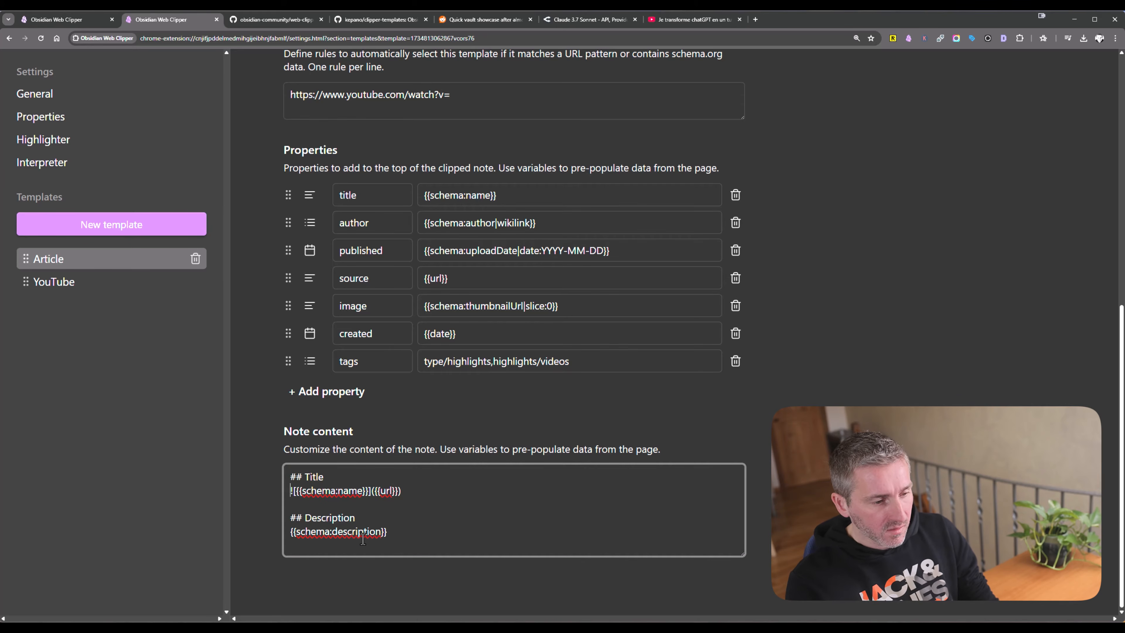
- Add a "## Author" section containing {{schema:author}} between the Title and Description sections of the YouTube template's note content
key(Down)
key(End)
key(Return)
key(Return)
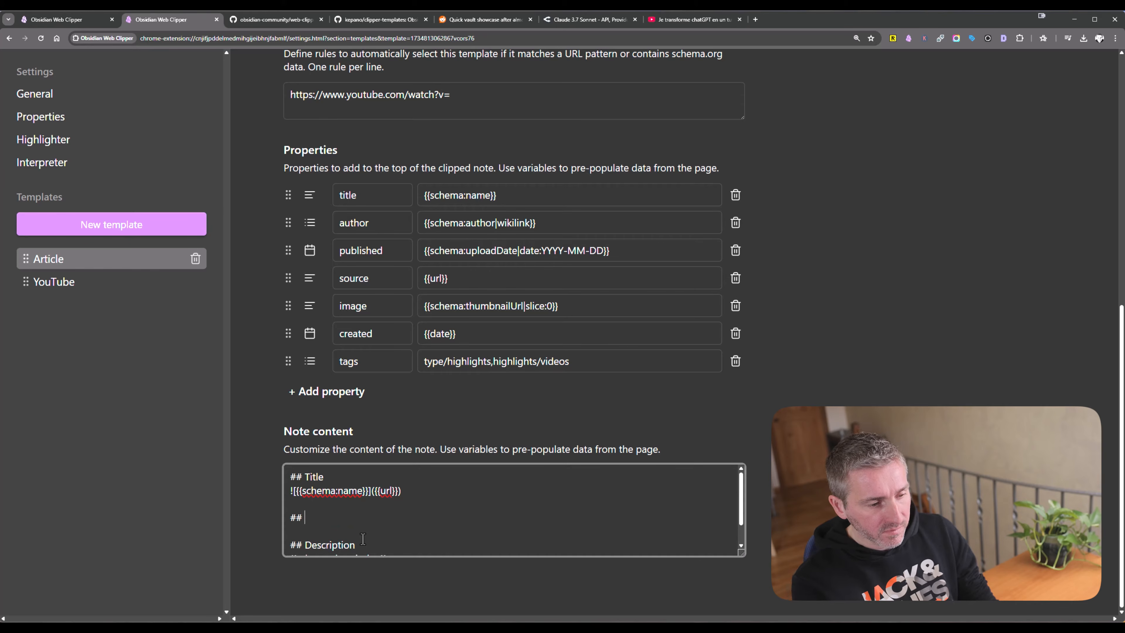
text(## Author)
key(Return)
text({{schema:author}})
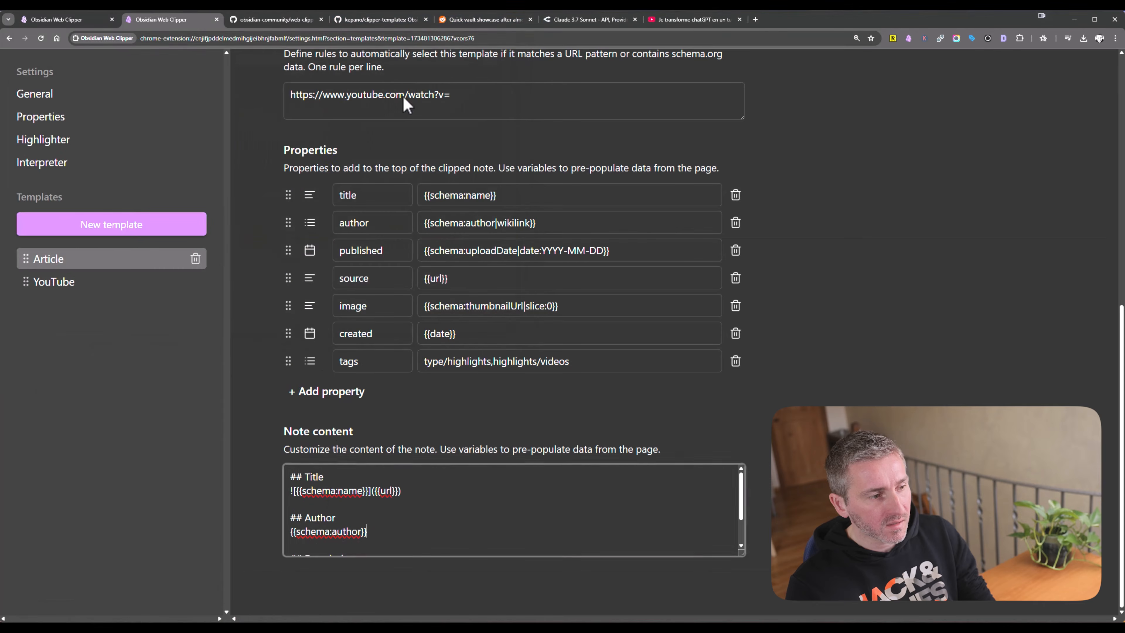
- Open the clipper on the YouTube video page, check the new Author section in the note content, and close it
click(704, 21)
click(908, 38)
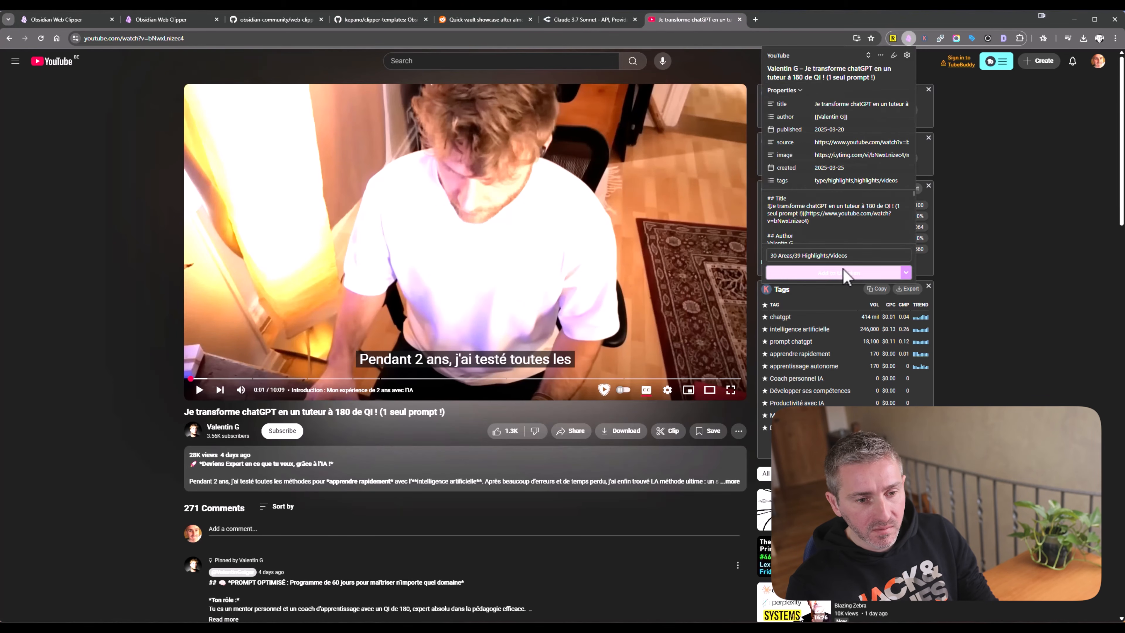
scroll(830, 222, down, 10)
scroll(831, 233, up, 10)
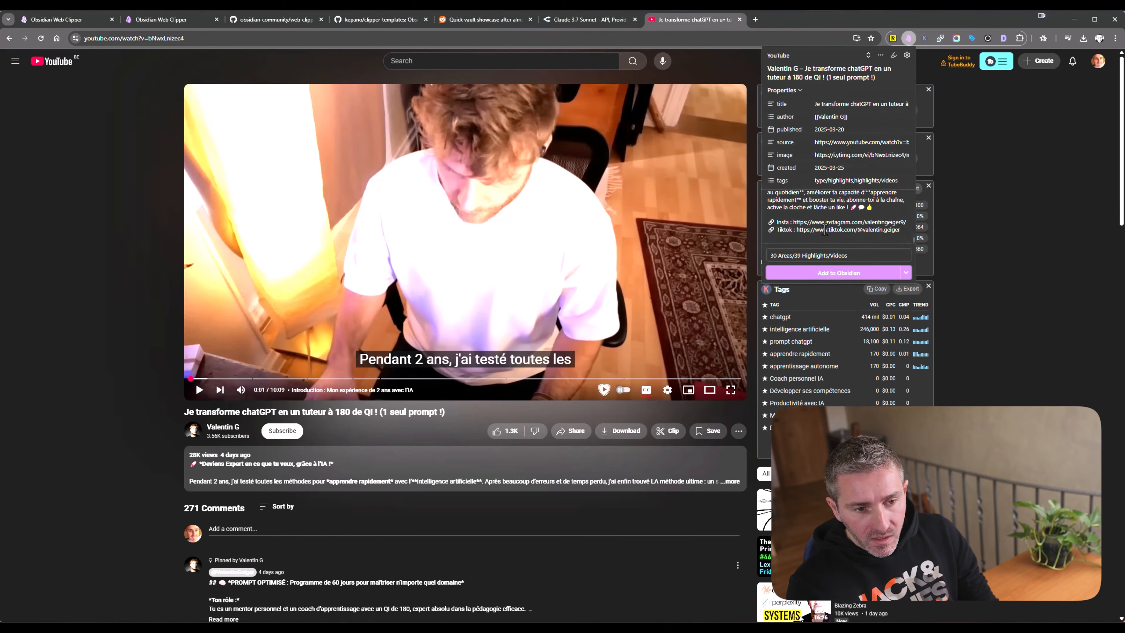
scroll(796, 225, down, 2)
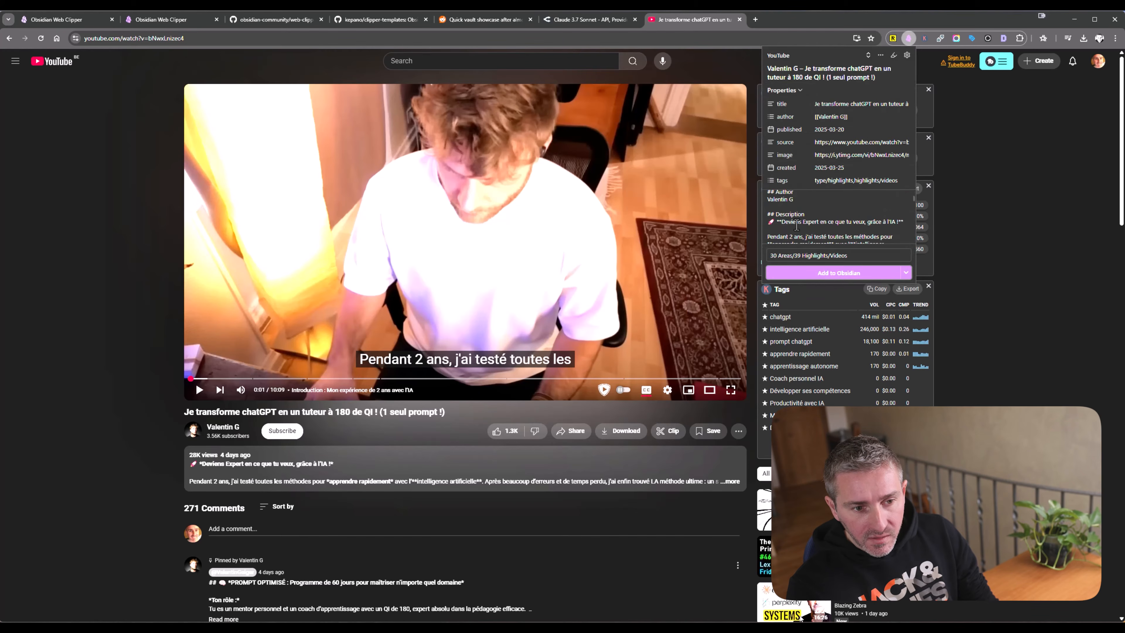
drag(795, 190, 801, 200)
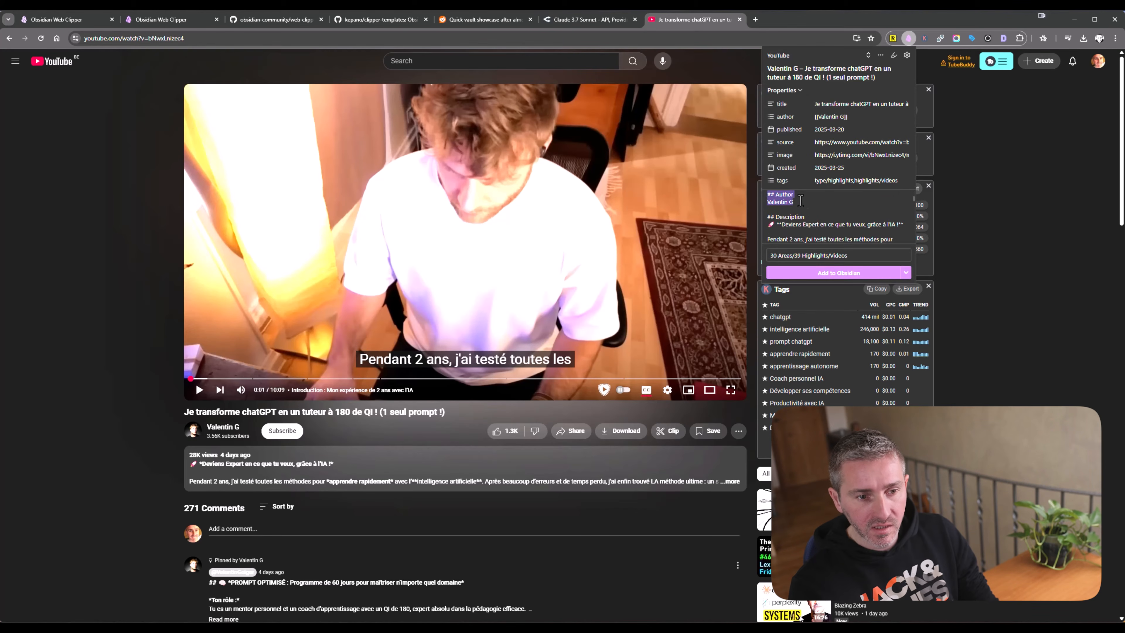
click(809, 204)
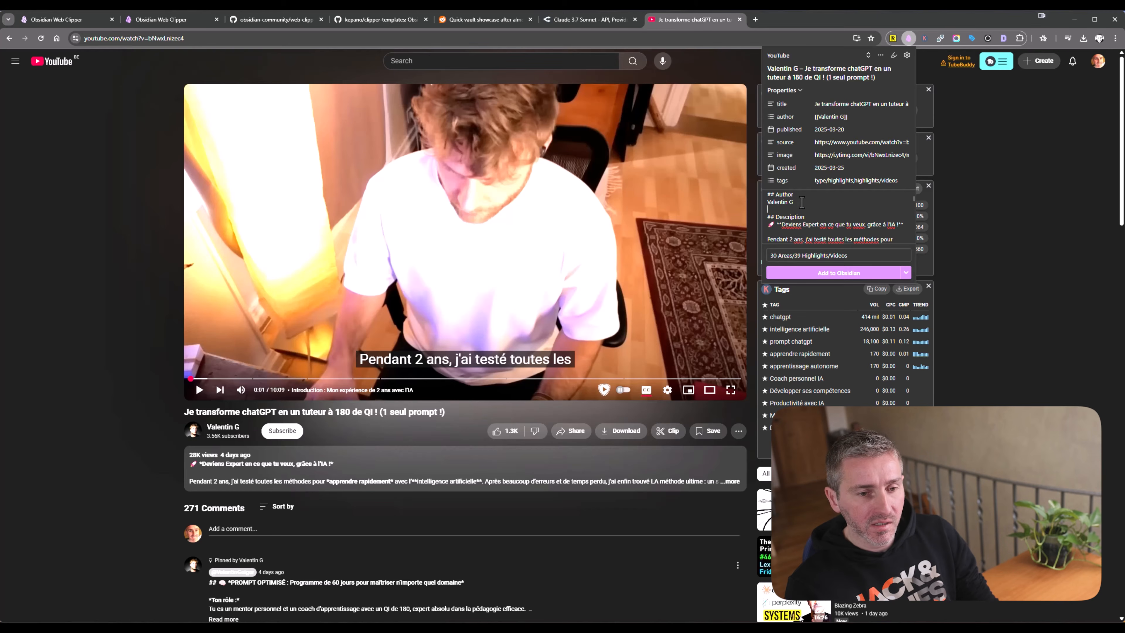
click(1023, 201)
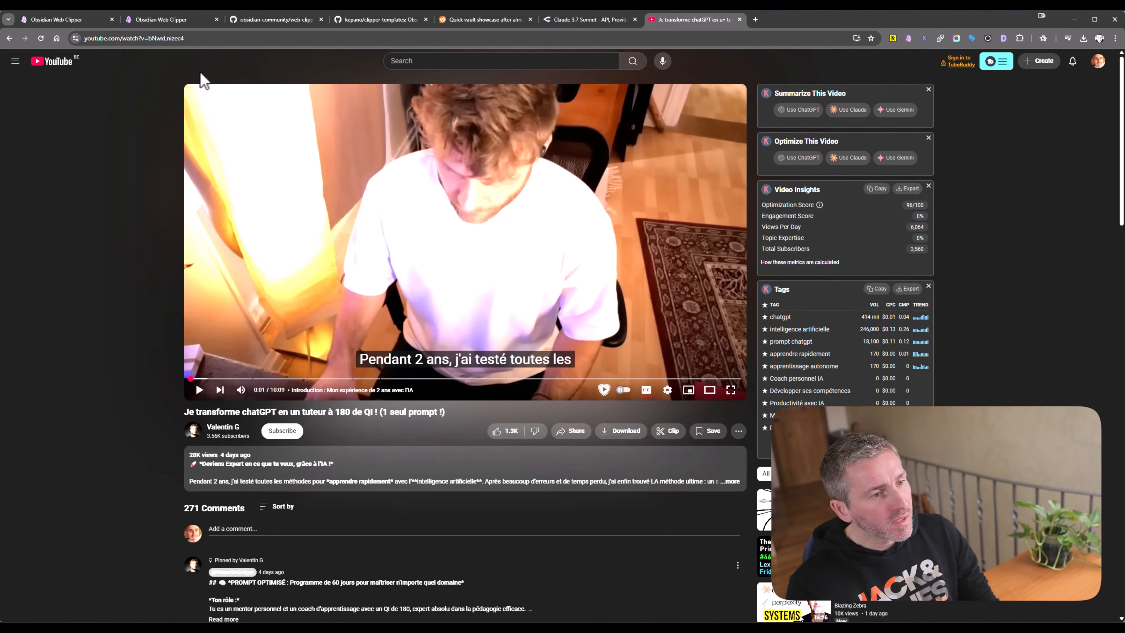
- Switch to the obsidian-community web-clipper-templates repository on GitHub and open its templates folder
click(73, 20)
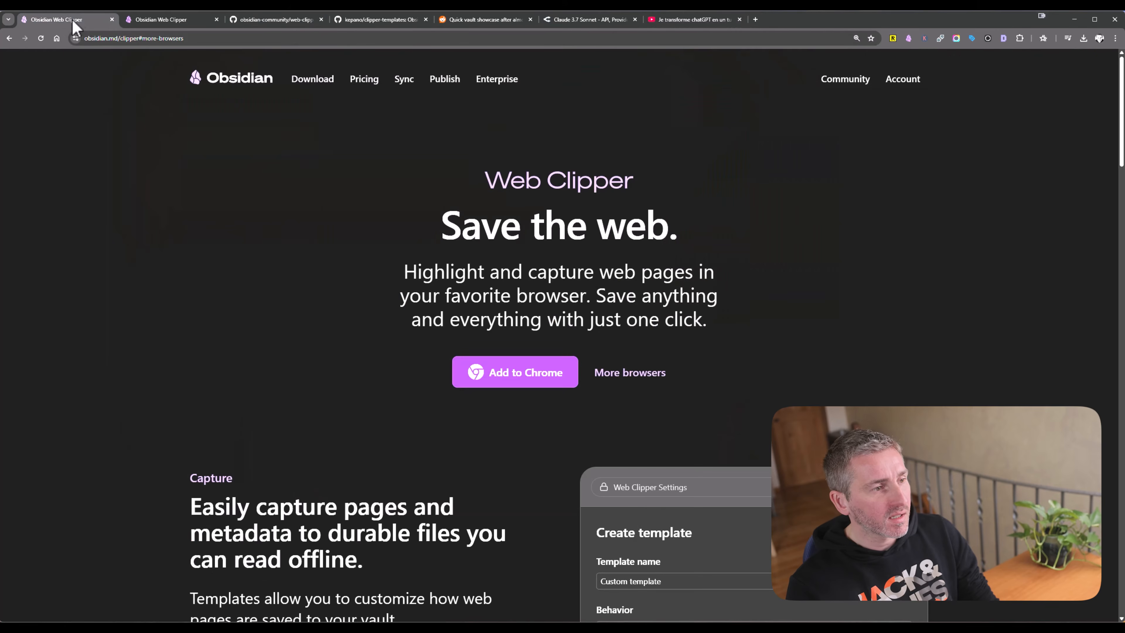
click(158, 20)
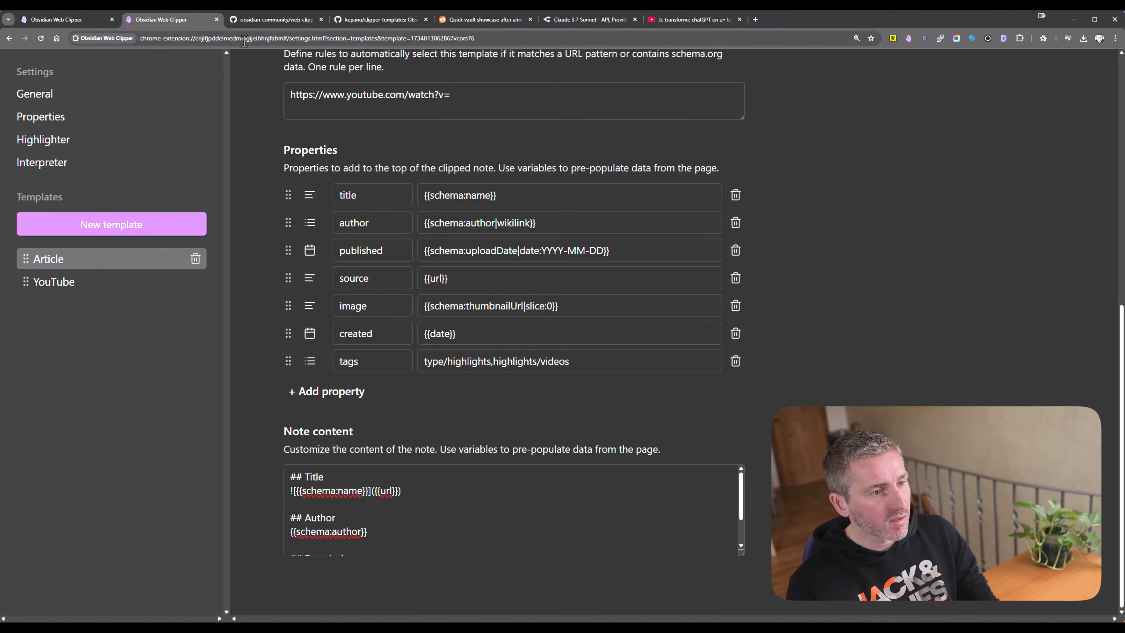
click(289, 20)
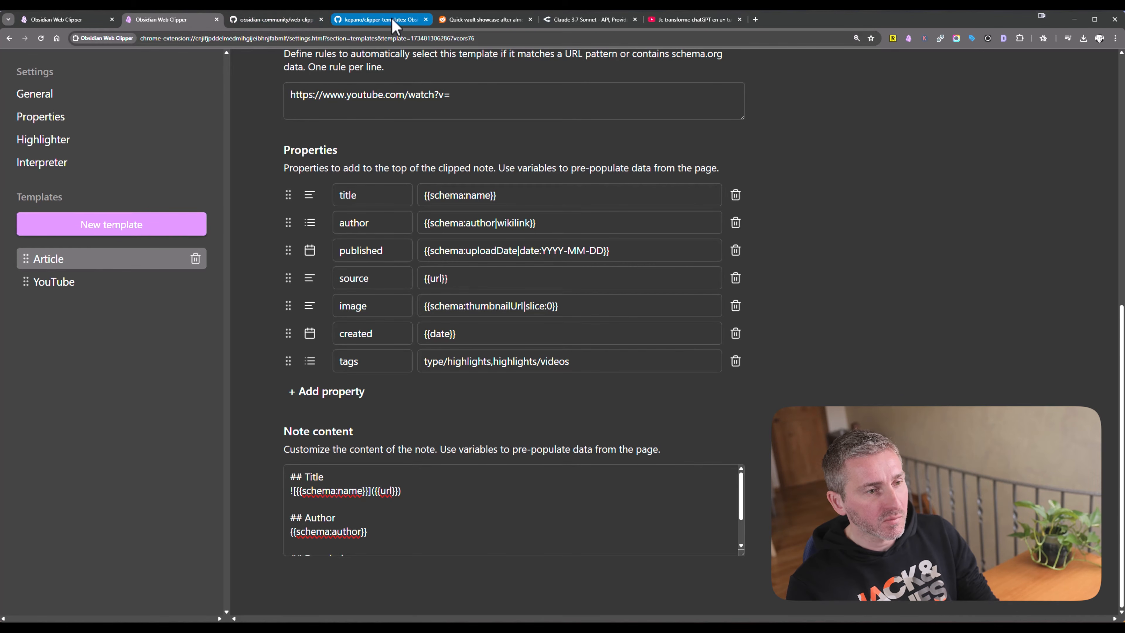
click(276, 21)
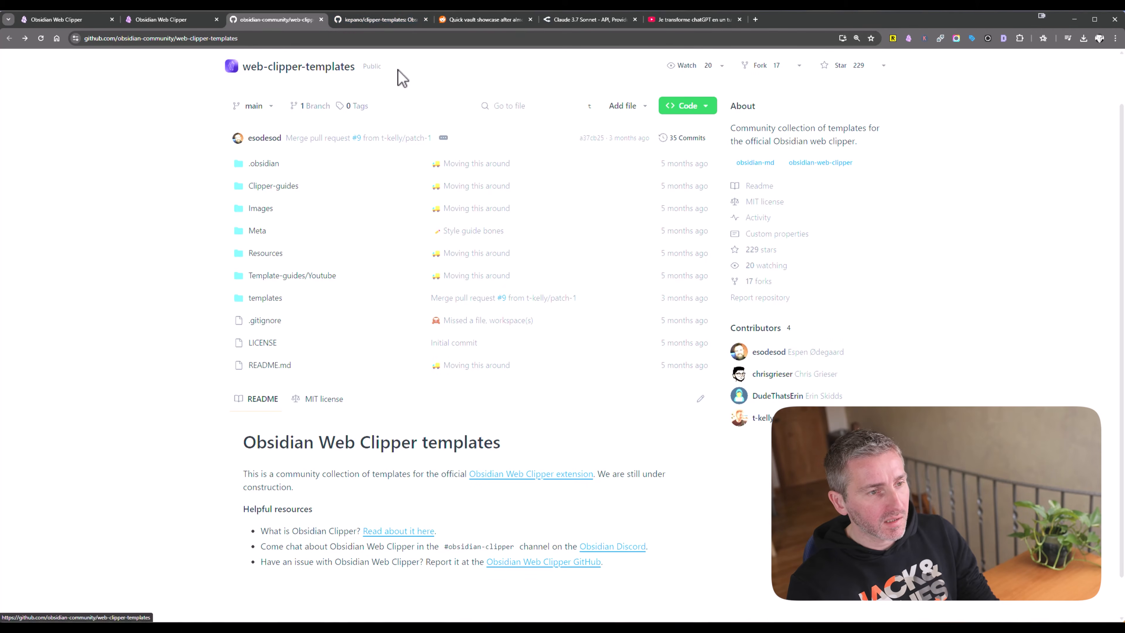
triple_click(241, 73)
scroll(246, 144, up, 1)
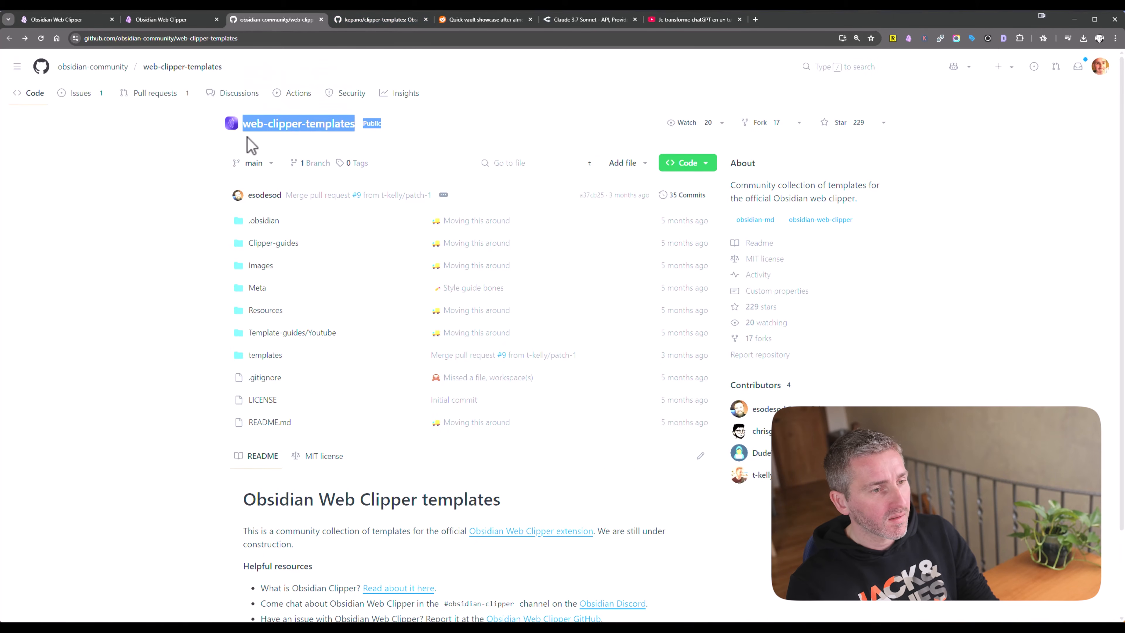
drag(416, 140, 243, 123)
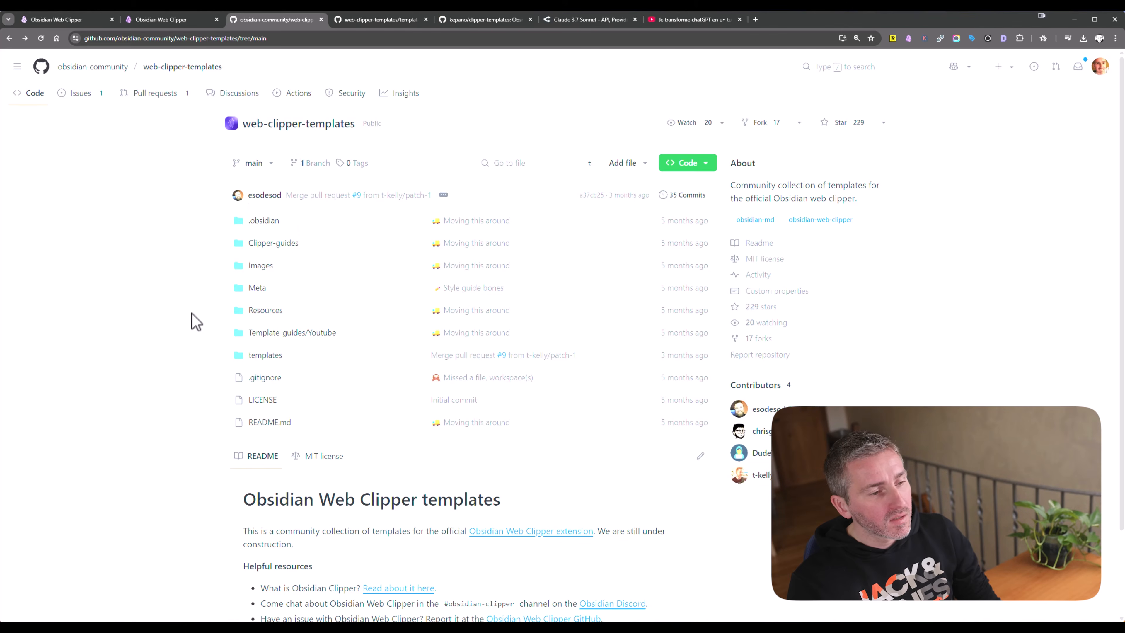
click(259, 358)
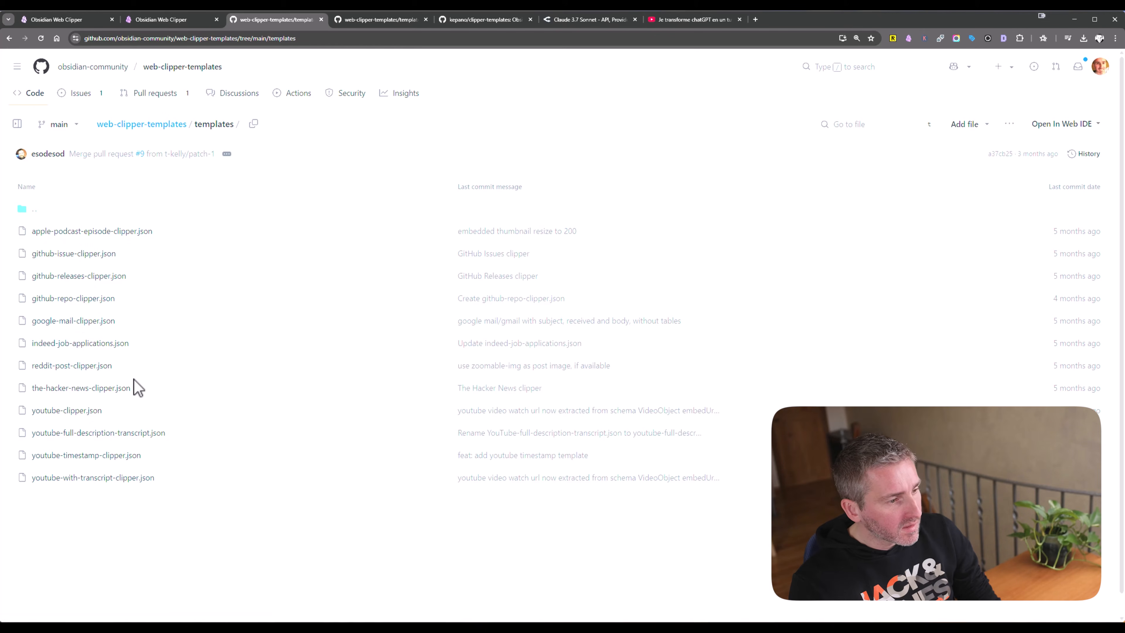
- Open the github-repo-clipper.json and youtube-with-transcript-clipper.json templates in separate browser tabs and view the GitHub repository one
middle_click(66, 301)
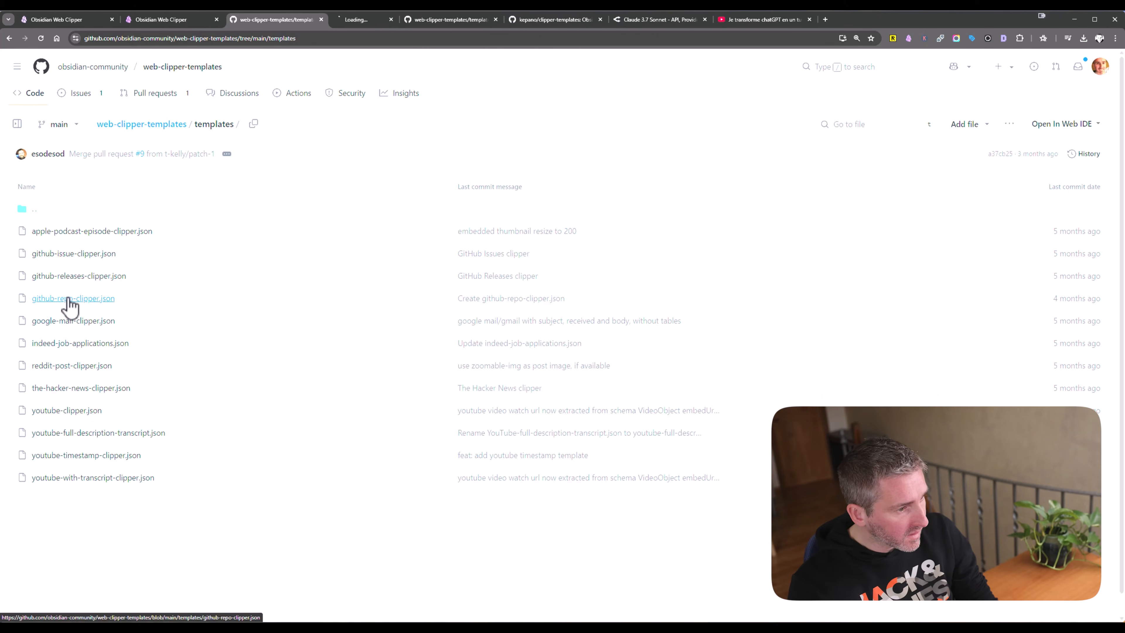
middle_click(102, 479)
click(374, 22)
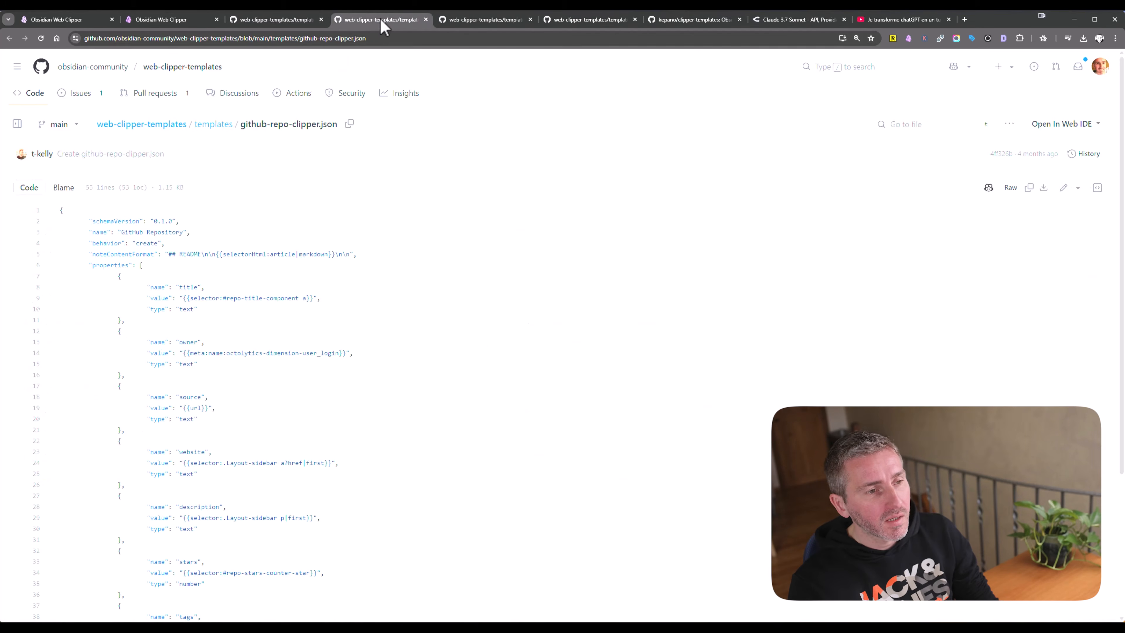
drag(333, 125, 322, 126)
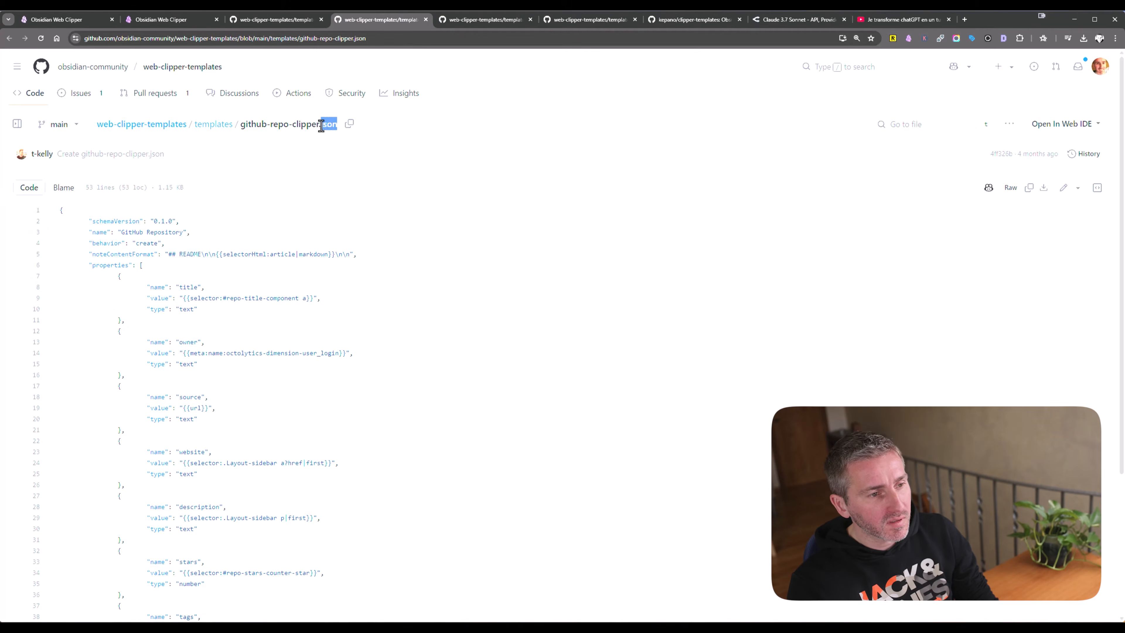
click(899, 177)
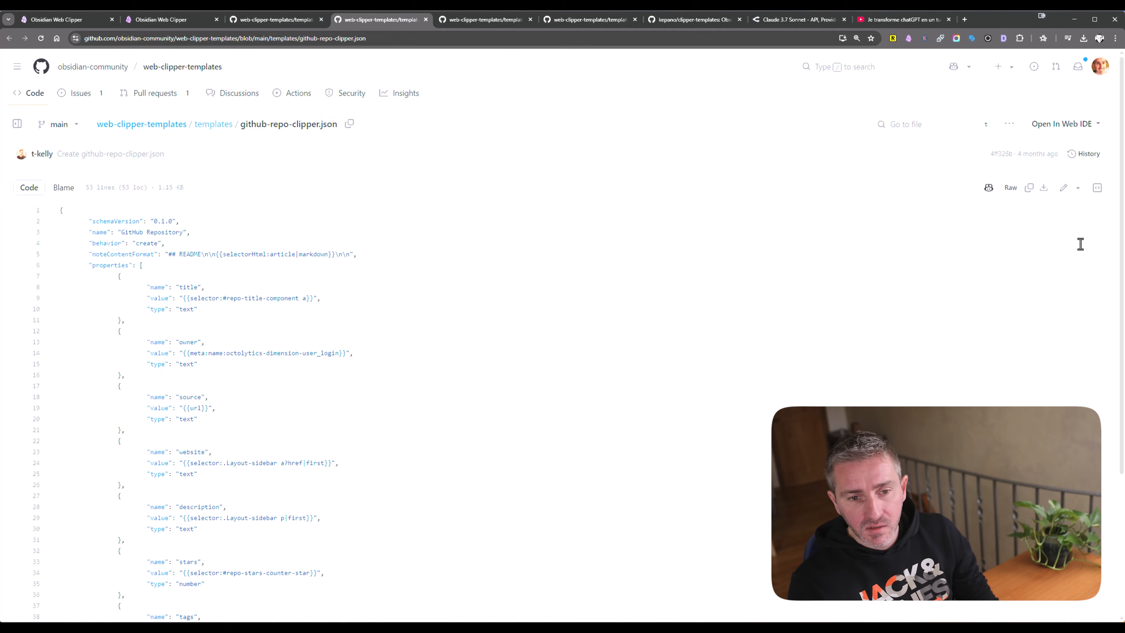
- Download the github-repo-clipper.json template file to the Downloads folder
click(1044, 189)
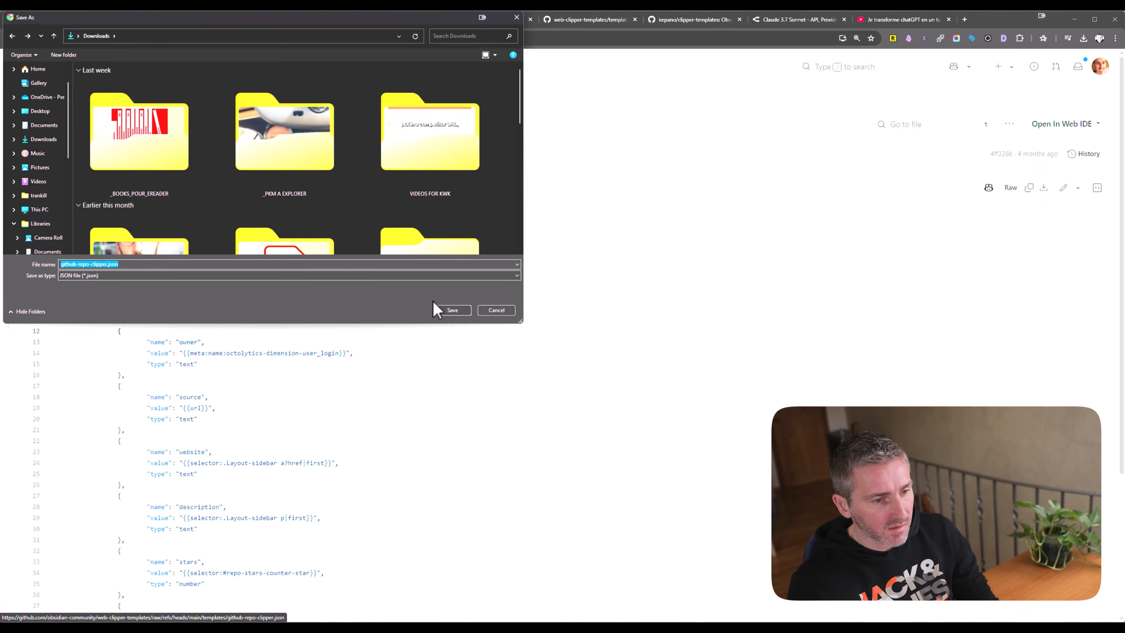
click(451, 310)
key(alt+Left)
- Return to the Obsidian Web Clipper settings and delete the Reddit template
click(182, 28)
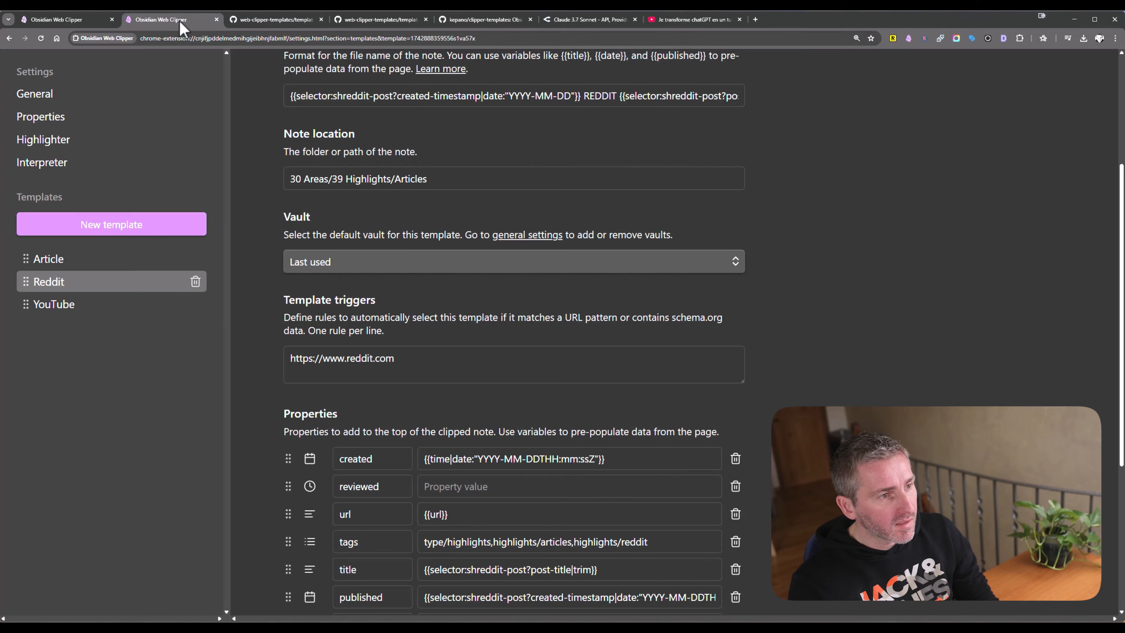
click(195, 282)
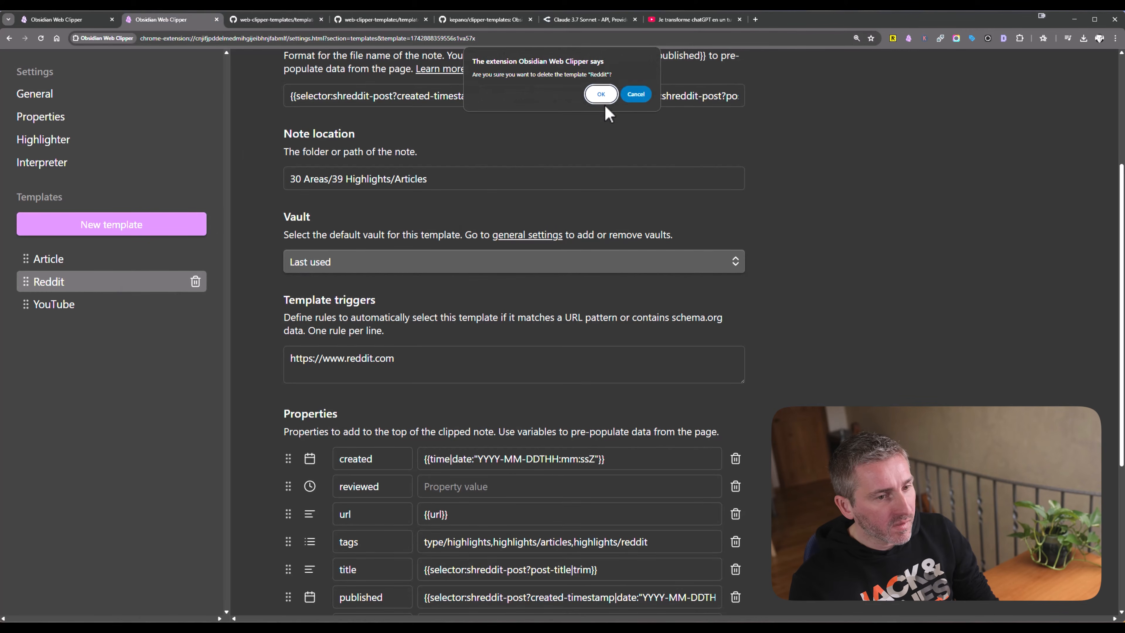
click(601, 94)
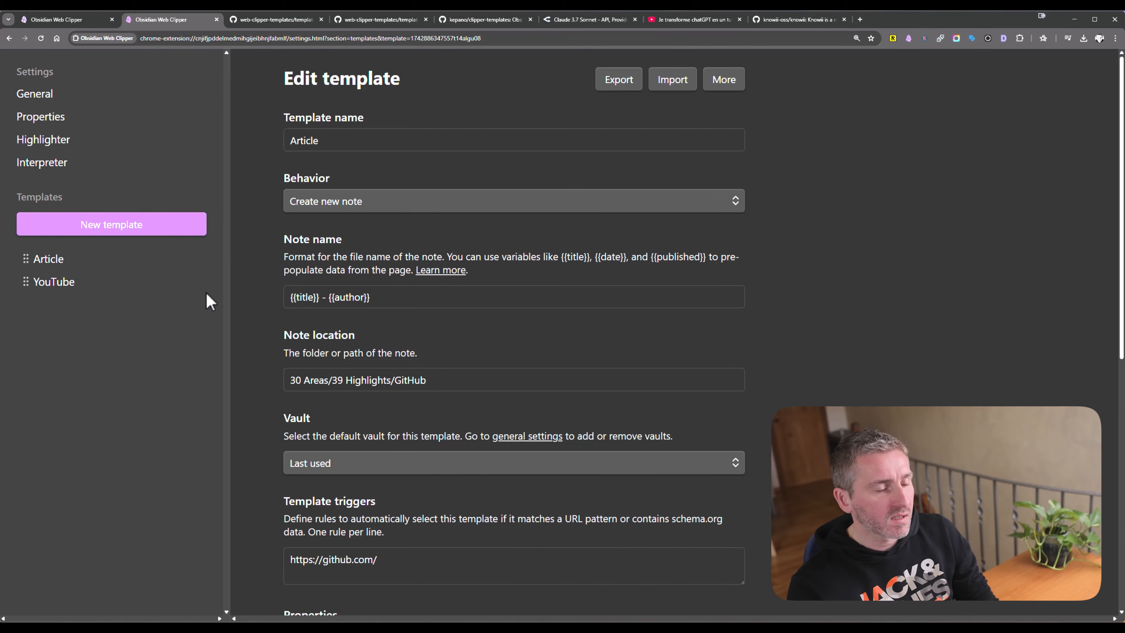
- Import the downloaded github-repo-clipper.json file as a new clipper template
click(675, 88)
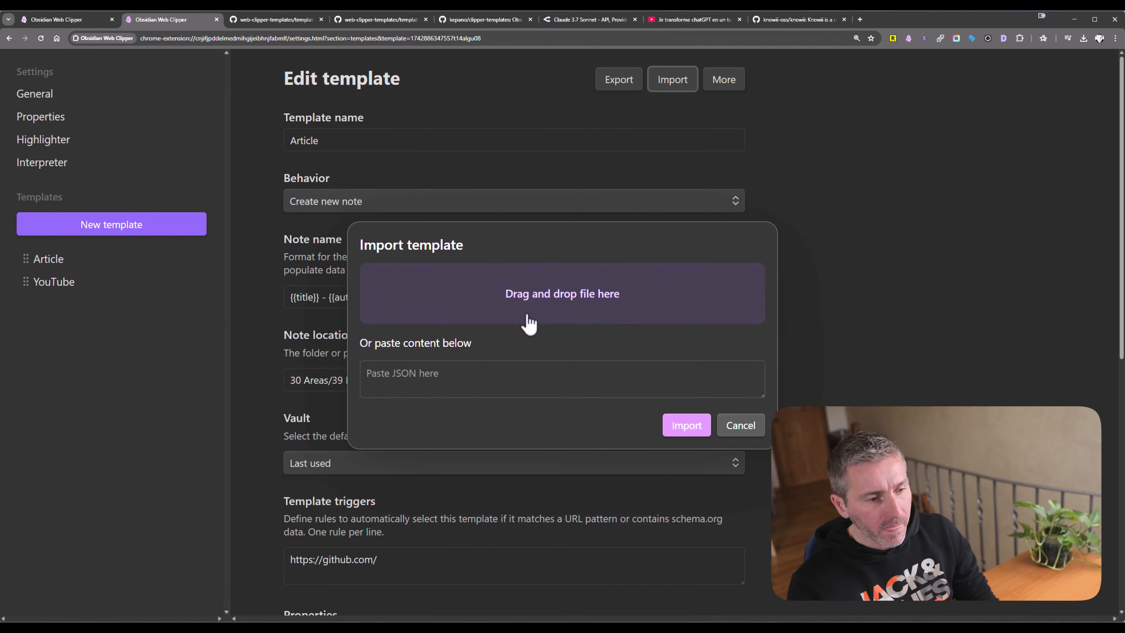
click(543, 305)
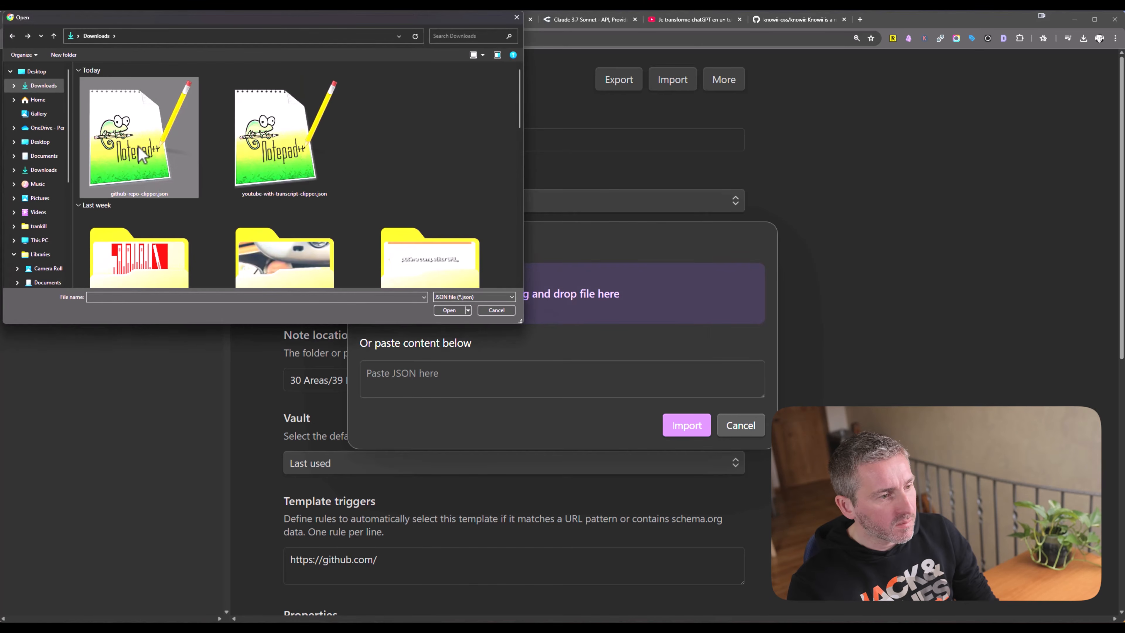
click(143, 156)
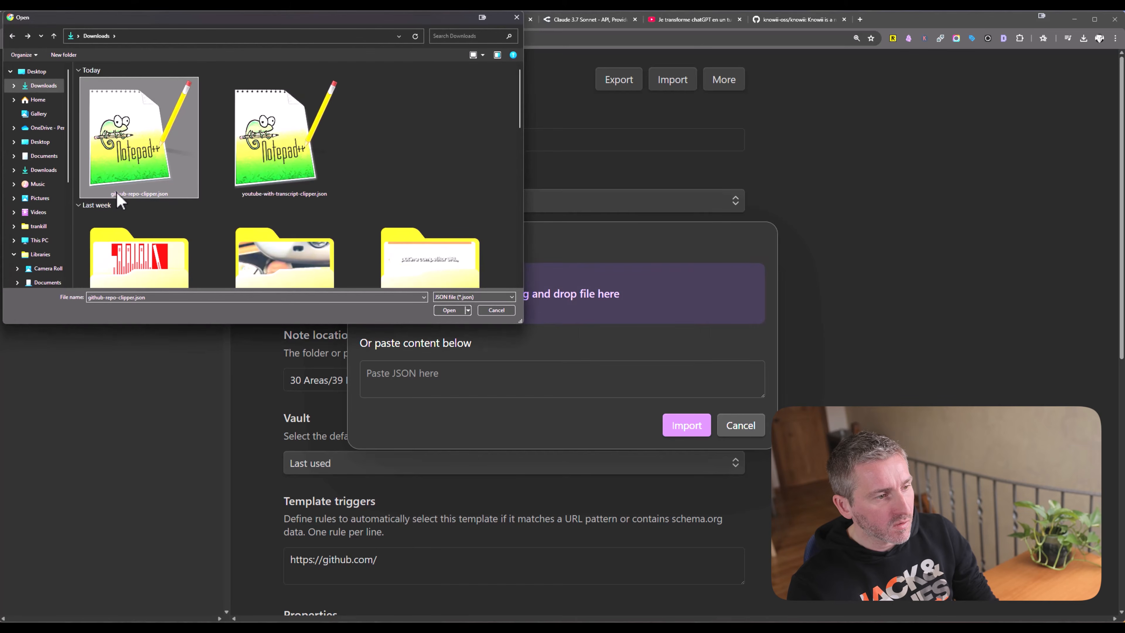
double_click(138, 152)
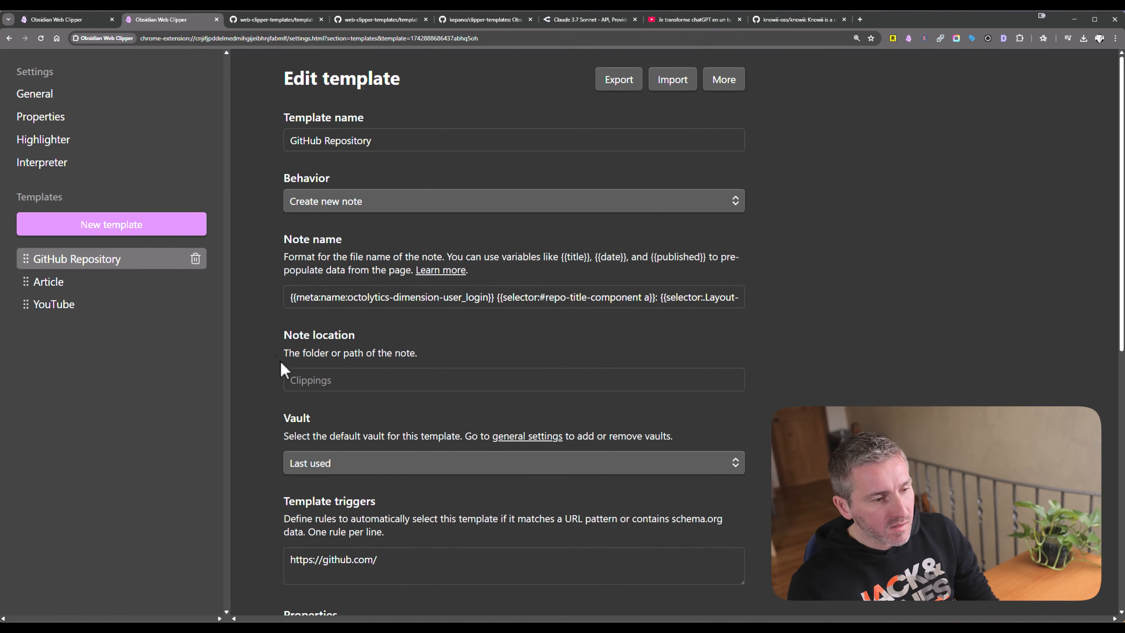
- Set the GitHub Repository template's note location to 30 Areas/39 Highlights/GitHub
triple_click(316, 337)
click(346, 378)
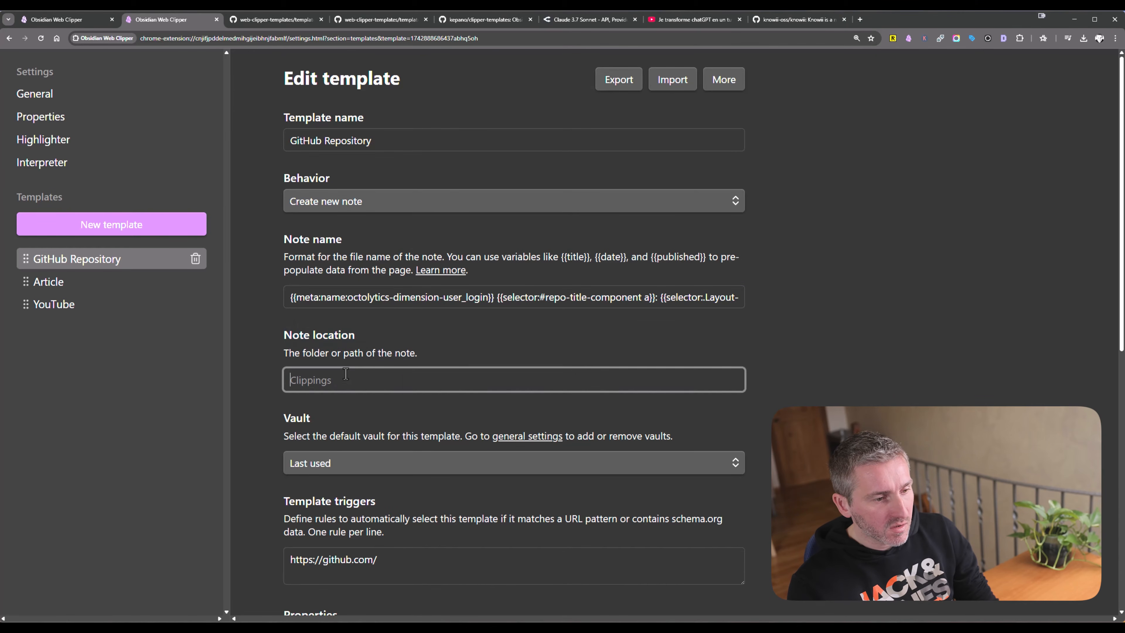
text(30 Areas/39 Highlights/GitHub)
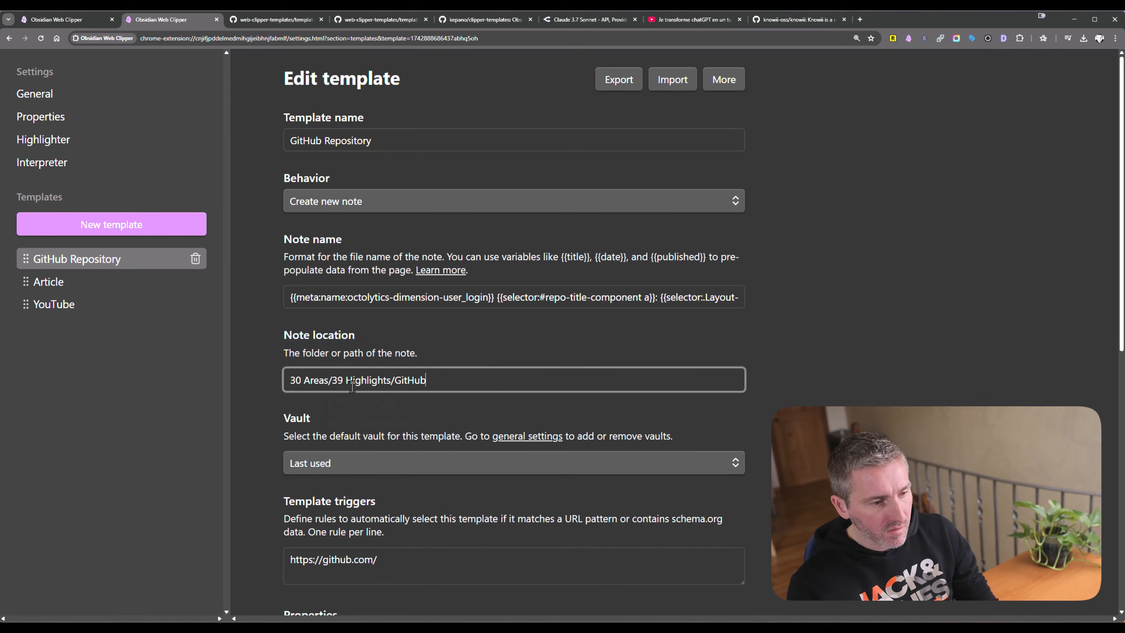
drag(335, 379, 390, 379)
click(463, 381)
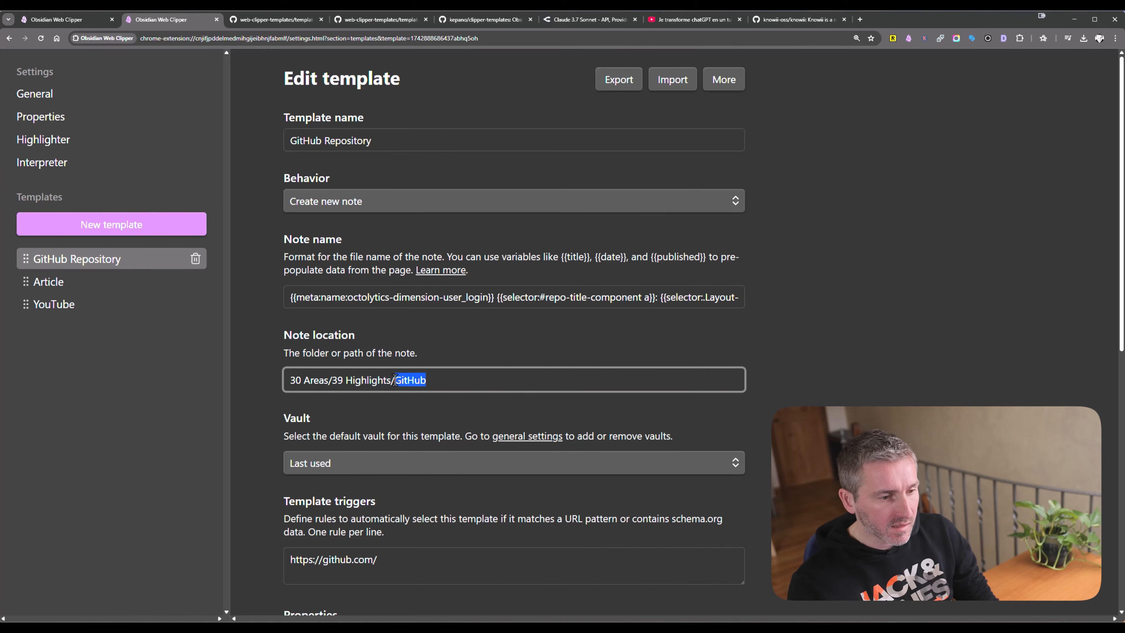
- Review the GitHub Repository template's trigger URL, properties and note content
scroll(410, 311, down, 5)
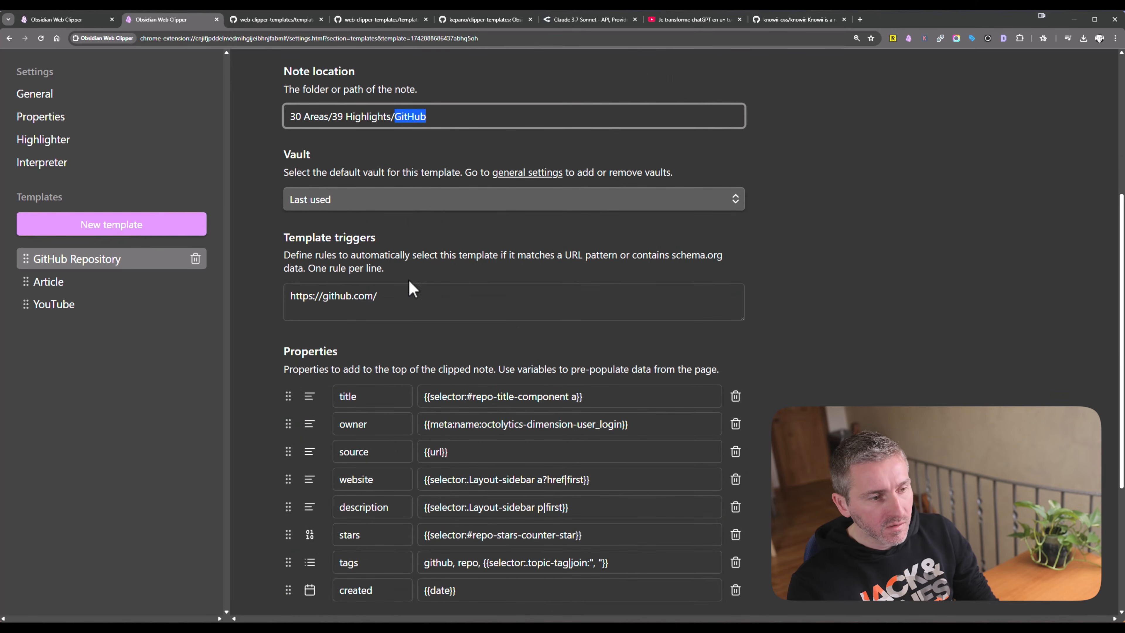
scroll(420, 307, down, 1)
drag(415, 253, 294, 259)
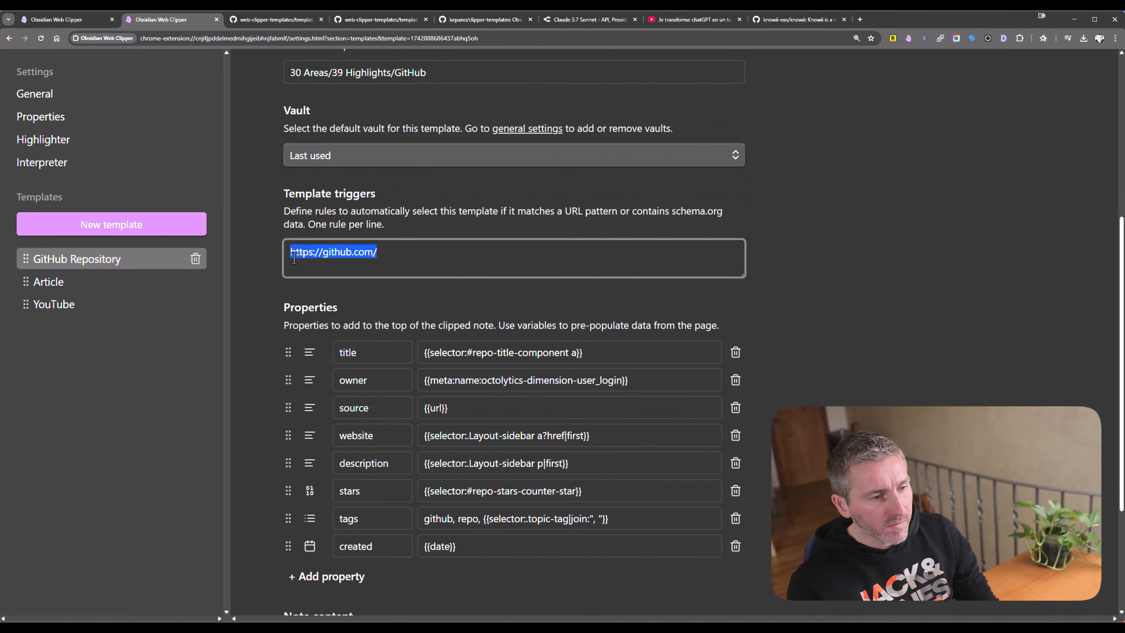
click(353, 254)
drag(378, 252, 266, 257)
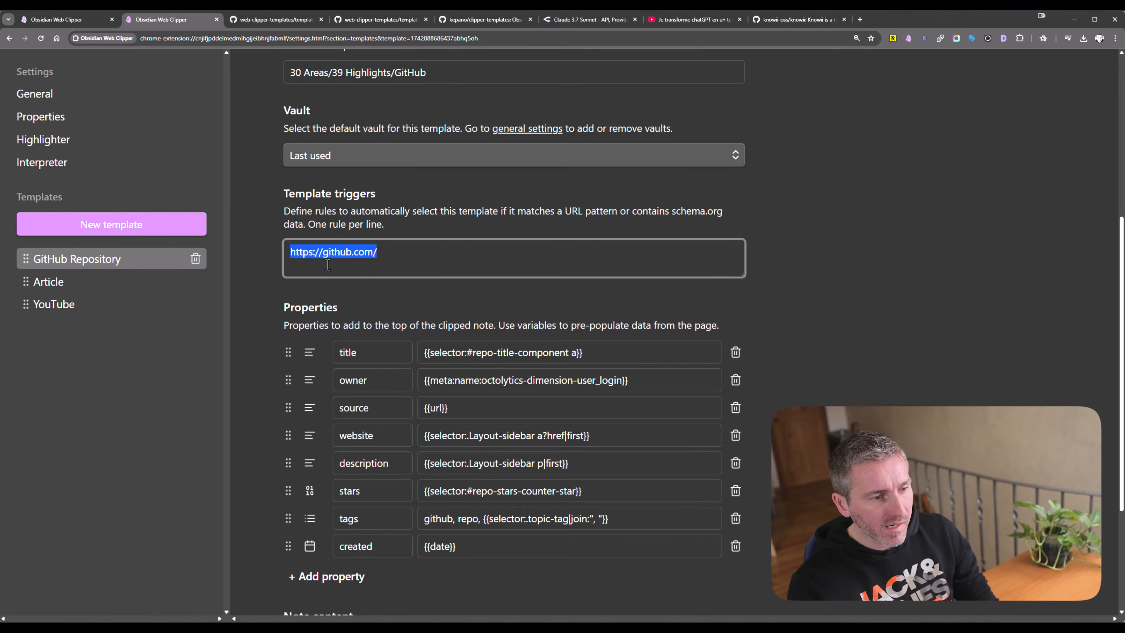
click(271, 283)
scroll(372, 189, down, 4)
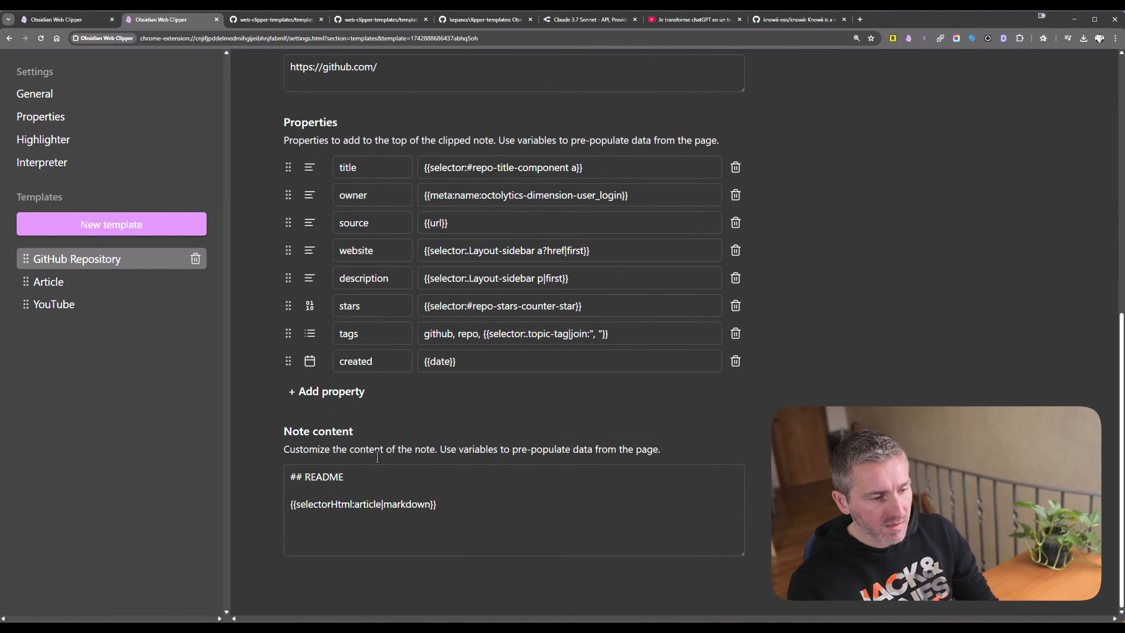
click(406, 505)
drag(482, 511, 275, 480)
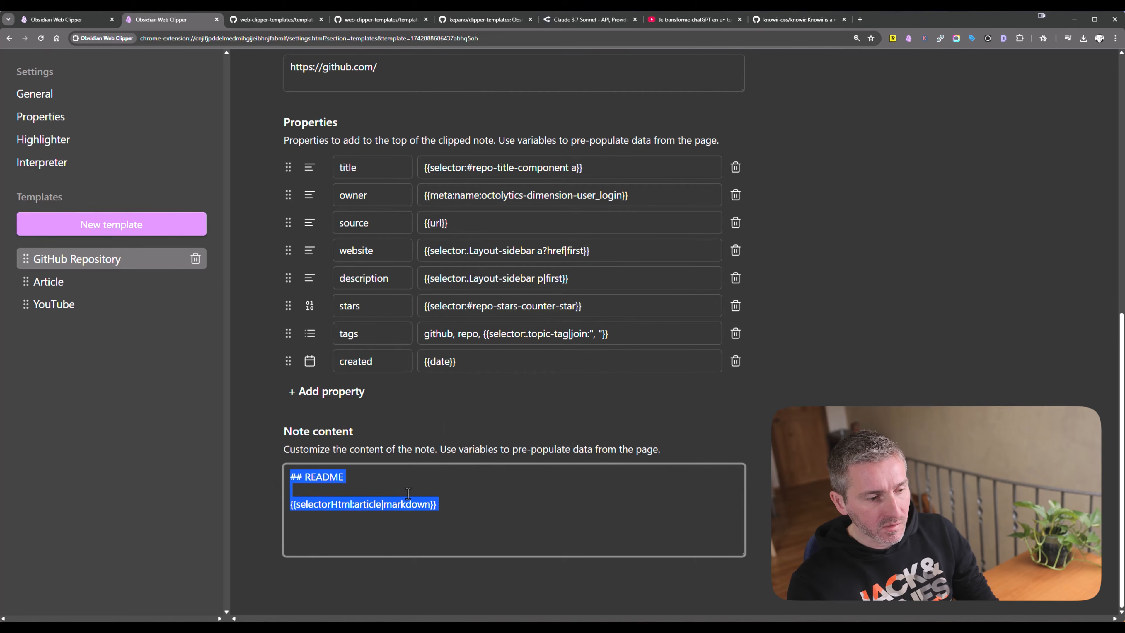
- Open the clipper on the knowii repository page, check the extracted properties and README, and add the note to Obsidian
key(ctrl+9)
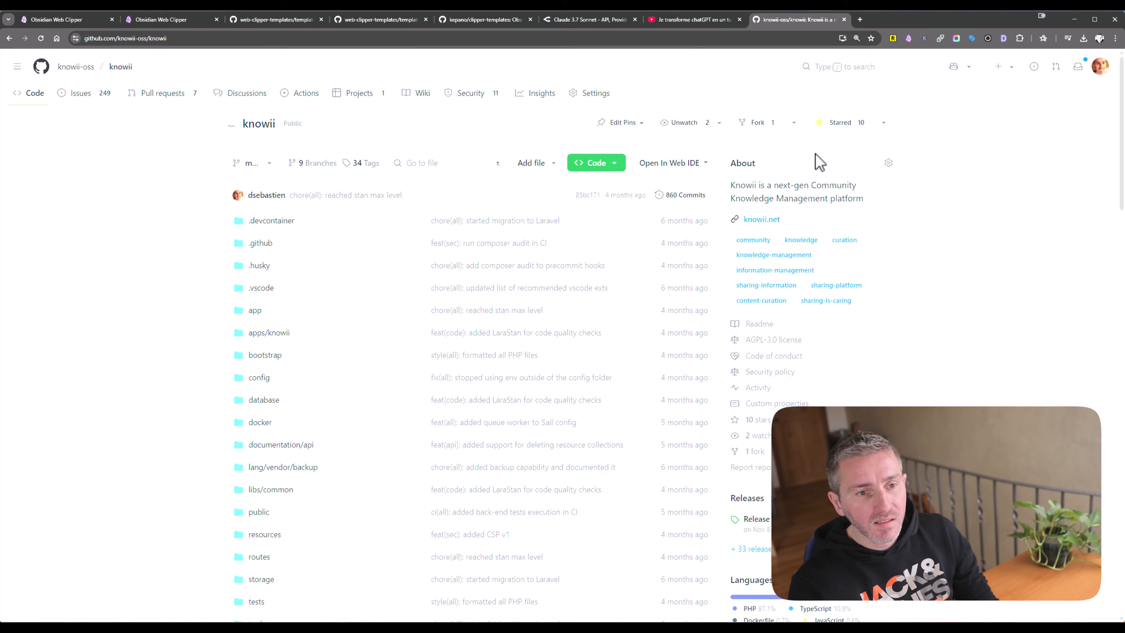
click(909, 39)
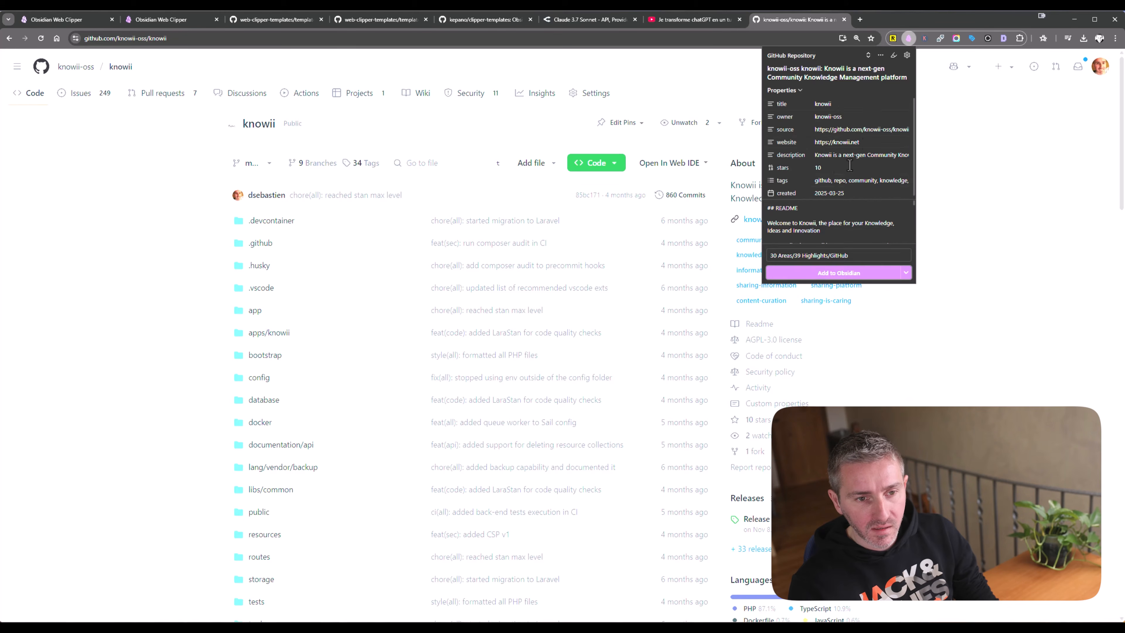
scroll(832, 164, down, 1)
scroll(805, 219, down, 5)
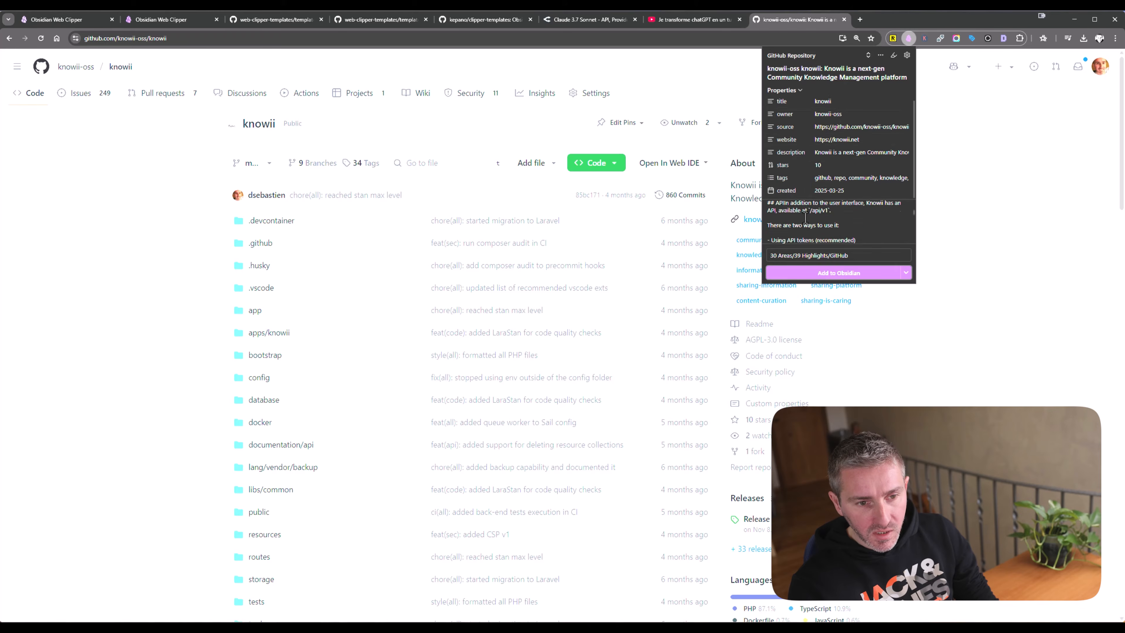
scroll(792, 228, up, 5)
click(780, 216)
drag(769, 211, 816, 236)
scroll(623, 339, down, 20)
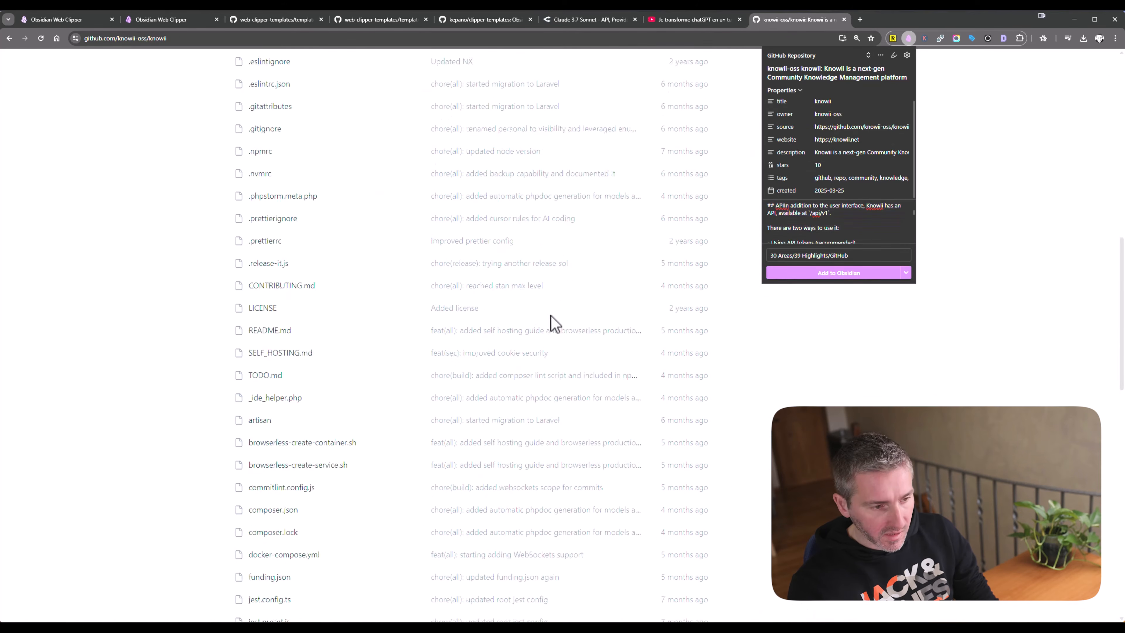
click(834, 272)
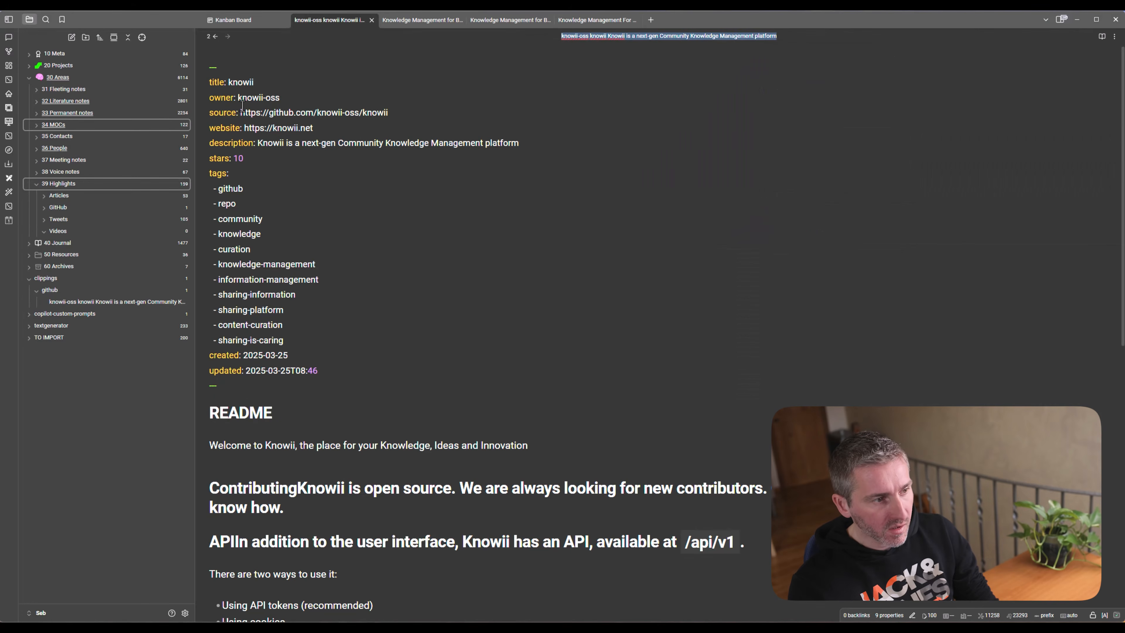
- In Obsidian, reveal the clipped knowii note in the file explorer and examine its properties, tags and README content
click(145, 38)
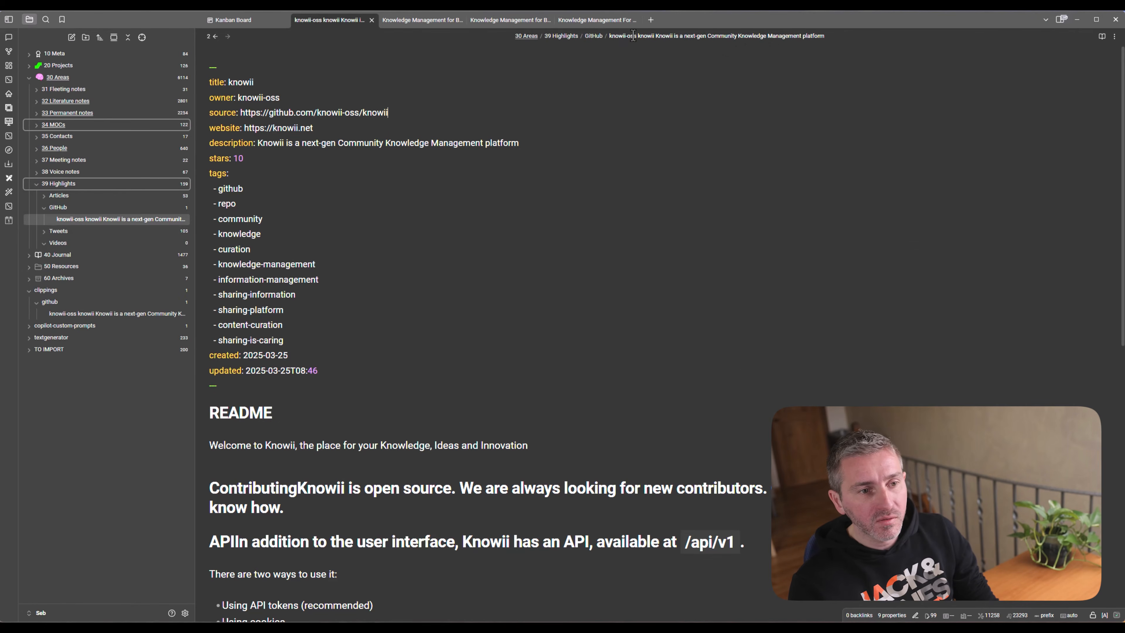
scroll(440, 190, down, 5)
scroll(440, 190, up, 5)
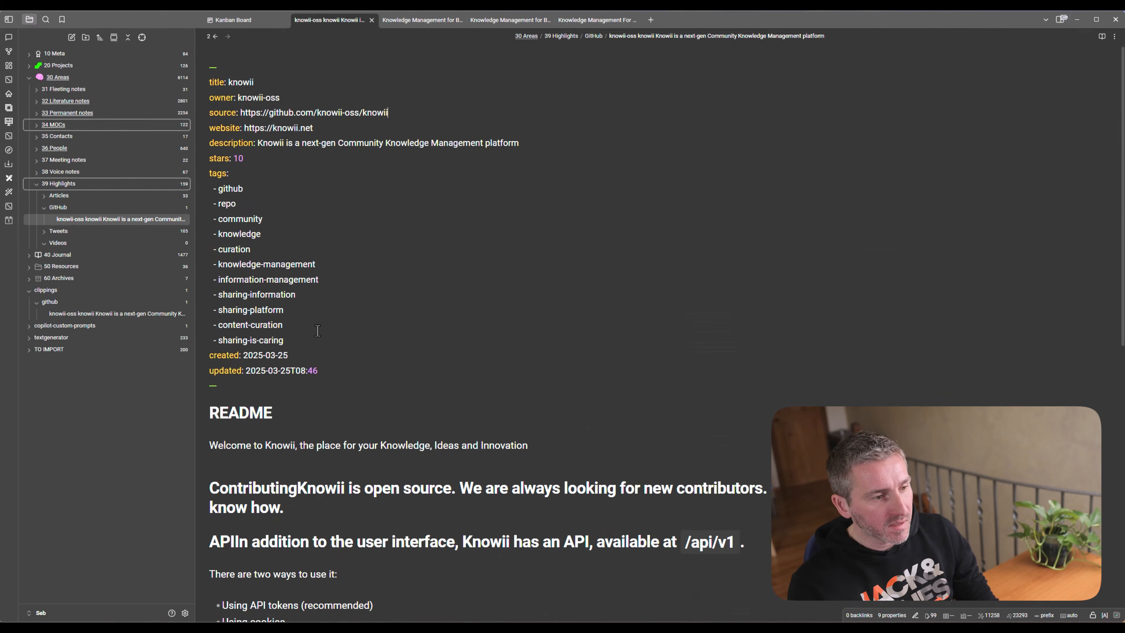
scroll(318, 330, down, 8)
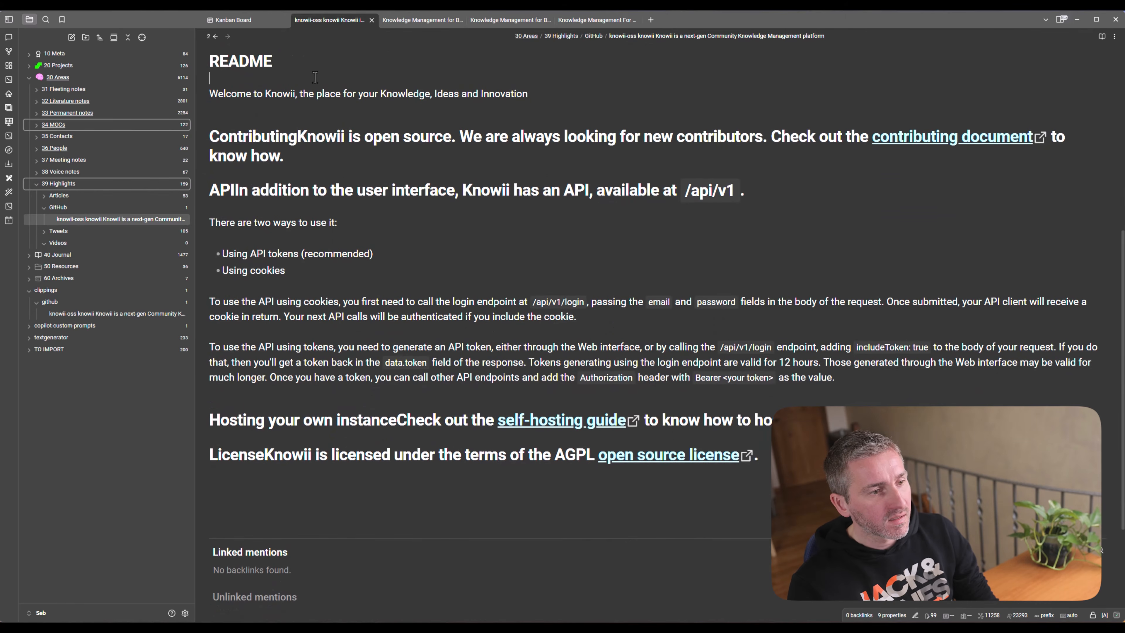
scroll(271, 217, up, 5)
scroll(326, 277, up, 3)
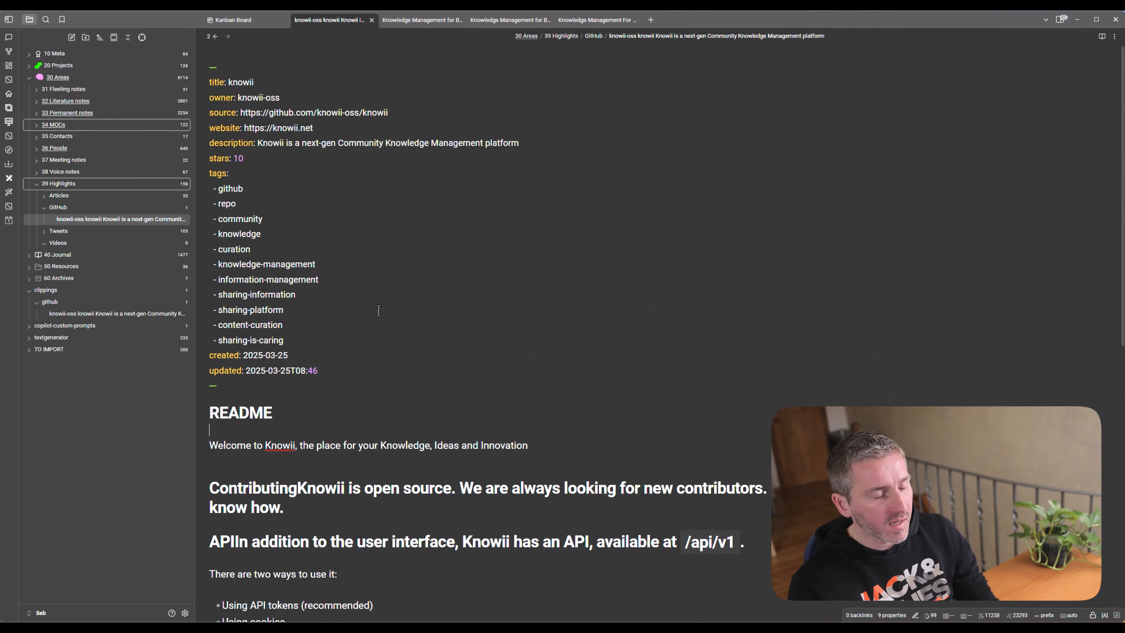
drag(324, 341, 218, 186)
right_click(217, 184)
click(309, 180)
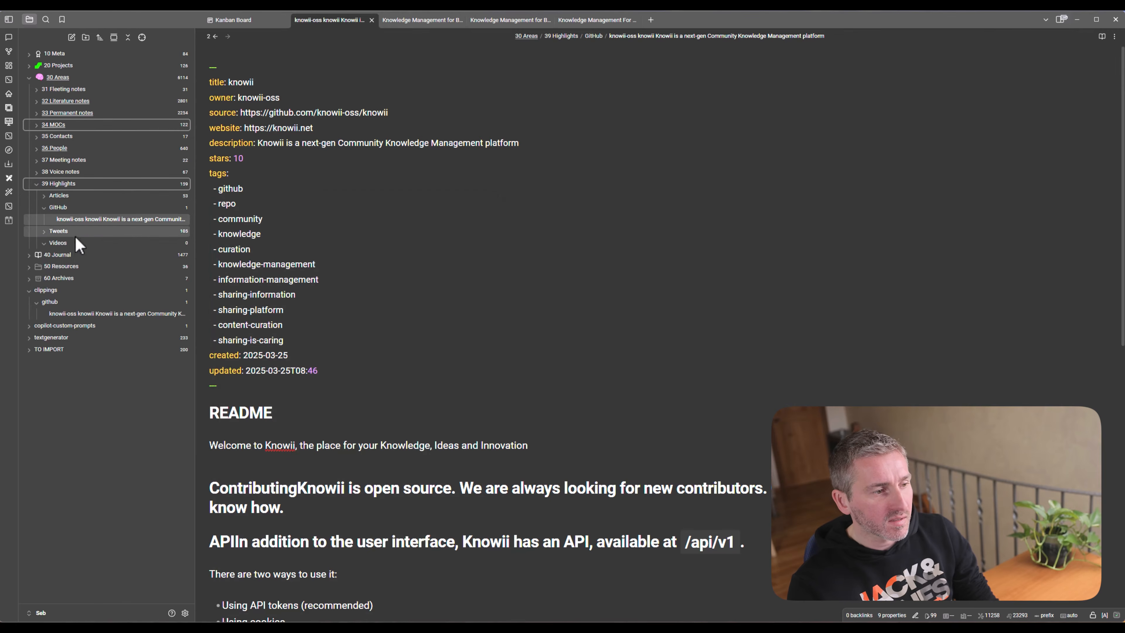
- Delete the clipped knowii note from the GitHub folder under 39 Highlights
right_click(97, 220)
click(125, 458)
key(Escape)
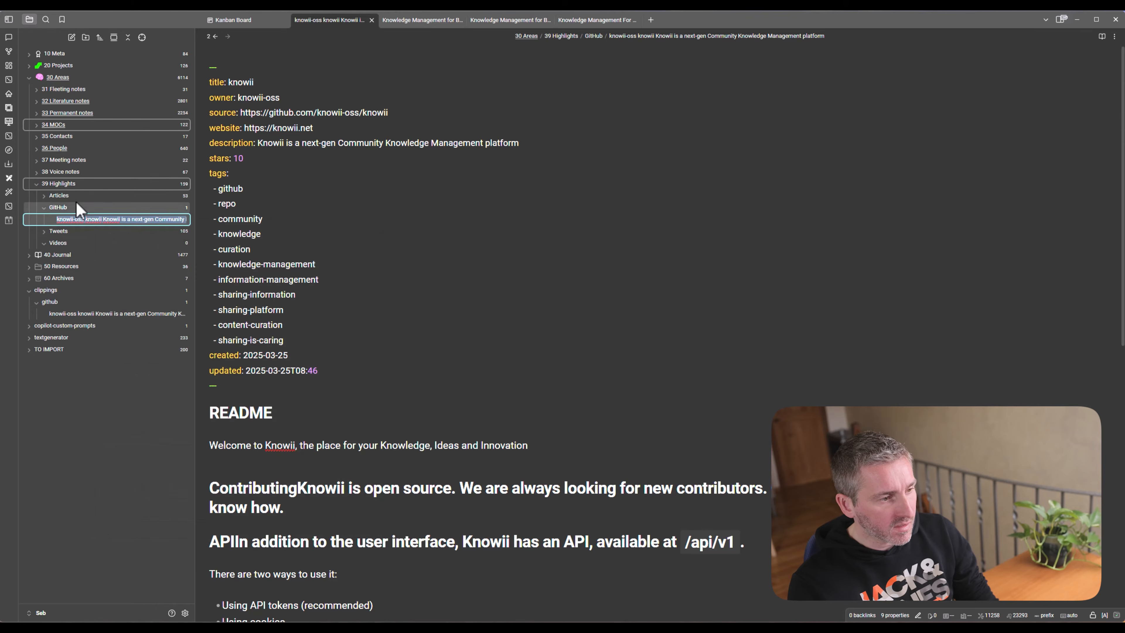
right_click(72, 218)
click(126, 456)
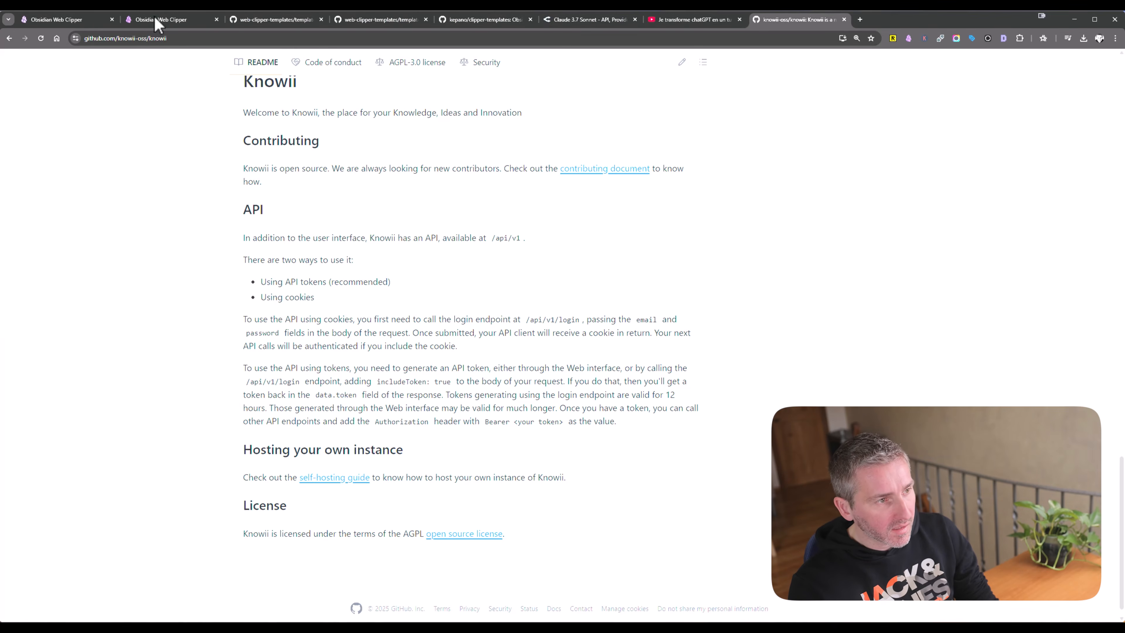
- Replace the tags value of the GitHub Repository template with type/highlights,highlights/github
click(156, 20)
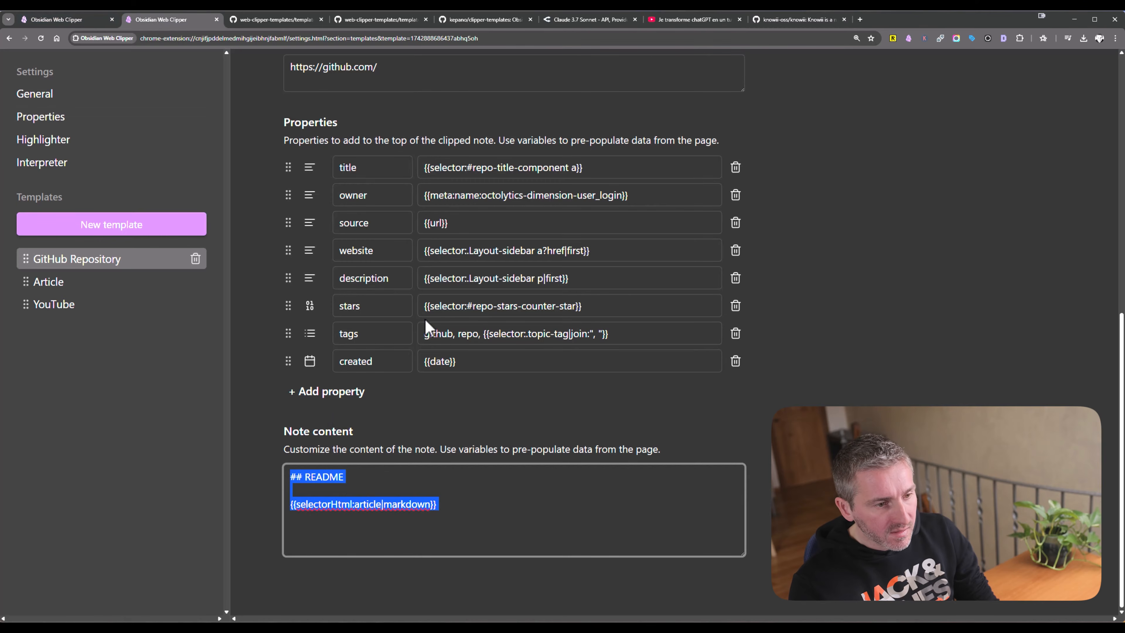
click(447, 335)
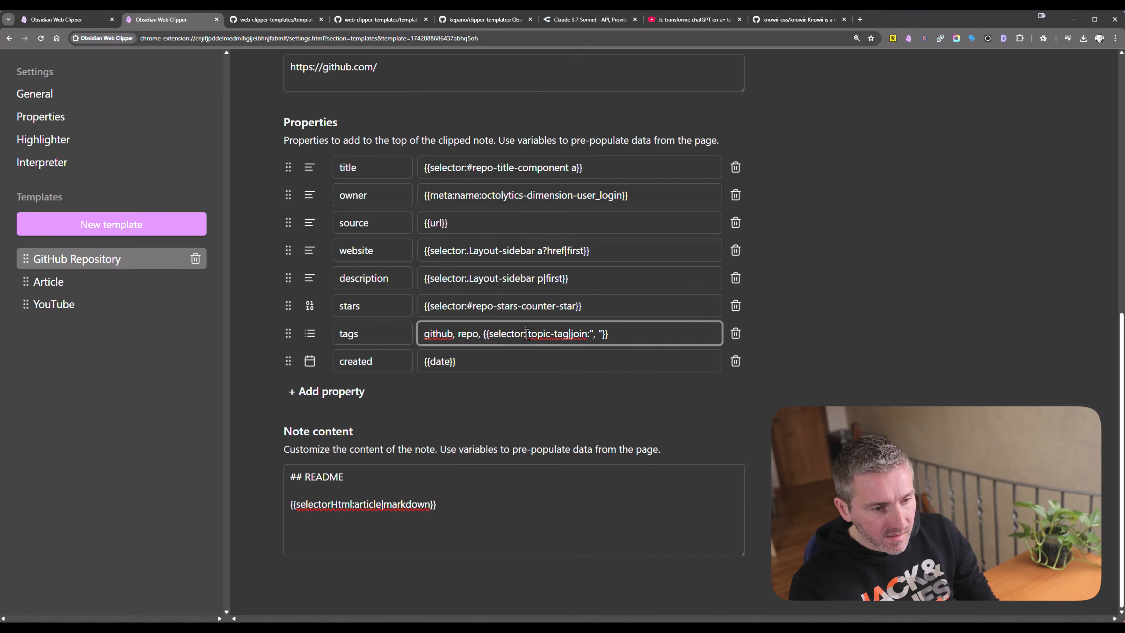
shift+click(465, 333)
key(ctrl+a)
key(BackSpace)
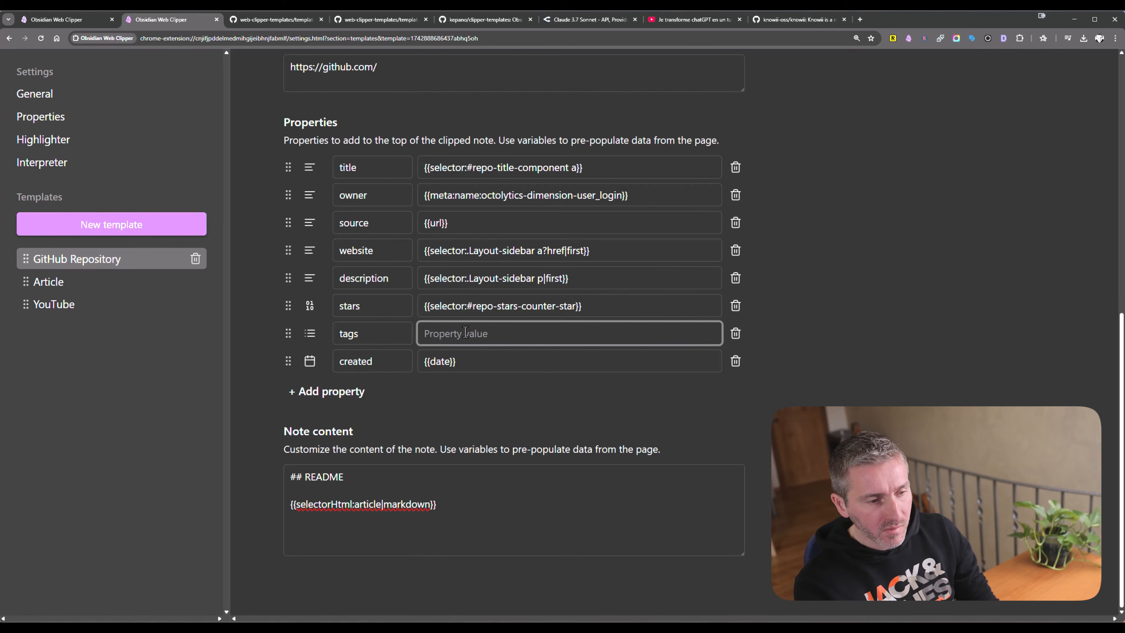
text(type/highlights/)
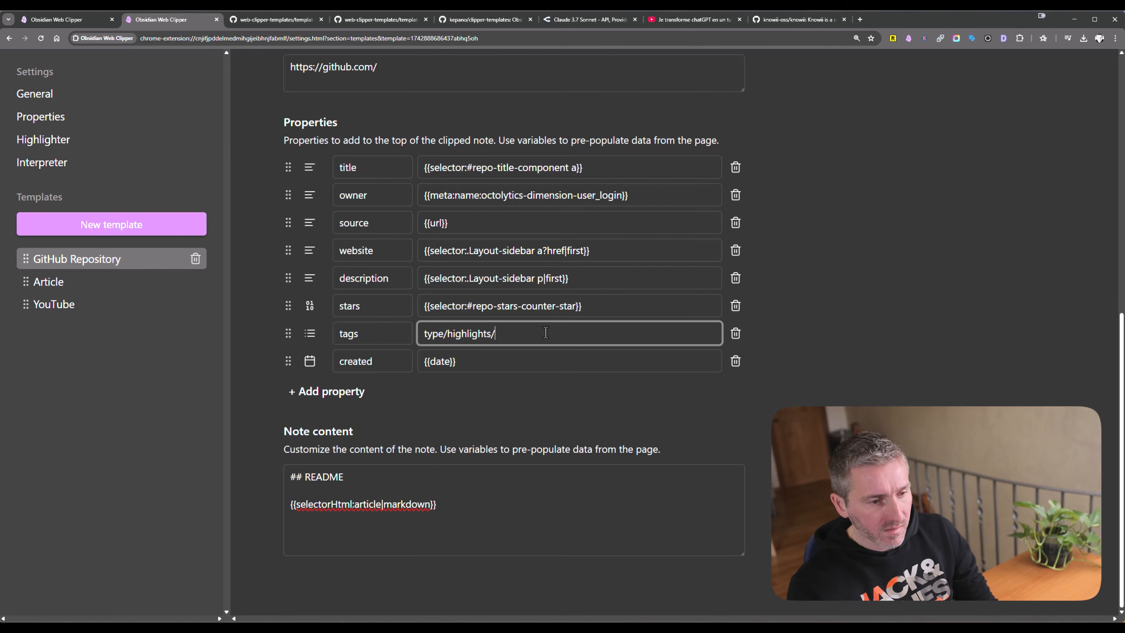
key(BackSpace)
text(,highlights)
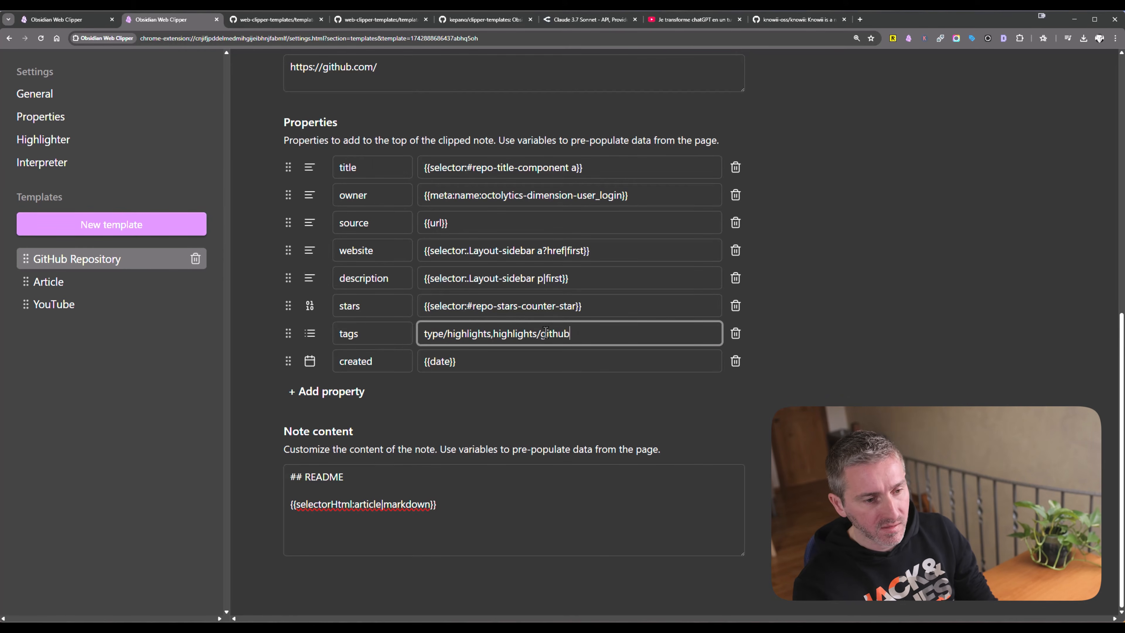
text(/github)
click(852, 308)
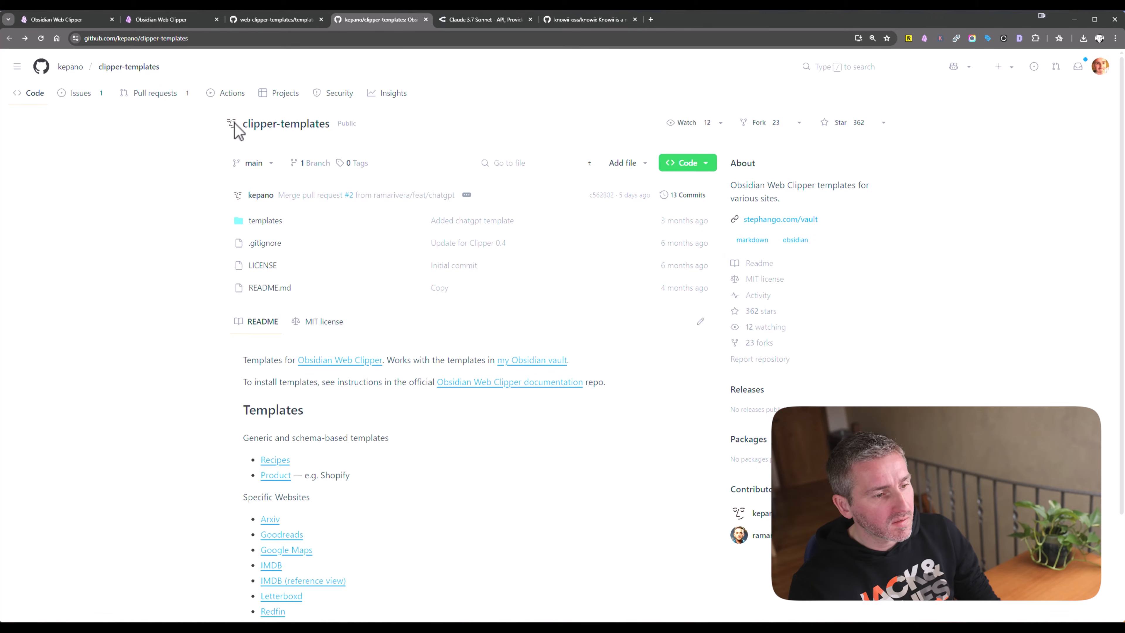
- From the clipper-templates repository's templates folder, open goodreads-clipper.json and wikipedia-clipper.json in separate tabs and close the folder listing
click(265, 221)
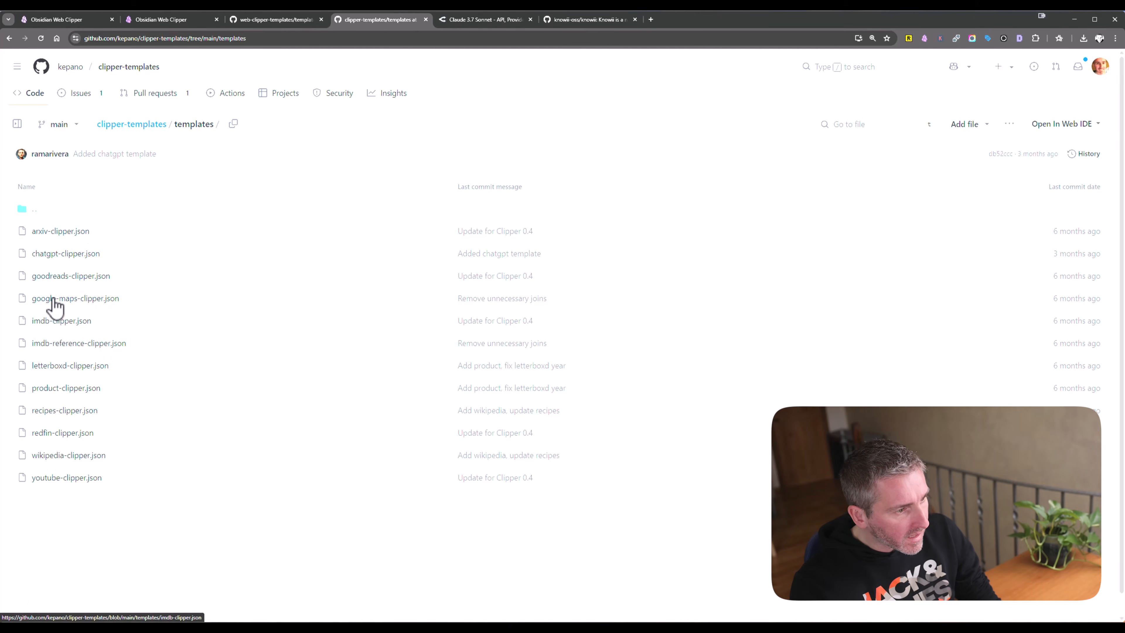
middle_click(73, 278)
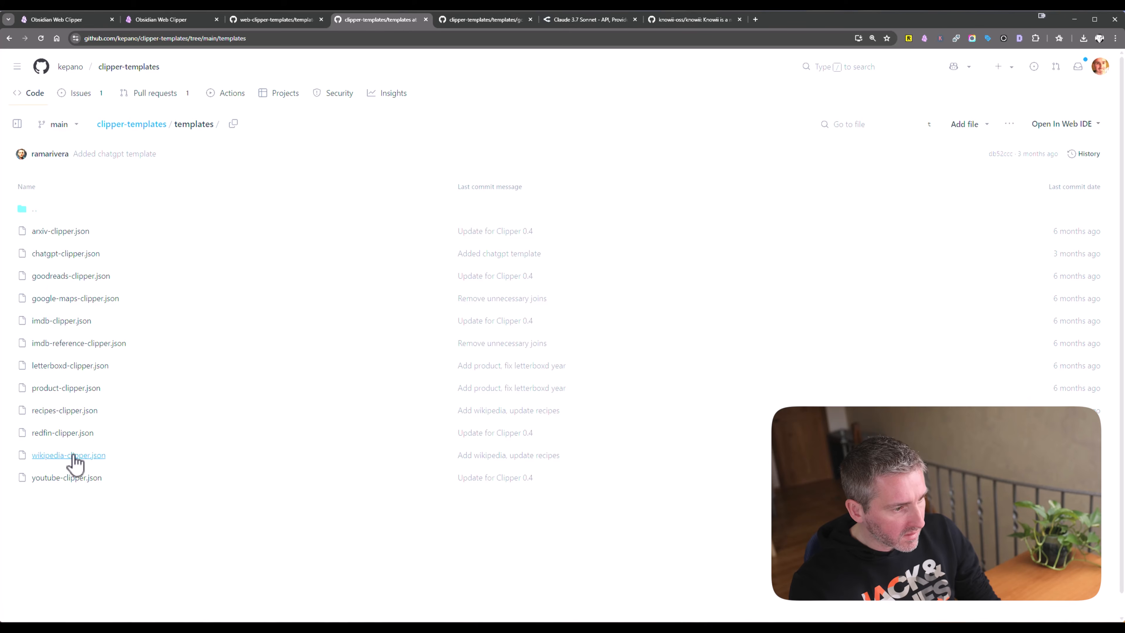
middle_click(62, 460)
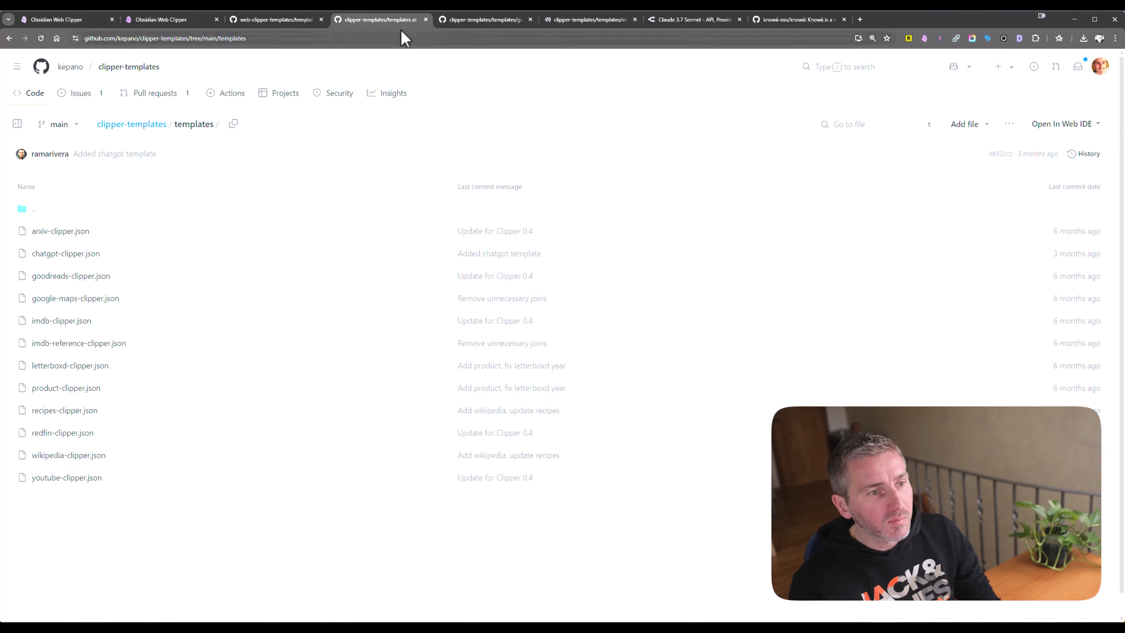
click(425, 19)
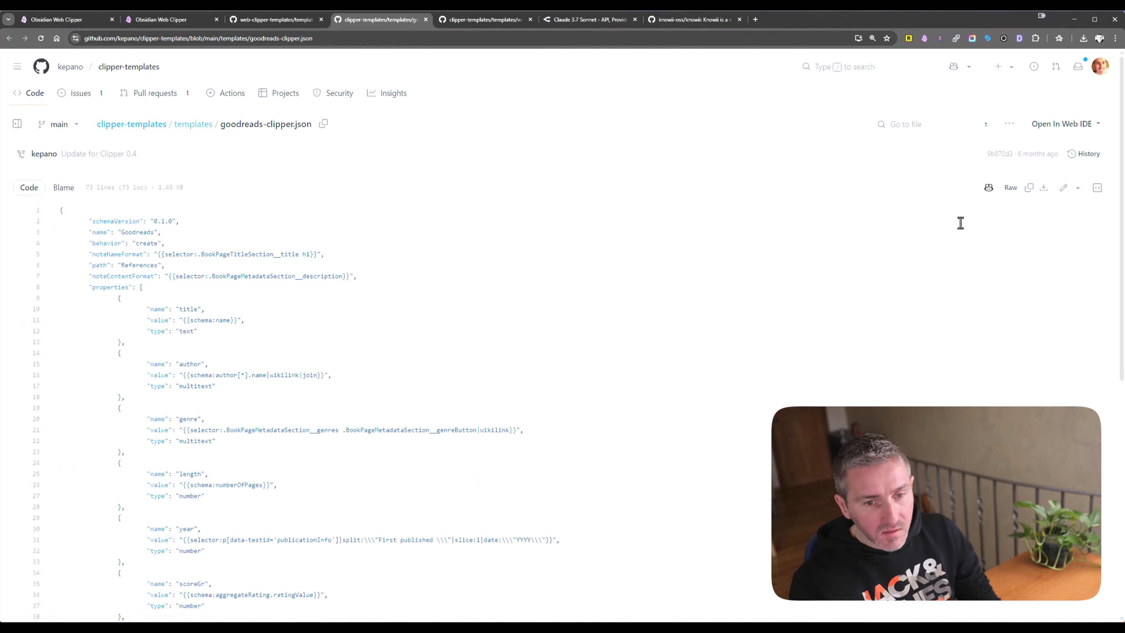
- Download the raw goodreads-clipper.json and wikipedia-clipper.json files to the Downloads folder
click(1043, 187)
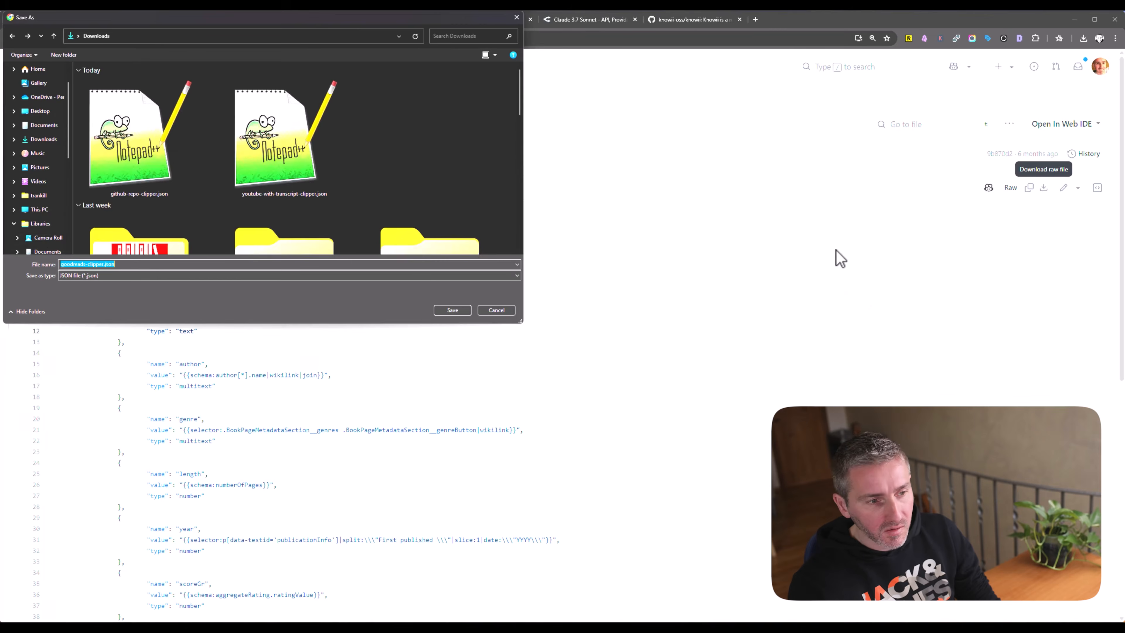
key(Return)
click(472, 22)
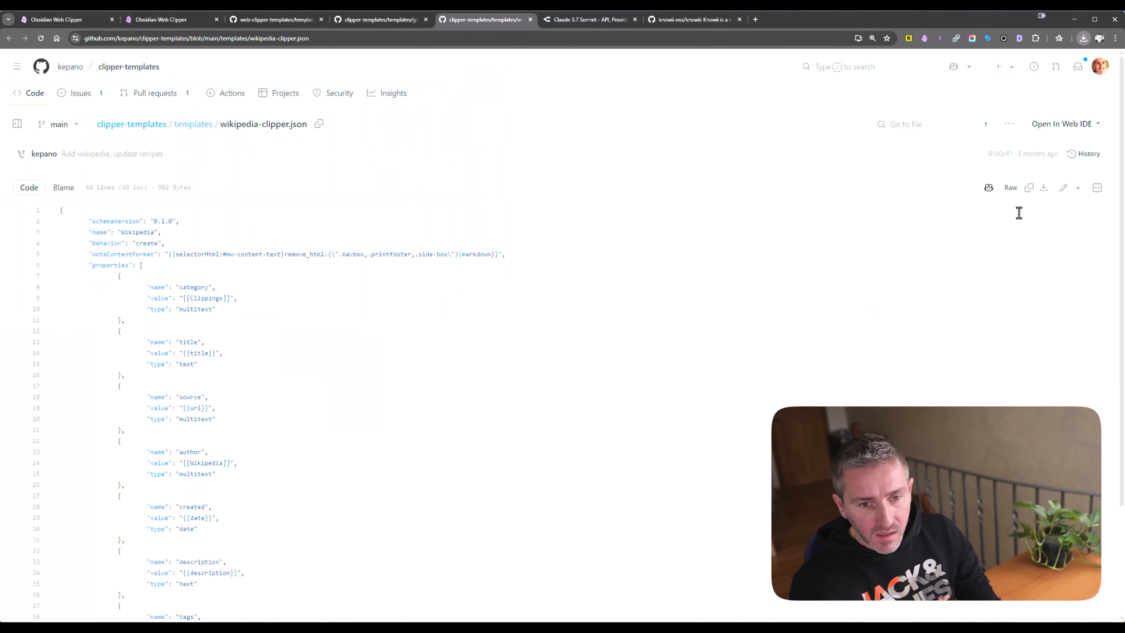
click(1043, 187)
key(Return)
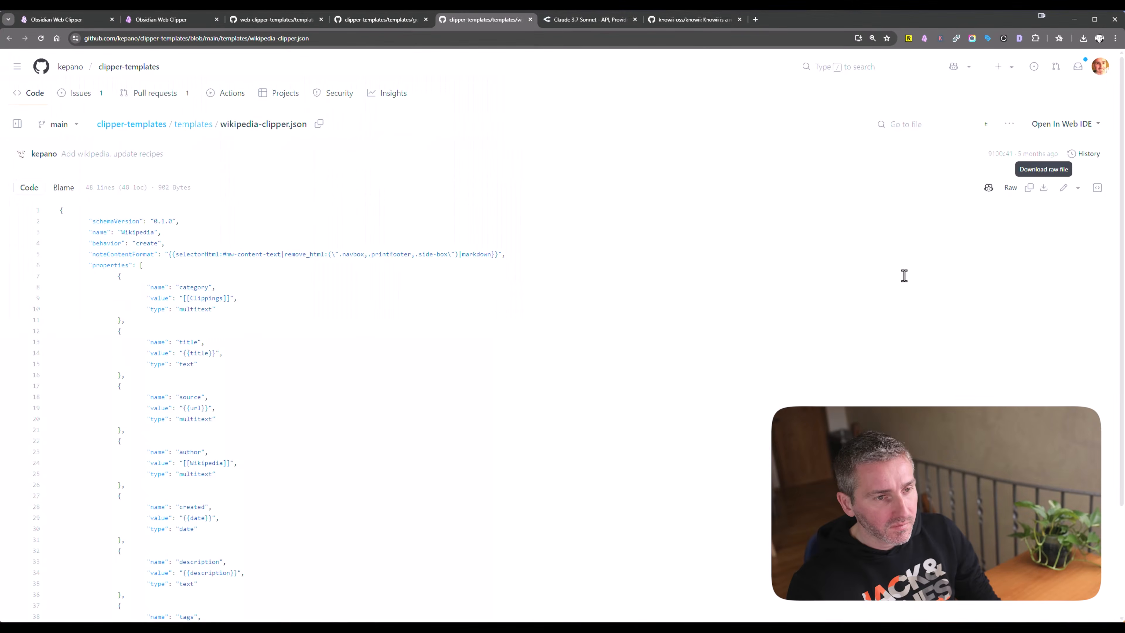
- Close the wikipedia-clipper.json, goodreads-clipper.json and web-clipper-templates browser tabs
click(530, 20)
click(421, 22)
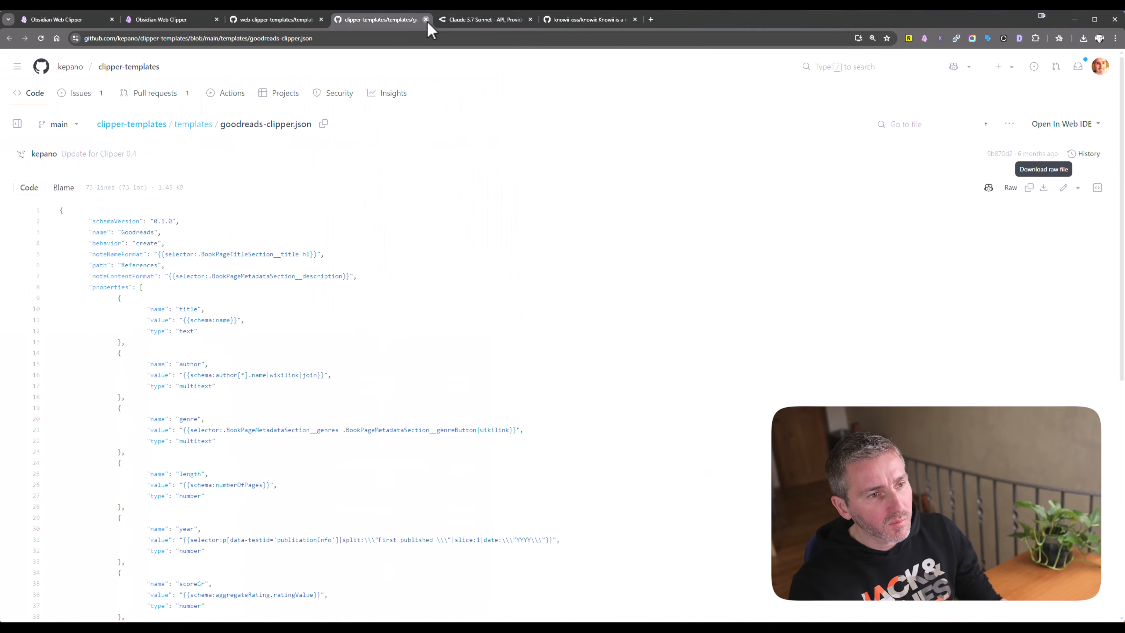
click(426, 20)
click(306, 20)
click(321, 19)
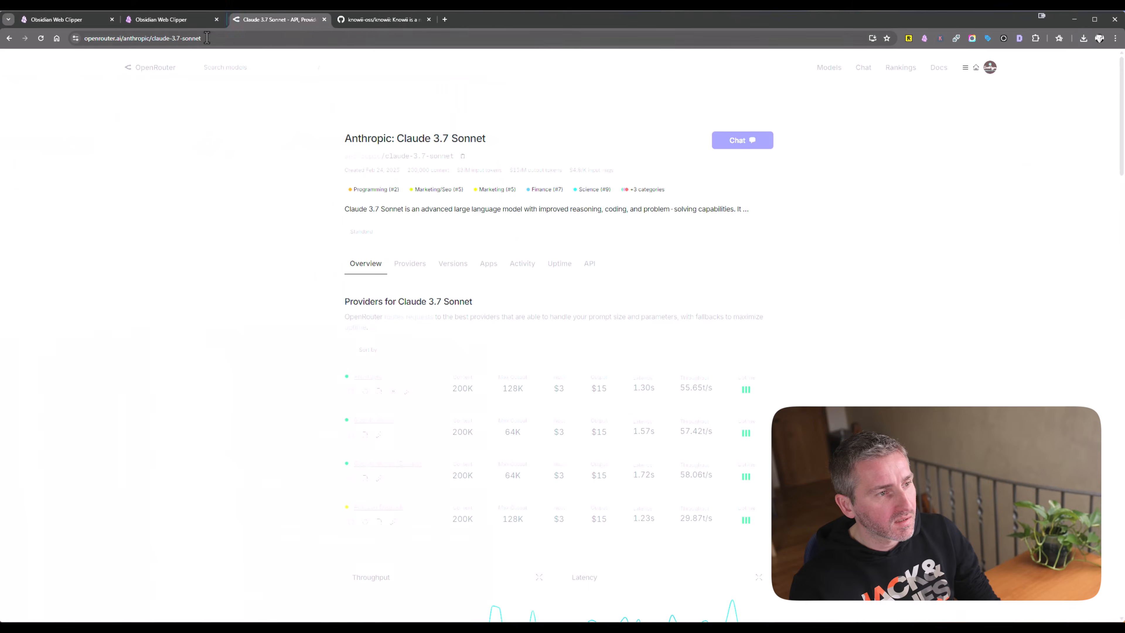
- Import goodreads-clipper.json from Downloads as a new template in the Web Clipper settings
click(173, 20)
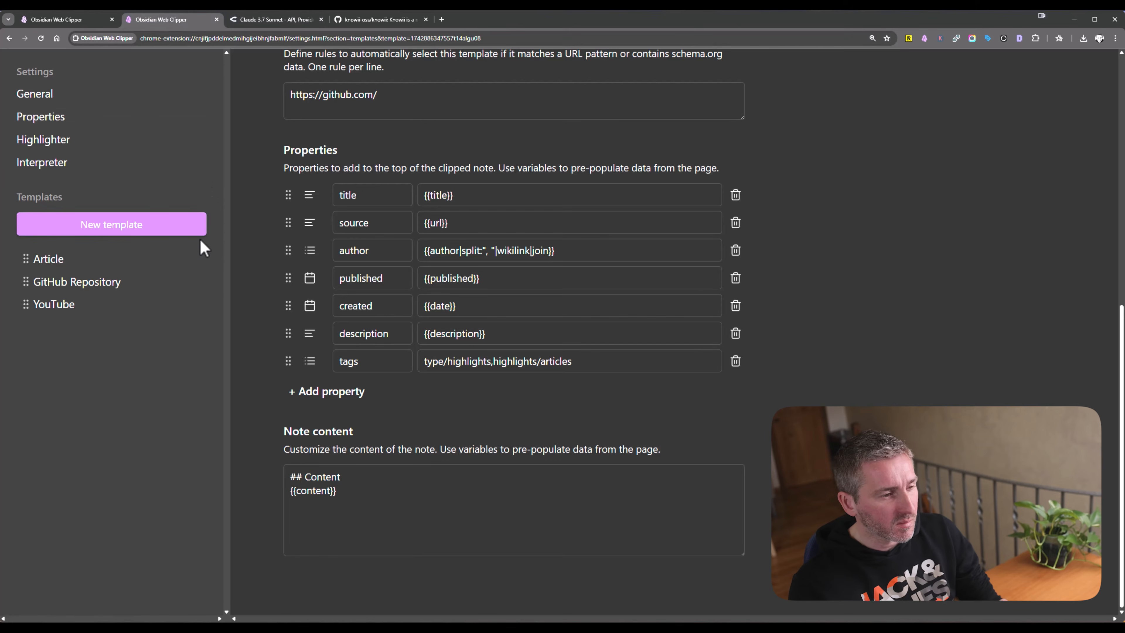
scroll(502, 252, up, 10)
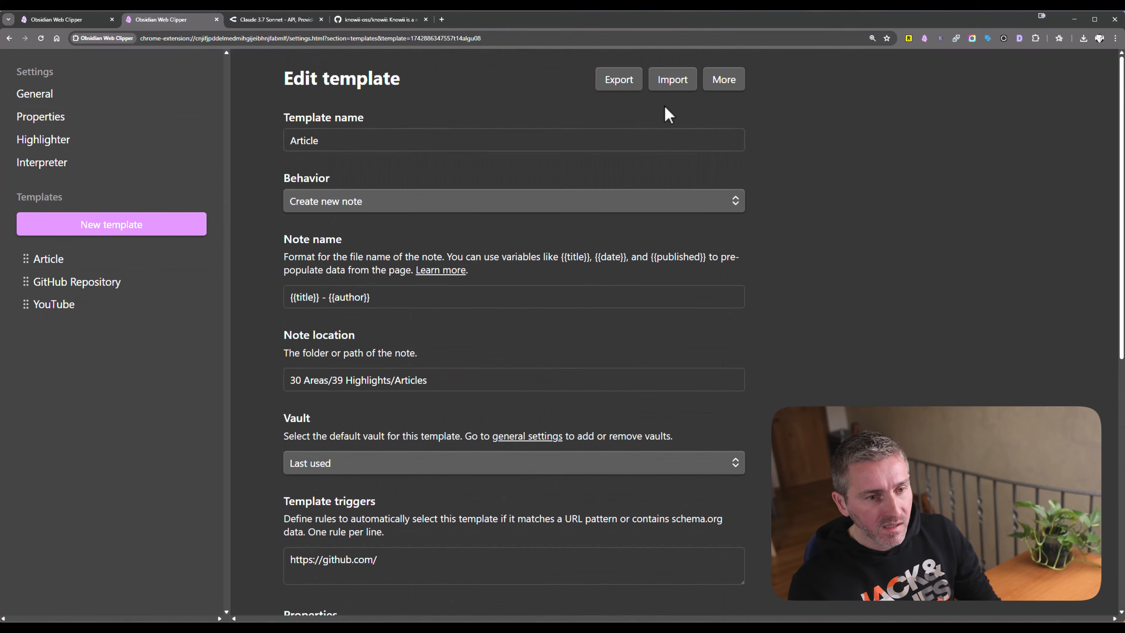
click(676, 88)
click(576, 294)
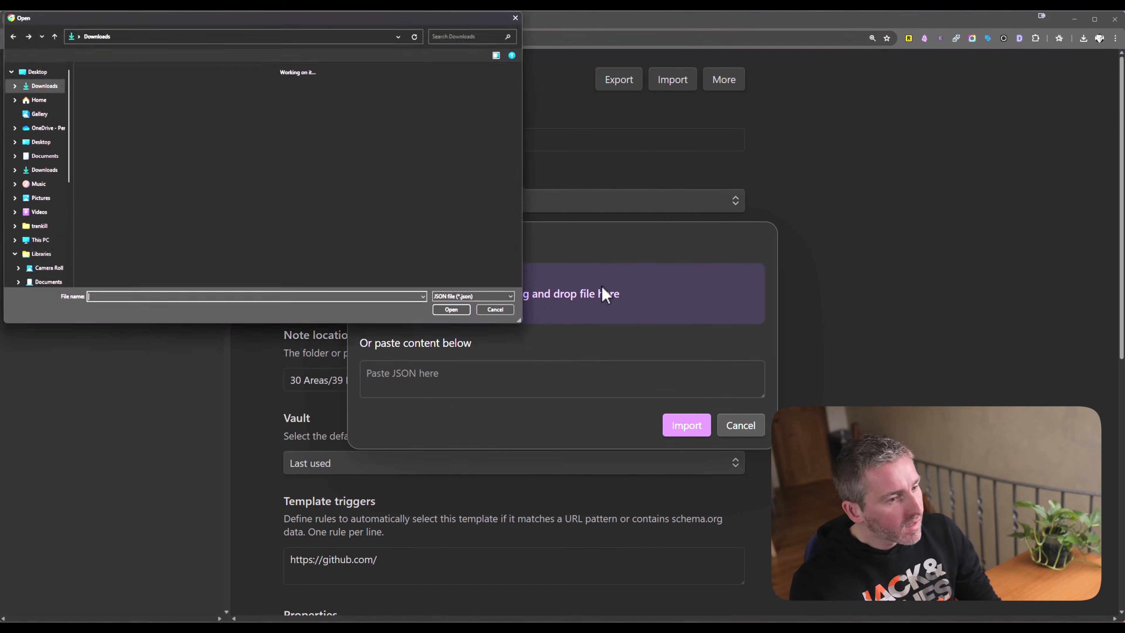
double_click(285, 164)
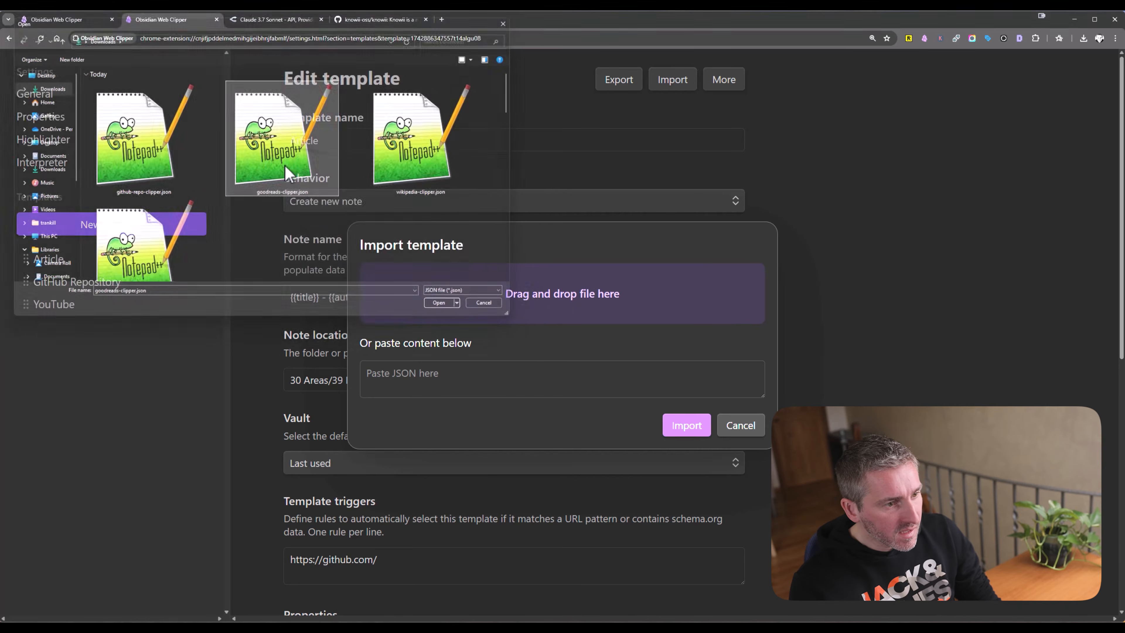
click(333, 141)
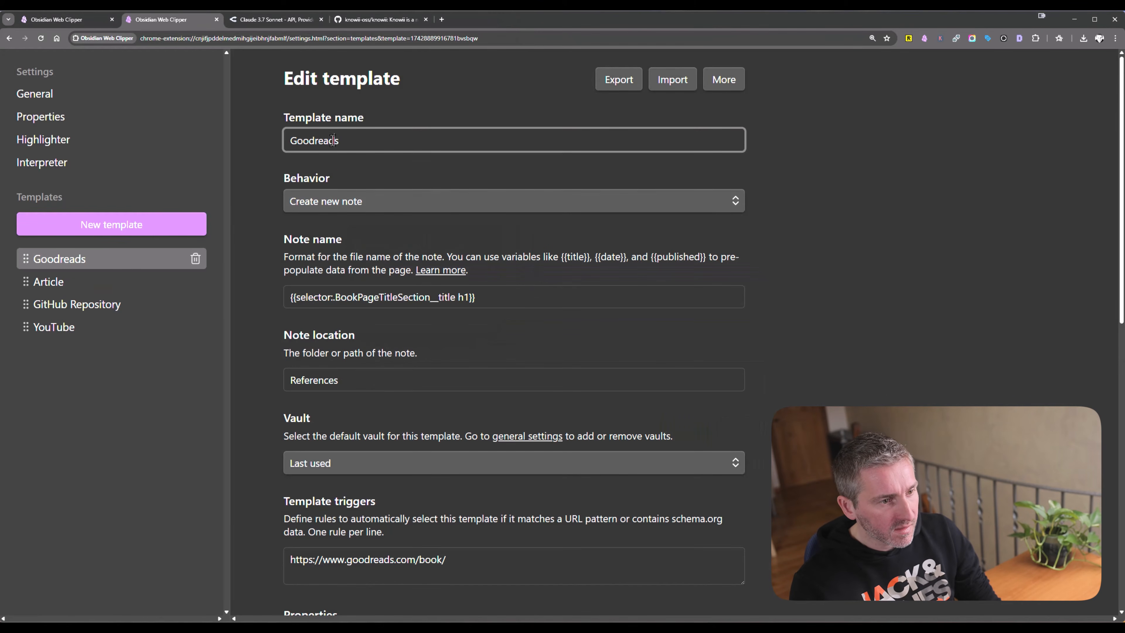
- In Obsidian, create a folder named Books inside 39 Highlights, and return to the Web Clipper settings
key(alt+Tab)
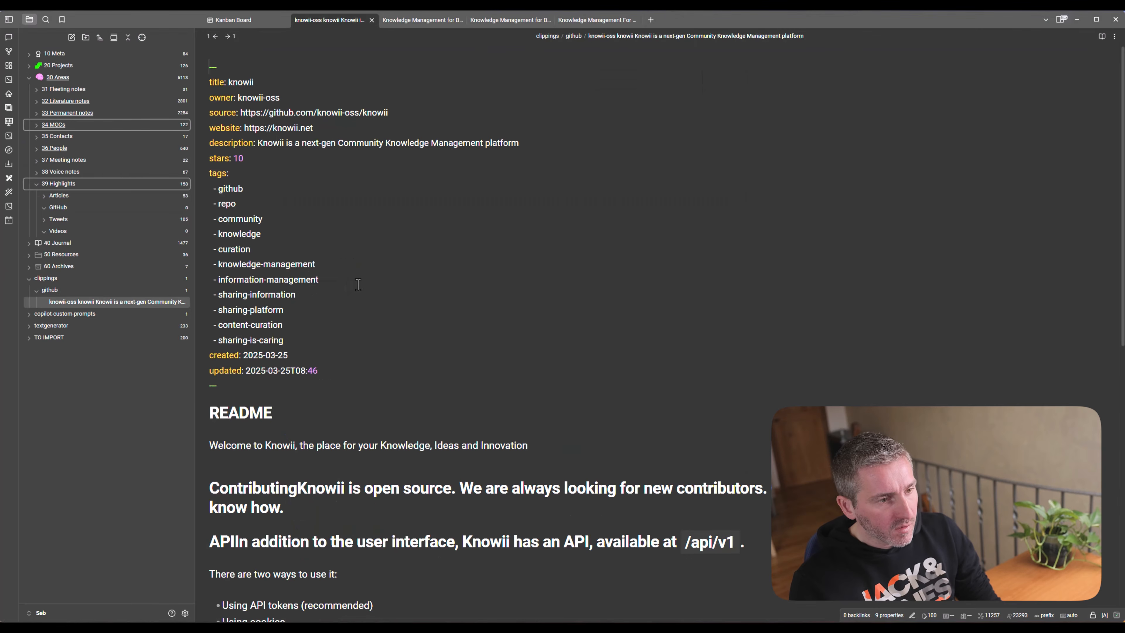
right_click(62, 183)
click(84, 203)
text(B)
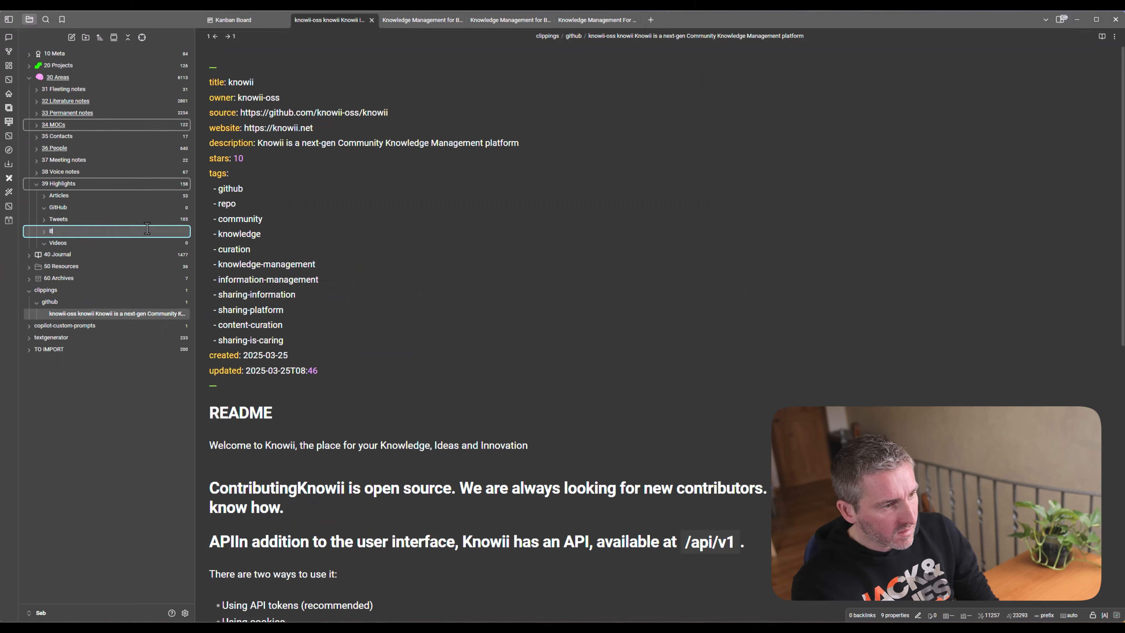
text(ooks)
key(Return)
key(alt+Tab)
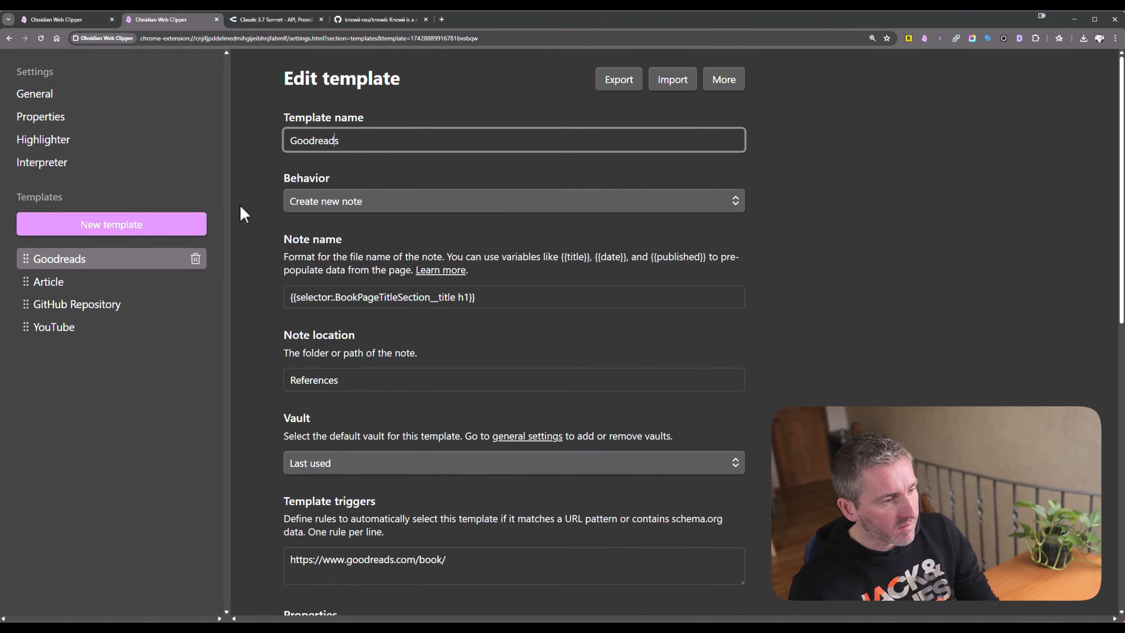
- Set the Goodreads template's note location to 30 Areas/39 Highlights/Books, reusing the path from the Article template
drag(353, 140, 275, 134)
click(253, 143)
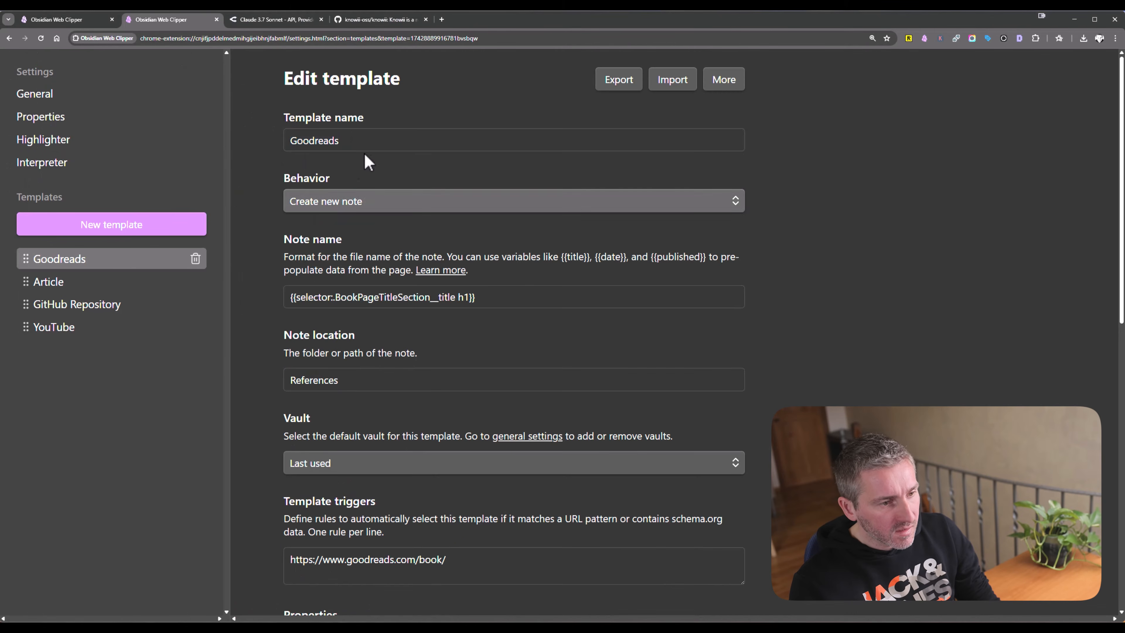
scroll(364, 158, down, 2)
click(81, 282)
triple_click(315, 291)
key(ctrl+c)
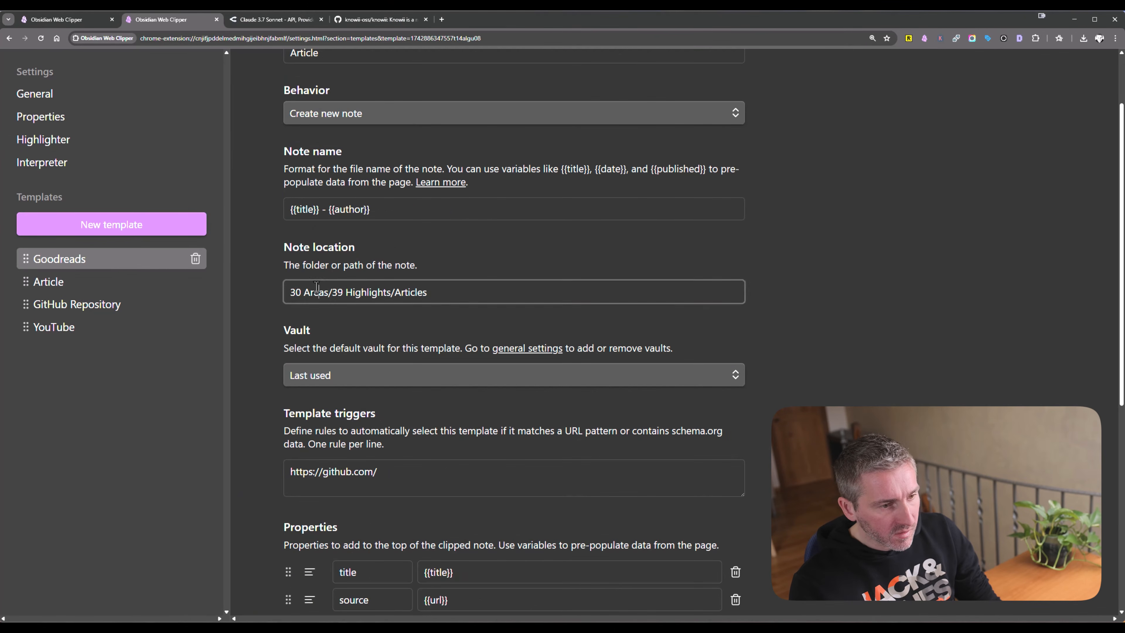
click(67, 264)
triple_click(337, 291)
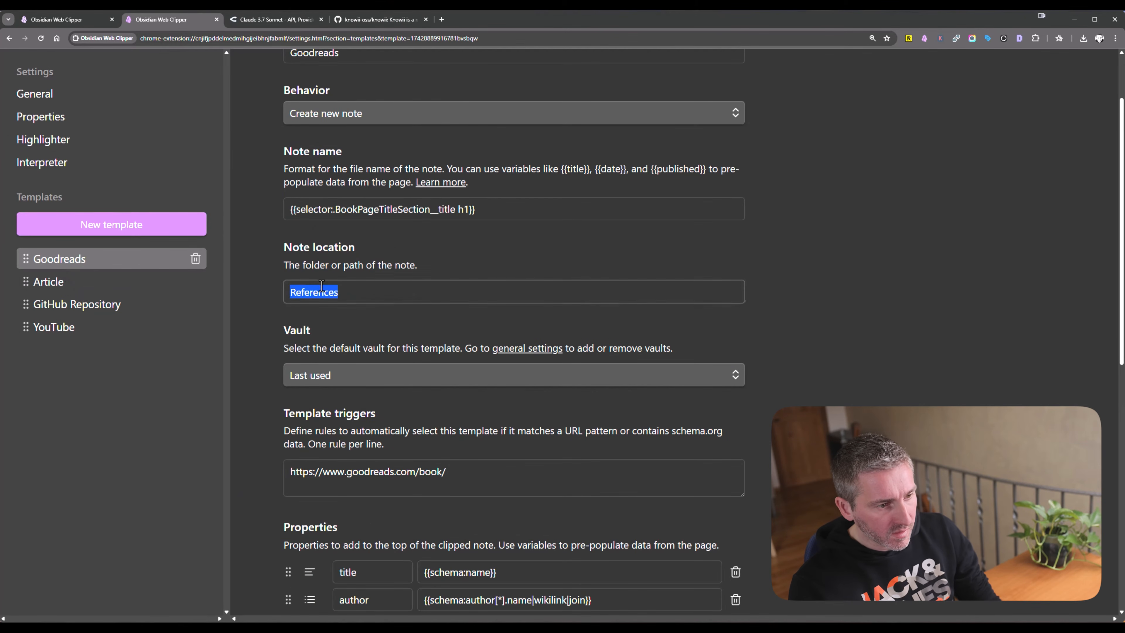
key(ctrl+v)
double_click(420, 291)
text(Books)
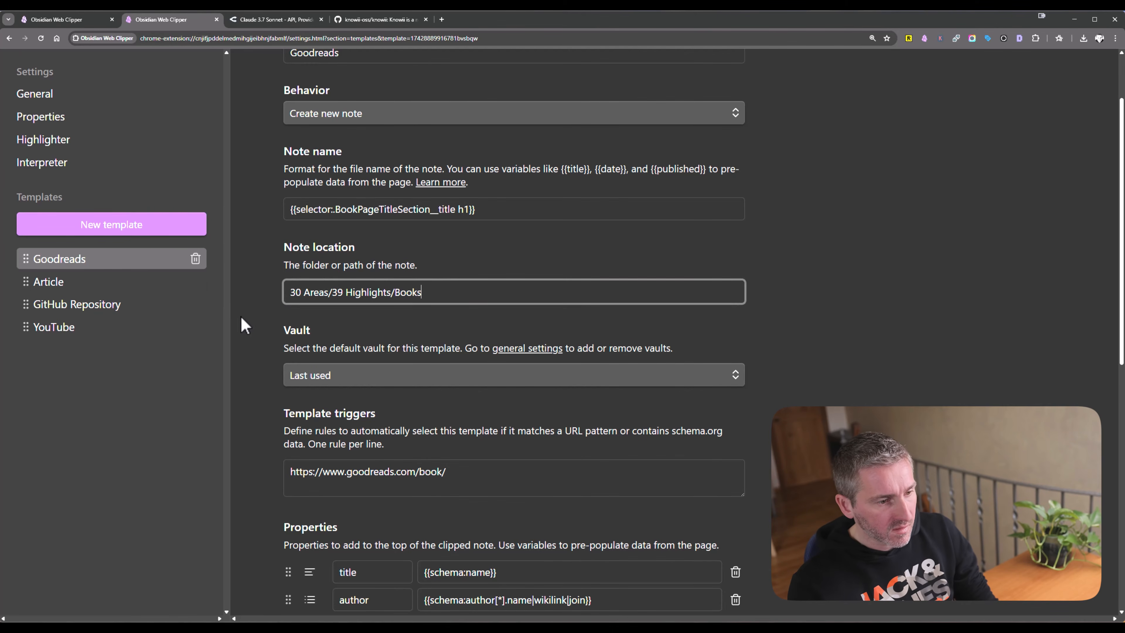
click(258, 322)
- Review the Goodreads template's trigger URL and its title, author, genre and length properties
scroll(274, 322, down, 5)
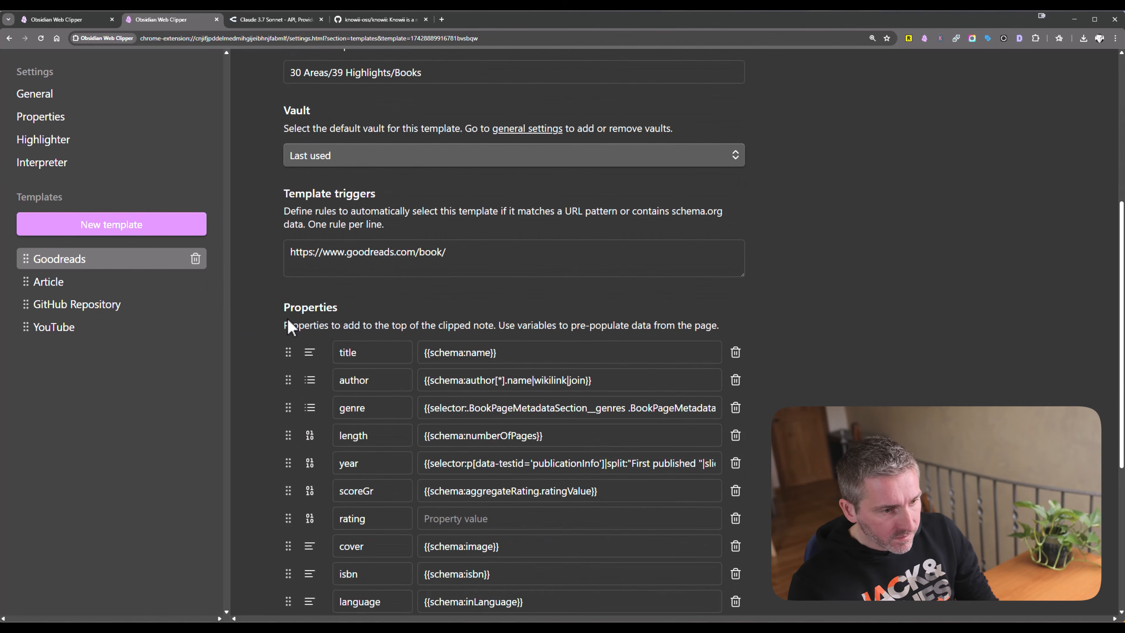
triple_click(392, 252)
triple_click(353, 263)
click(412, 252)
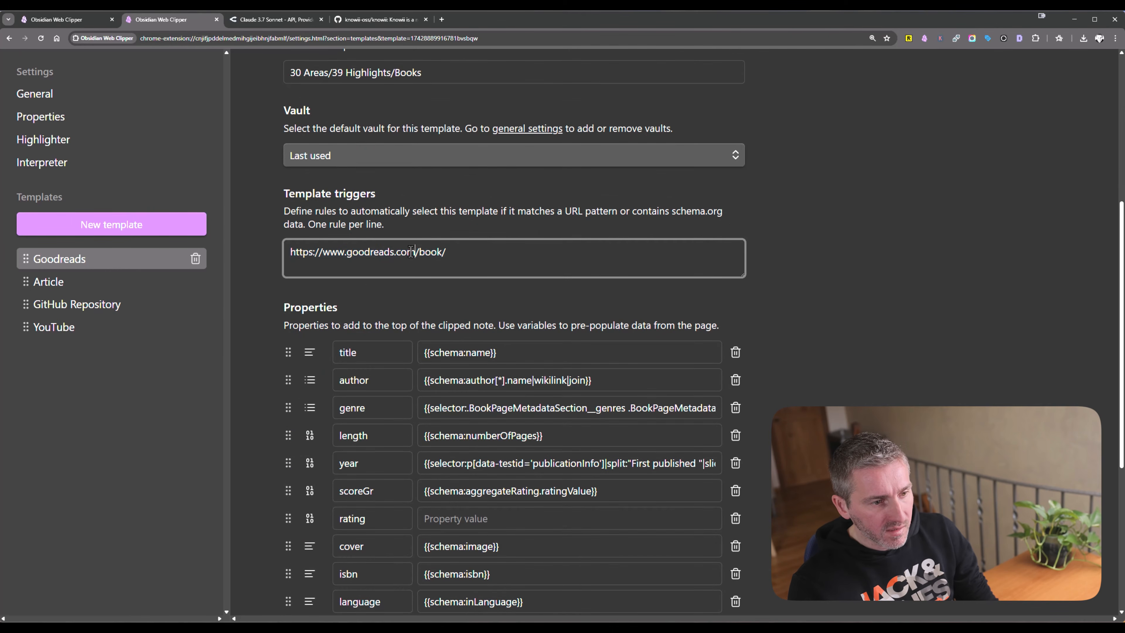
shift+click(349, 253)
click(407, 251)
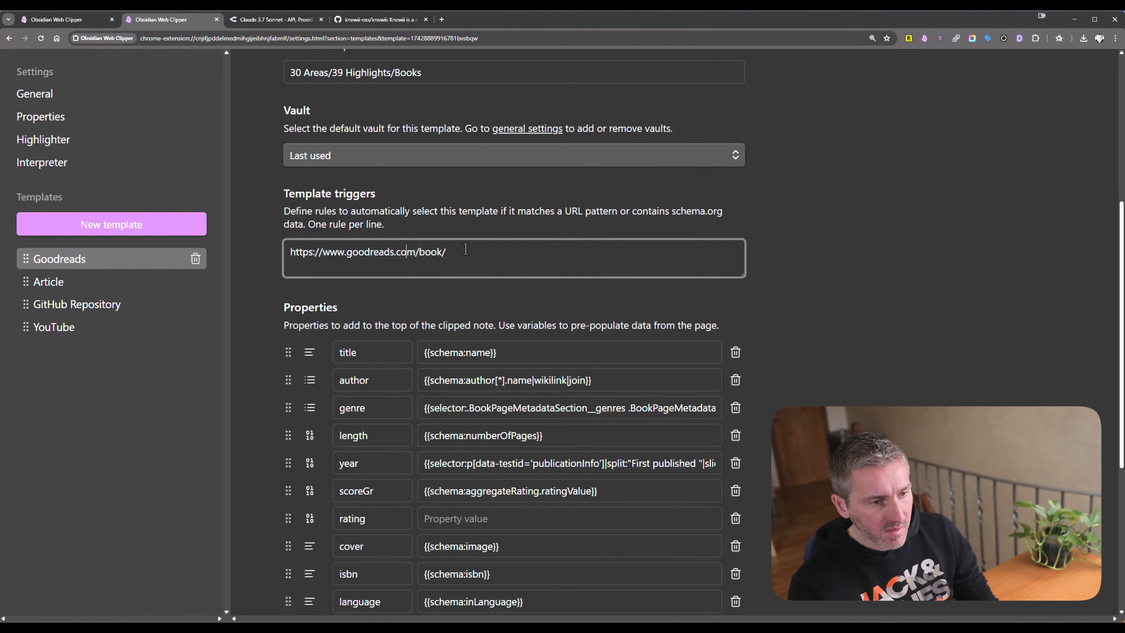
drag(479, 251, 397, 253)
click(244, 221)
scroll(278, 264, down, 4)
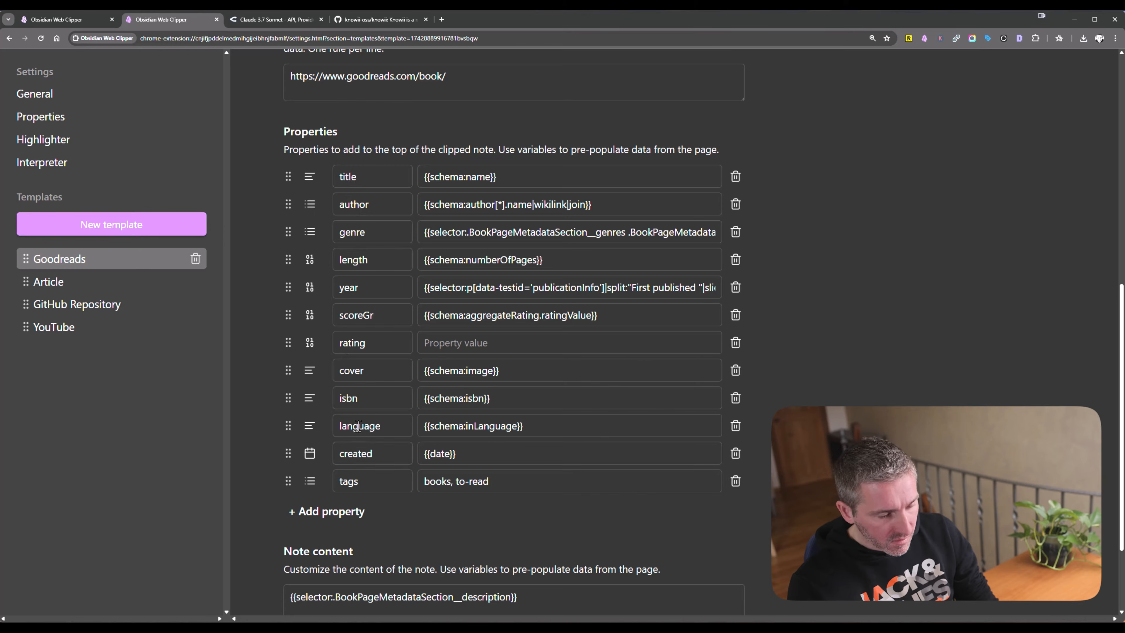
double_click(354, 176)
double_click(354, 203)
double_click(349, 231)
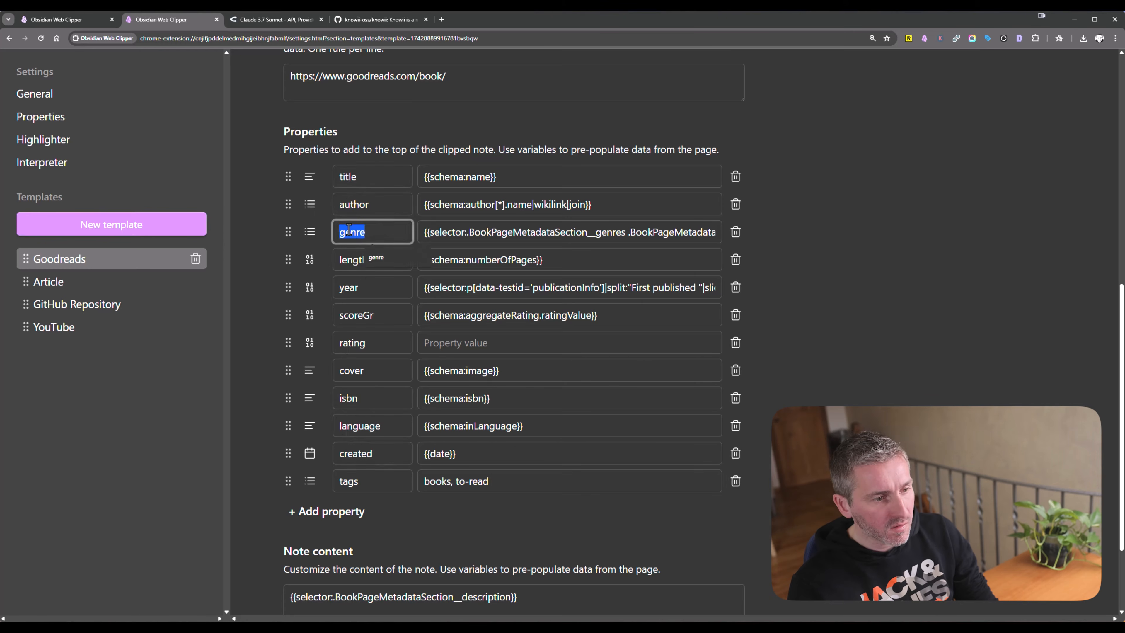
double_click(356, 259)
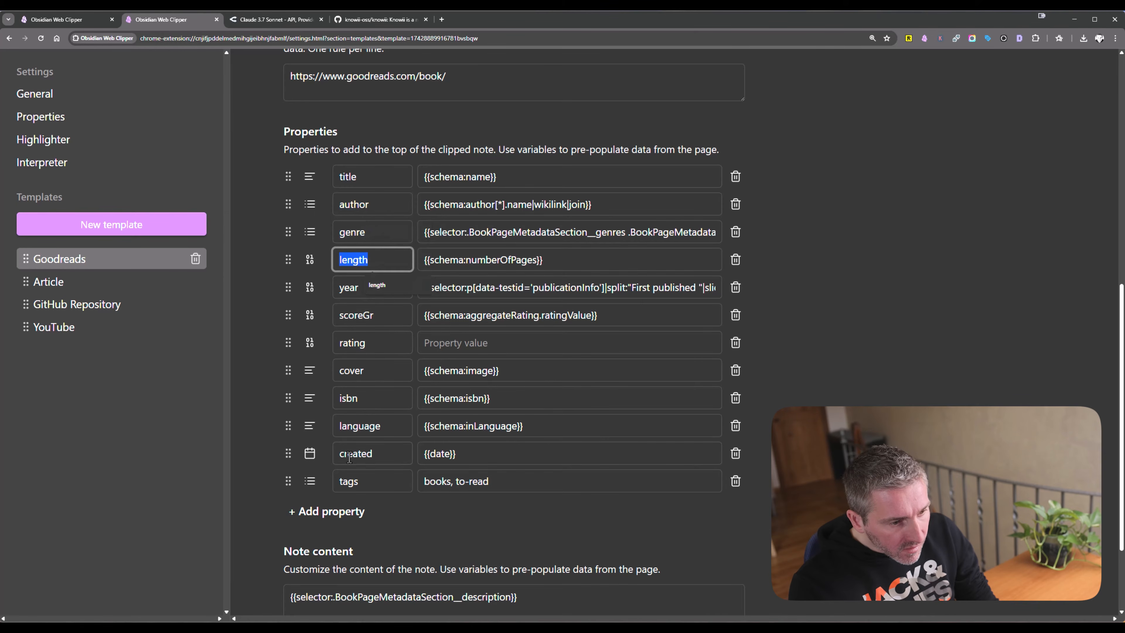
- Set the Goodreads template's tags to type/highlights,highlights/books, reusing the tags value from the Article template
scroll(399, 443, down, 3)
triple_click(575, 363)
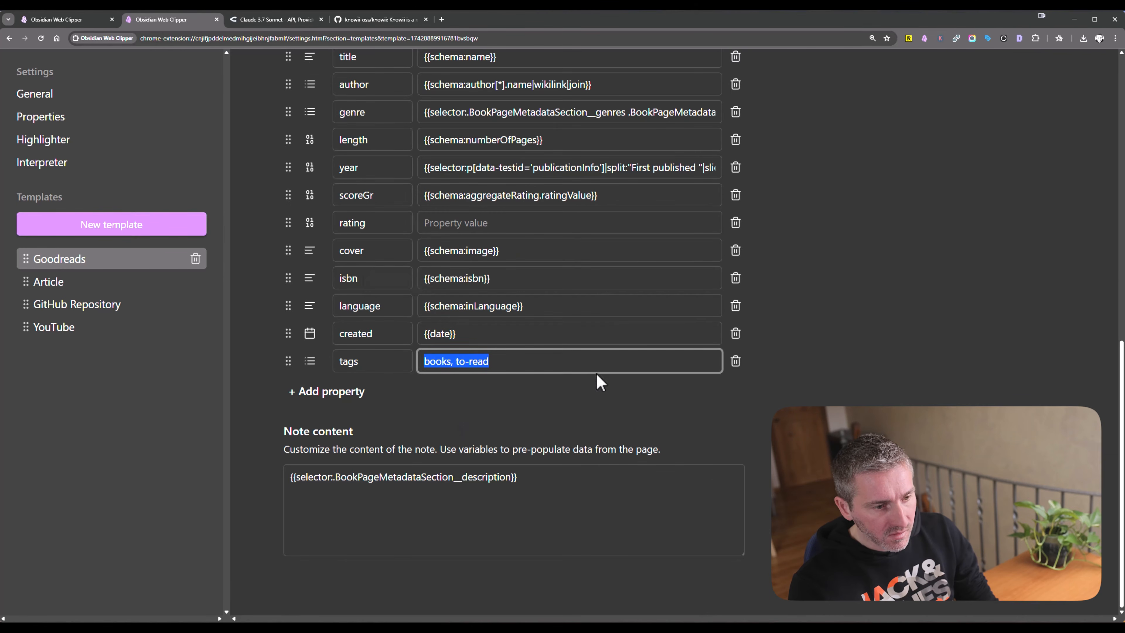
click(78, 286)
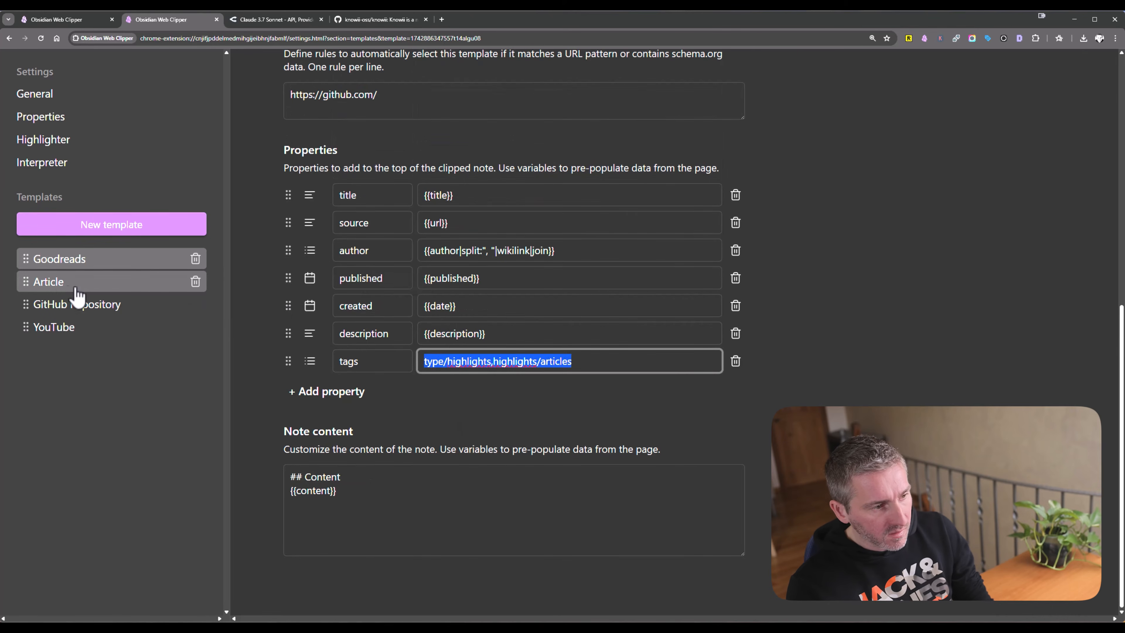
click(80, 261)
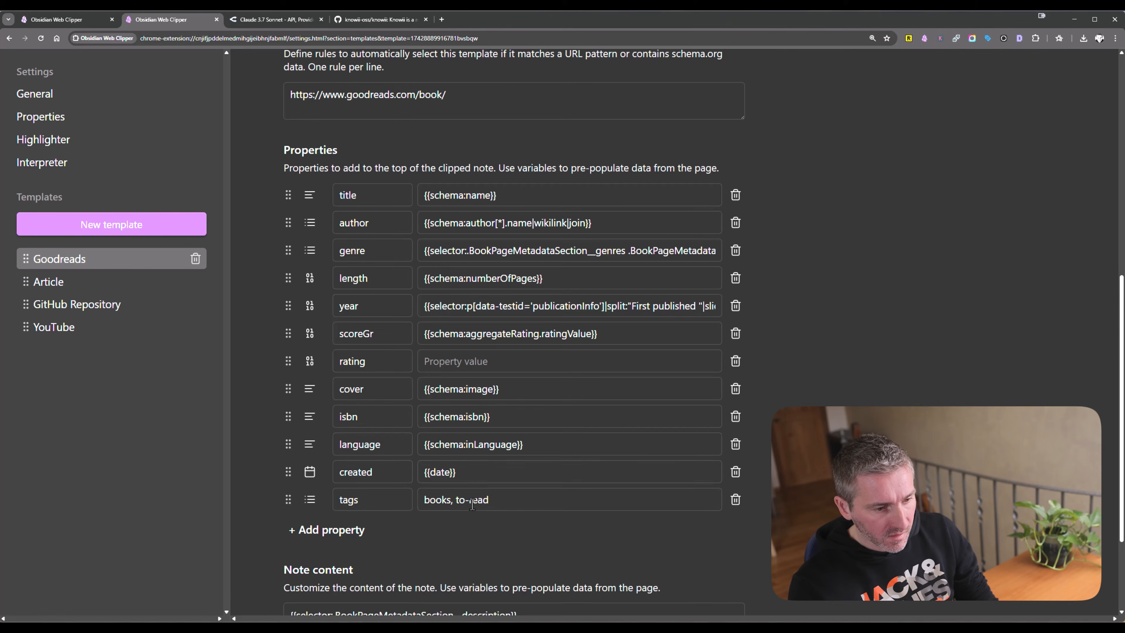
drag(518, 499, 393, 502)
text(type/highlights,highlights/articles)
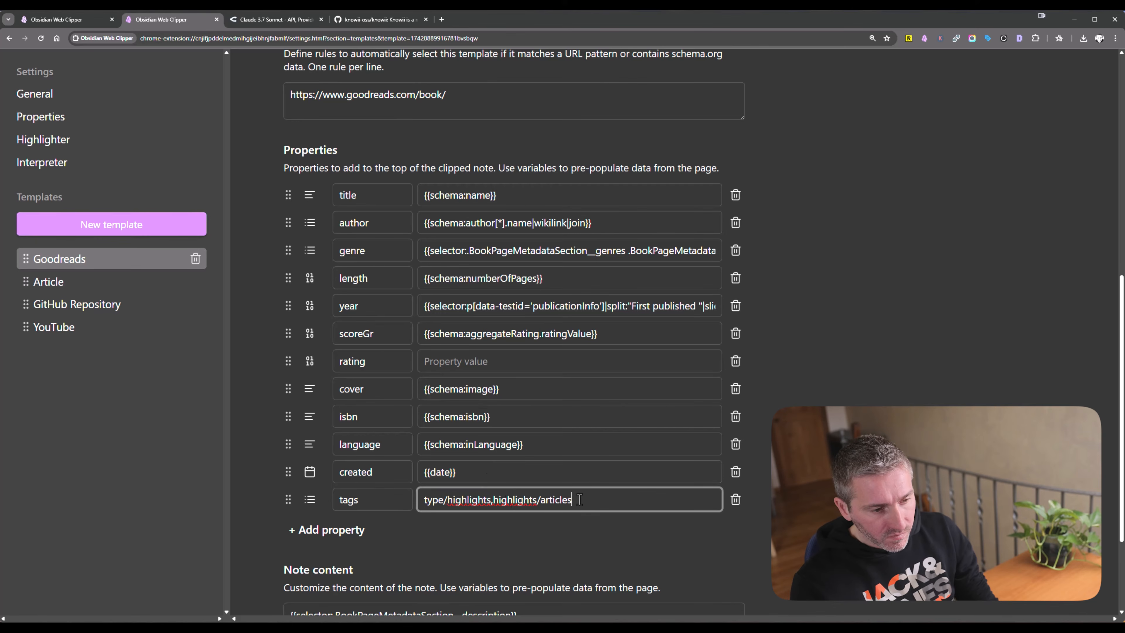
double_click(553, 500)
text(books)
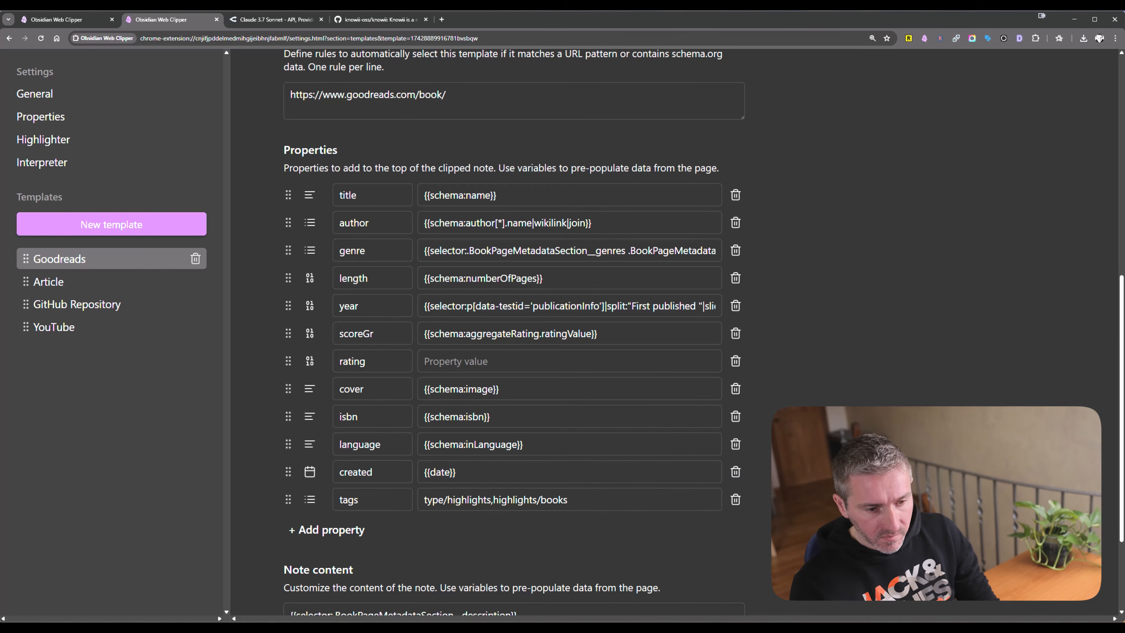
- Examine the selector variable for the book description in the Goodreads template's note content
scroll(766, 306, down, 3)
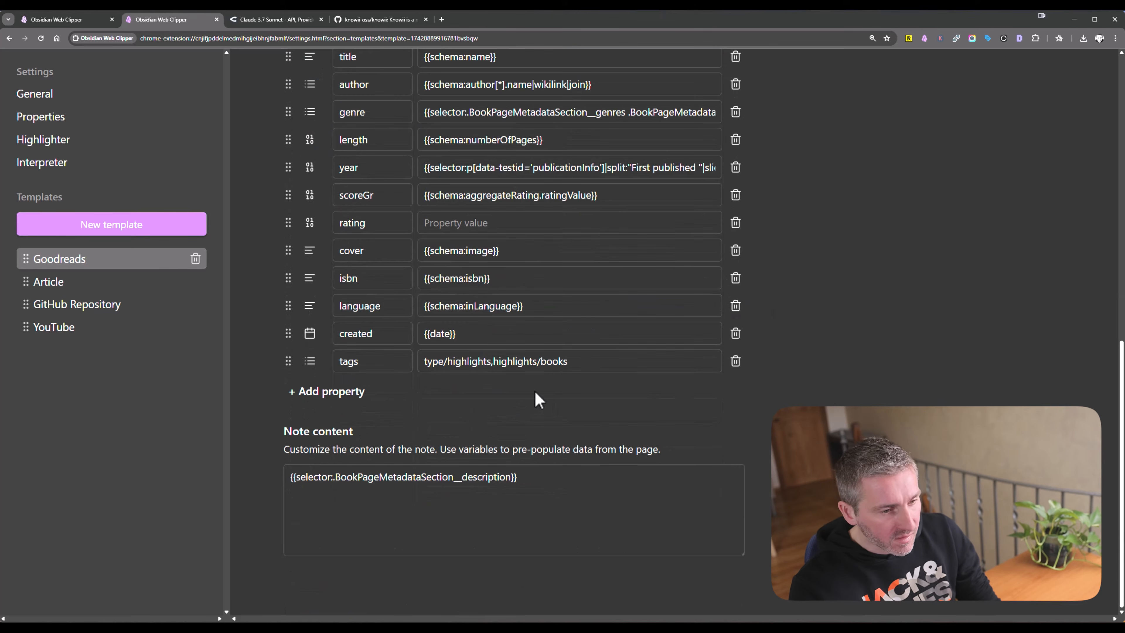
triple_click(580, 481)
click(340, 478)
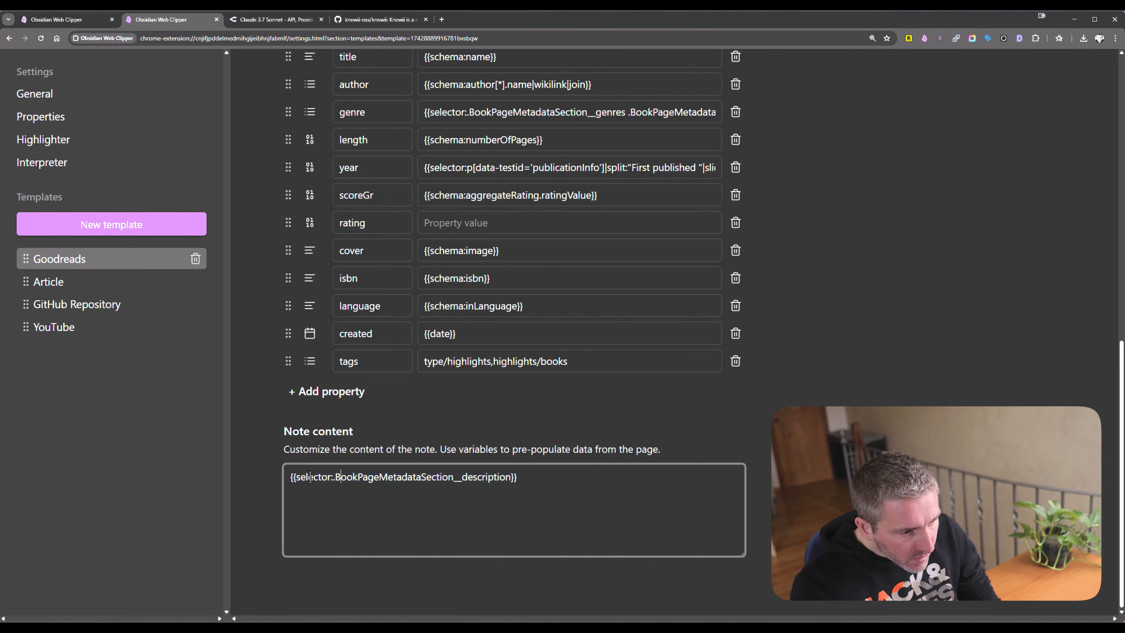
double_click(404, 477)
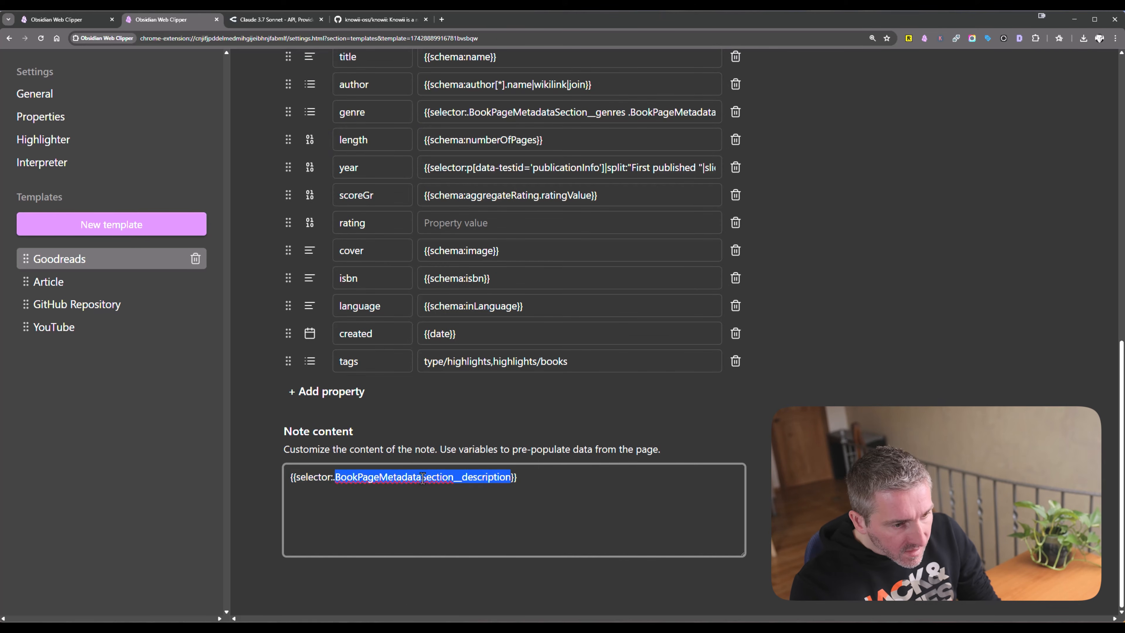
click(441, 477)
drag(452, 476, 339, 482)
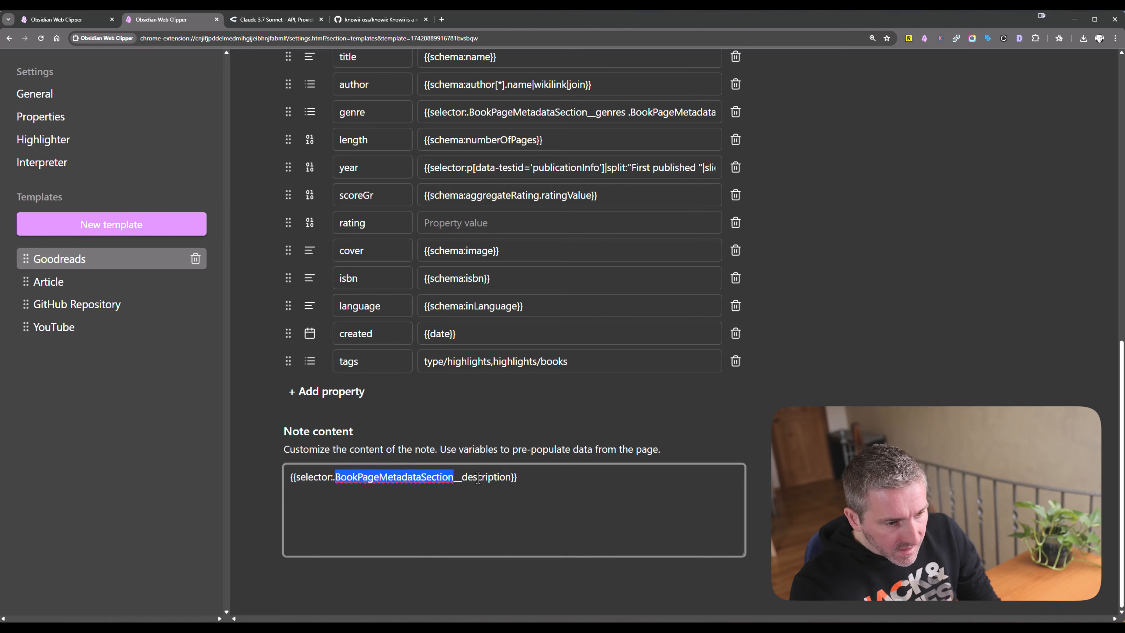
double_click(492, 477)
click(497, 478)
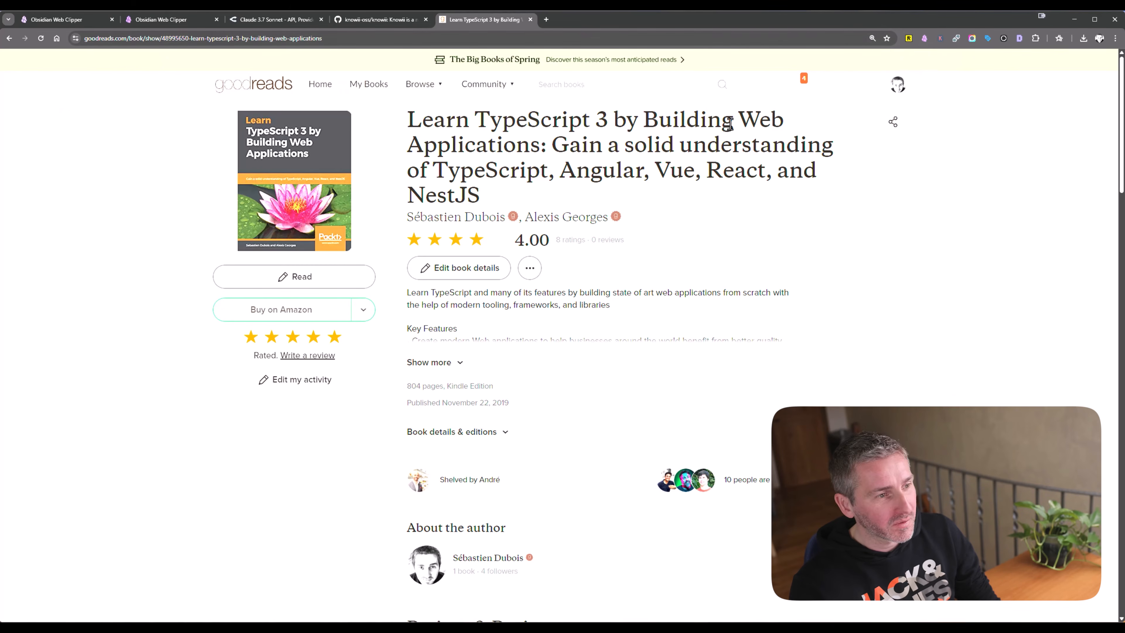
- Clip the Goodreads page of Learn TypeScript 3 by Building Web Applications into Obsidian's 30 Areas/39 Highlights/Books folder with the Goodreads template
click(924, 38)
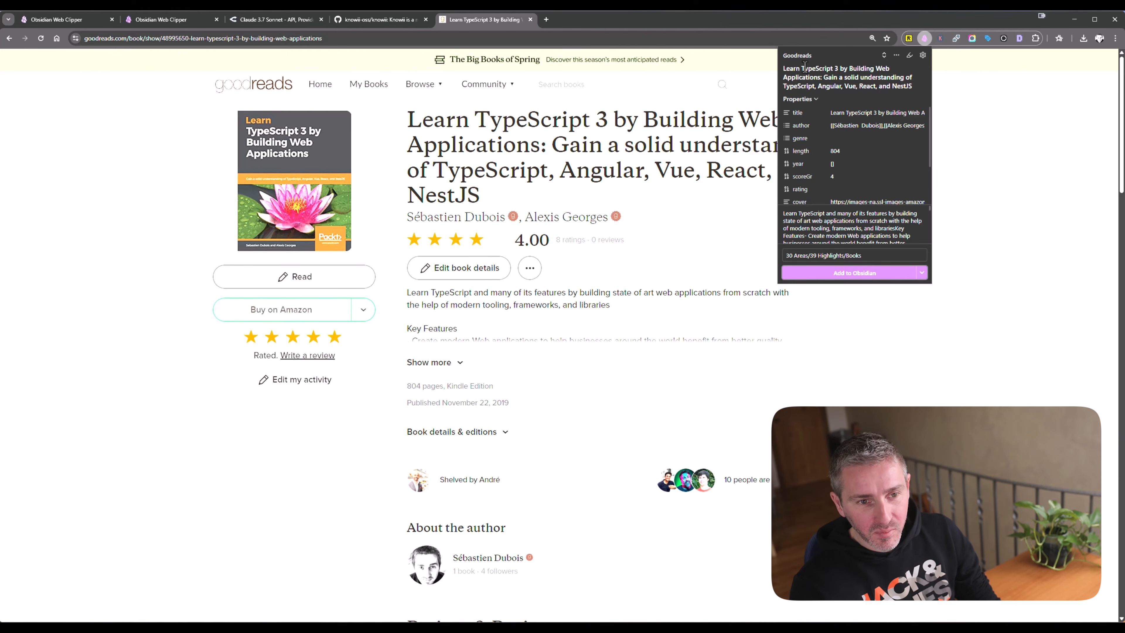
drag(802, 69, 827, 147)
click(822, 216)
scroll(821, 221, down, 10)
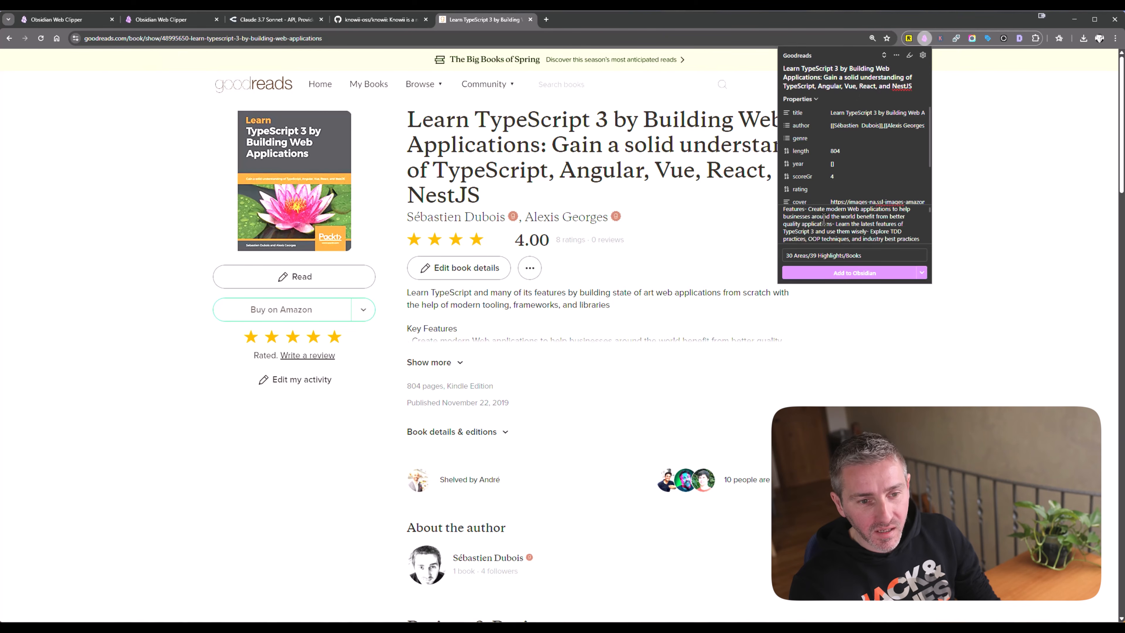
click(845, 273)
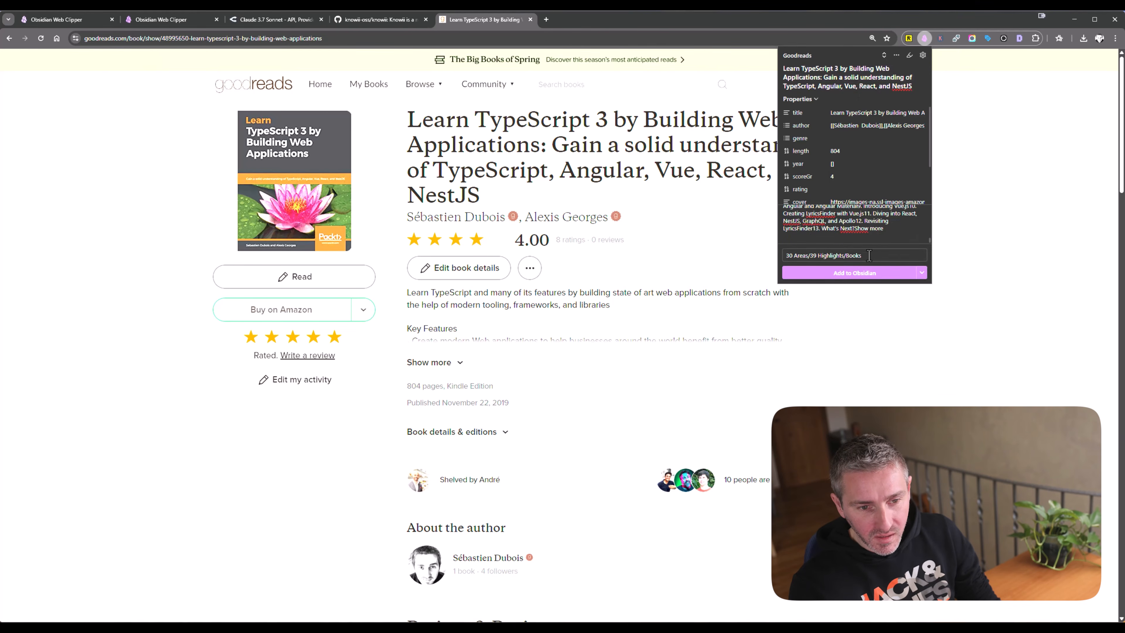
click(879, 255)
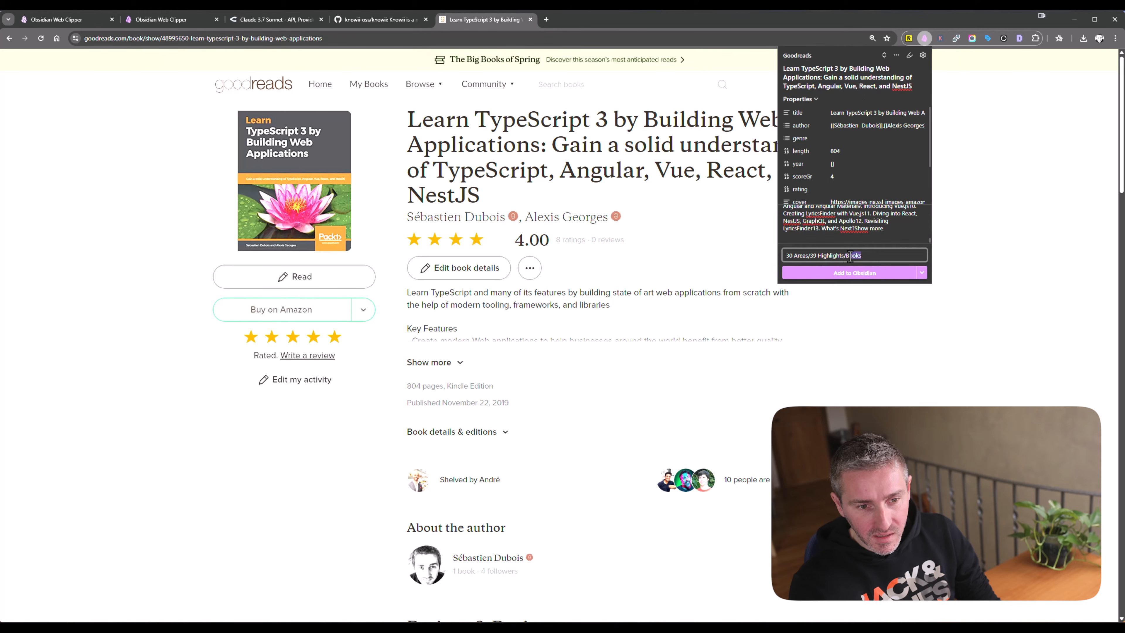
click(845, 273)
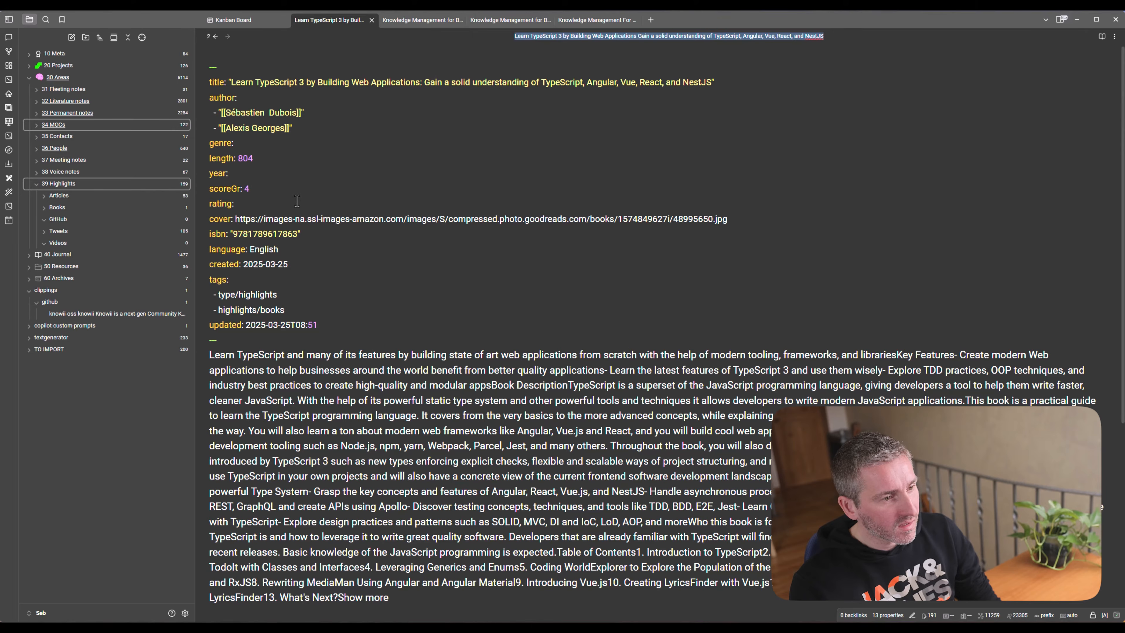
- Compare the clipped book note's properties in Obsidian with the details on the Goodreads page
key(alt+Tab)
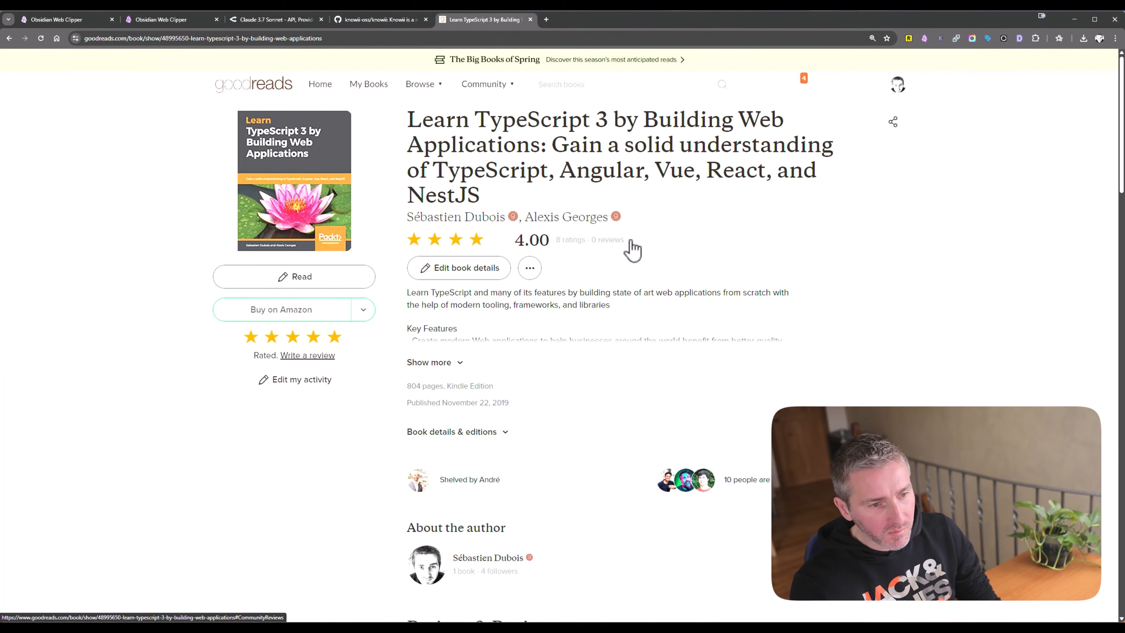
key(alt+Tab)
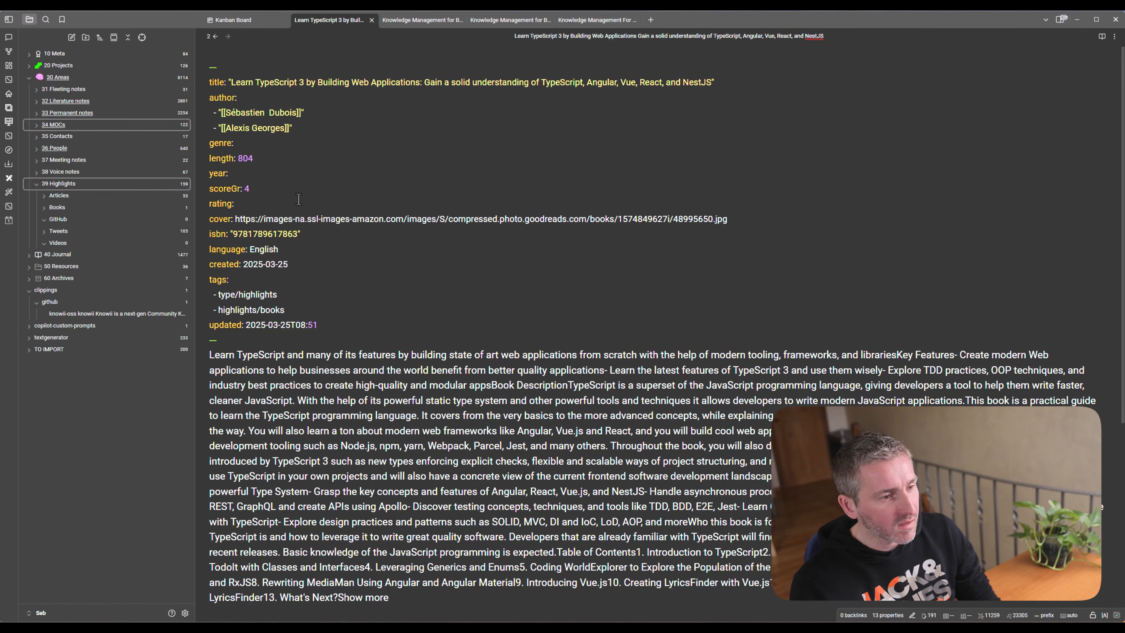
click(298, 199)
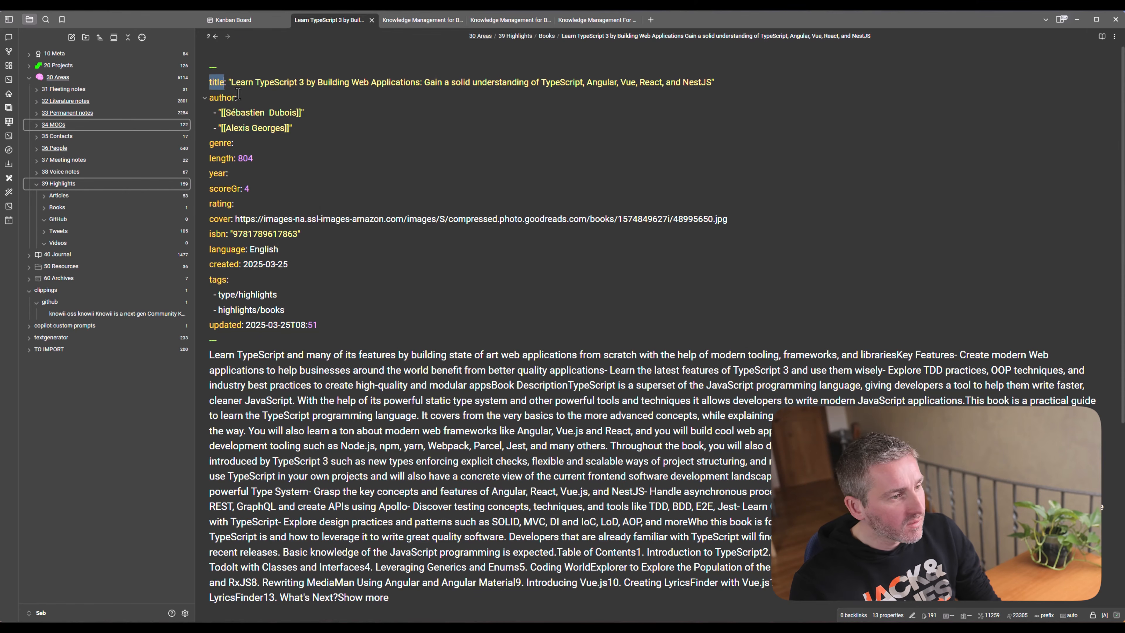
click(261, 97)
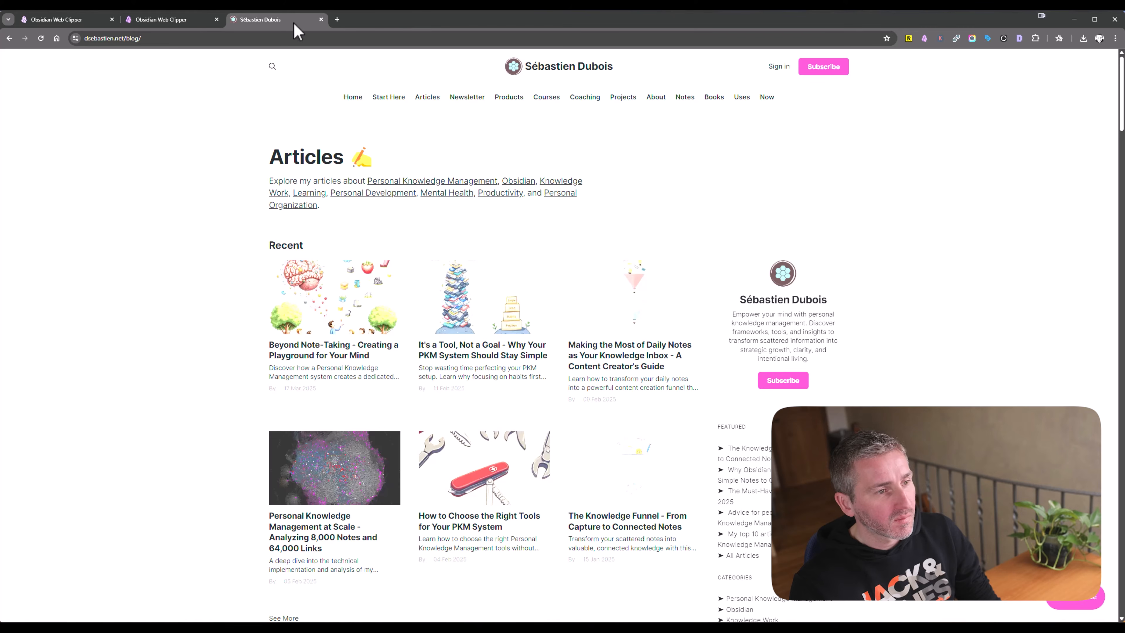
- Return to the Web Clipper's Interpreter settings in the browser and enable the interpreter
click(194, 20)
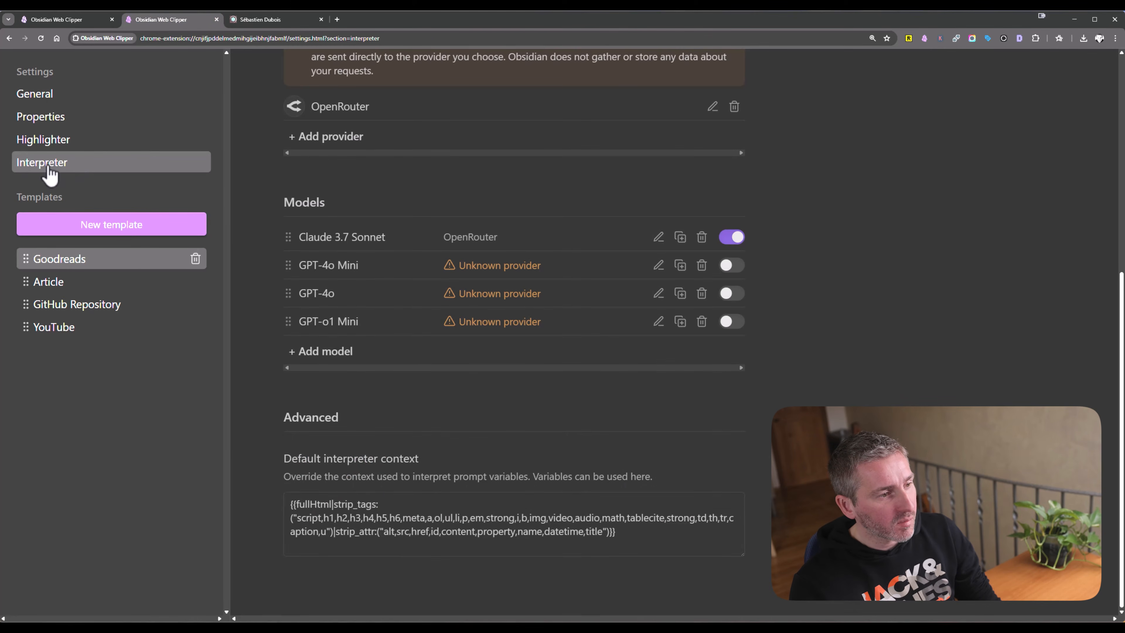
scroll(892, 196, up, 8)
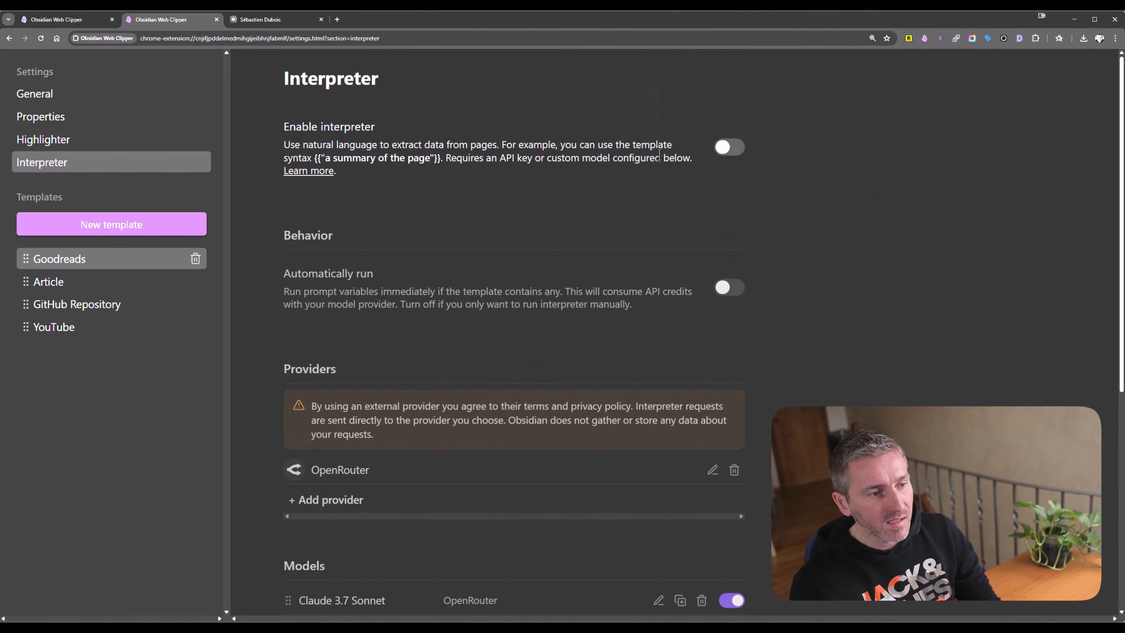
click(724, 149)
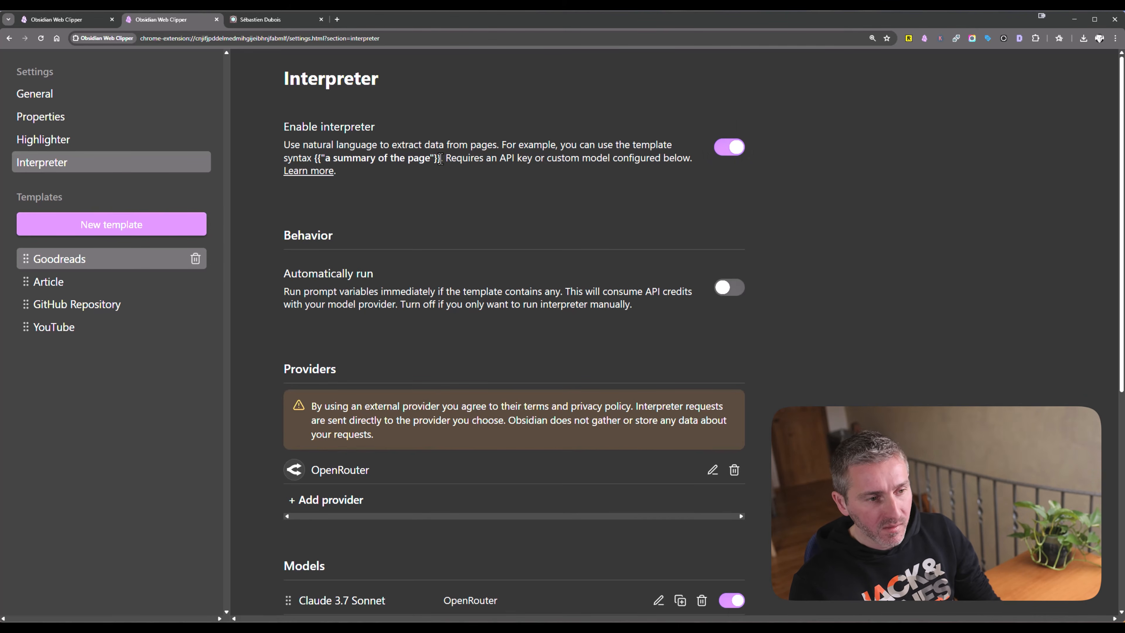
- Copy the example prompt {{"a summary of the page"}} from the interpreter description
drag(432, 158, 317, 160)
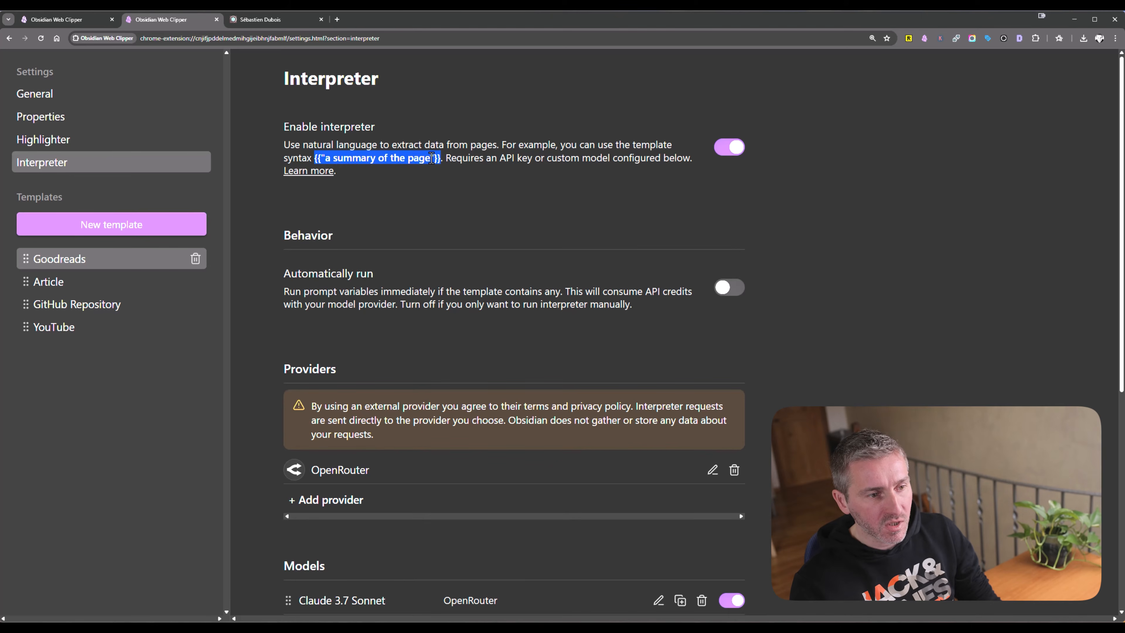
drag(441, 159, 322, 160)
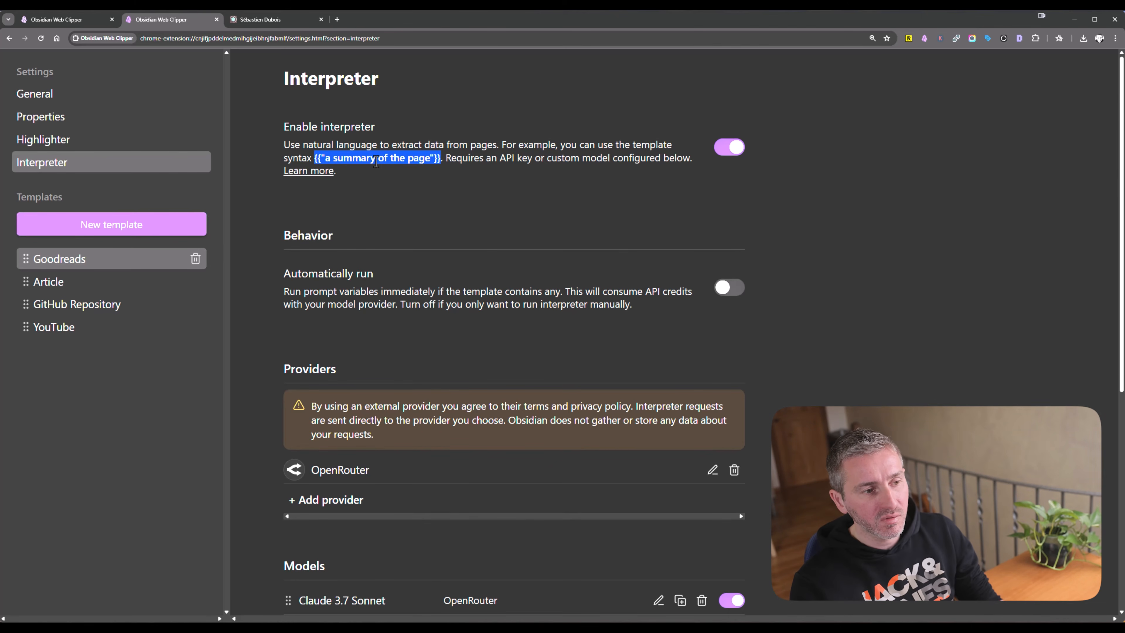
click(440, 158)
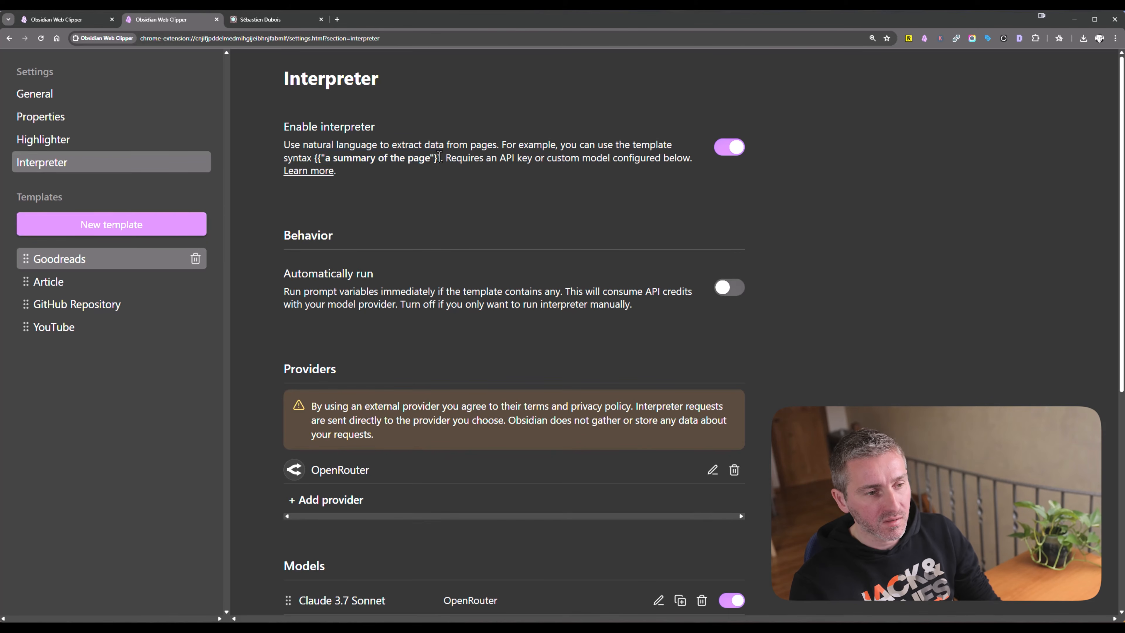
drag(439, 157, 317, 160)
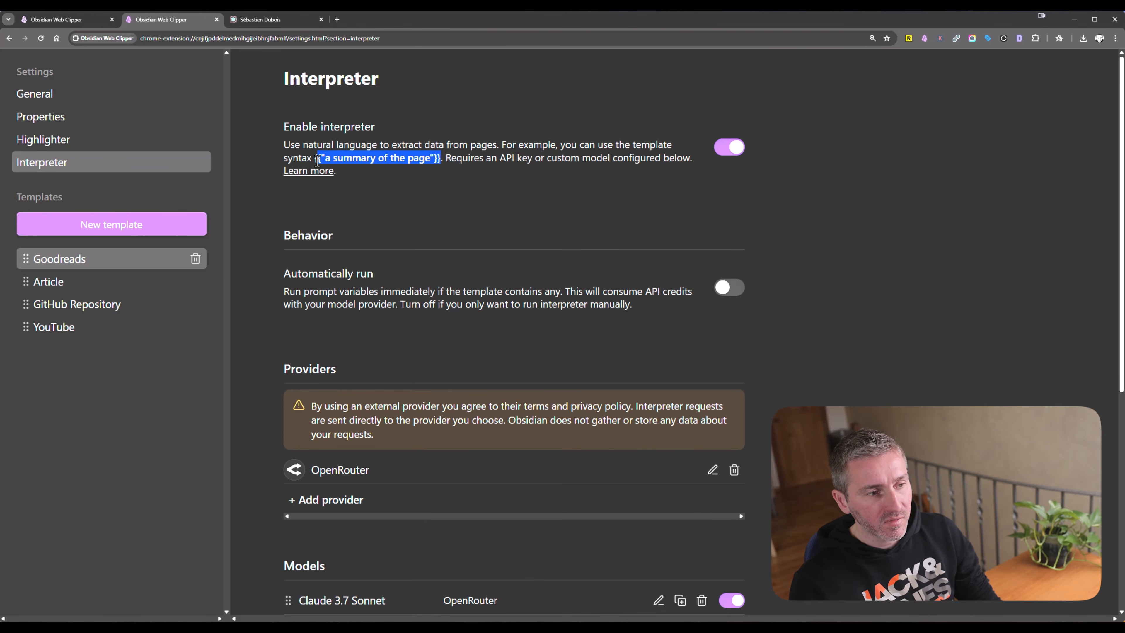
right_click(339, 159)
click(367, 170)
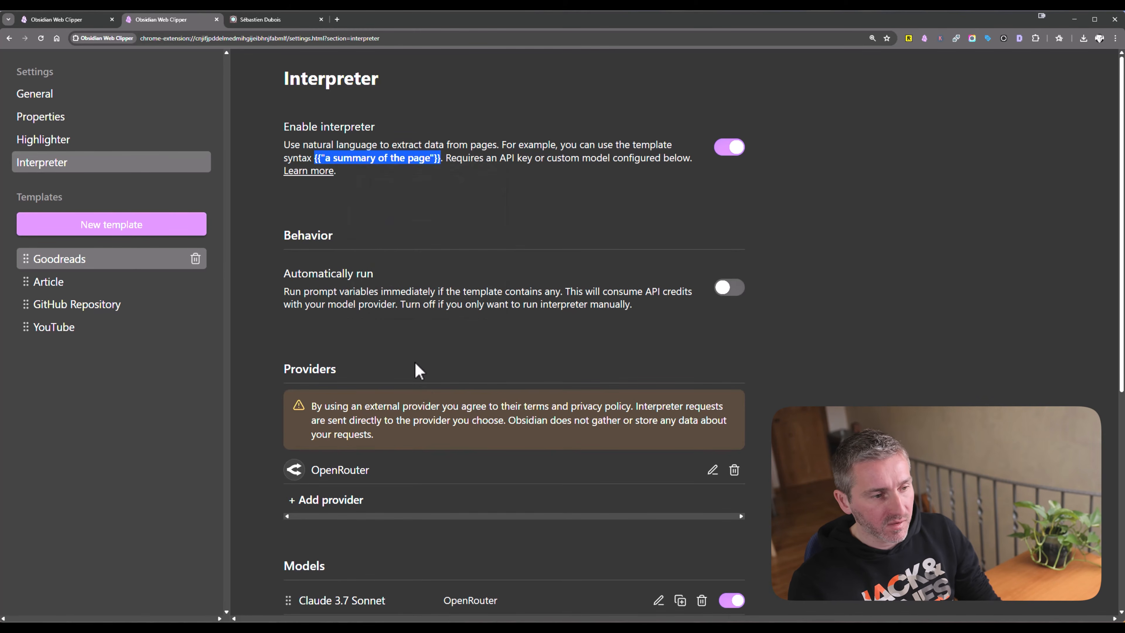
- Add a "## Key points" heading with the copied {{"a summary of the page"}} prompt above the Content section in the Article template's note content
click(84, 286)
scroll(485, 319, down, 10)
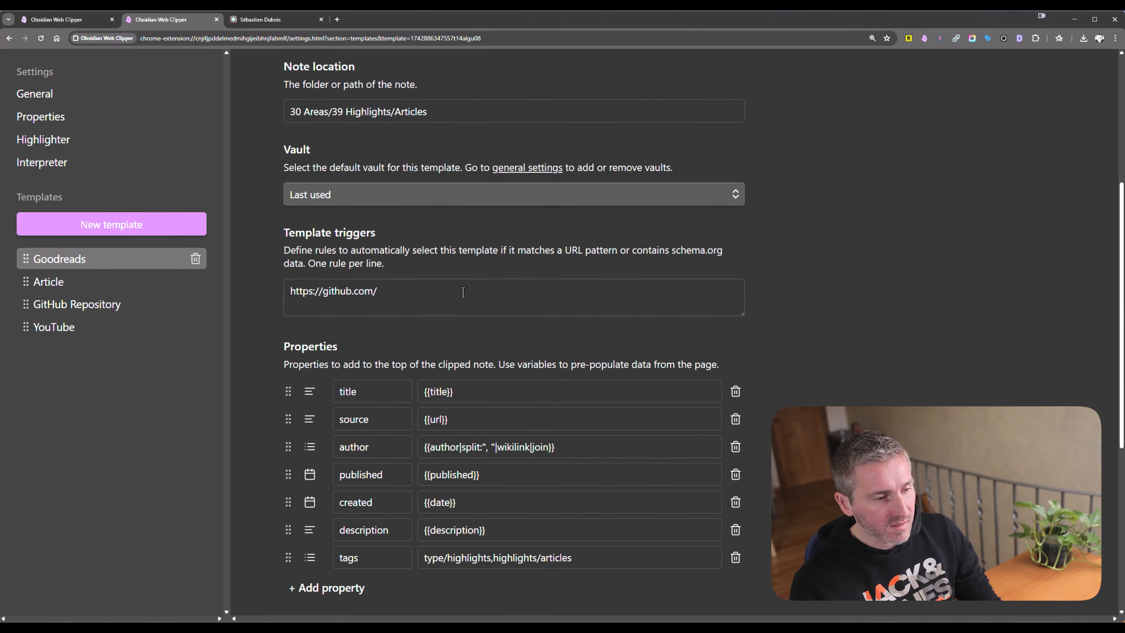
click(422, 357)
click(454, 341)
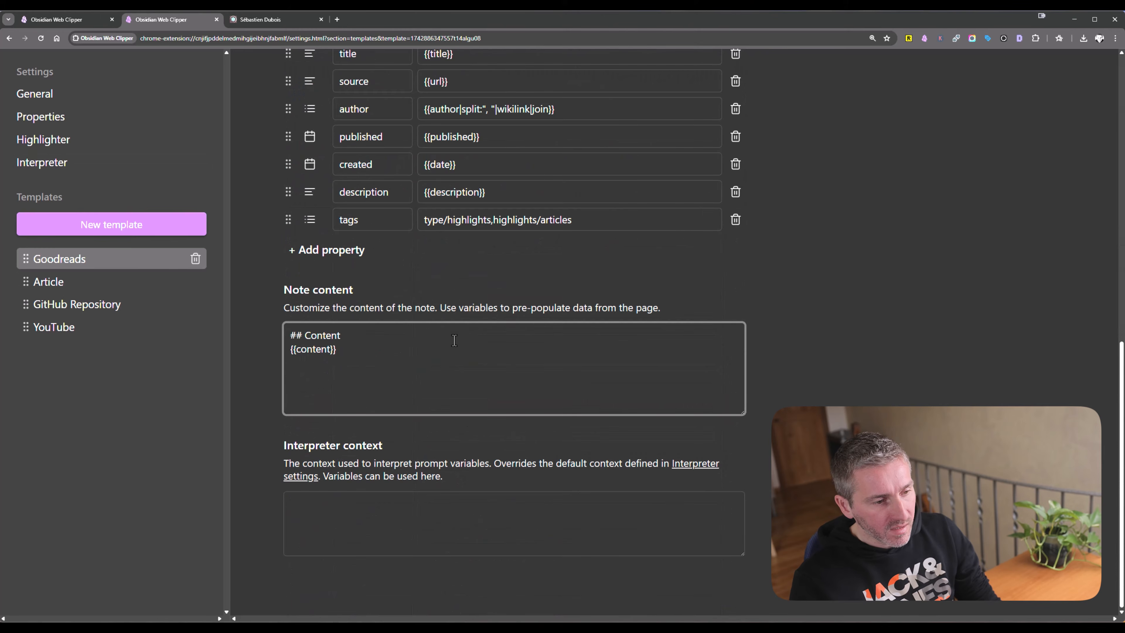
key(Home)
key(Return)
key(Return)
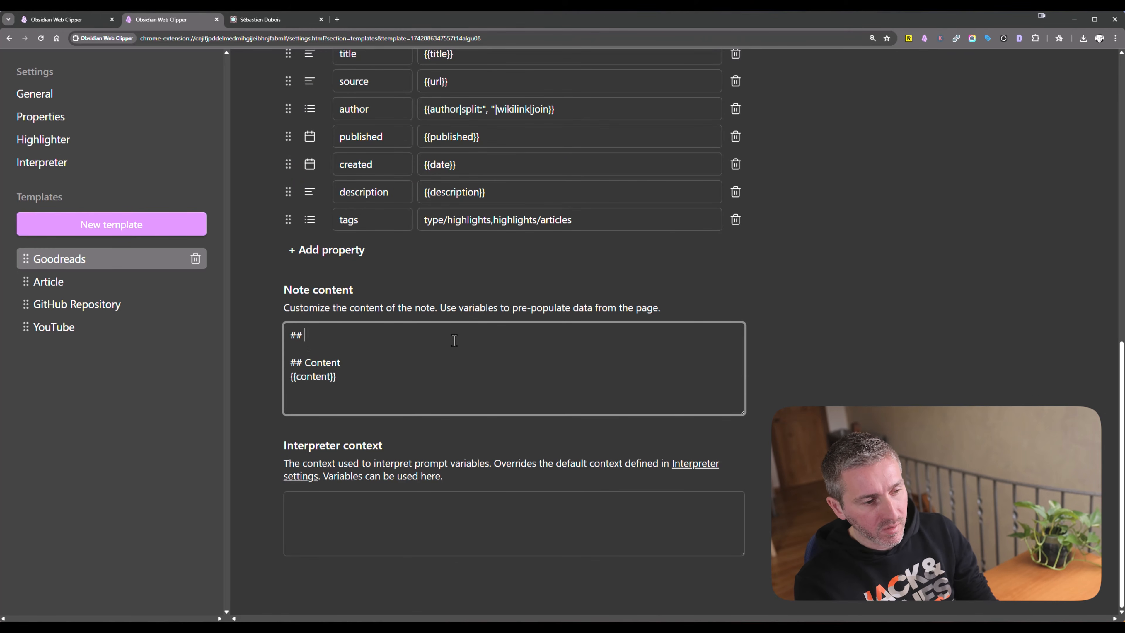
text(## Key points)
key(Return)
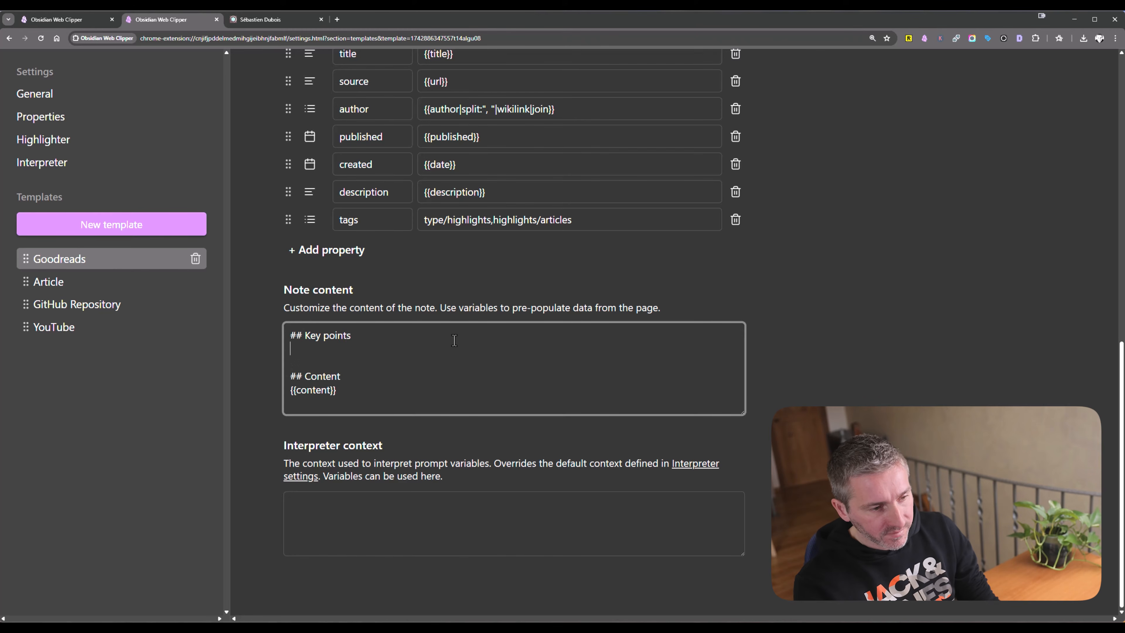
key(ctrl+v)
key(shift+Home)
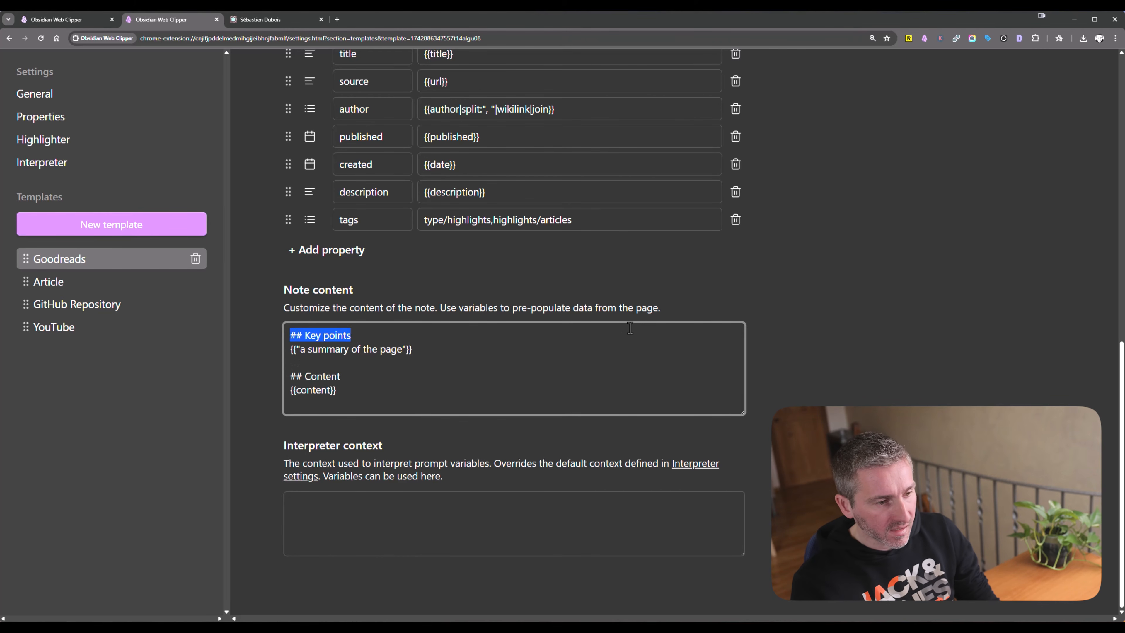
key(Down)
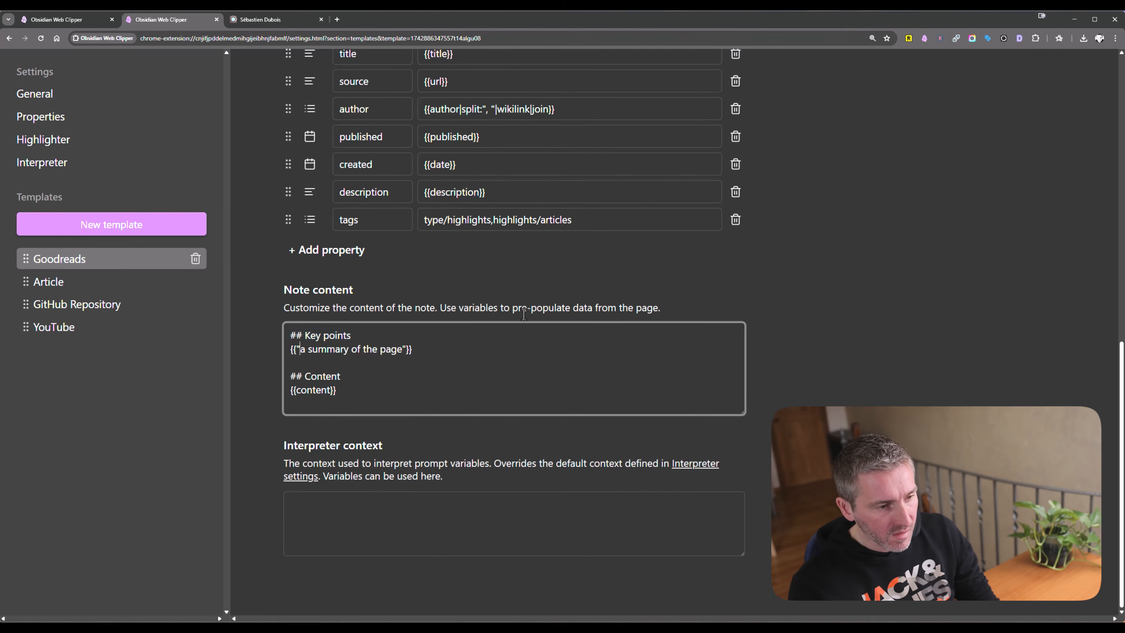
key(shift+End)
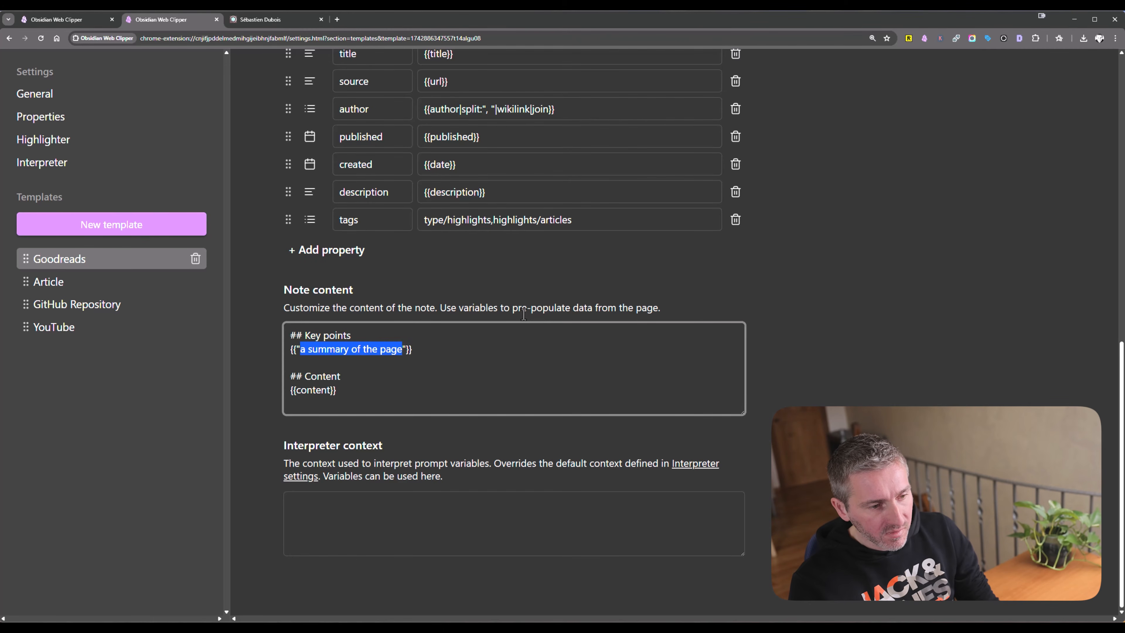
click(327, 351)
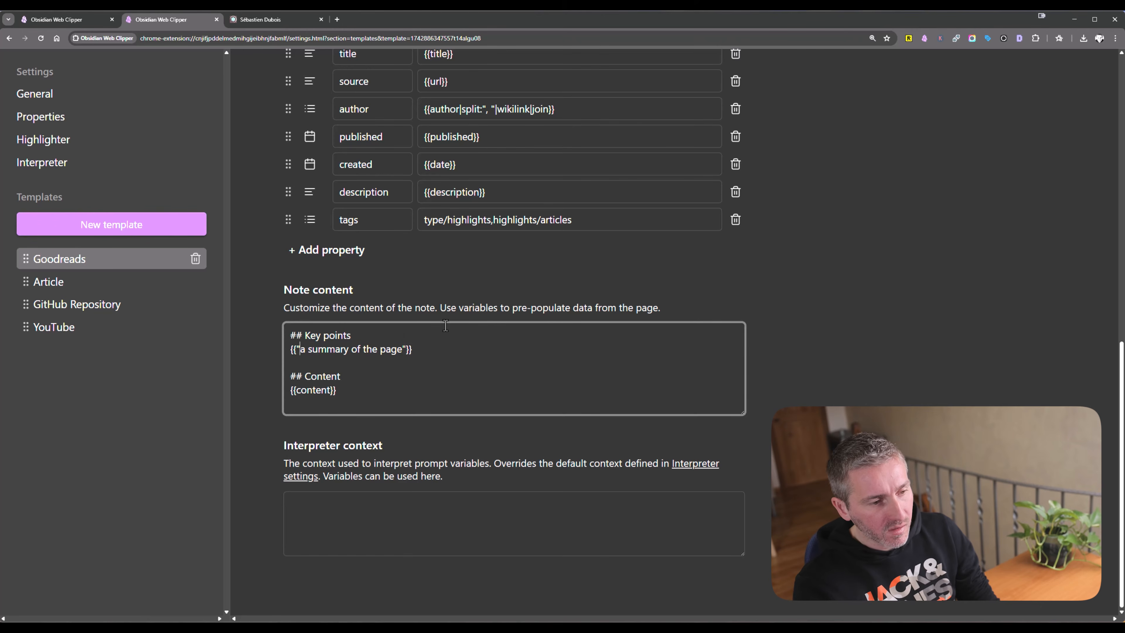
- Reword the prompt under "## Key points" to {{"bullet list with the 10 key points of the article"}}
text(10 key poi)
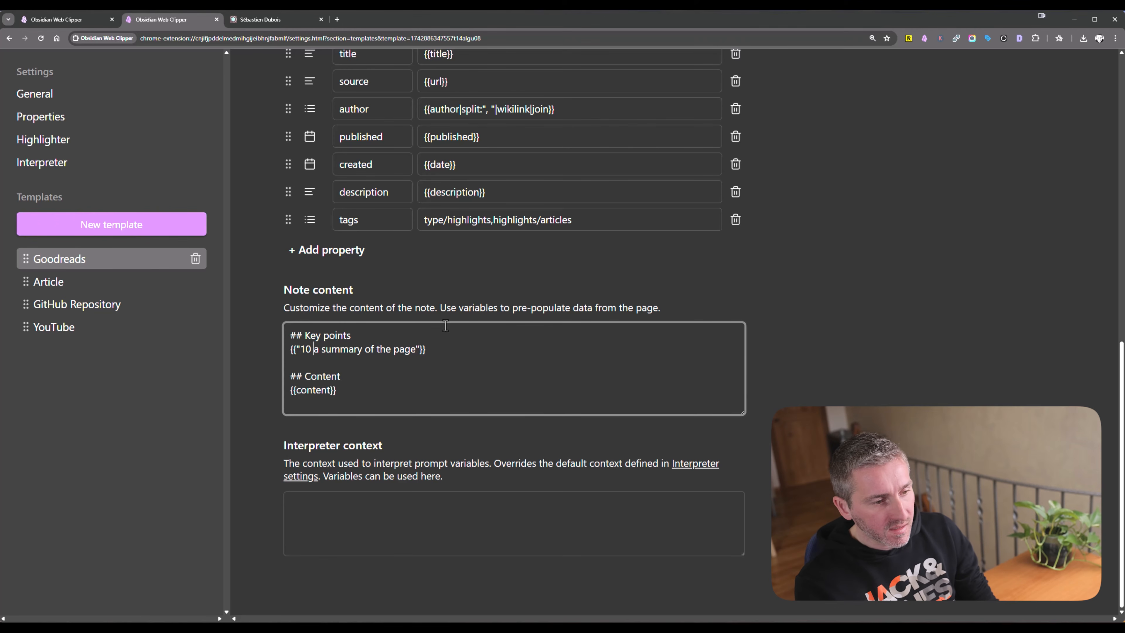
text(nts ofg)
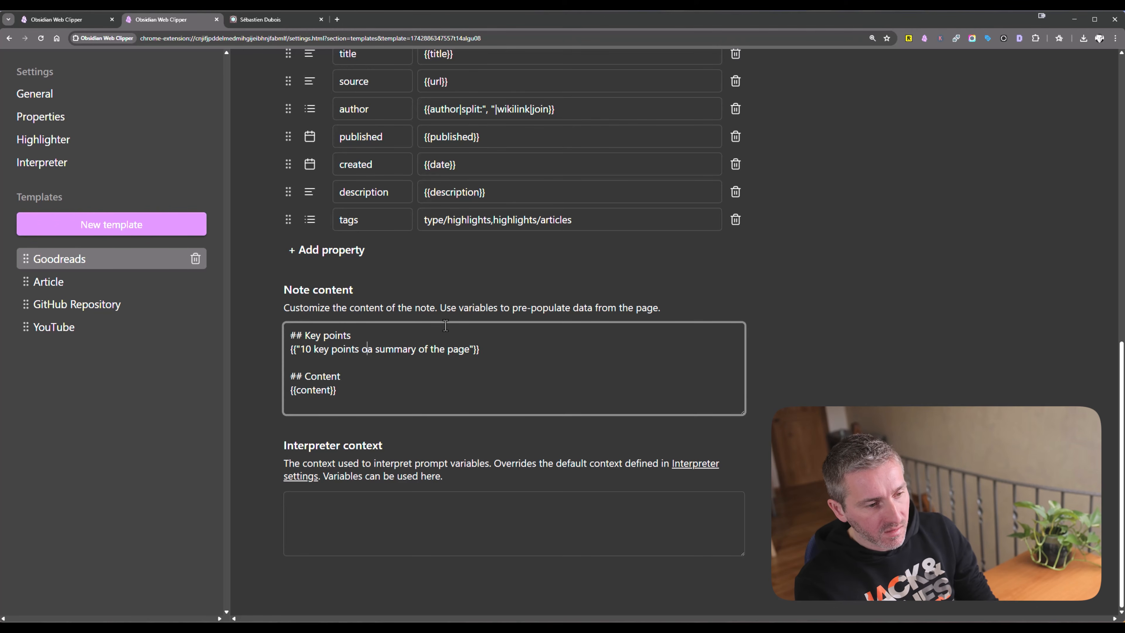
key(BackSpace)
text(the article)
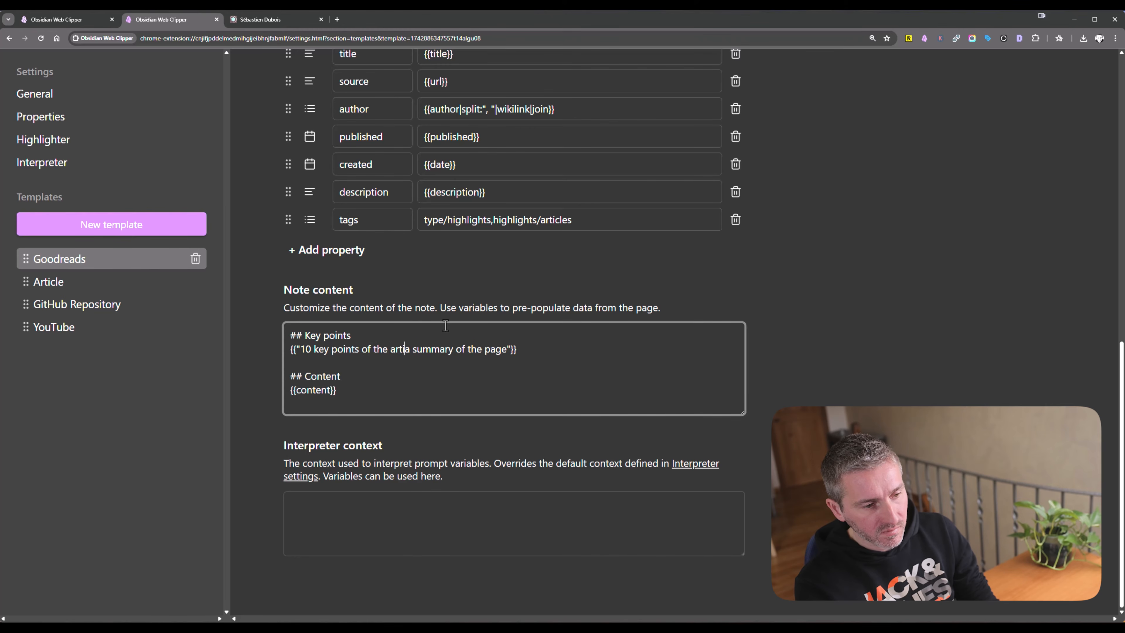
key(shift+End)
key(shift+Left)
key(shift+Left)
key(BackSpace)
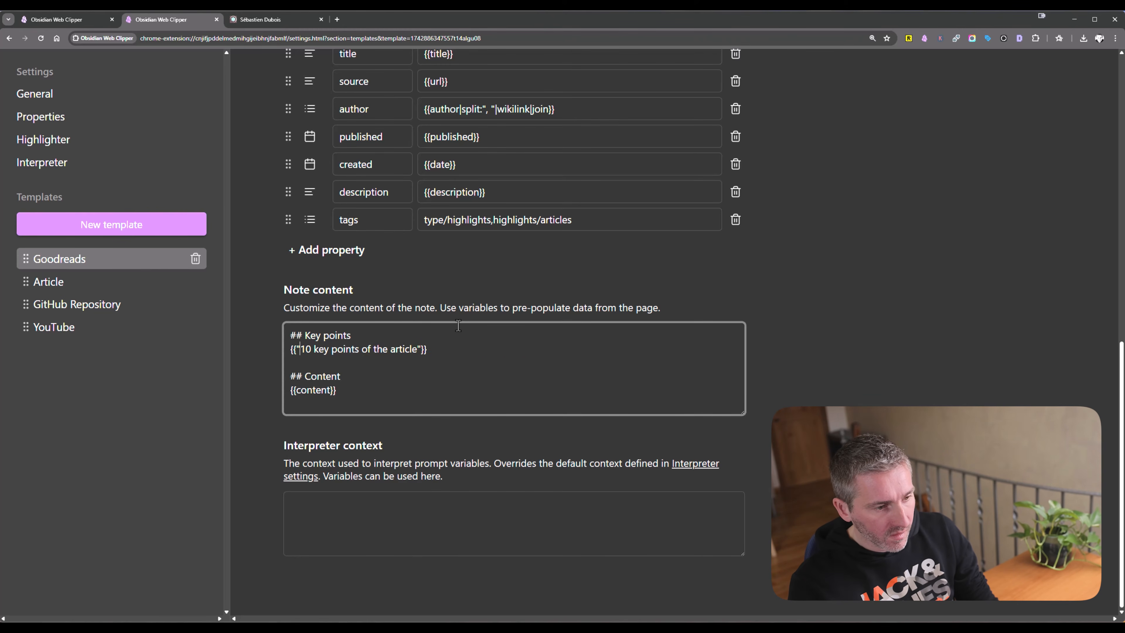
text(bullet list with )
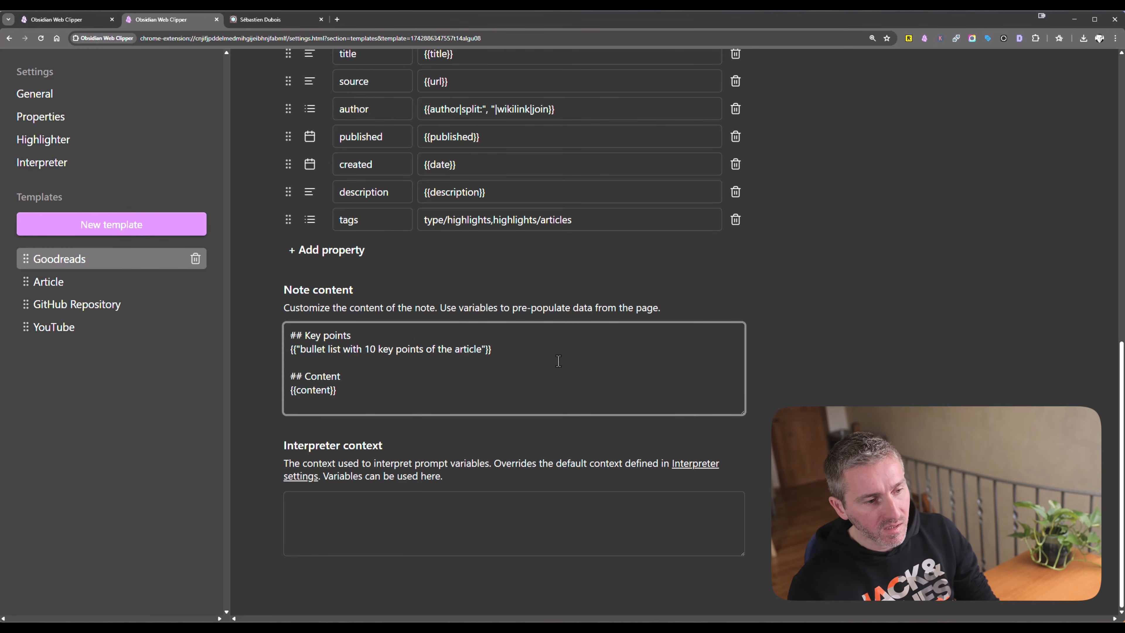
text(the)
click(531, 355)
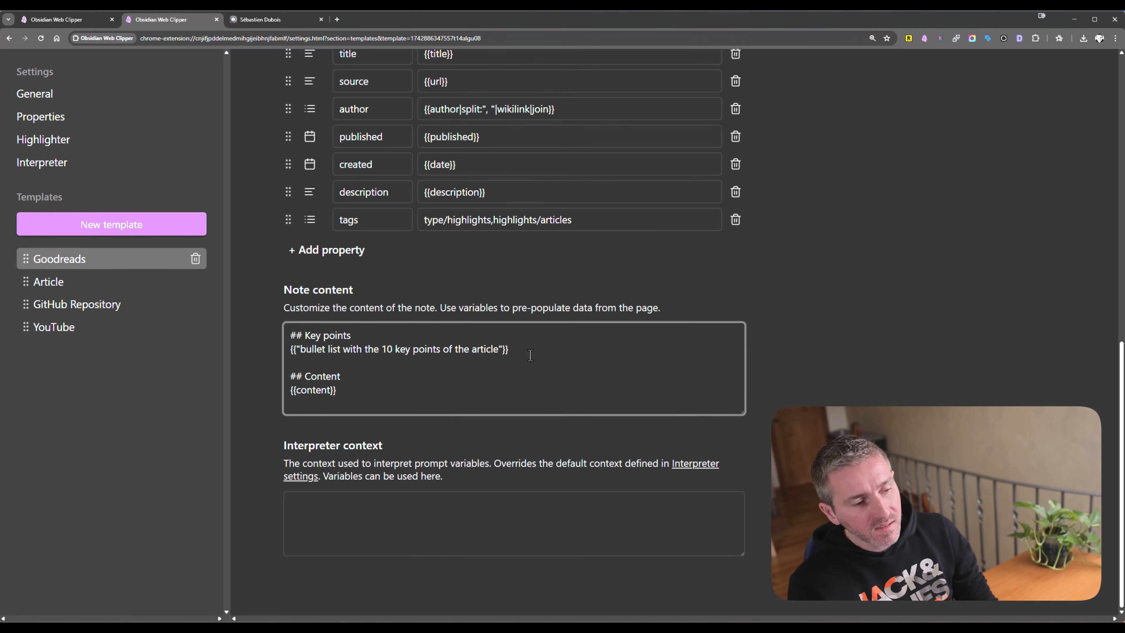
triple_click(531, 355)
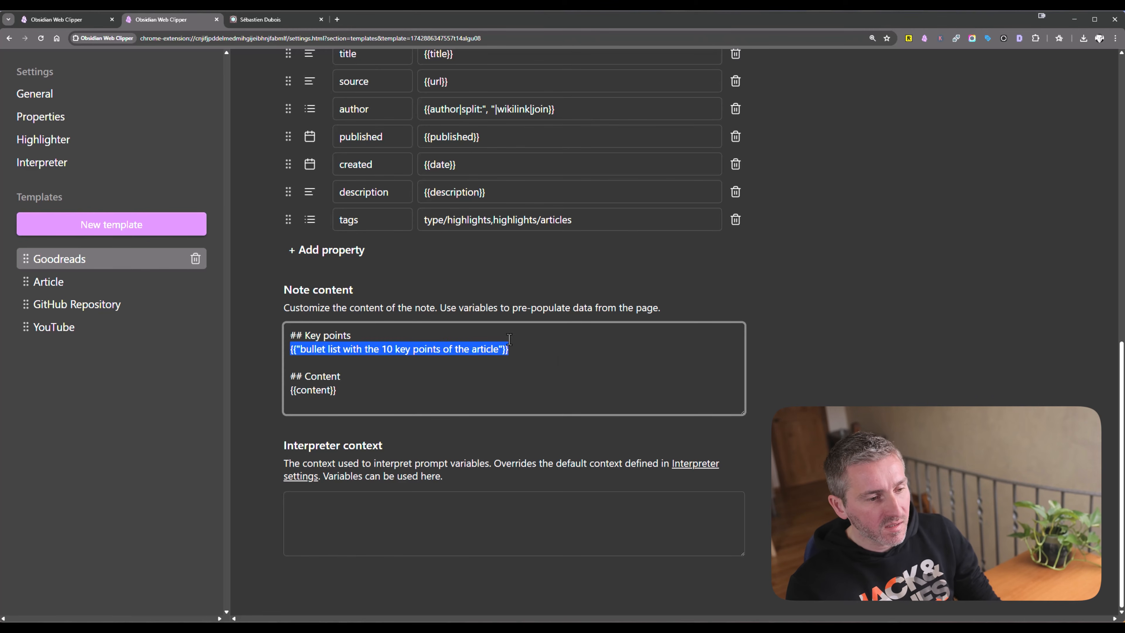
click(513, 349)
key(shift+Home)
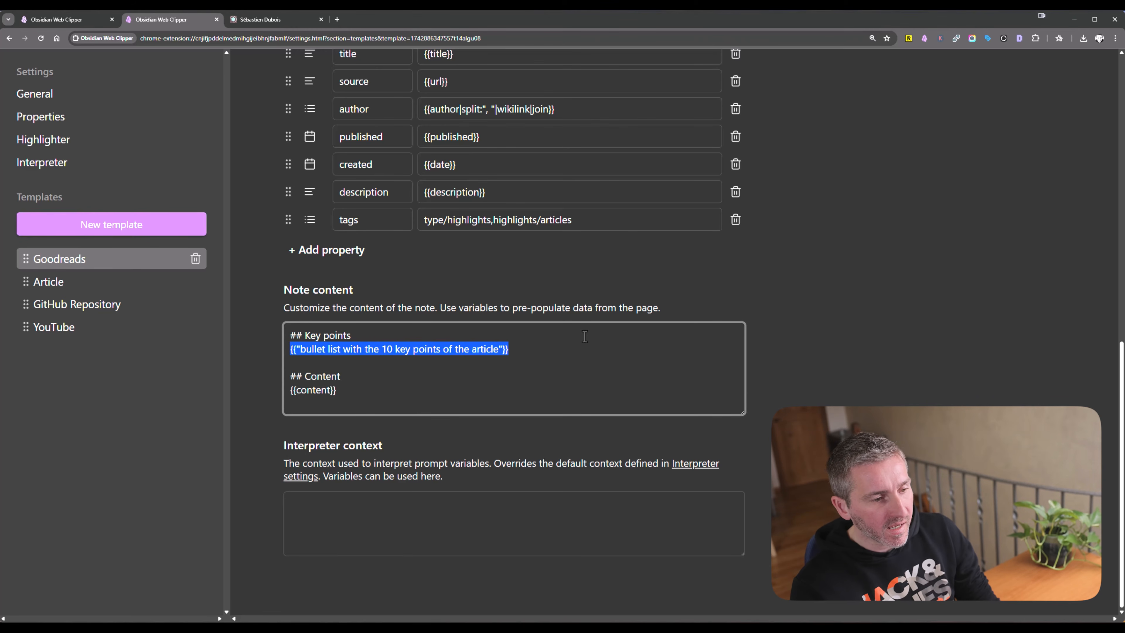
click(523, 348)
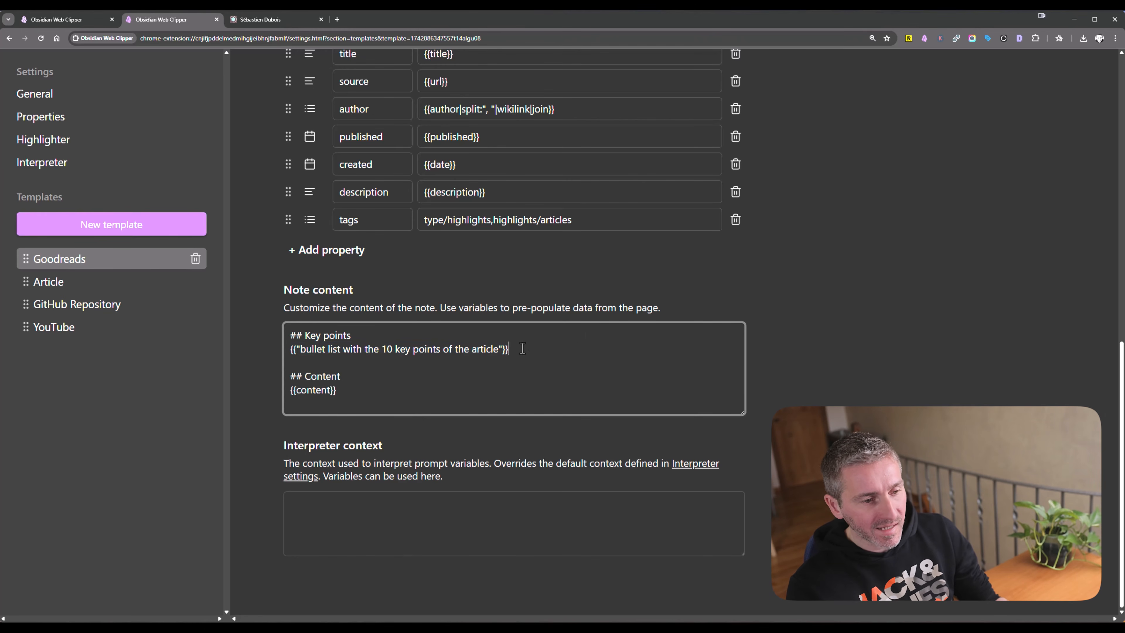
key(shift+Home)
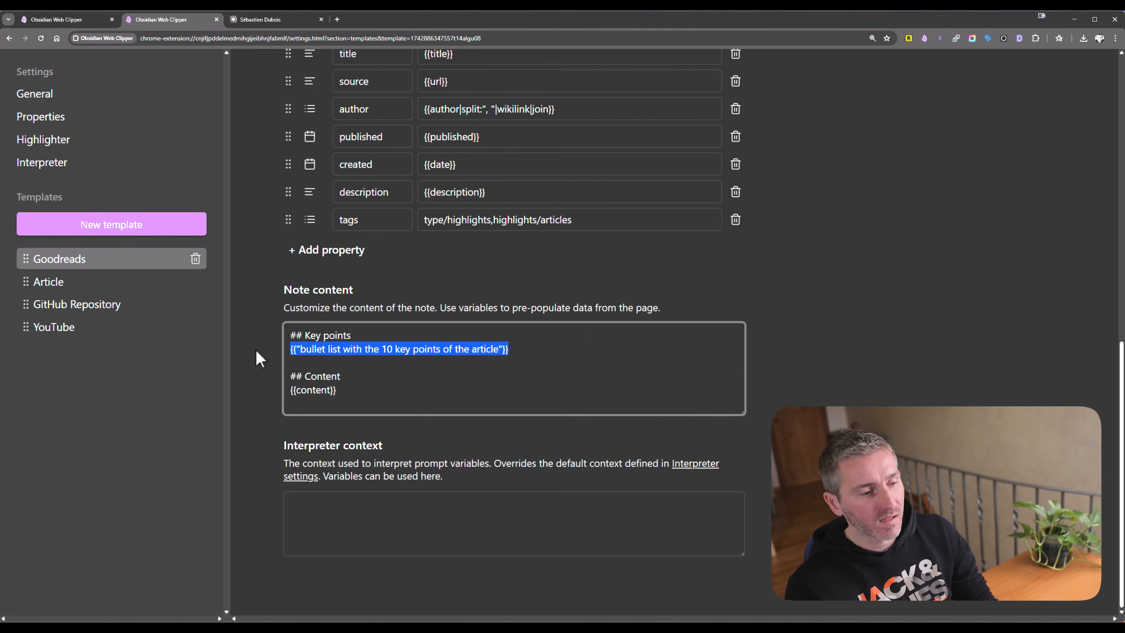
click(307, 349)
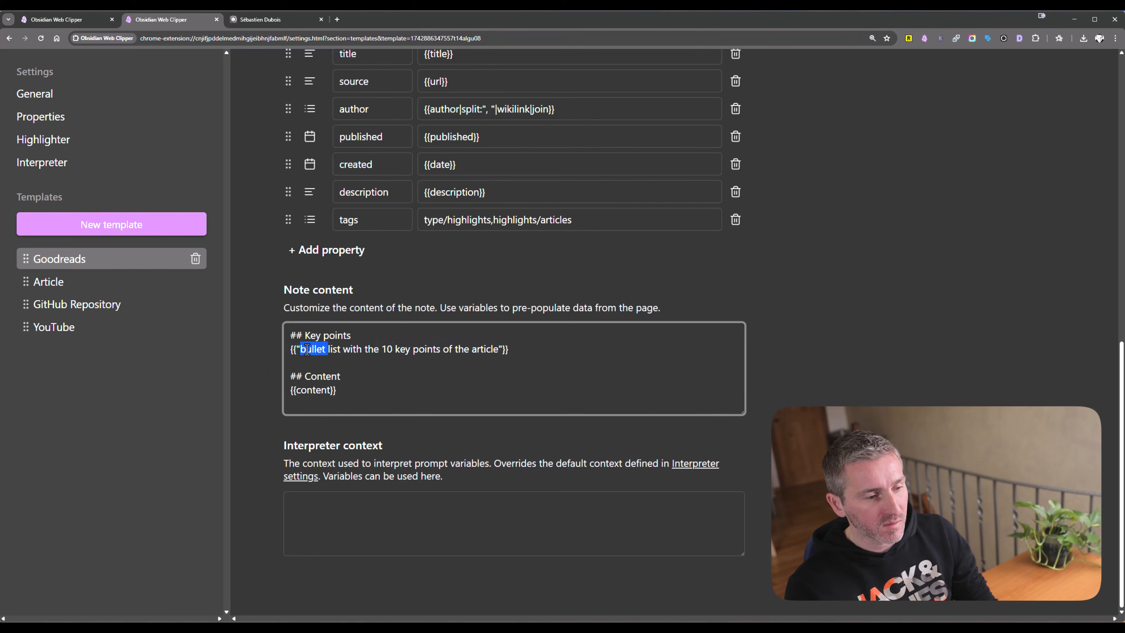
drag(367, 349, 528, 349)
click(512, 350)
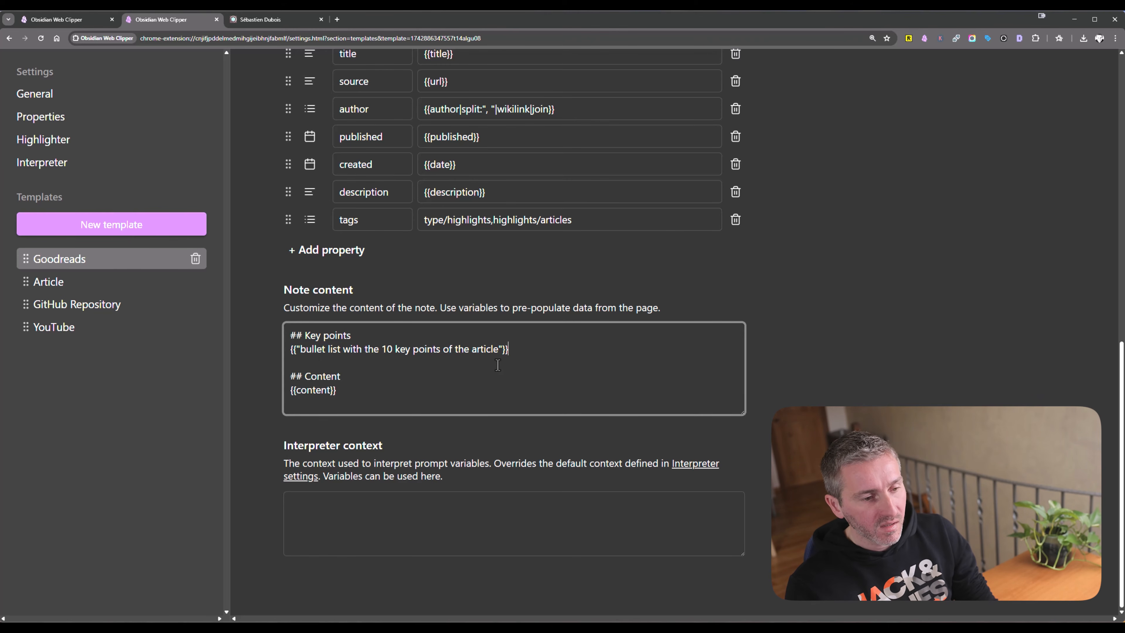
- Open the blog article "It's a Tool, Not a Goal - Why Your PKM System Should Stay Simple" and load the clipper with the Article template
click(264, 22)
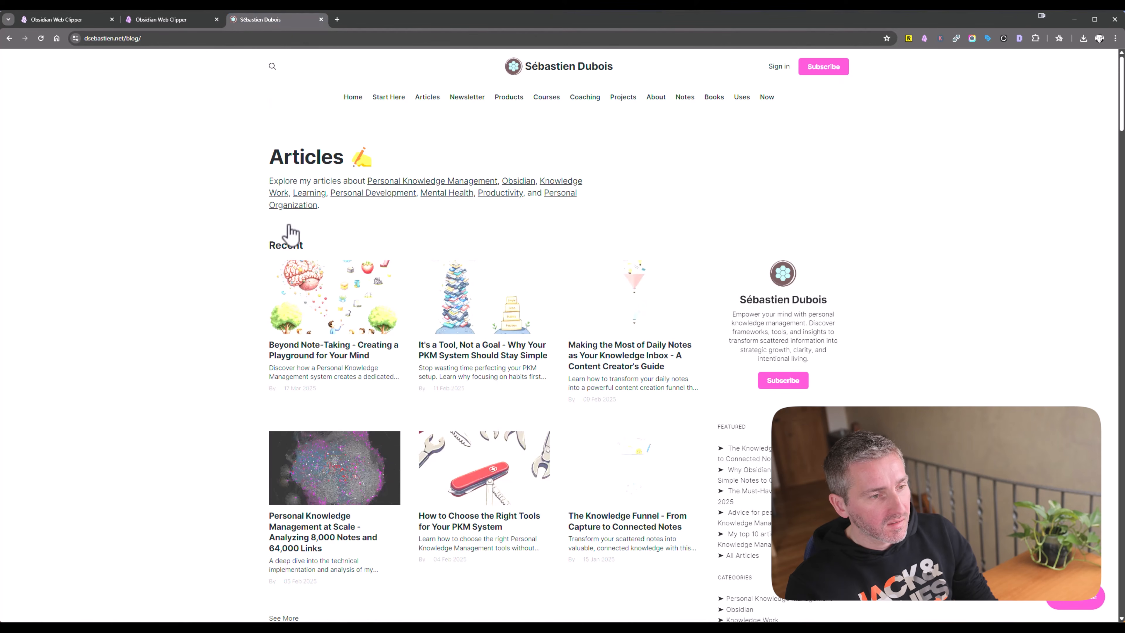
click(531, 348)
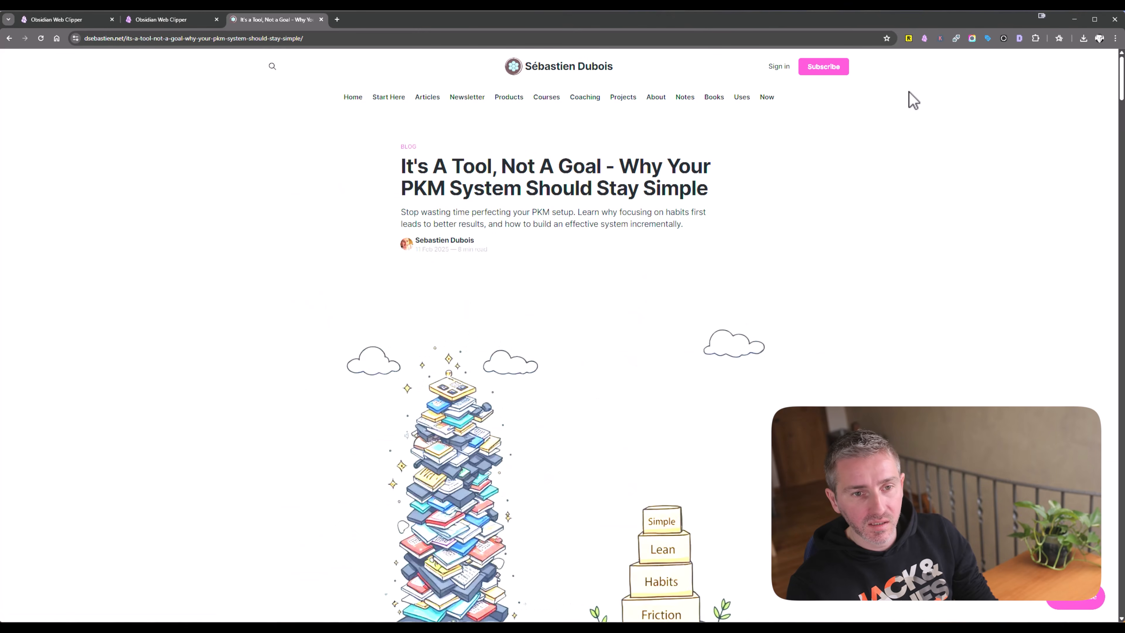
click(925, 39)
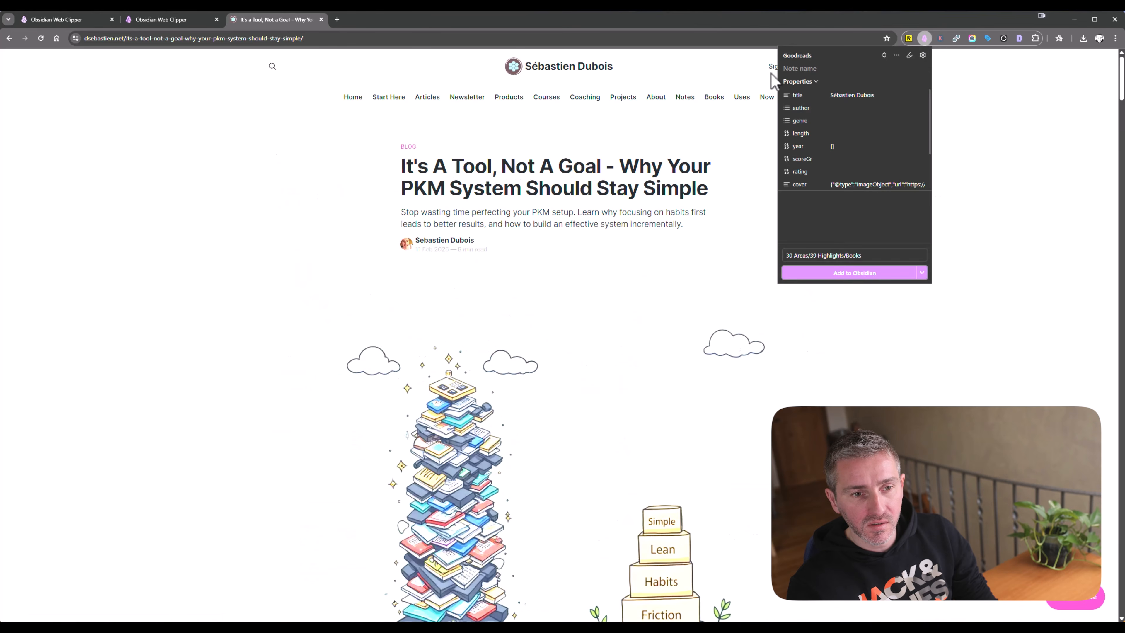
click(797, 56)
click(800, 86)
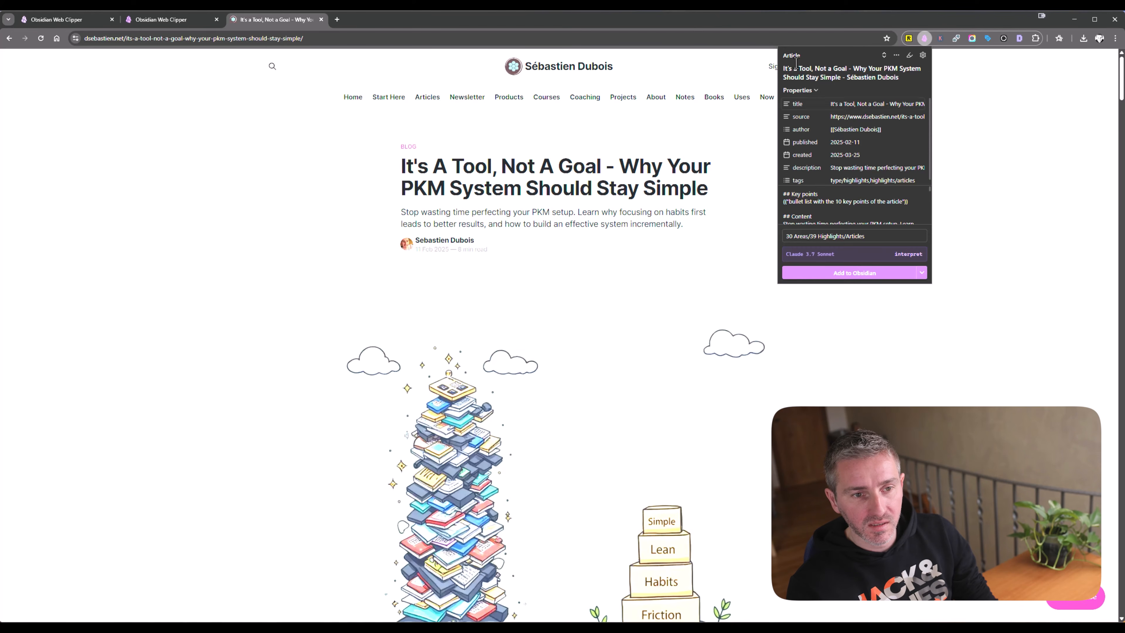
- Check the key points prompt in the clip preview and run the interpreter on it with Claude 3.7 Sonnet
scroll(856, 161, down, 1)
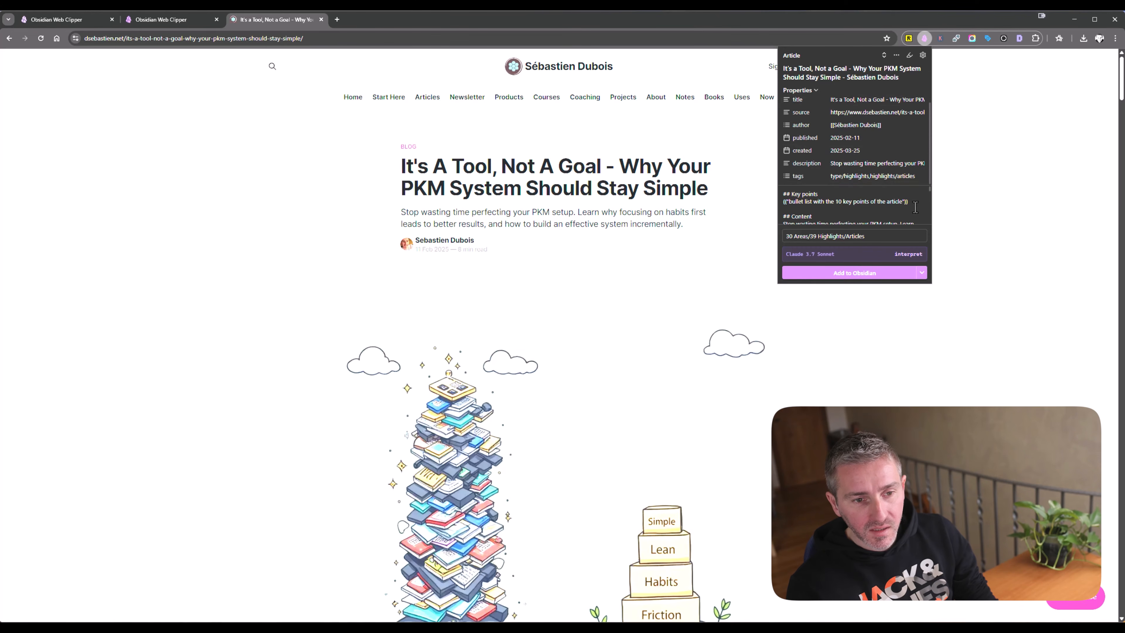
drag(914, 202, 777, 201)
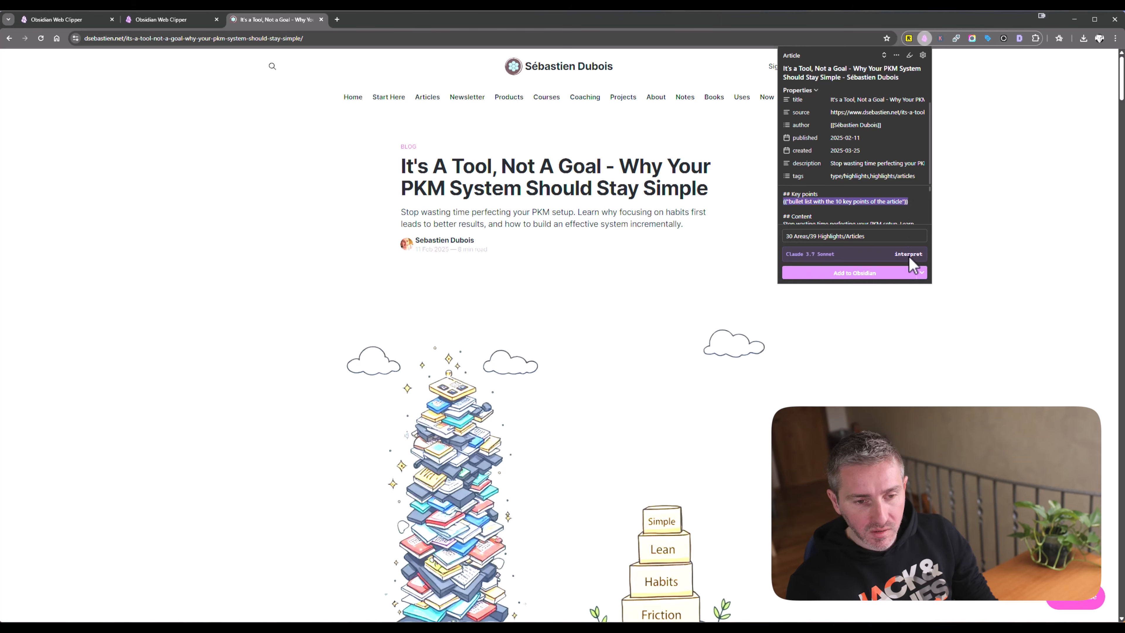
drag(909, 202, 781, 203)
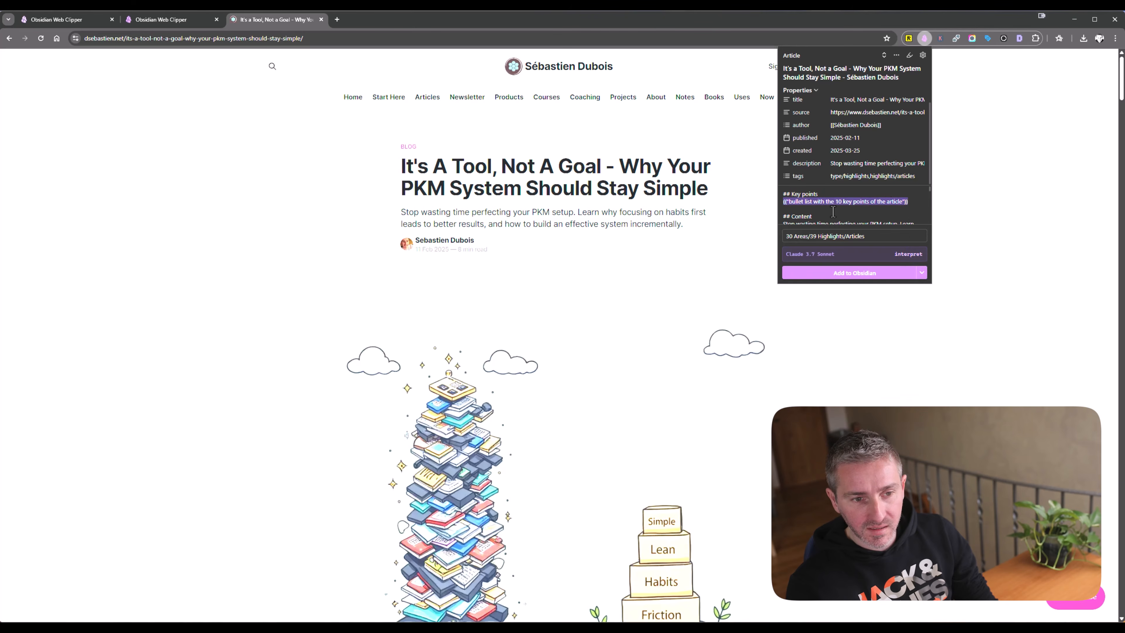
drag(909, 202, 777, 207)
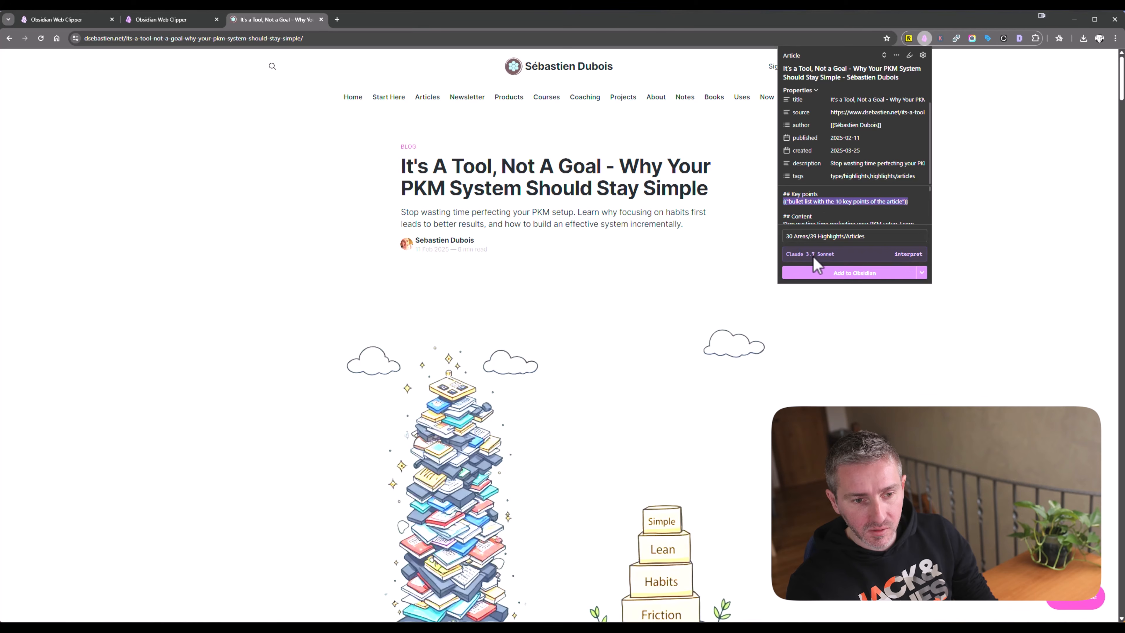
click(907, 255)
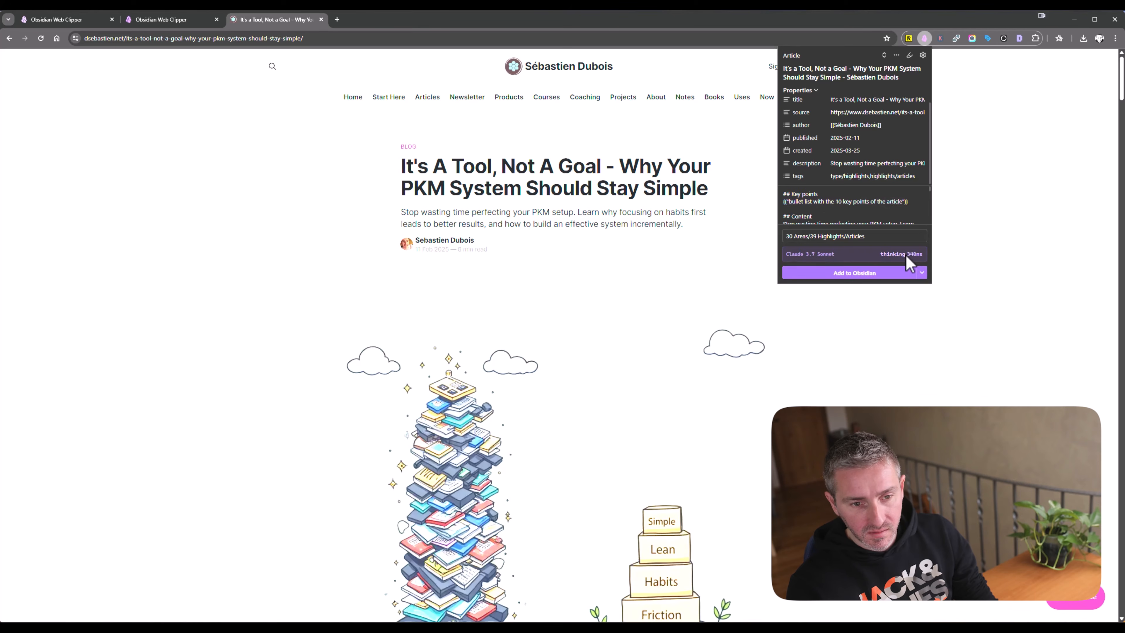
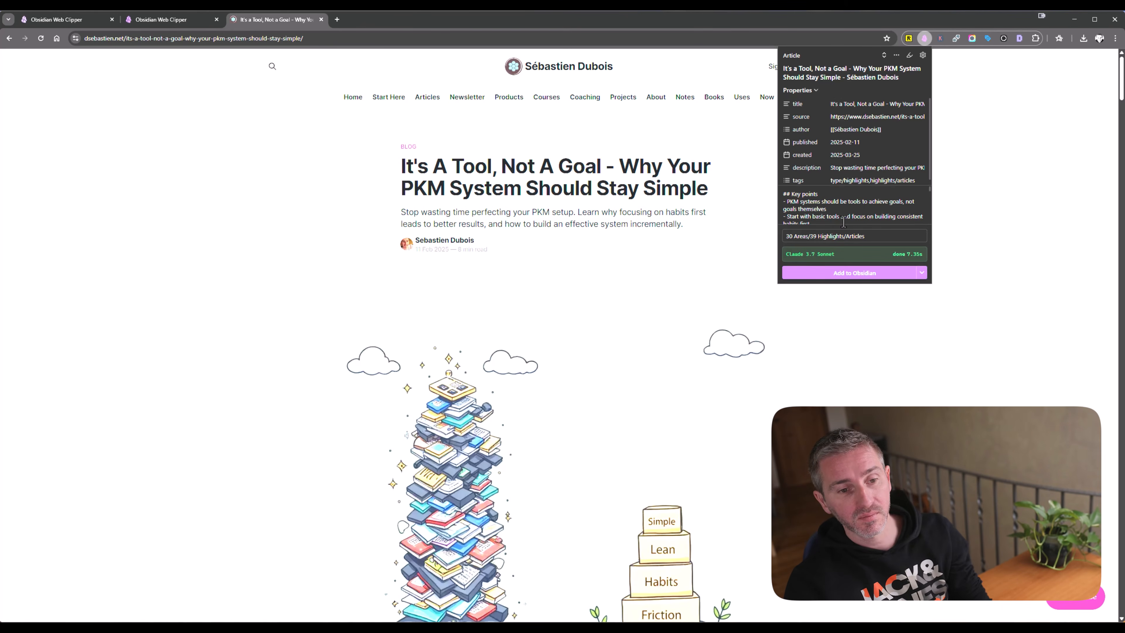
- Review the generated key points in the clip preview and add the clipped article to Obsidian
key(shift+Down)
key(shift+Down)
key(shift+Down)
key(shift+Down)
key(shift+Down)
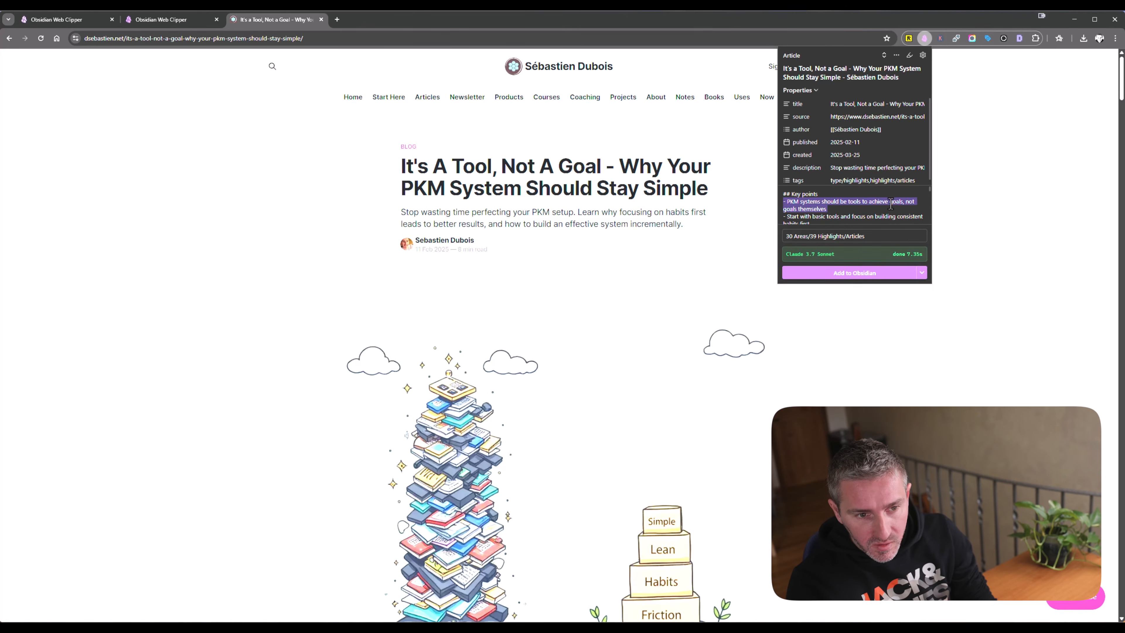
key(shift+Down)
key(shift+Down)
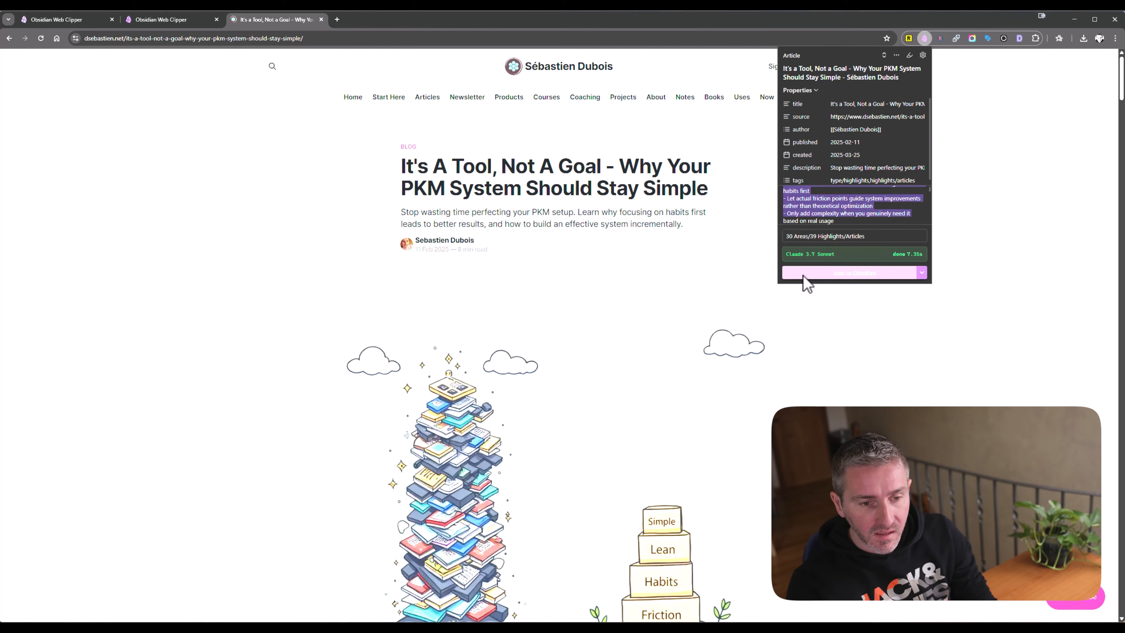
click(828, 274)
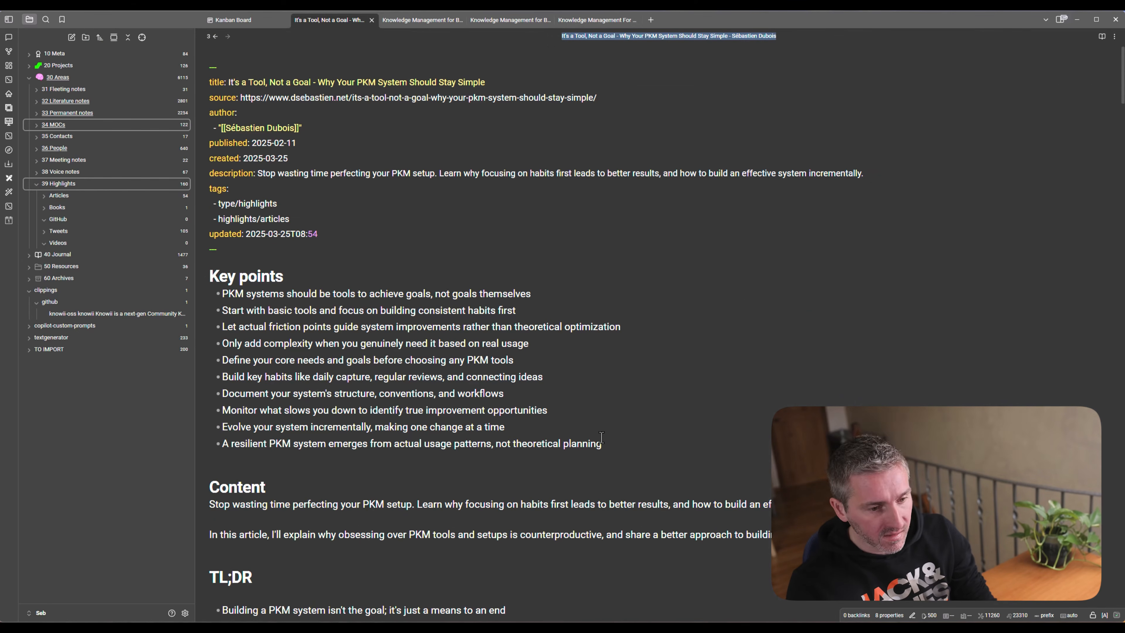
- Examine the Key points list and the Content section of the clipped article note in Obsidian
drag(601, 438, 204, 295)
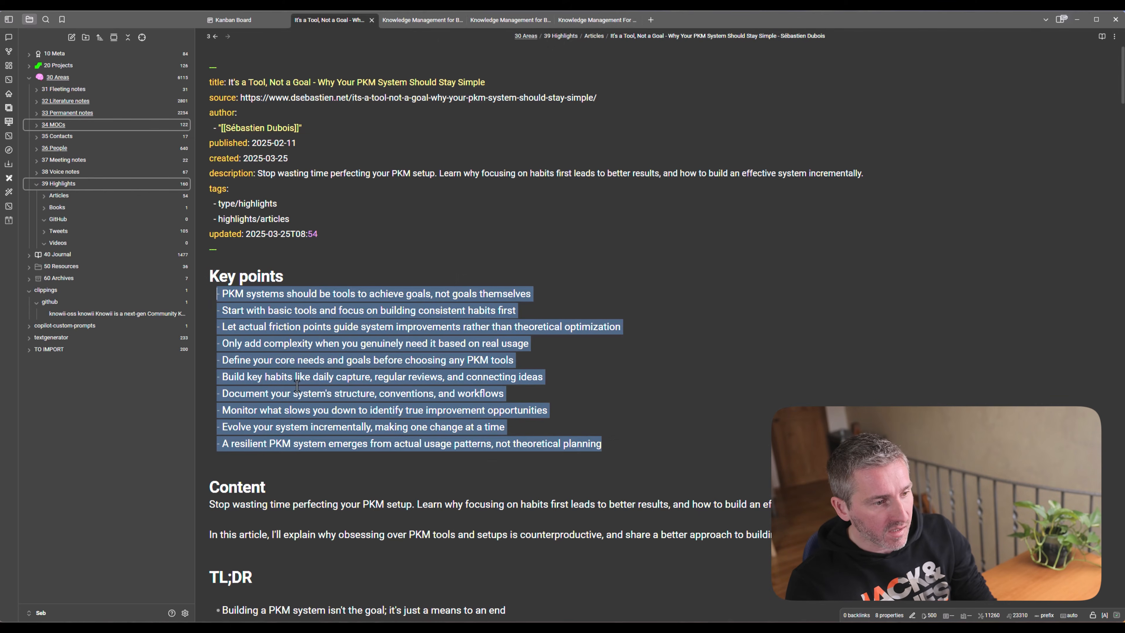
click(292, 294)
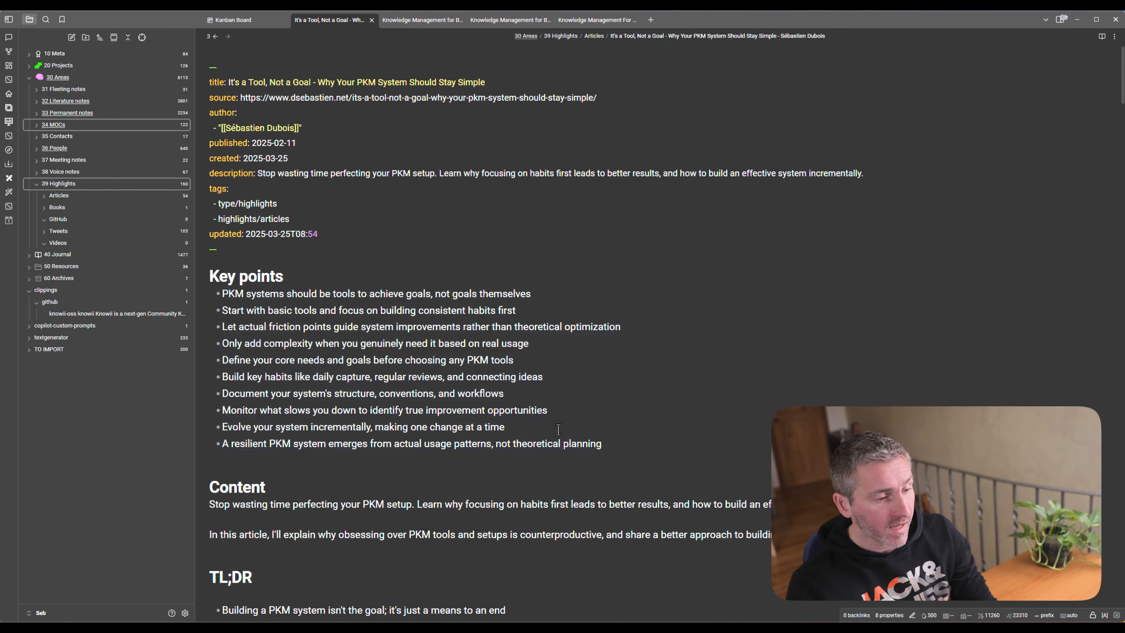
shift+click(606, 441)
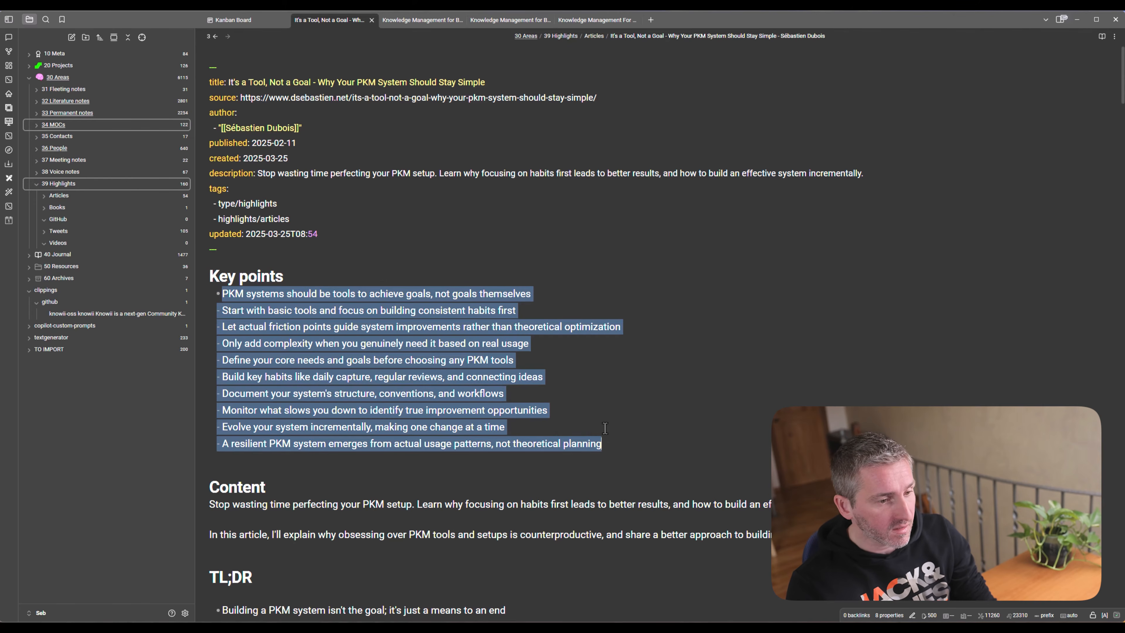
scroll(605, 427, down, 5)
scroll(291, 201, up, 4)
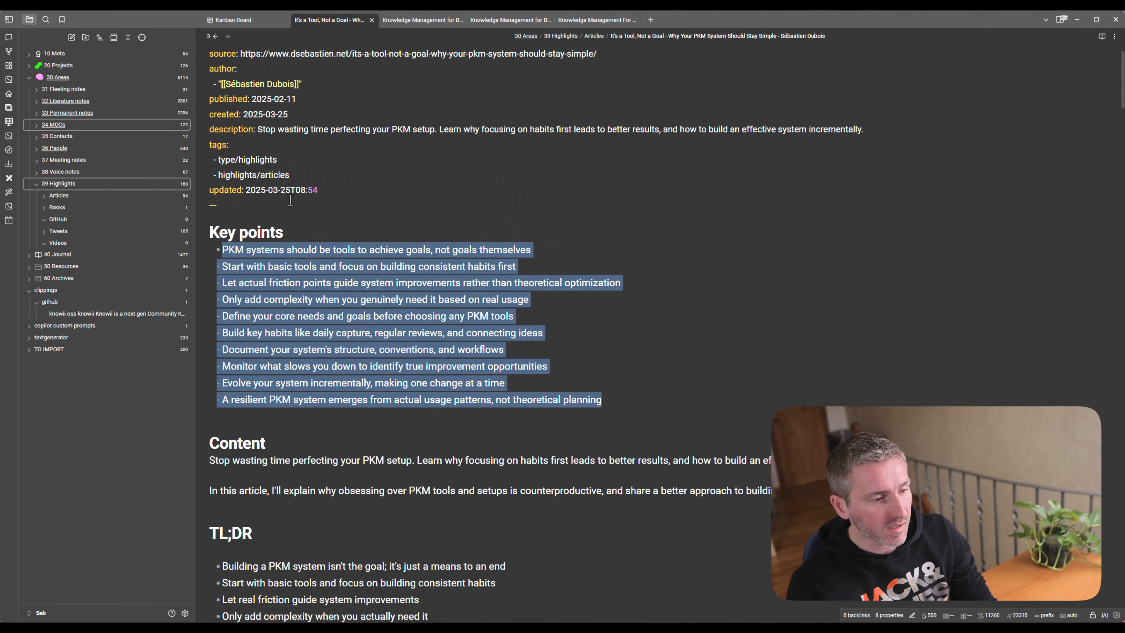
click(608, 403)
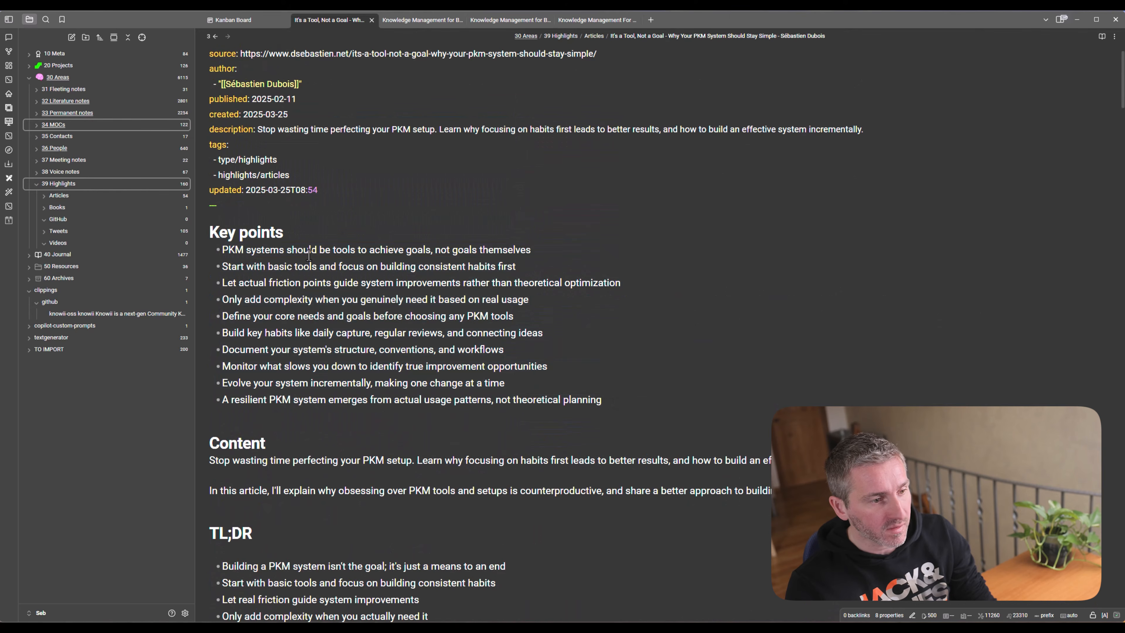
click(551, 249)
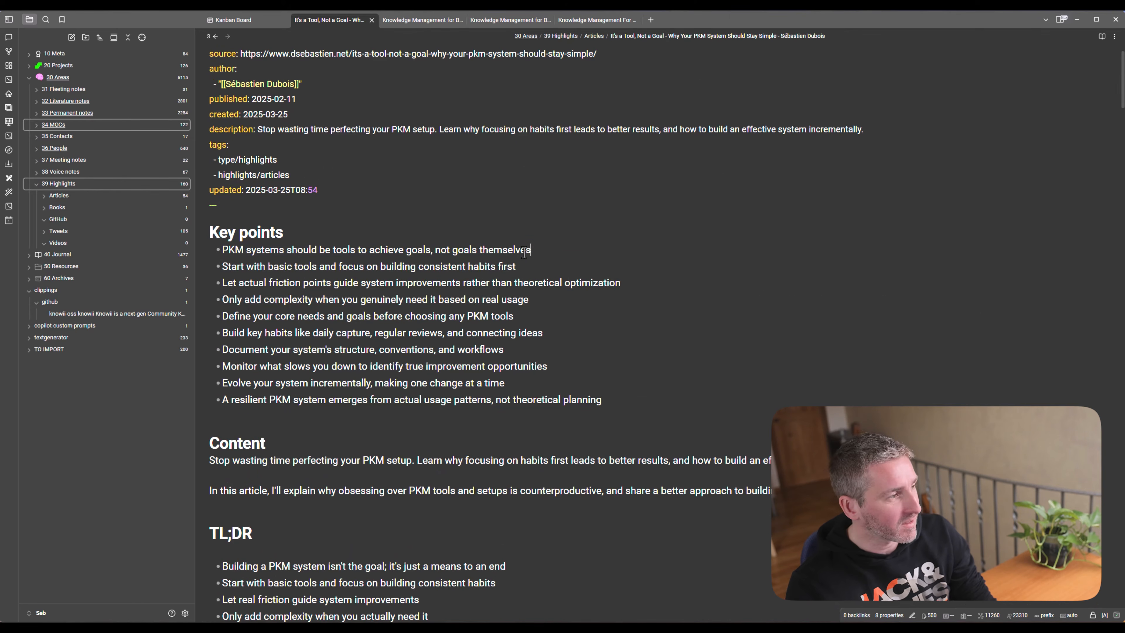
- Switch back to the browser's Article template settings and highlight the key points prompt in the note content
key(alt+Tab)
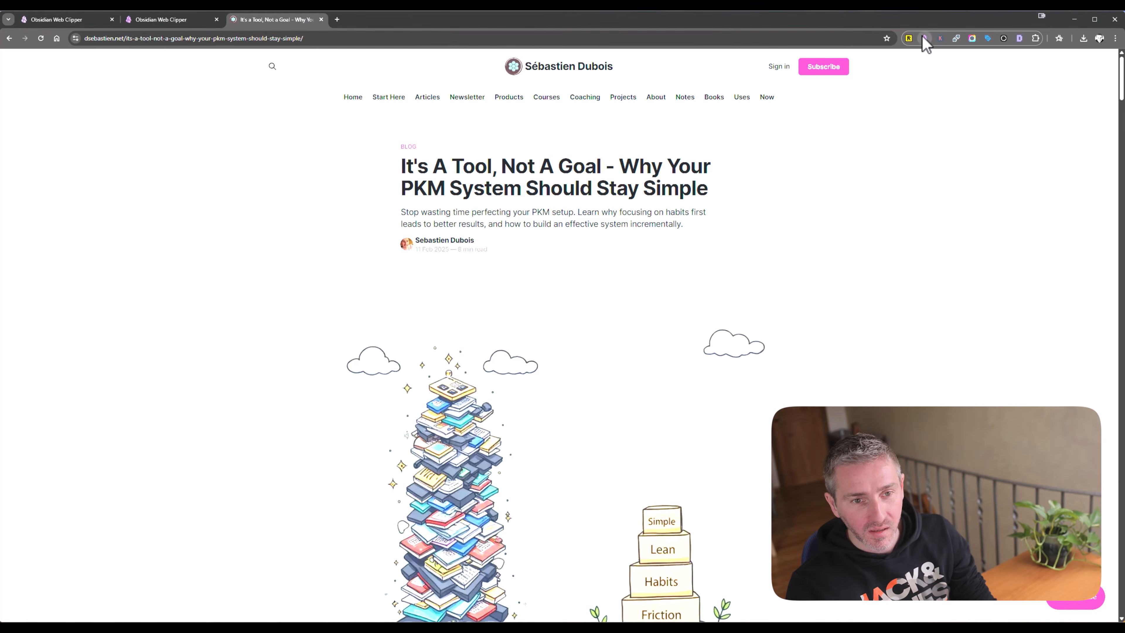
click(171, 20)
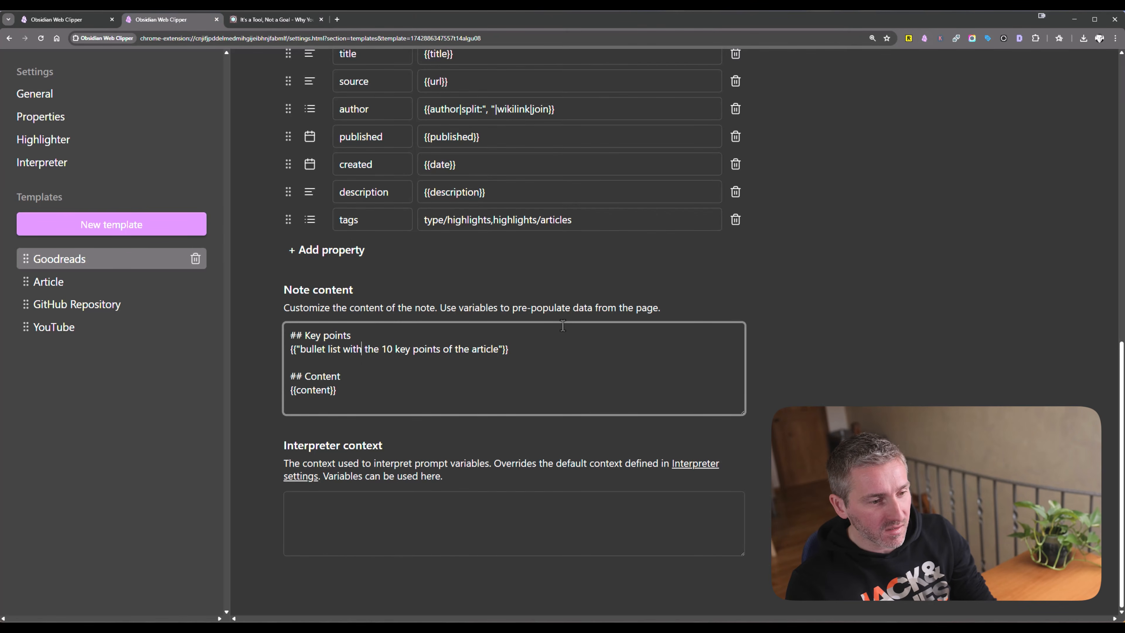
key(shift+Home)
click(528, 348)
key(shift+Home)
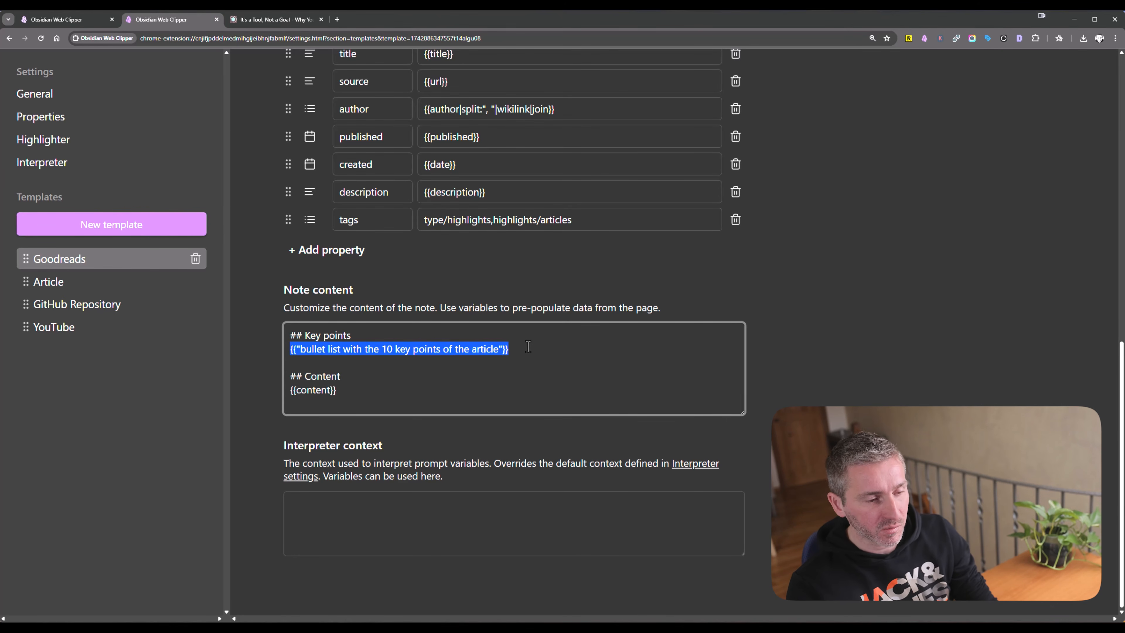
click(527, 348)
drag(491, 350, 271, 354)
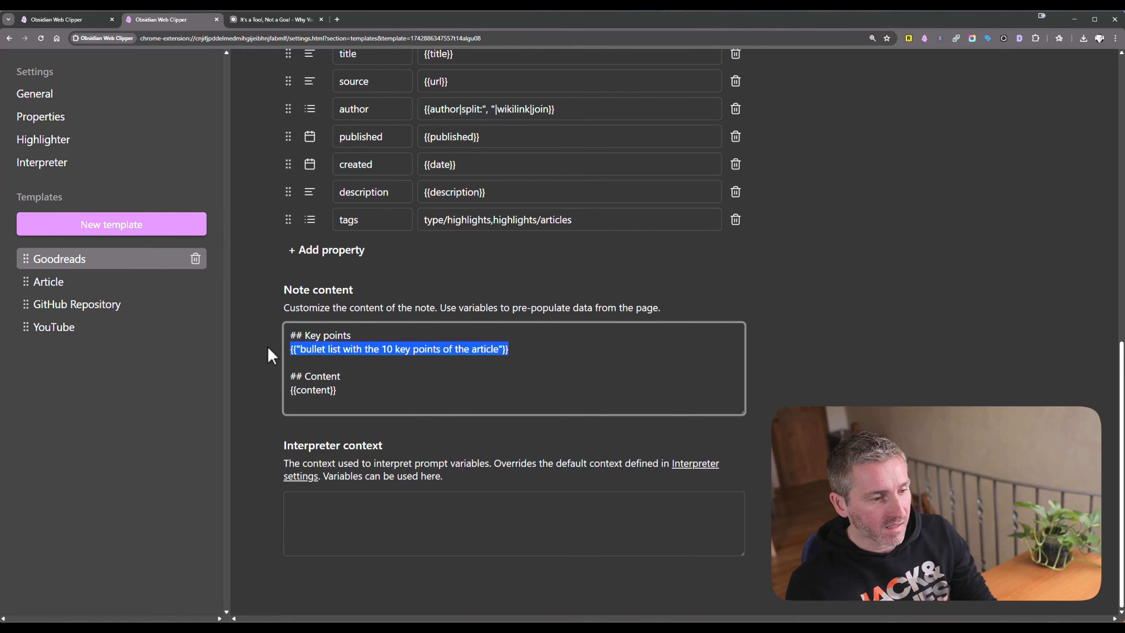
- Examine the prompt line requesting a bullet list of the article's 10 key points in the note content
click(551, 353)
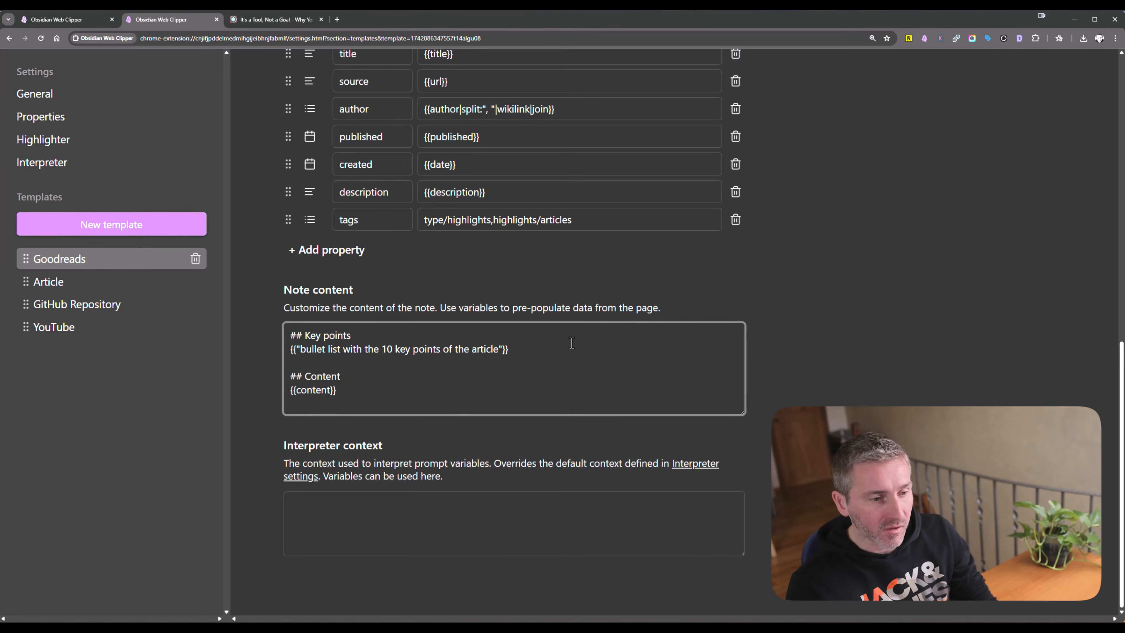
drag(561, 350, 291, 353)
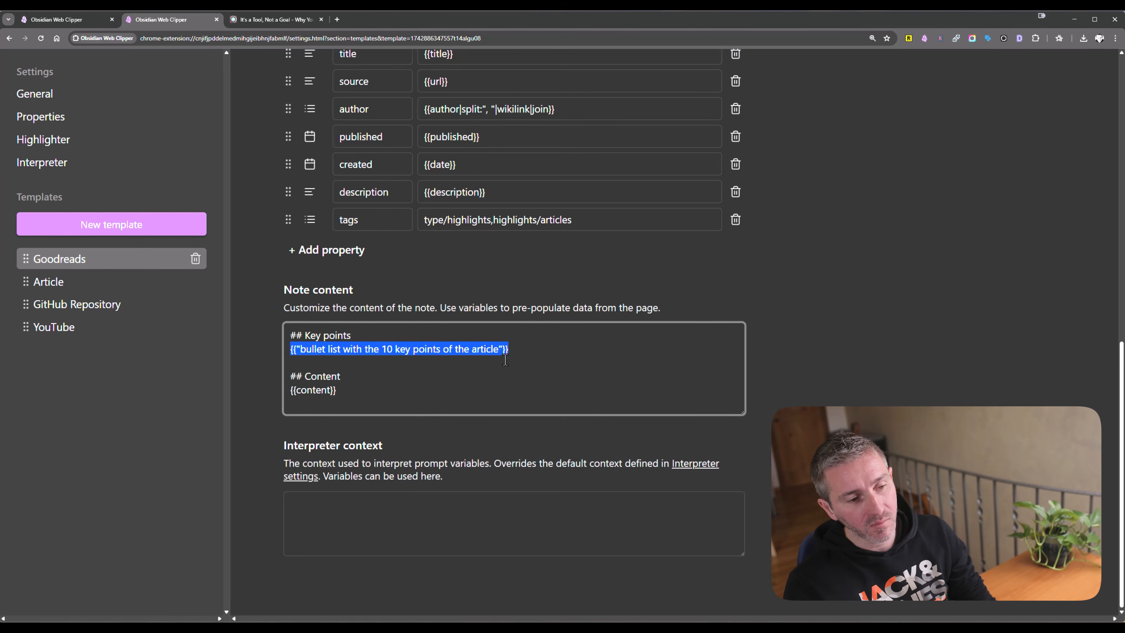
click(540, 357)
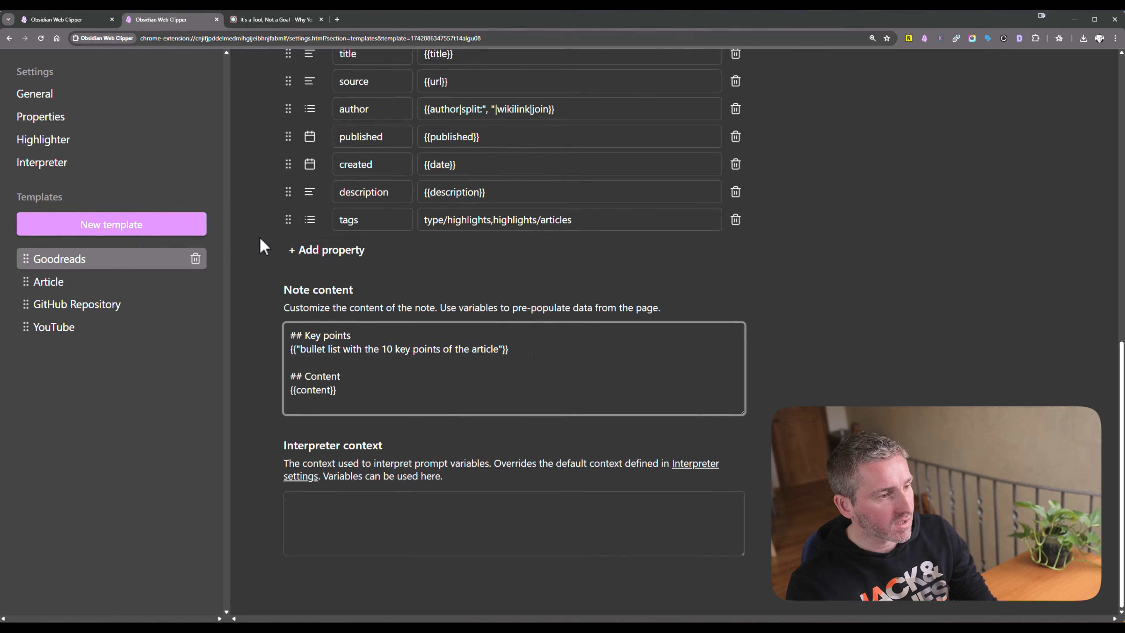
- Open the Interpreter settings and review the enable option, the automatic run behavior with its API credits note, and the Providers section
click(70, 172)
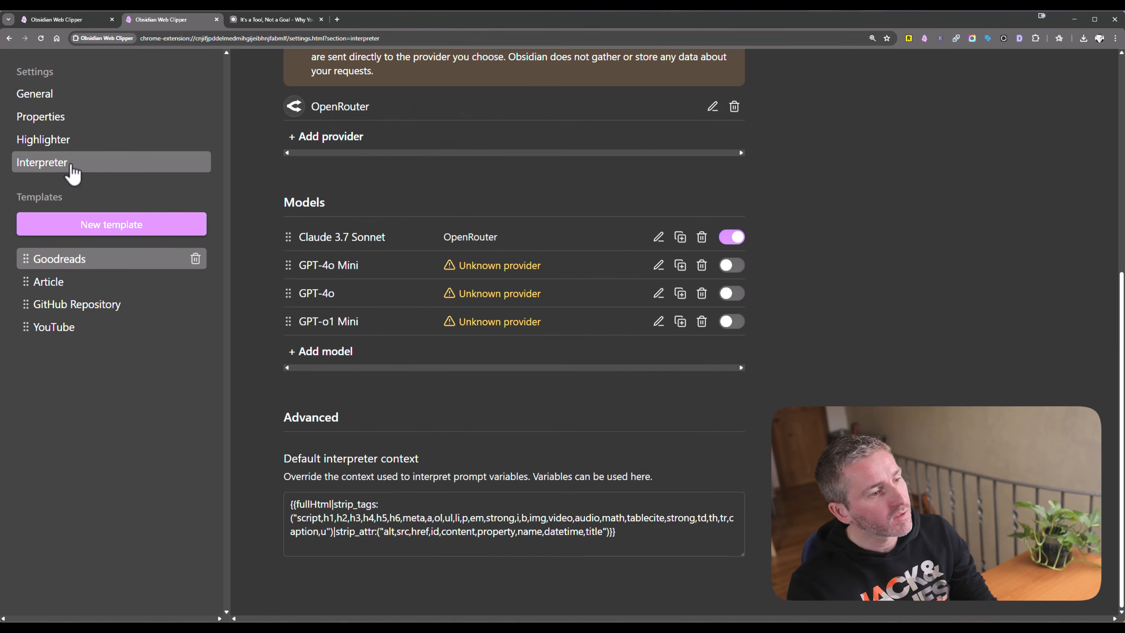
scroll(277, 189, up, 7)
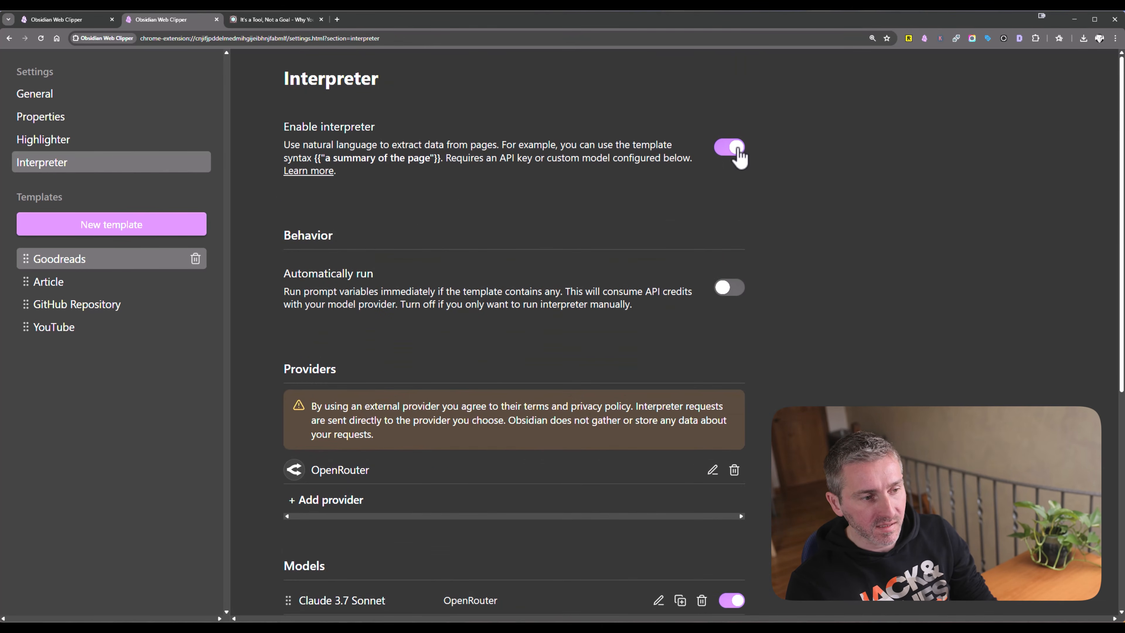
scroll(806, 226, down, 3)
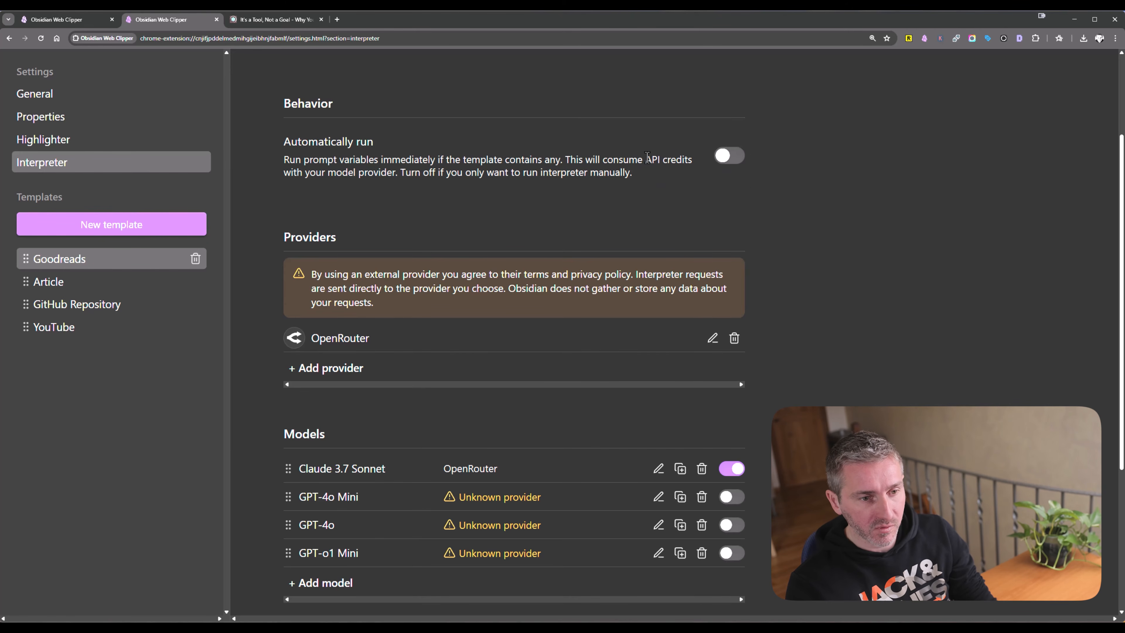
drag(645, 158, 687, 157)
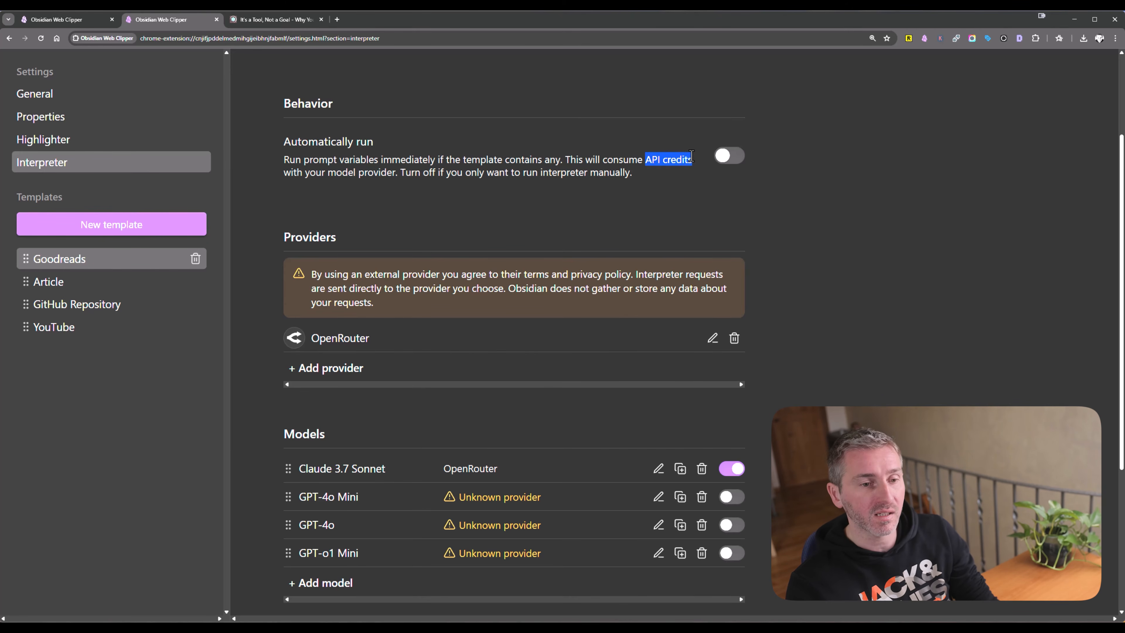
click(691, 155)
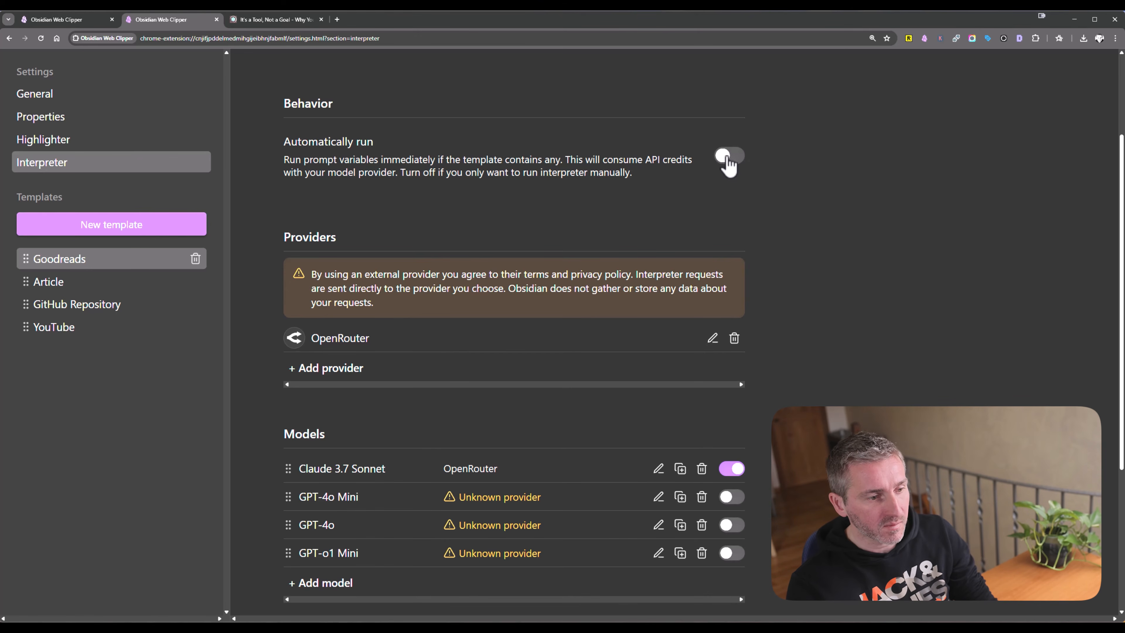
drag(344, 255, 284, 246)
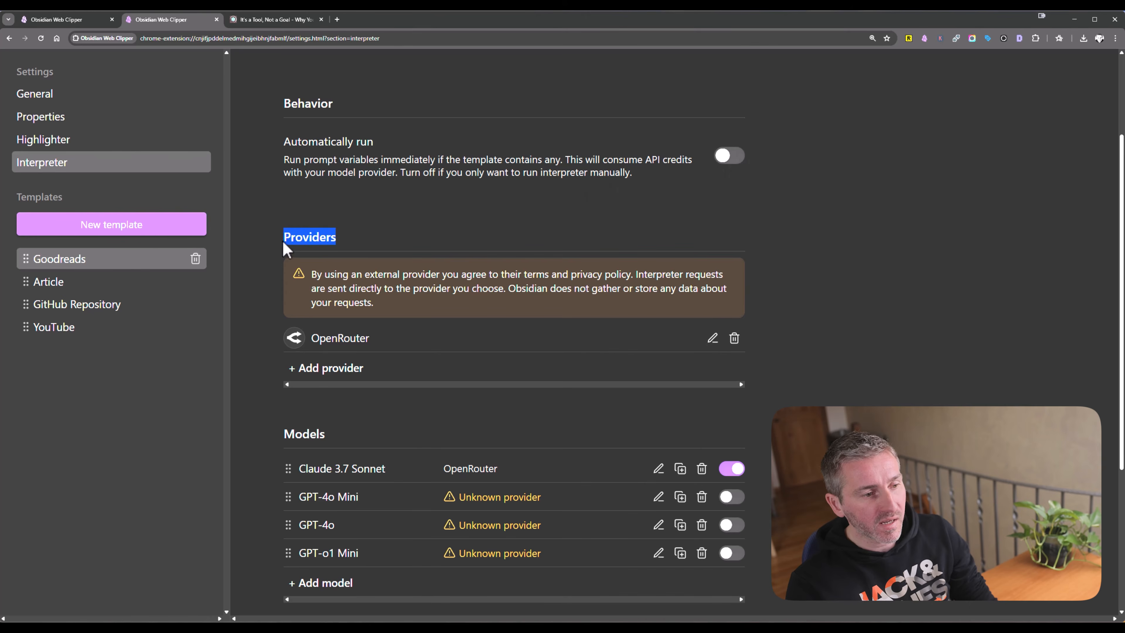
click(370, 241)
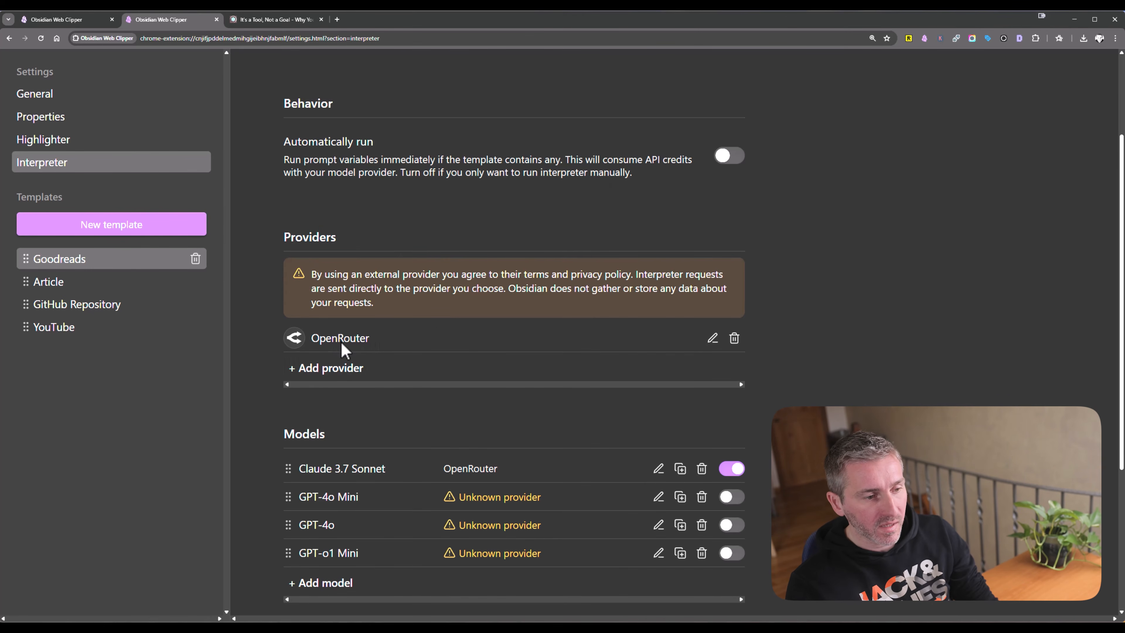
- Open the OpenRouter website in a new browser tab and go to its home page
click(337, 19)
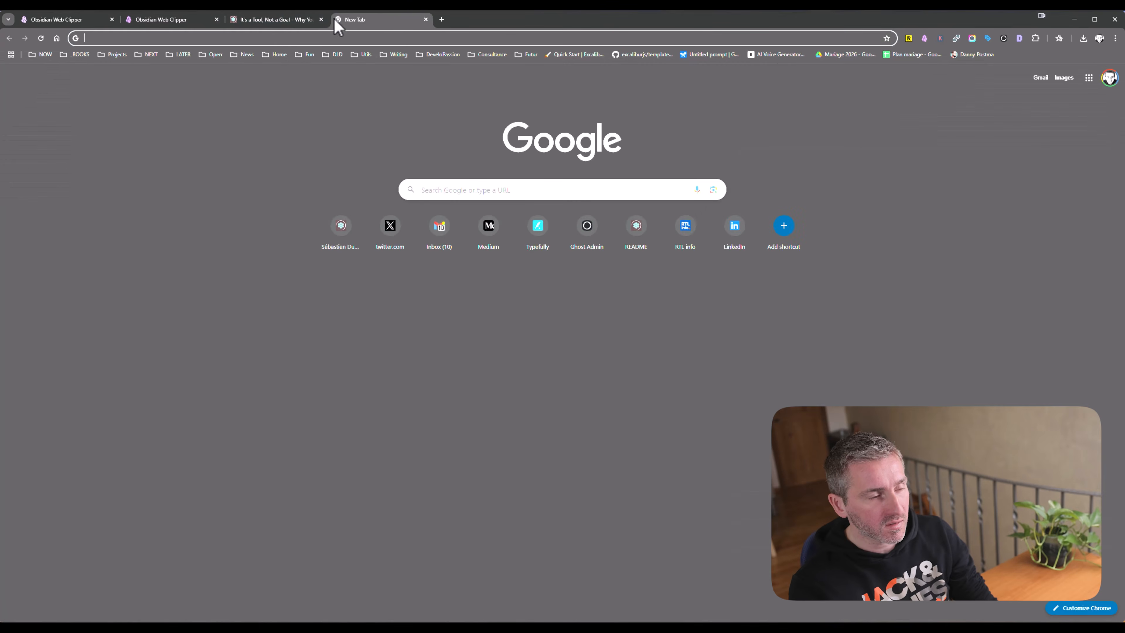
text(open)
key(Return)
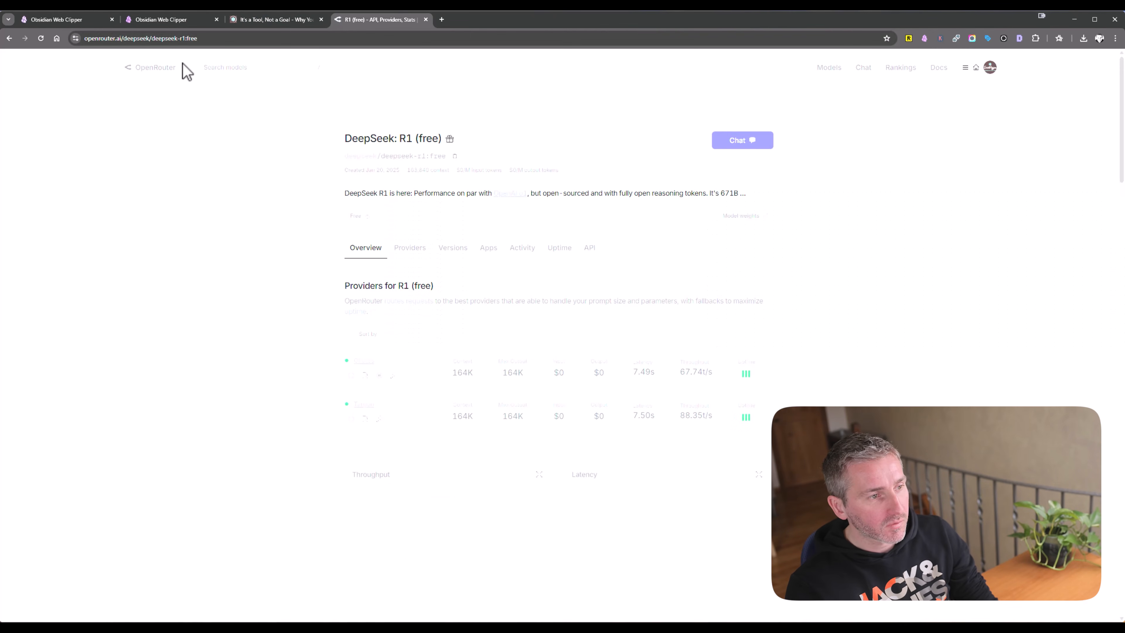
click(153, 67)
scroll(352, 269, down, 4)
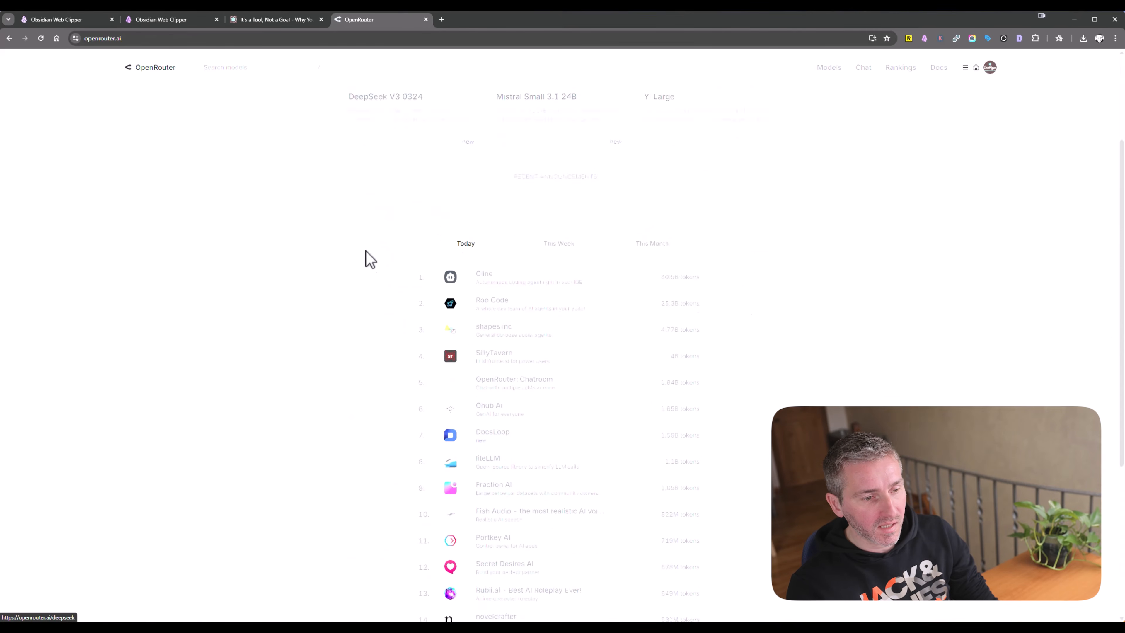
scroll(416, 215, up, 4)
- Search OpenRouter's models for "claud" and dismiss the suggestions
click(230, 68)
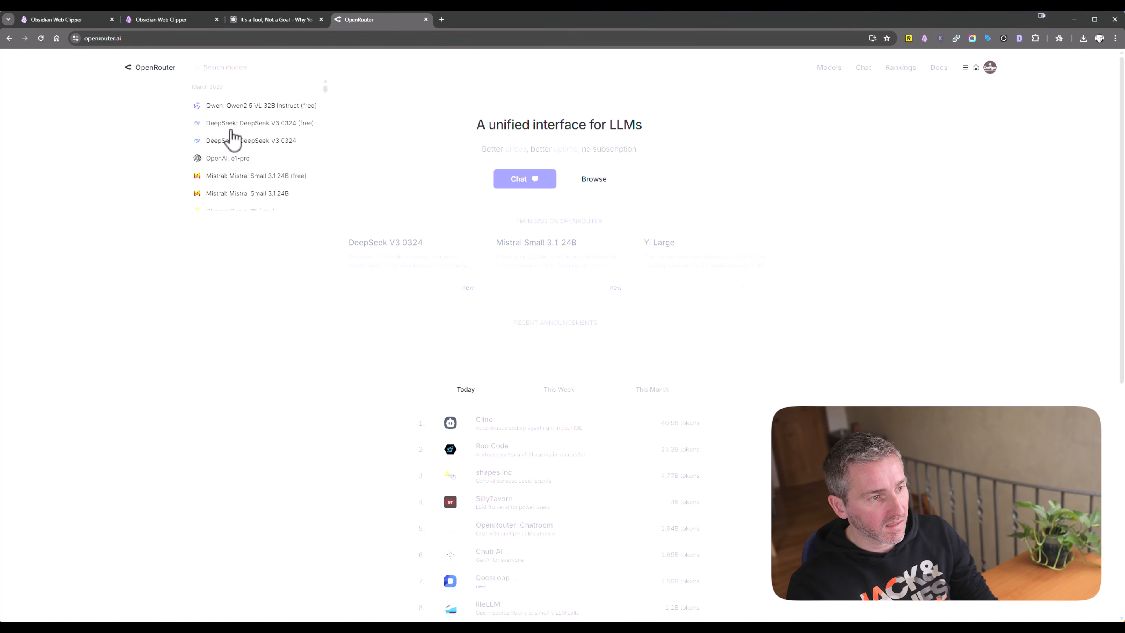
text(cla)
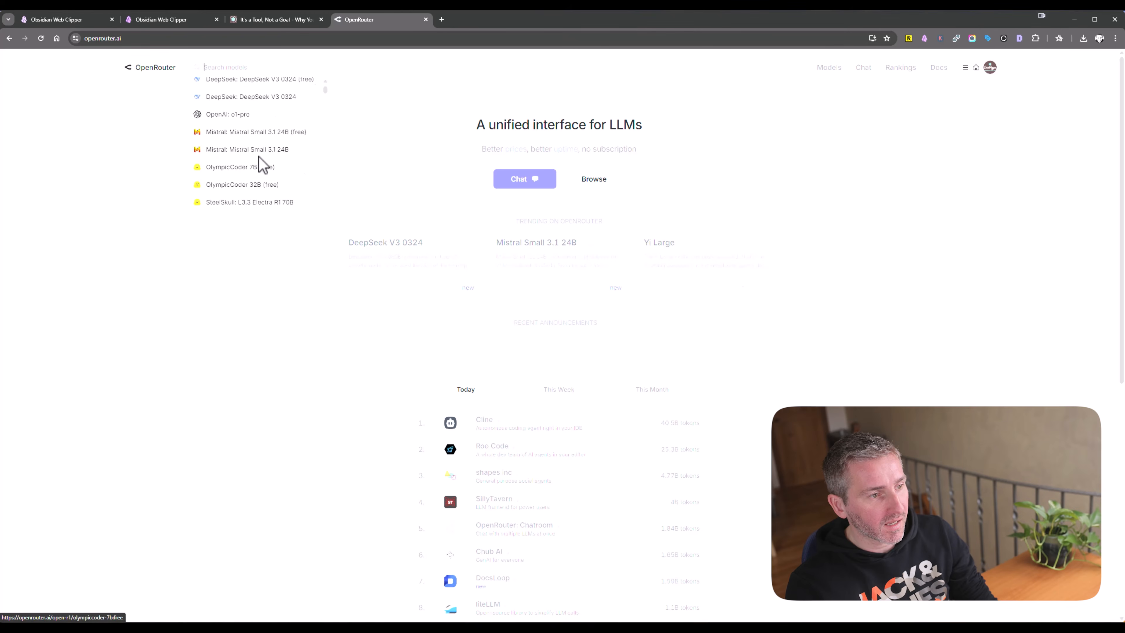
text(ud)
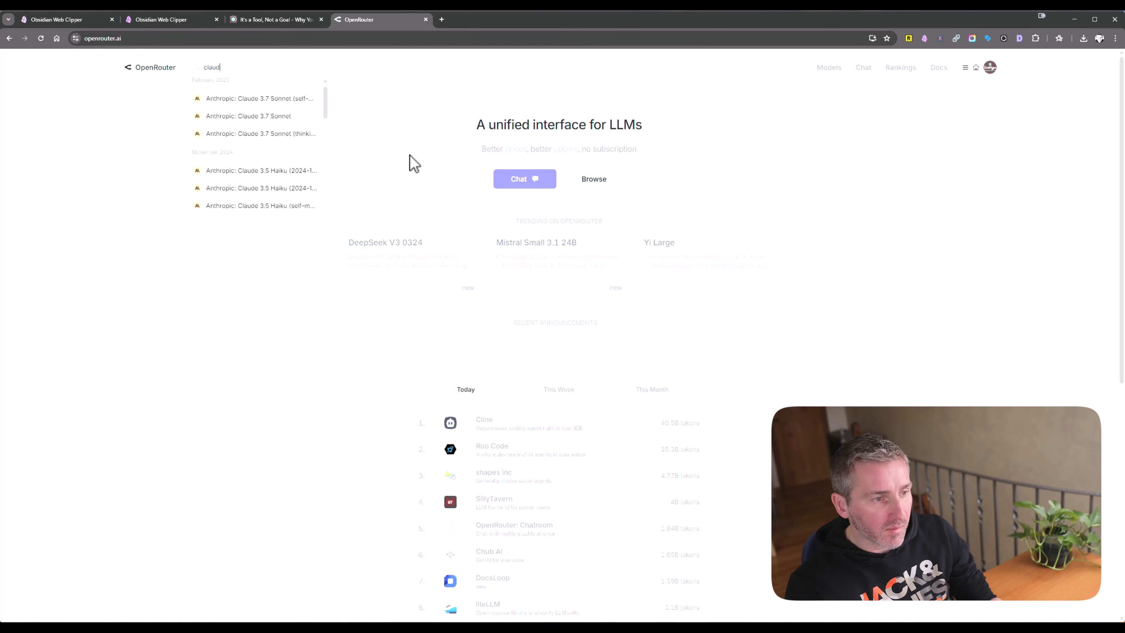
click(438, 171)
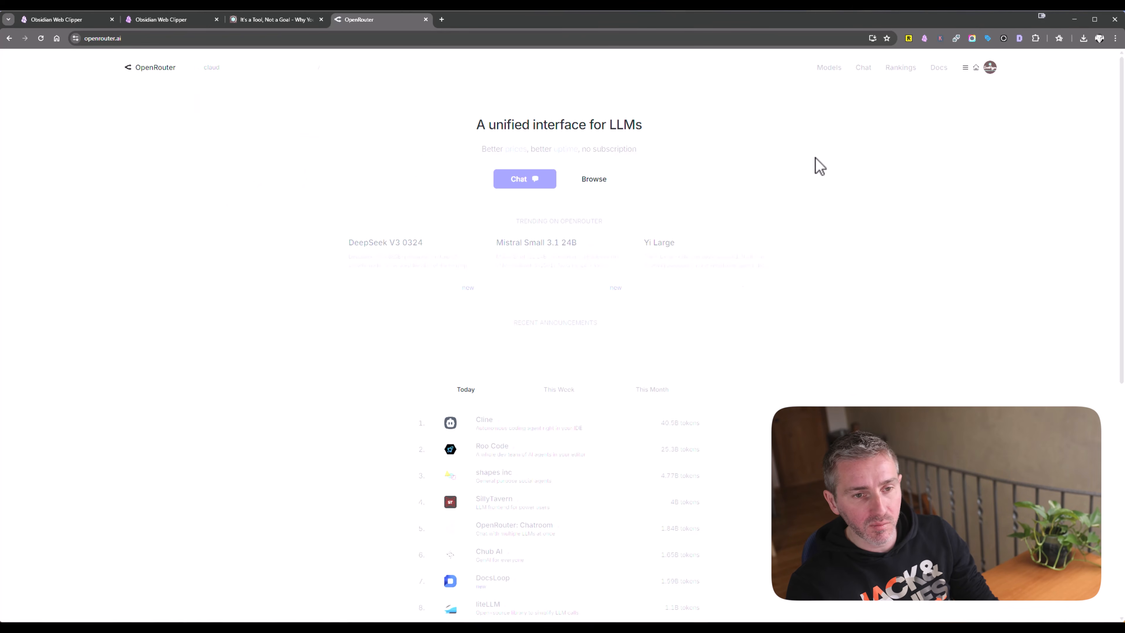
- Browse OpenRouter's full list of models and return to its home page
click(829, 68)
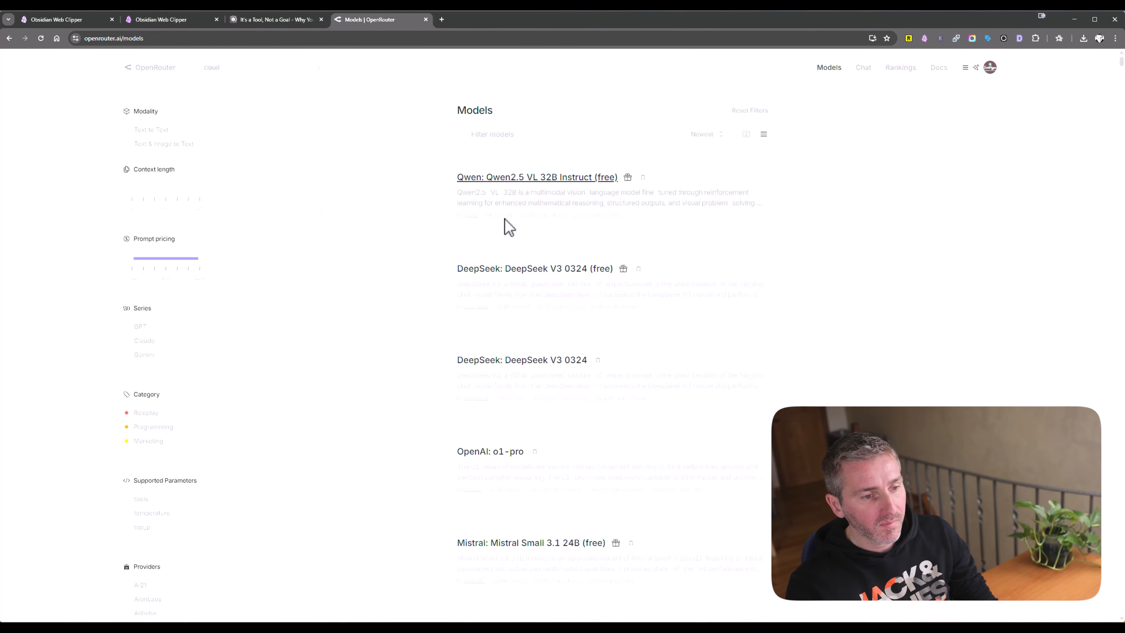
scroll(554, 268, down, 10)
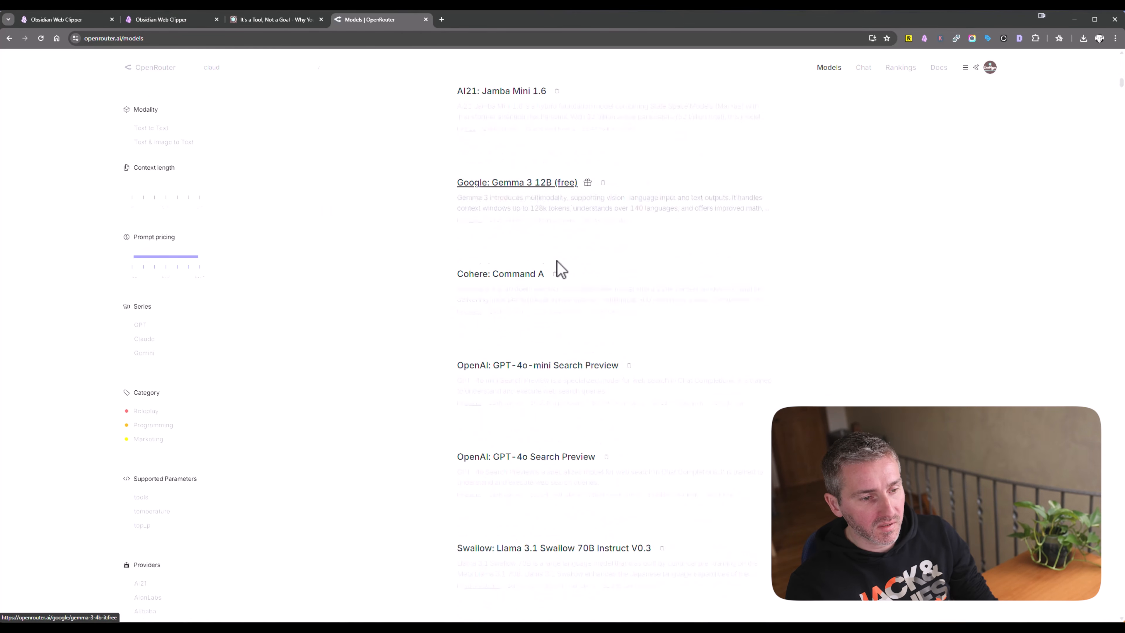
scroll(562, 269, down, 20)
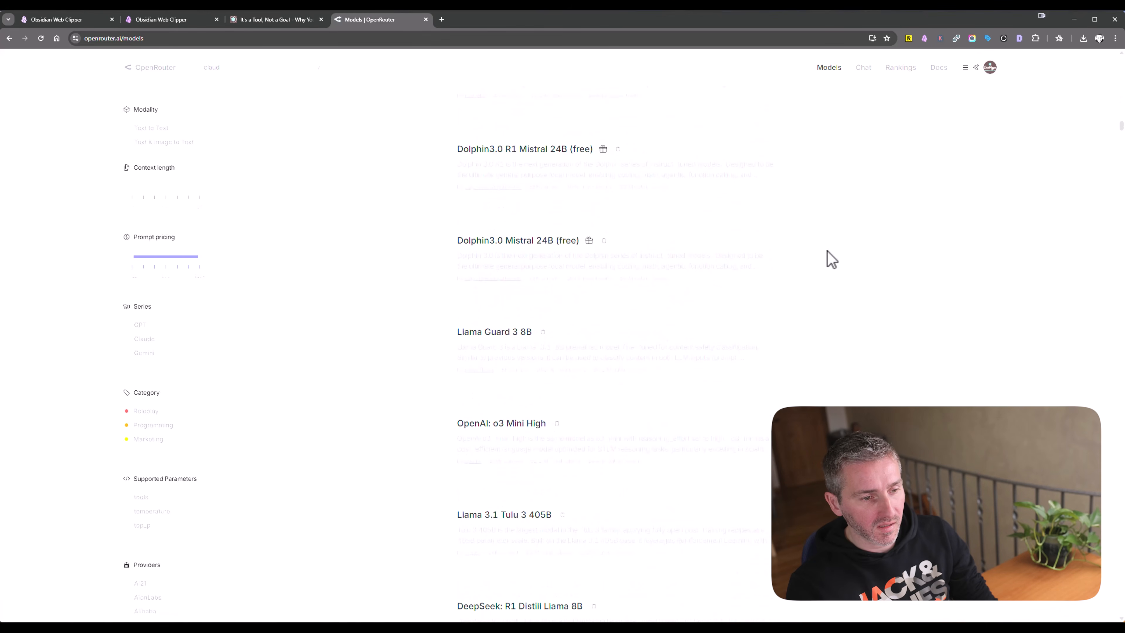
scroll(959, 228, up, 2)
drag(1122, 128, 1122, 62)
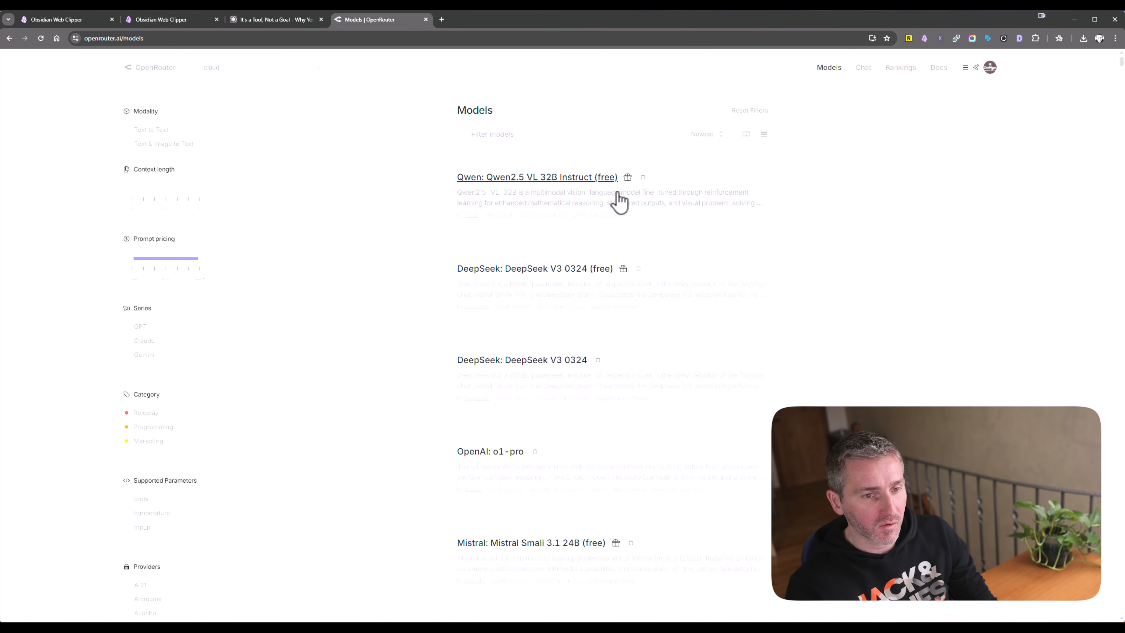
click(158, 74)
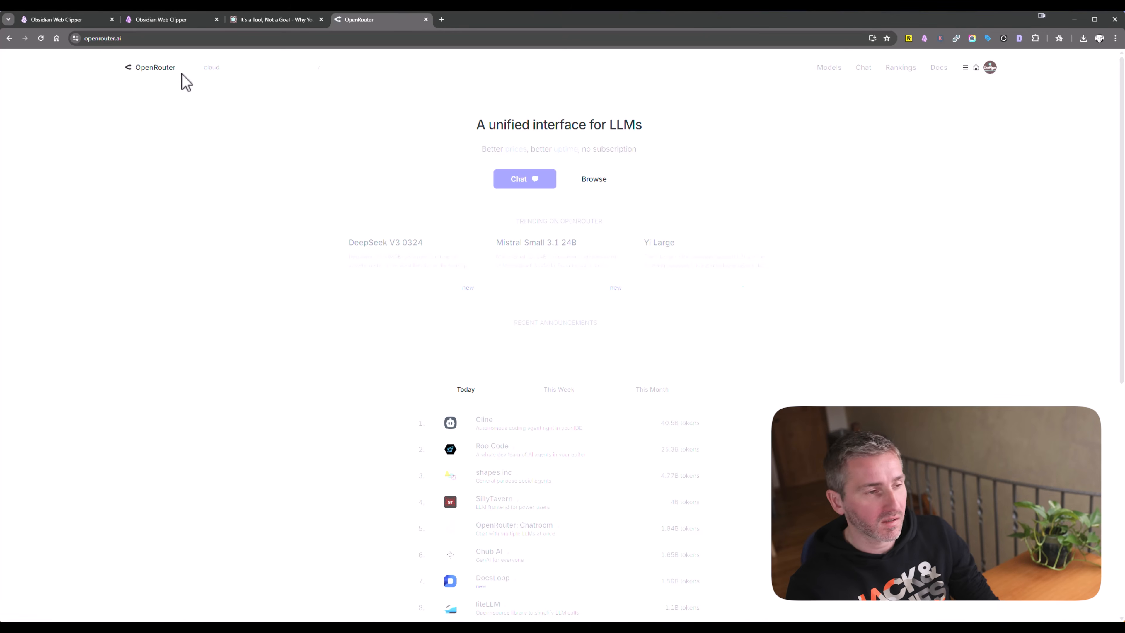
- Return to the Interpreter settings and inspect the fields for adding OpenAI as a provider, closing the dialog without saving
click(163, 21)
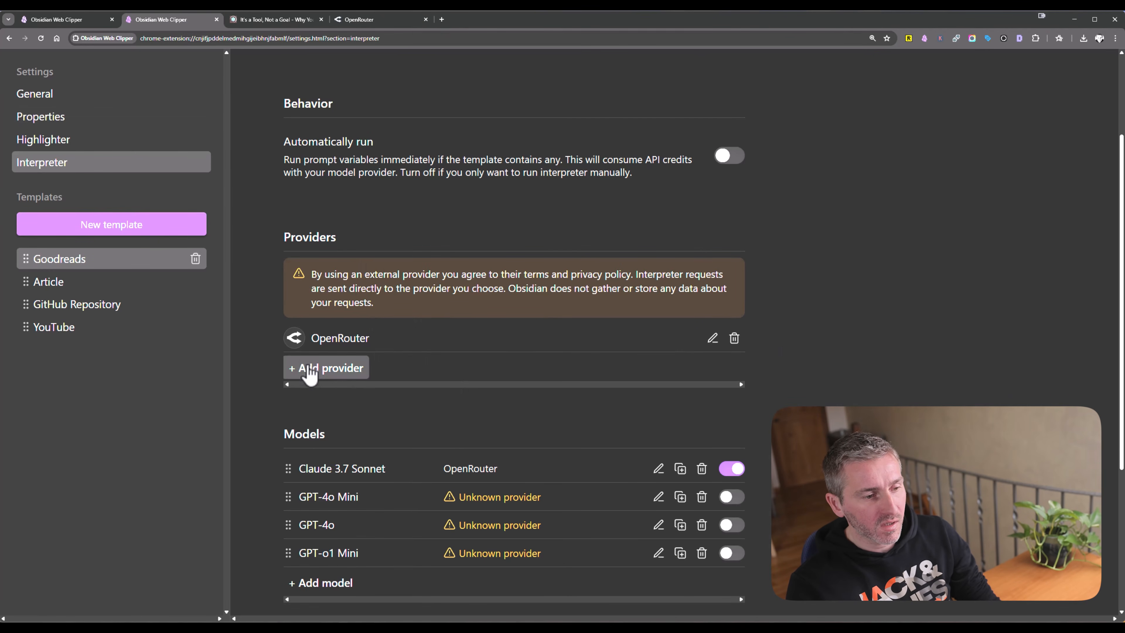
click(343, 377)
click(407, 272)
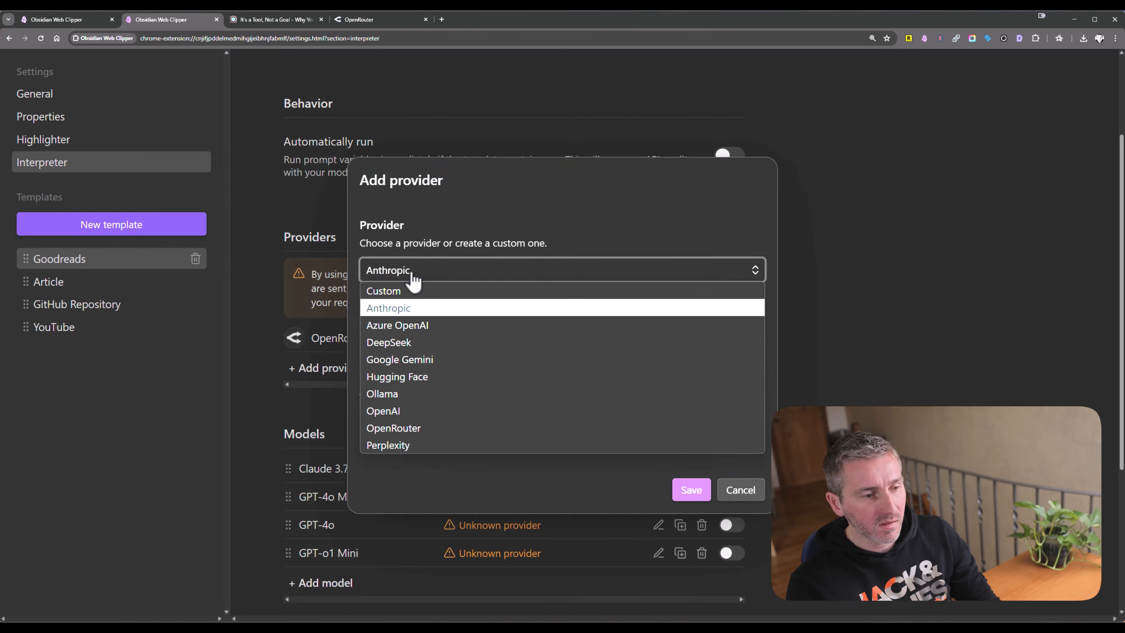
click(384, 411)
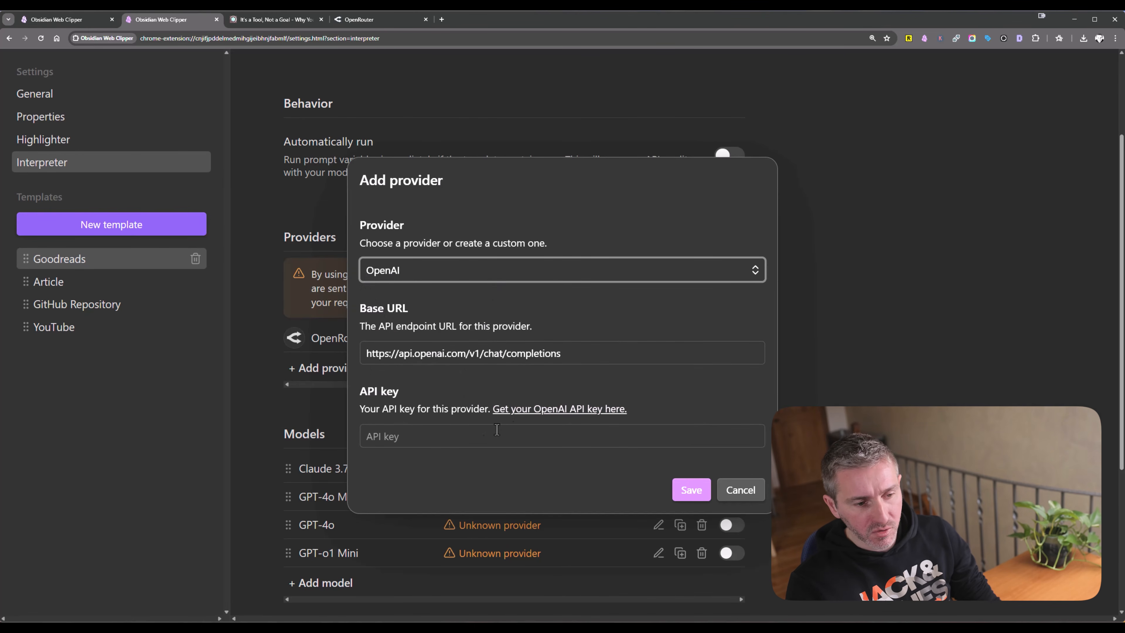
click(482, 437)
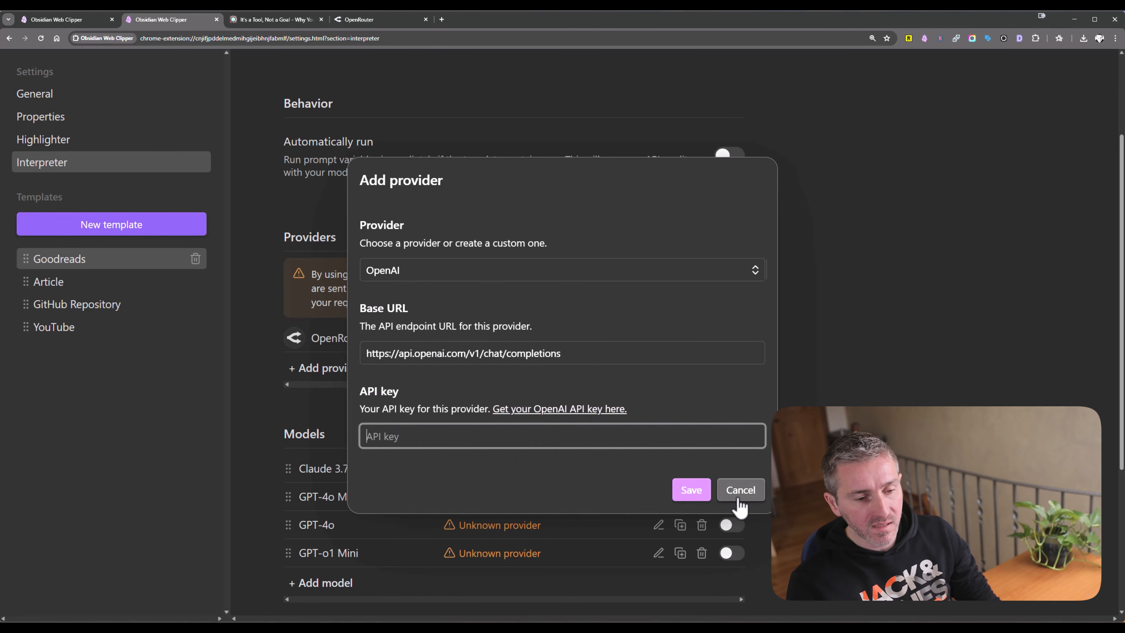
click(753, 496)
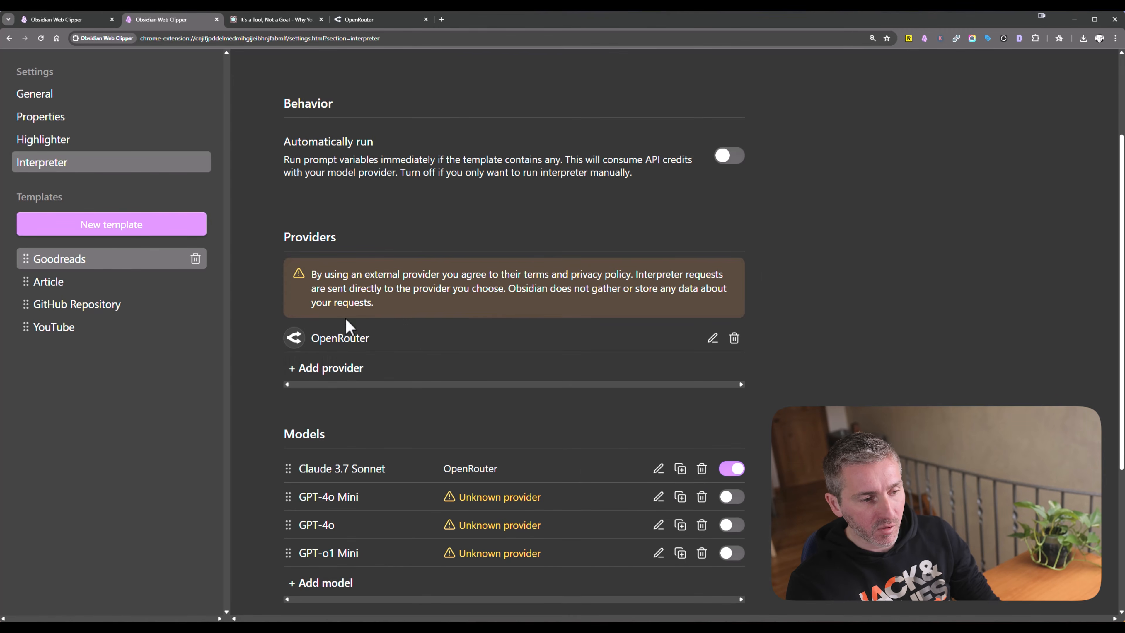
- Review the Models section of the Interpreter settings and inspect the options for adding a model, without saving one
scroll(784, 336, down, 2)
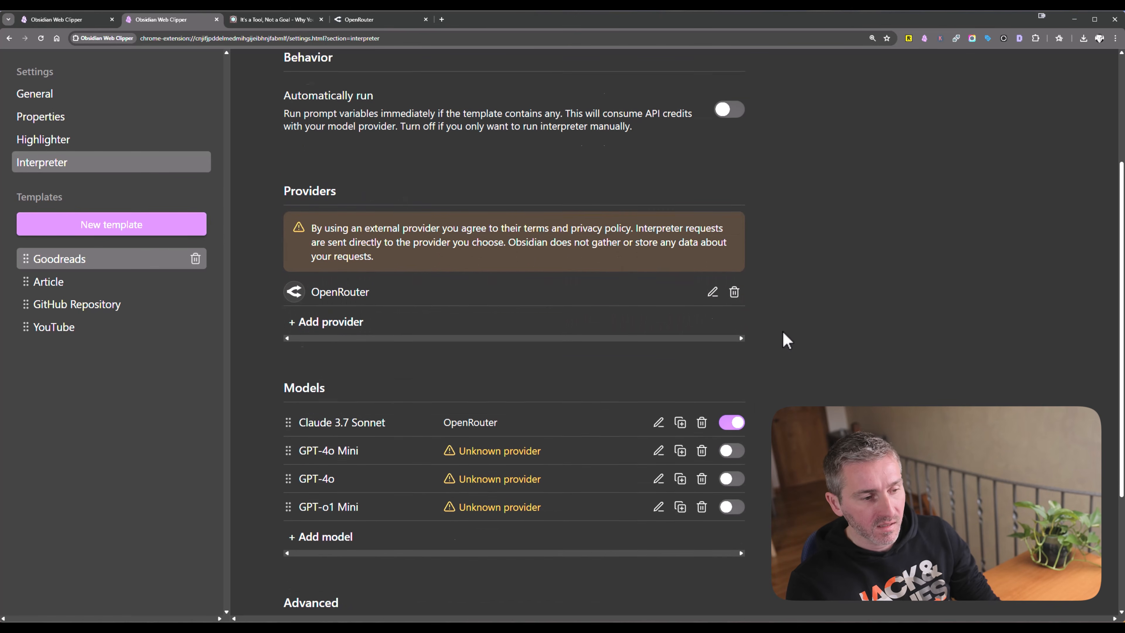
scroll(761, 354, down, 3)
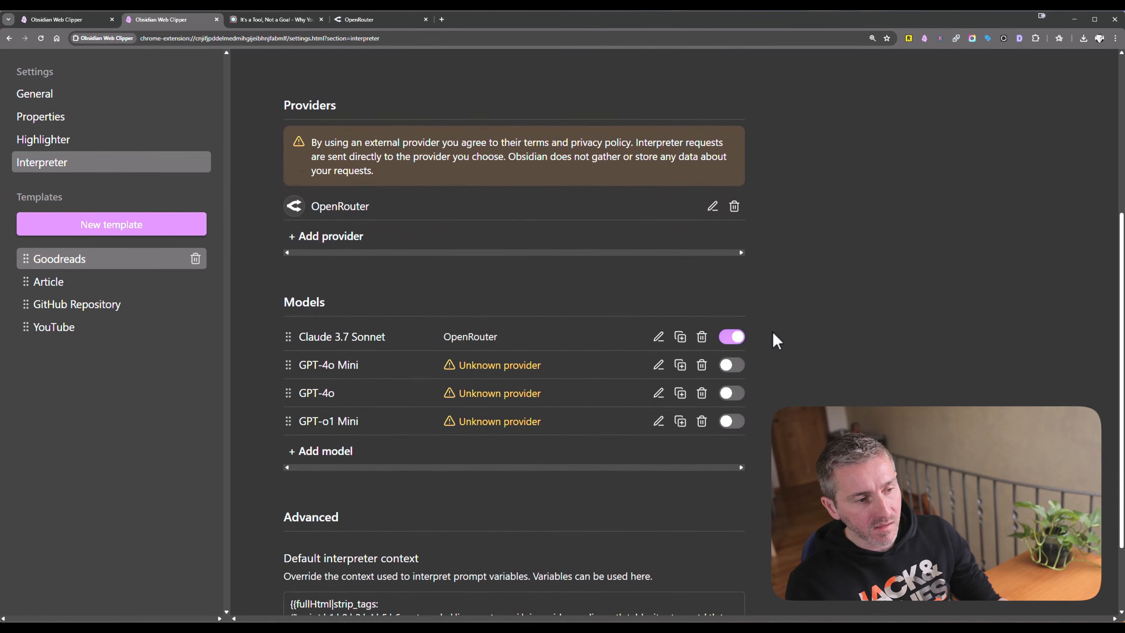
drag(336, 217, 291, 217)
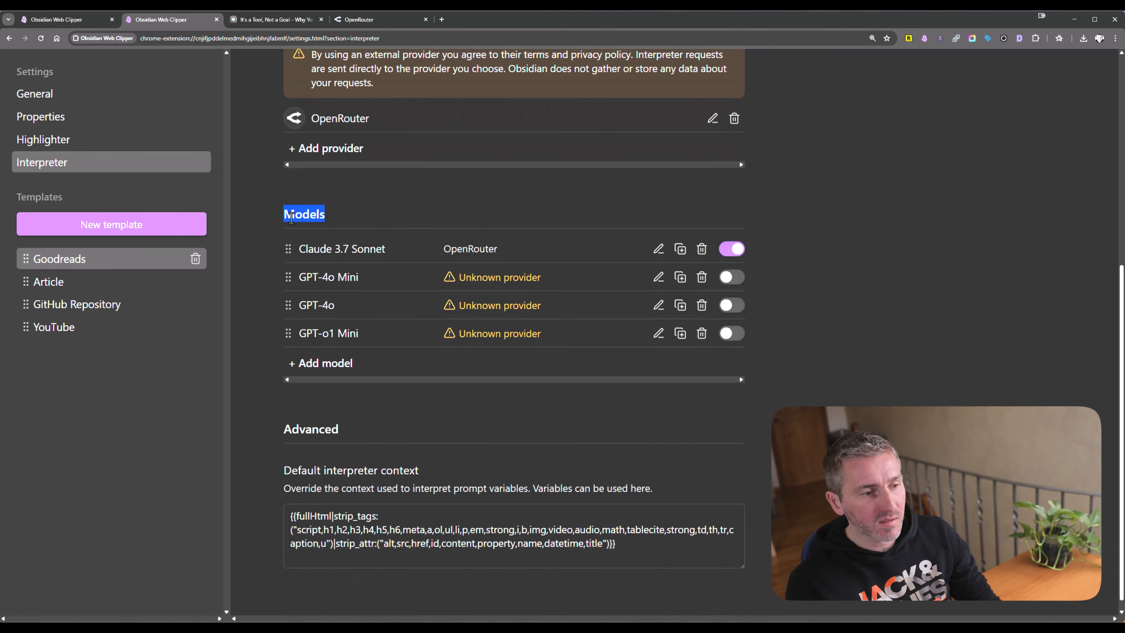
click(335, 215)
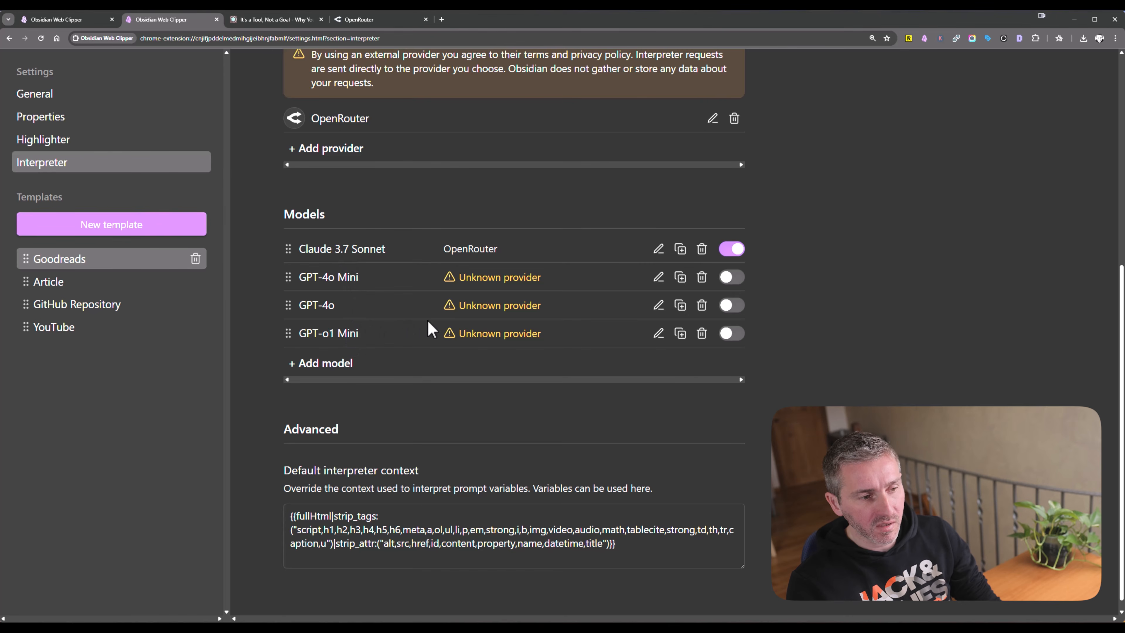
click(322, 365)
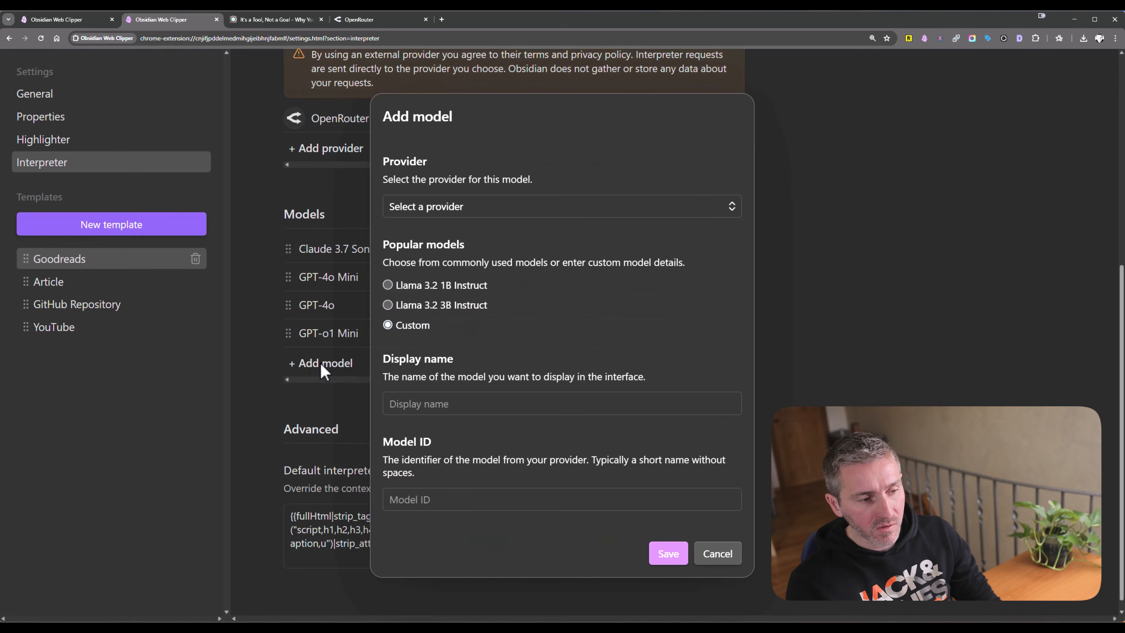
click(832, 297)
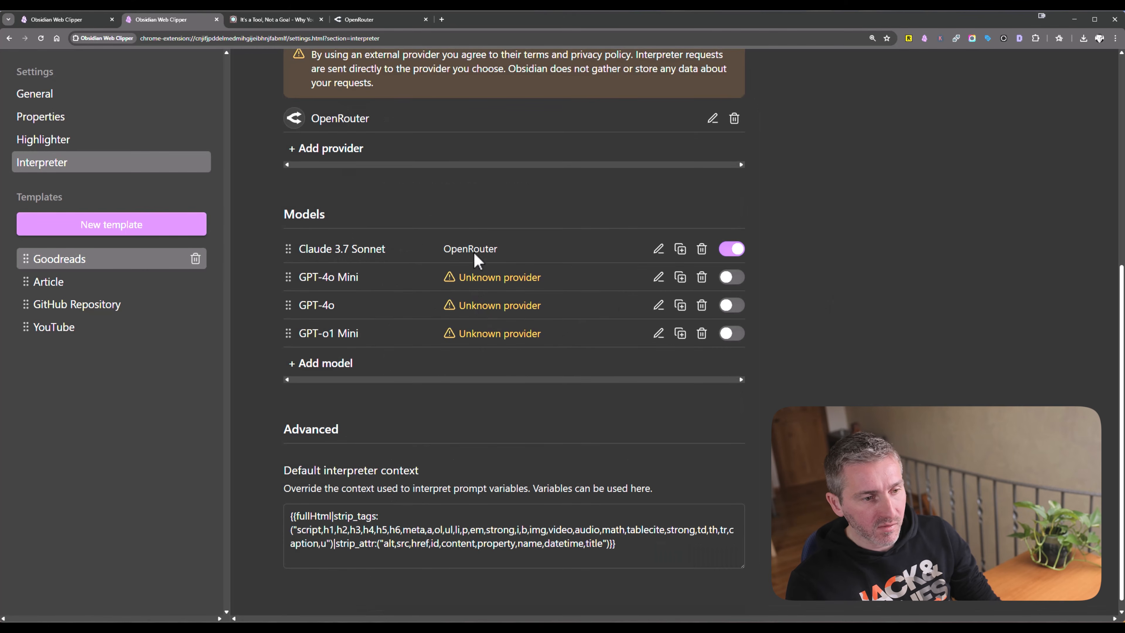
scroll(494, 256, up, 1)
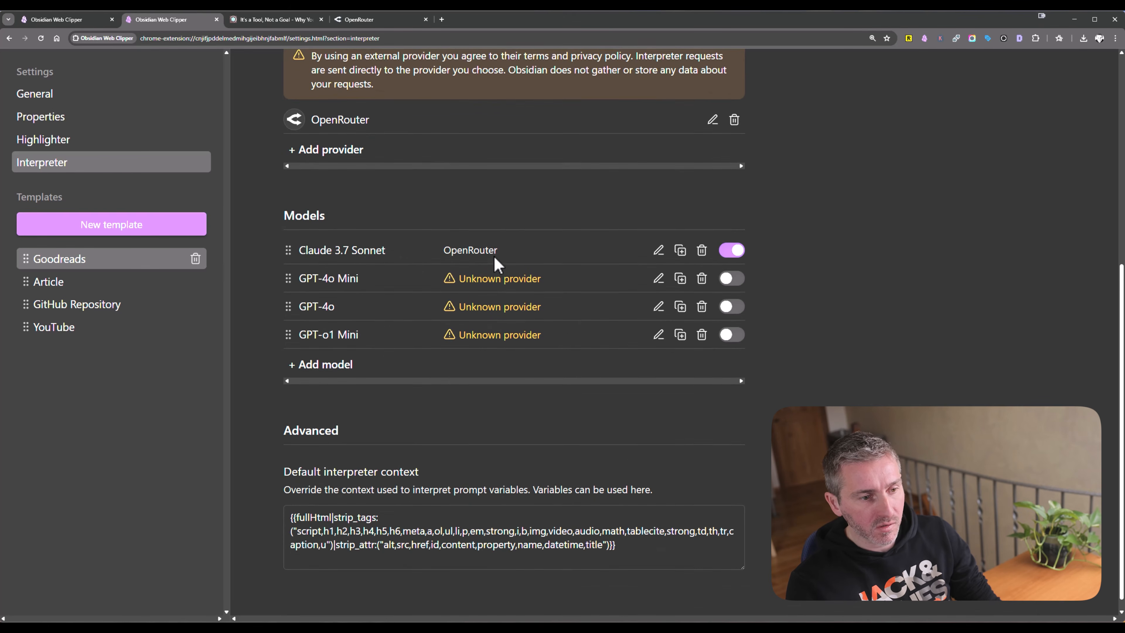
scroll(494, 257, up, 1)
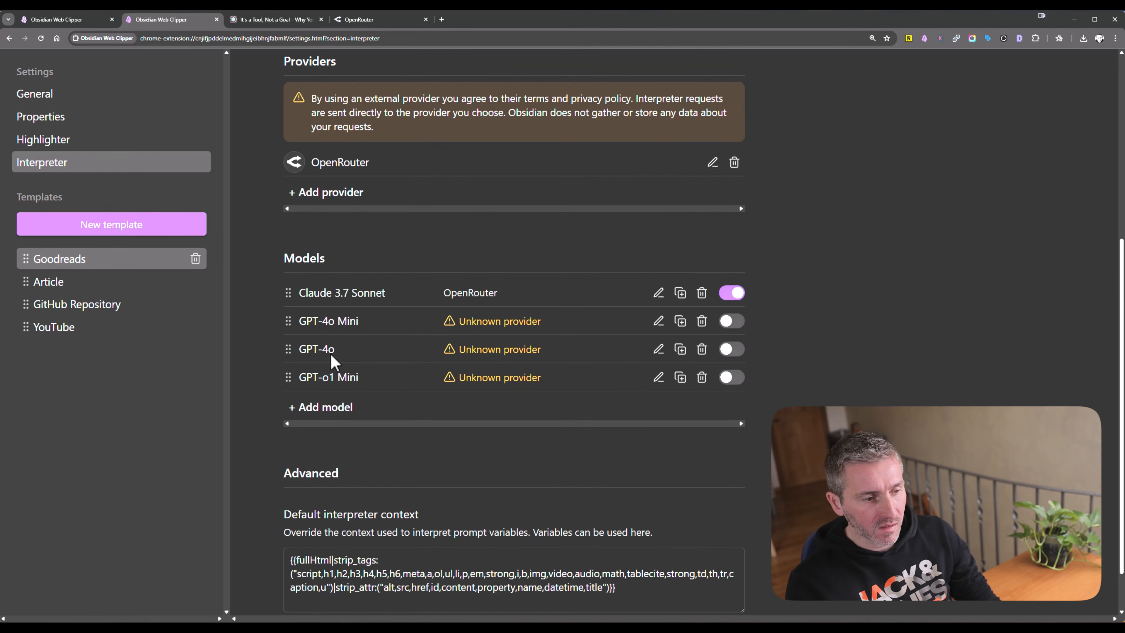
- Edit the GPT-4o model in the Interpreter settings and set its provider to OpenRouter
drag(342, 350, 322, 353)
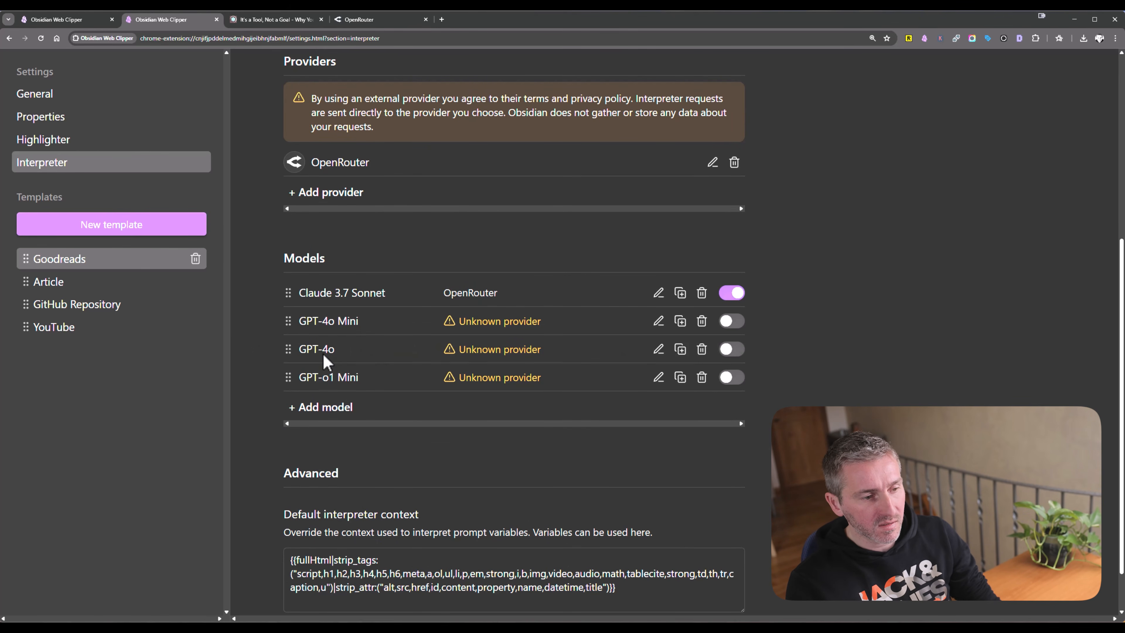
click(658, 350)
click(462, 212)
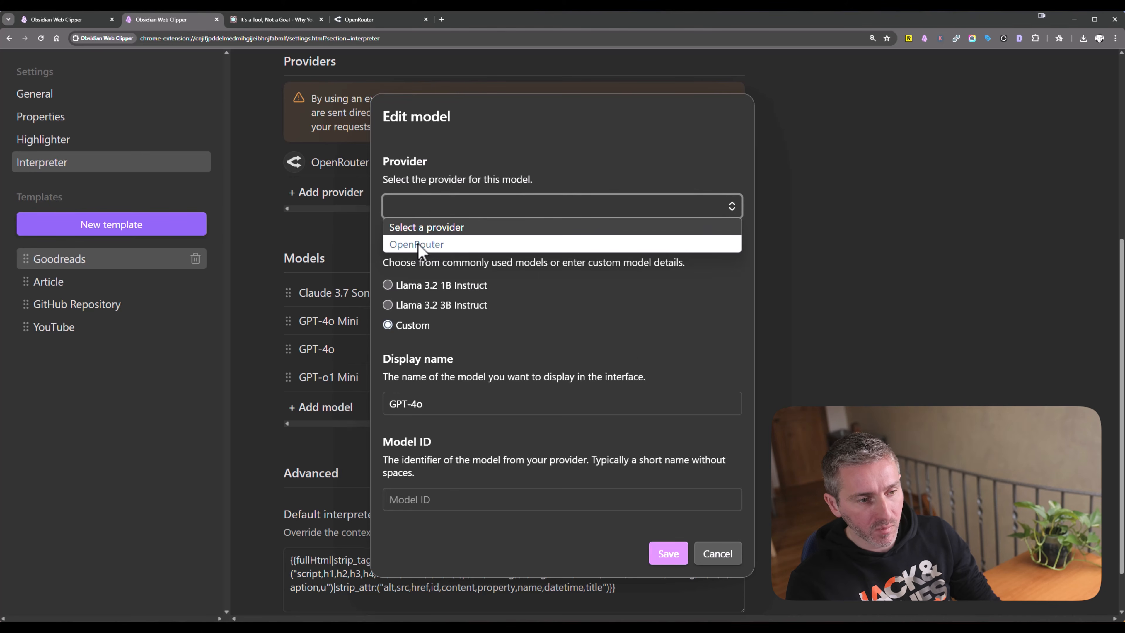
click(443, 246)
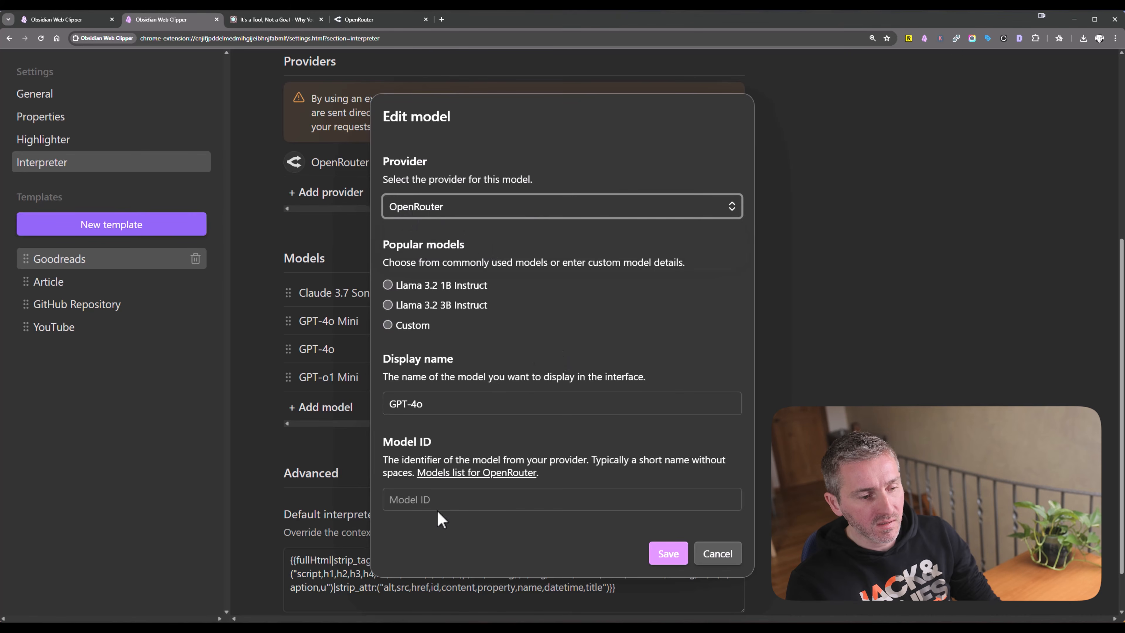
- Copy the identifier openai/gpt-4o from GPT-4o's OpenRouter page and enter it as the model ID
click(360, 20)
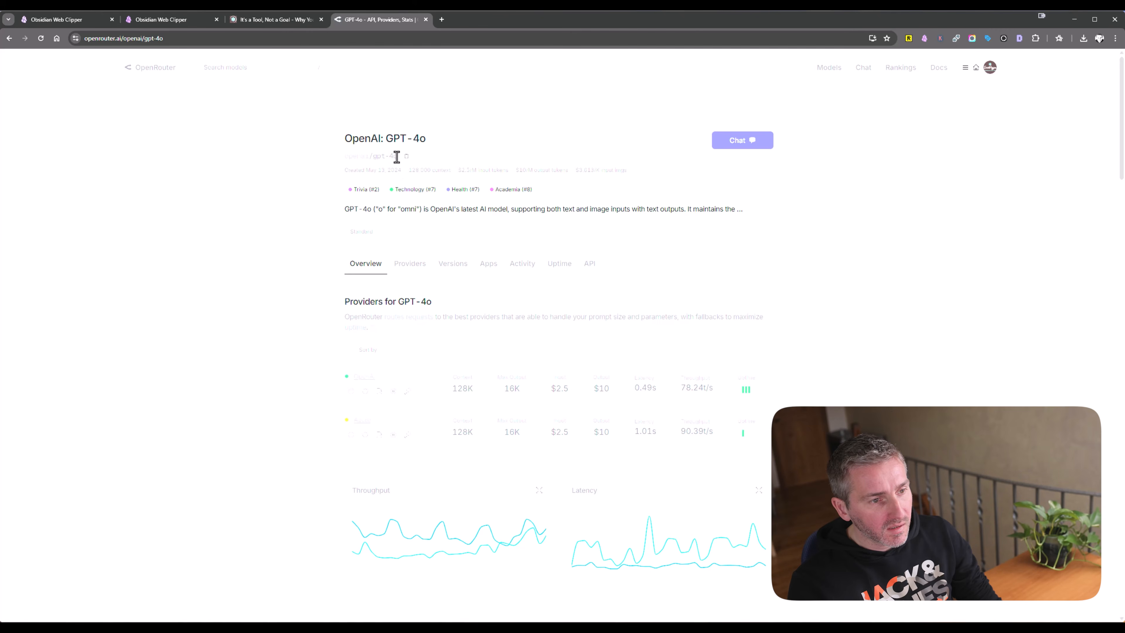
drag(396, 156, 345, 157)
key(ctrl+c)
click(173, 19)
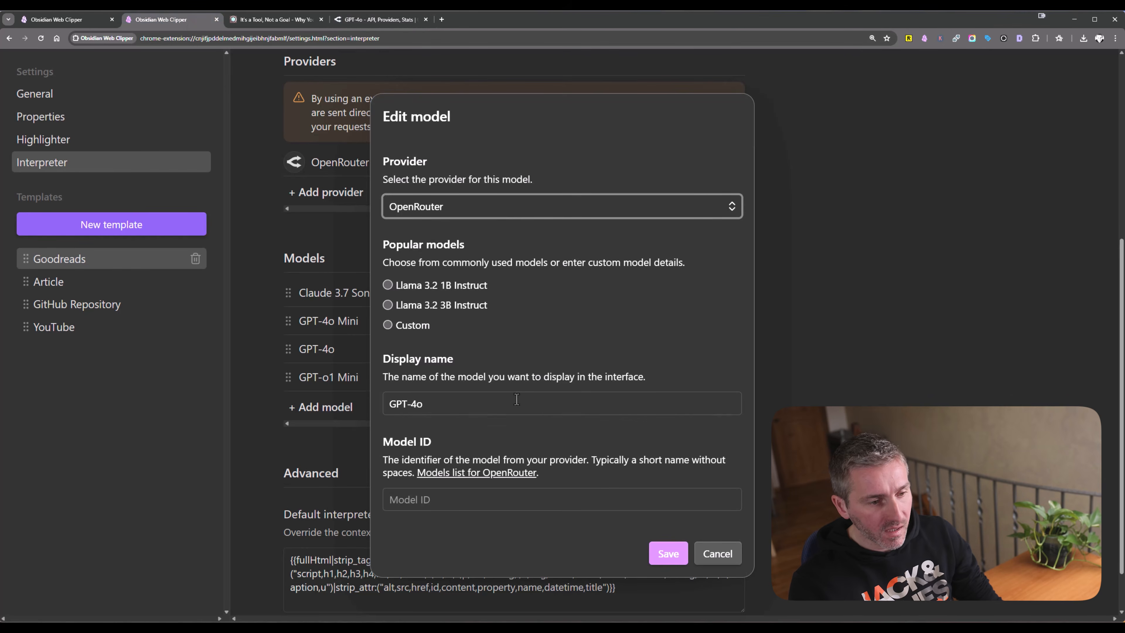
click(445, 501)
key(ctrl+v)
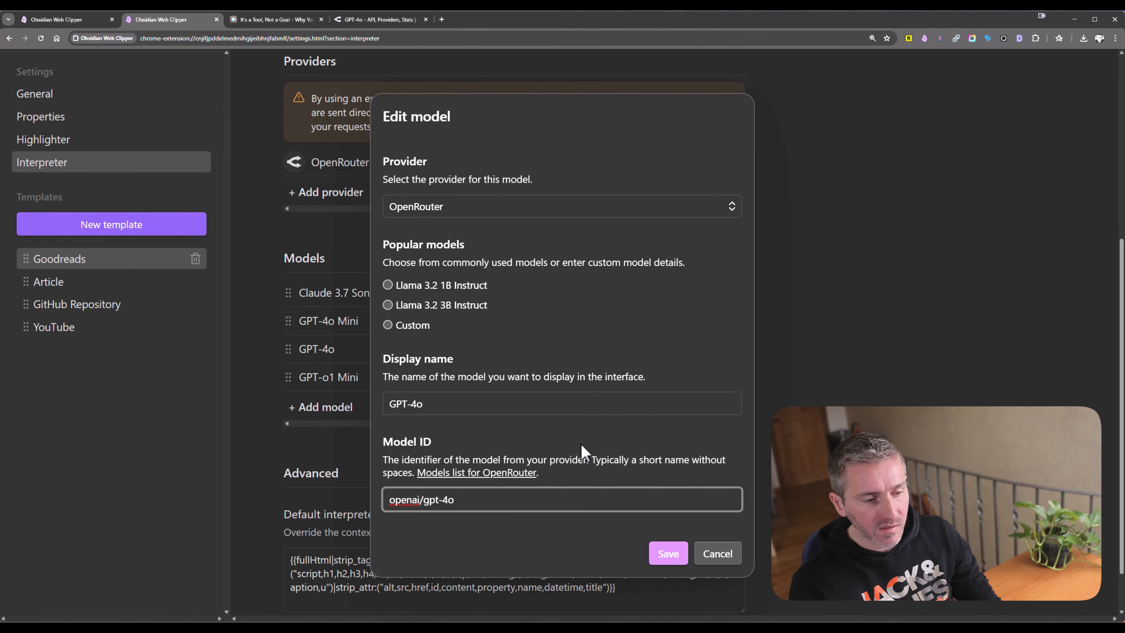
- Save the edited GPT-4o model and enable it in the models list
drag(492, 506, 362, 505)
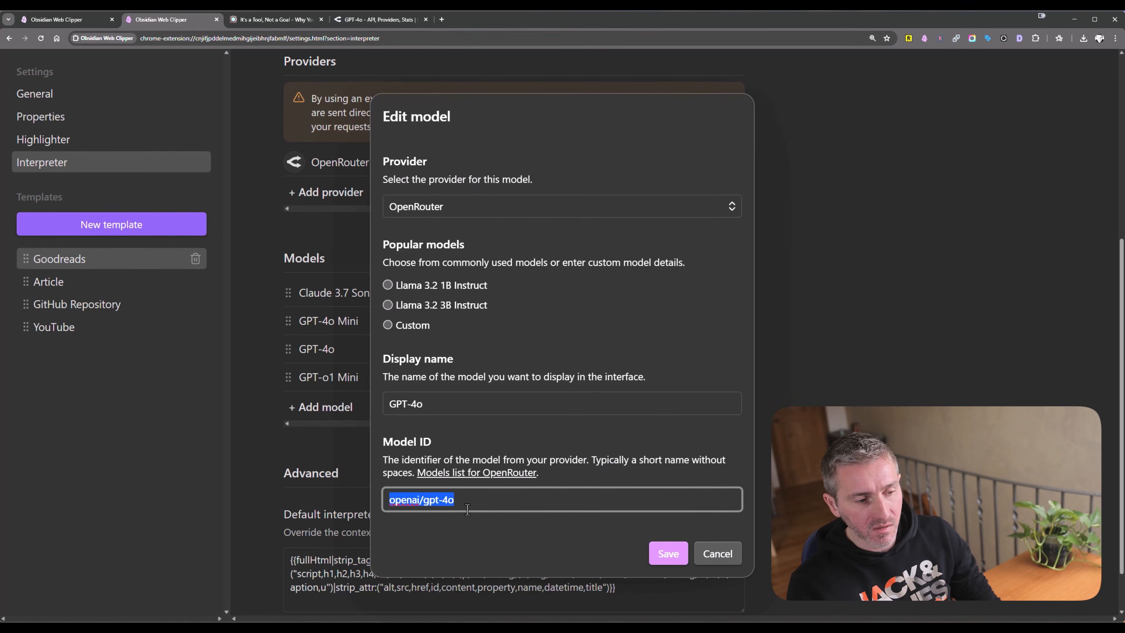
click(514, 505)
click(668, 554)
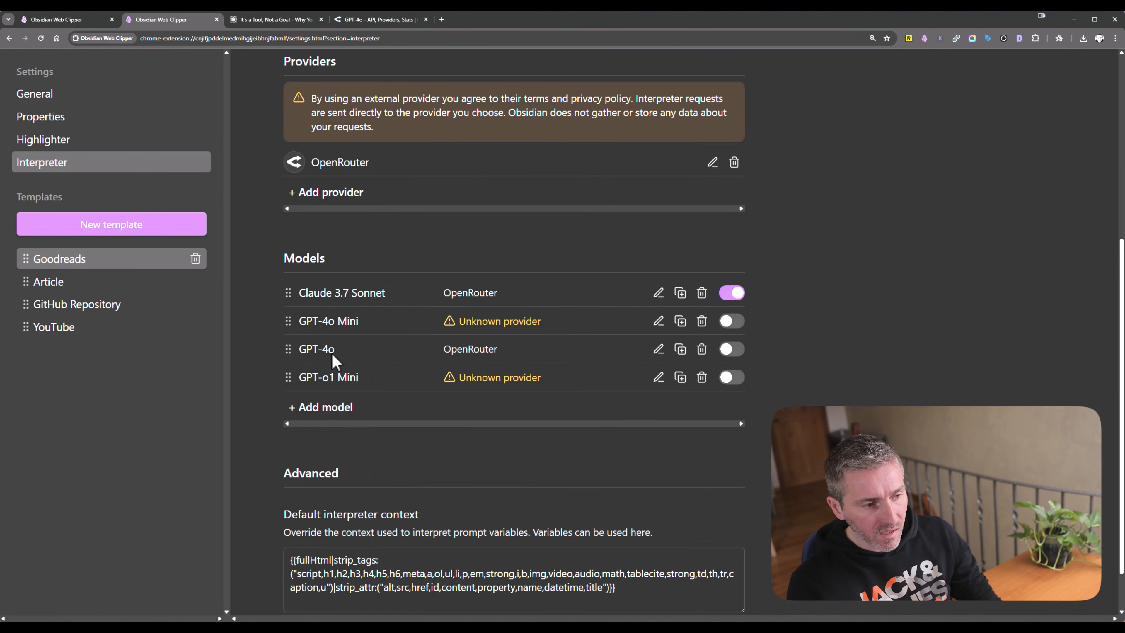
click(730, 350)
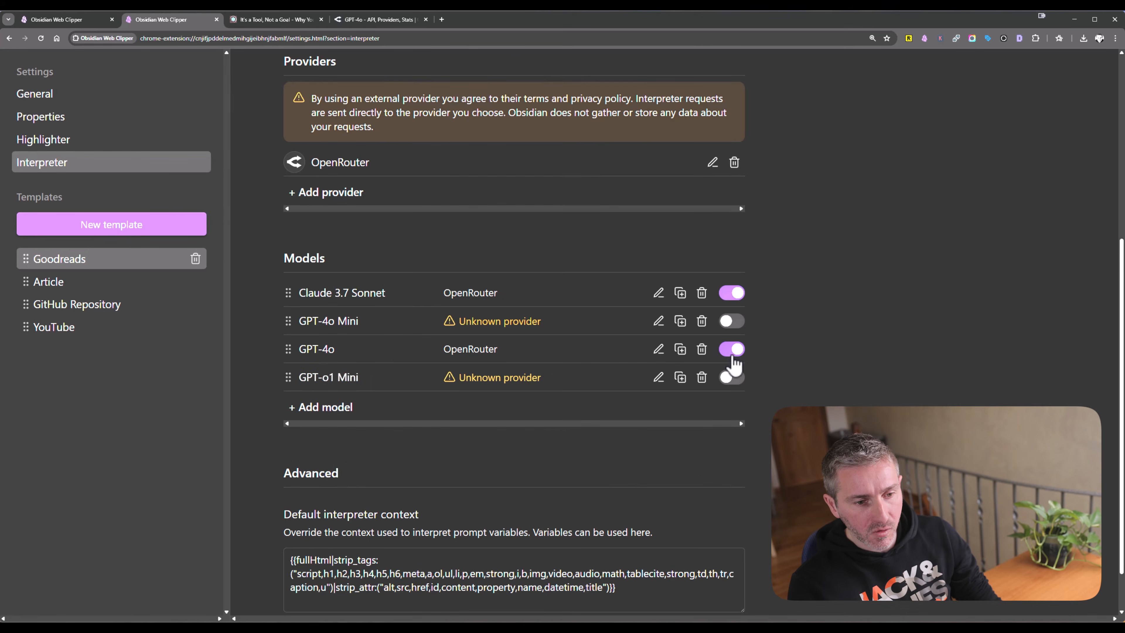
- Open Web Clipper on the "It's a Tool, Not a Goal" article and choose the Article template
click(266, 20)
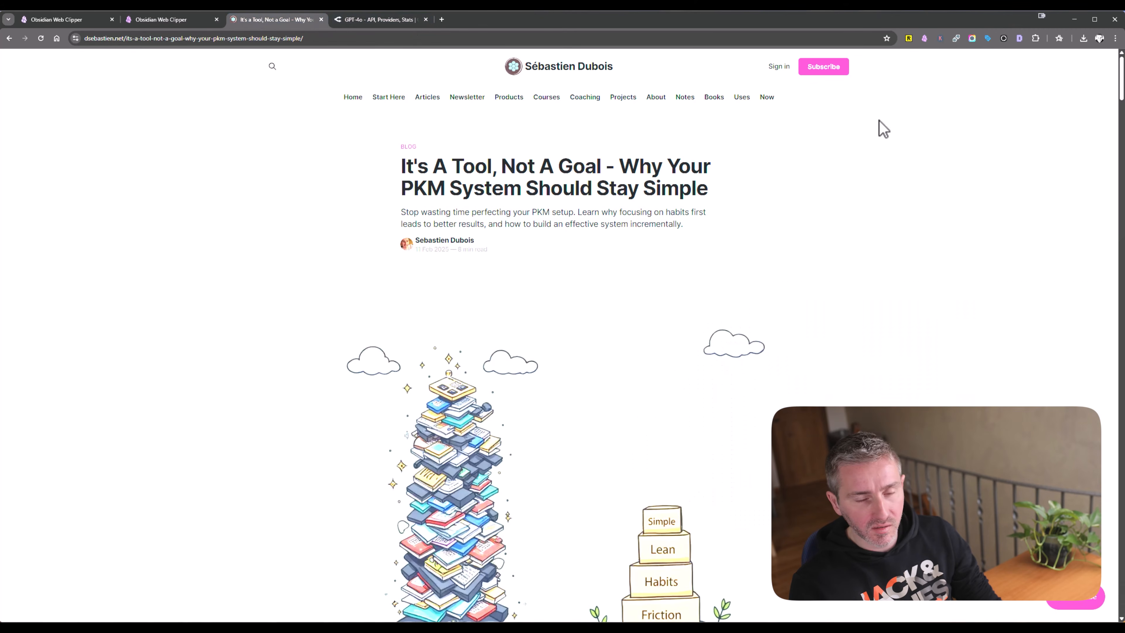
click(924, 38)
click(797, 57)
click(816, 100)
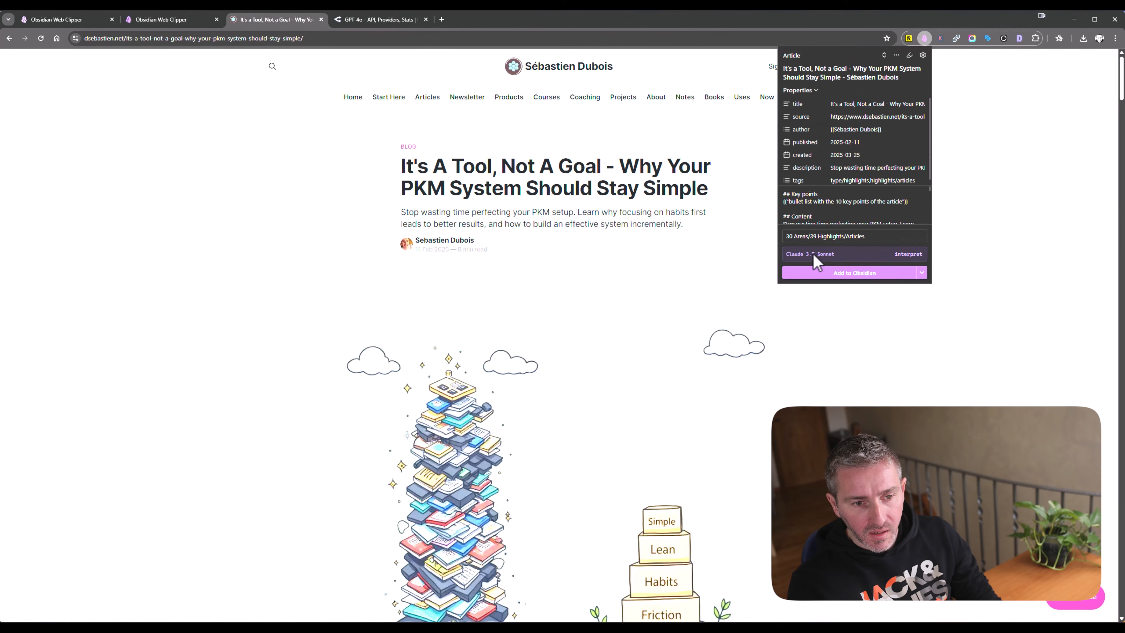
- Select GPT-4o as the interpreter model and run the interpretation of the article's key points prompt
click(814, 257)
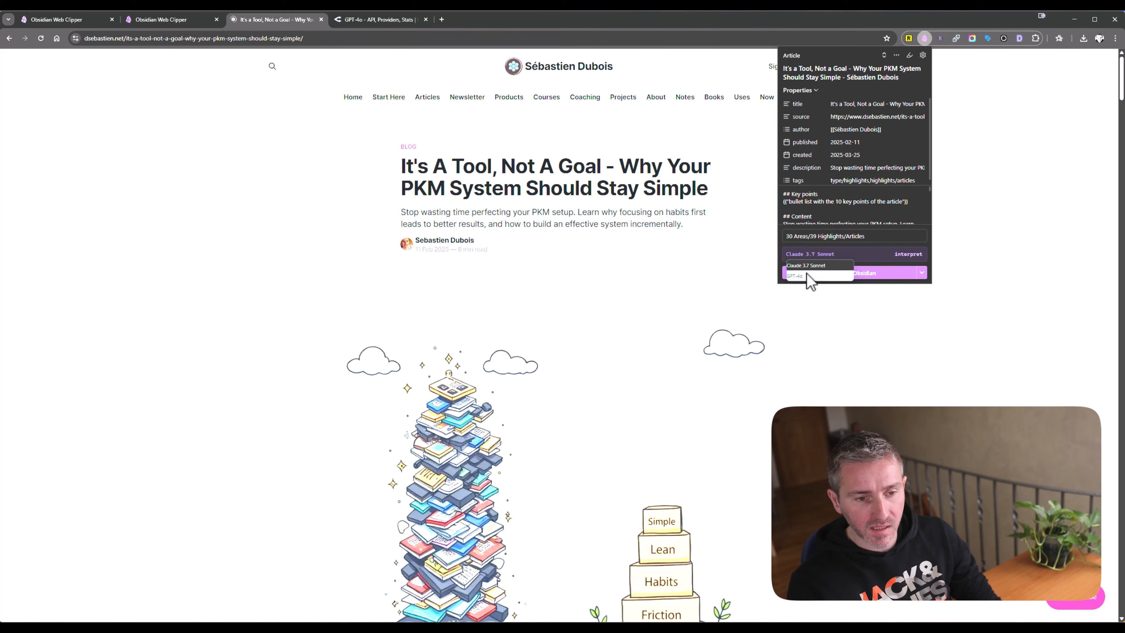
click(801, 277)
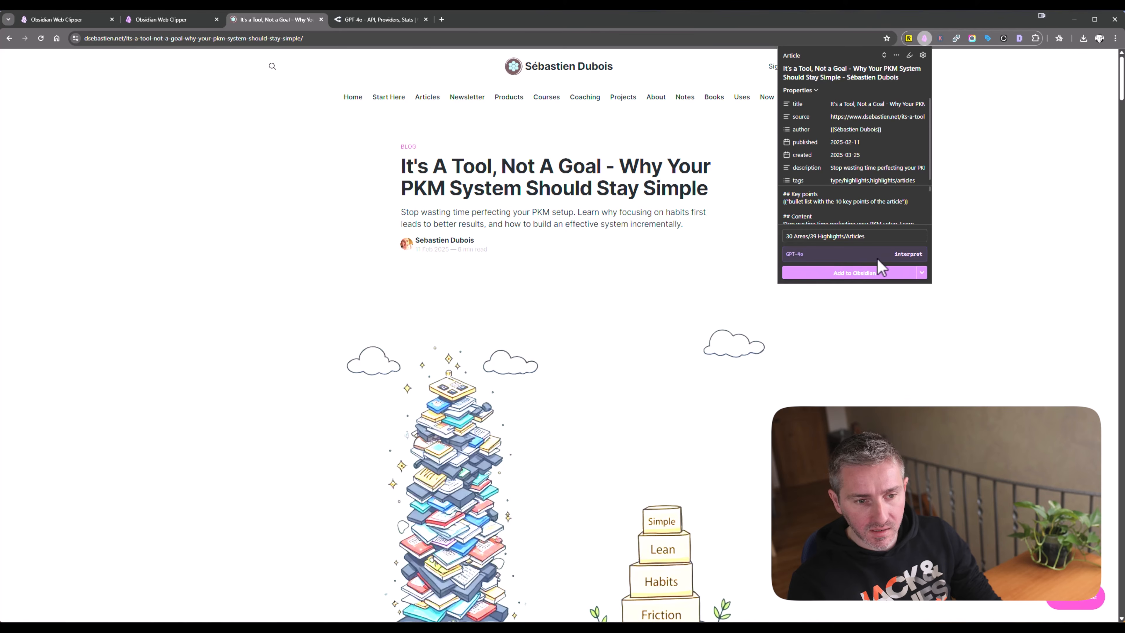
click(908, 256)
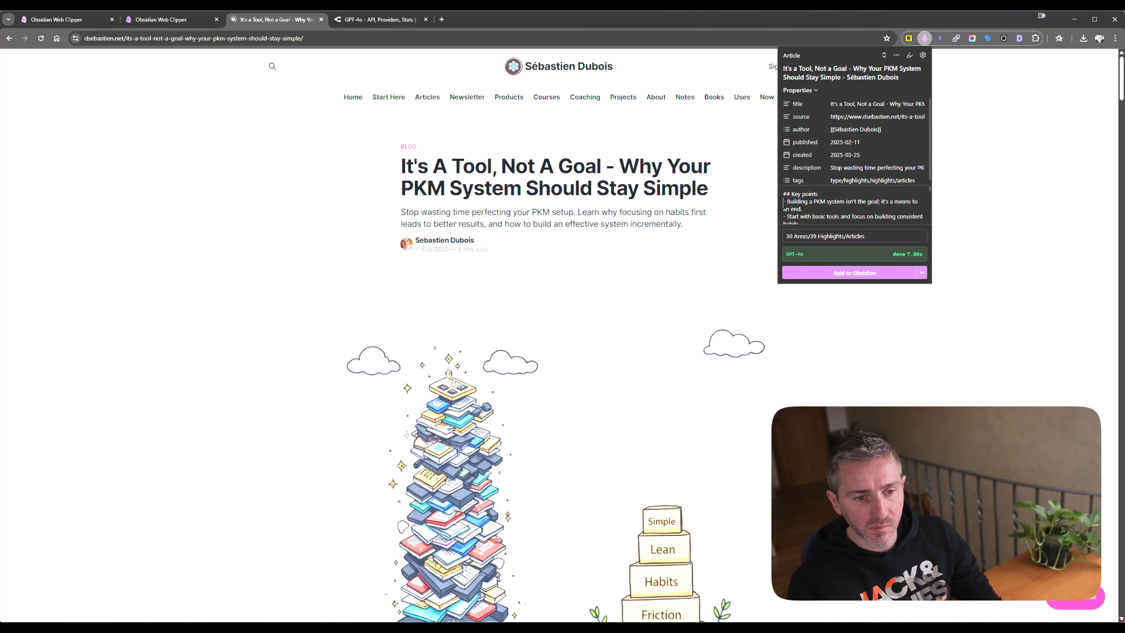
- Review the generated key points in the clipped note content and close the clipper
drag(782, 202, 856, 214)
click(847, 206)
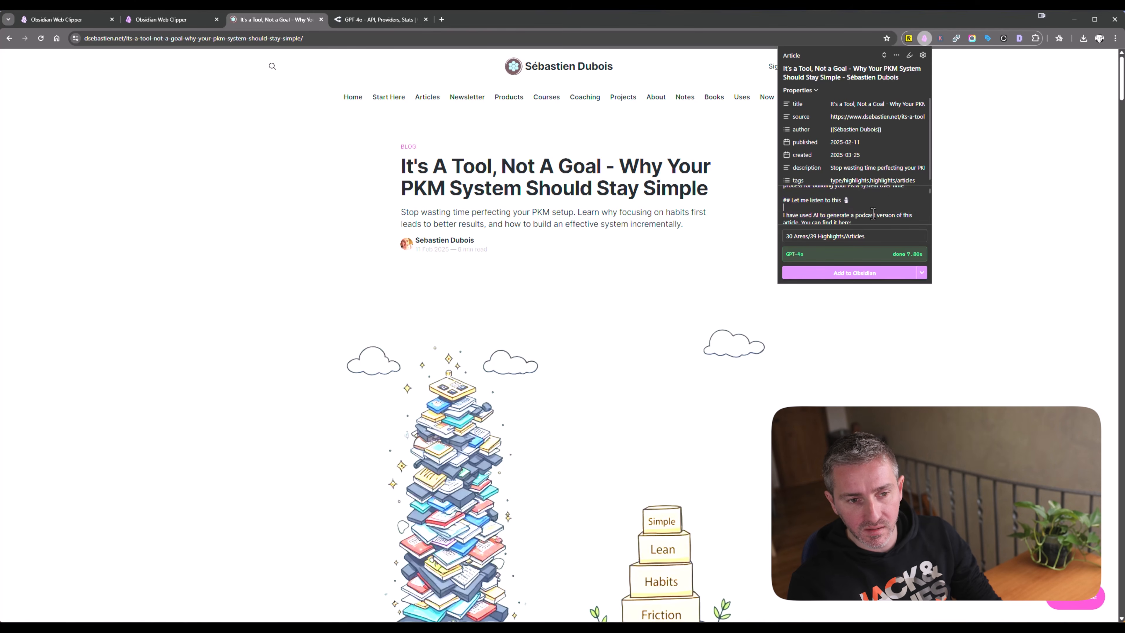
scroll(872, 214, up, 5)
scroll(832, 213, down, 3)
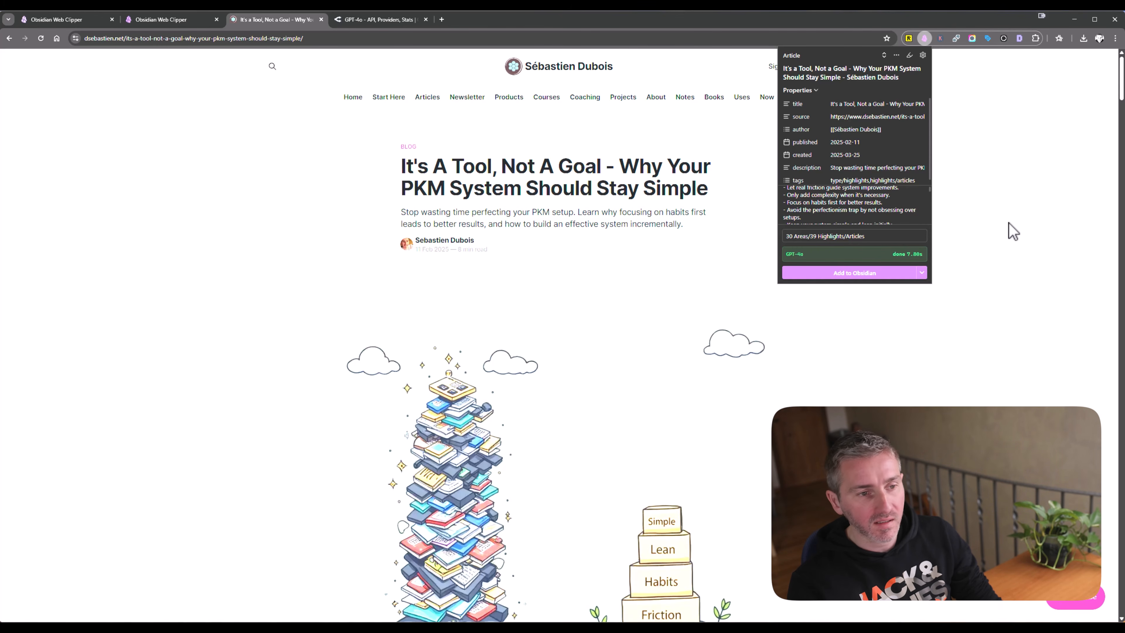
click(364, 75)
- Return to the Interpreter settings and open the "Interpret web pages" article in Obsidian Help
click(167, 19)
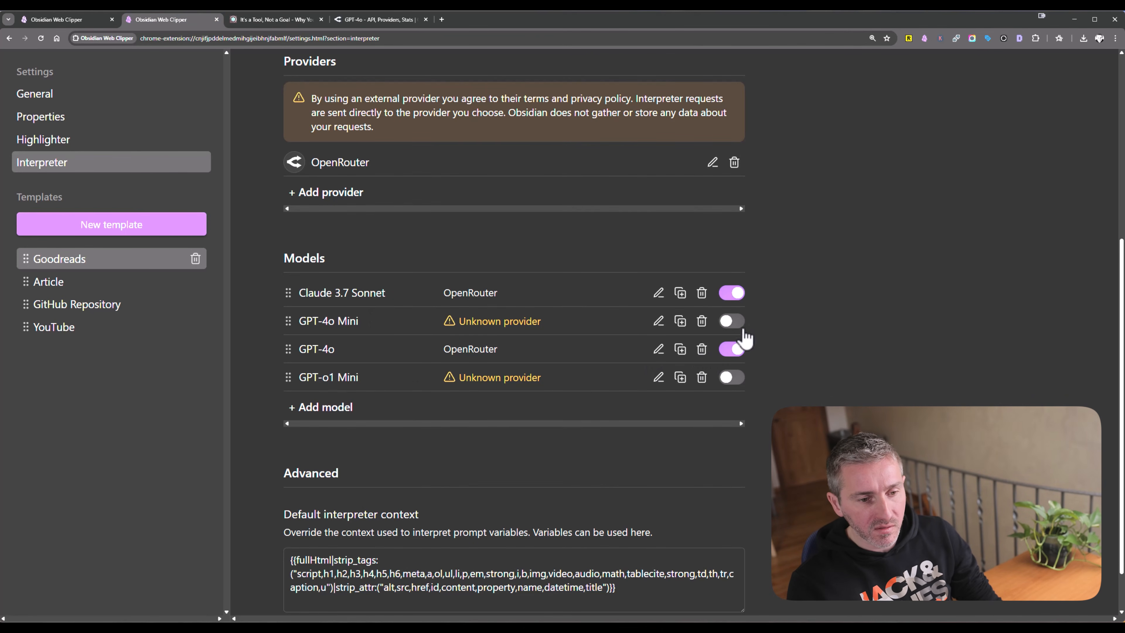
scroll(813, 277, down, 1)
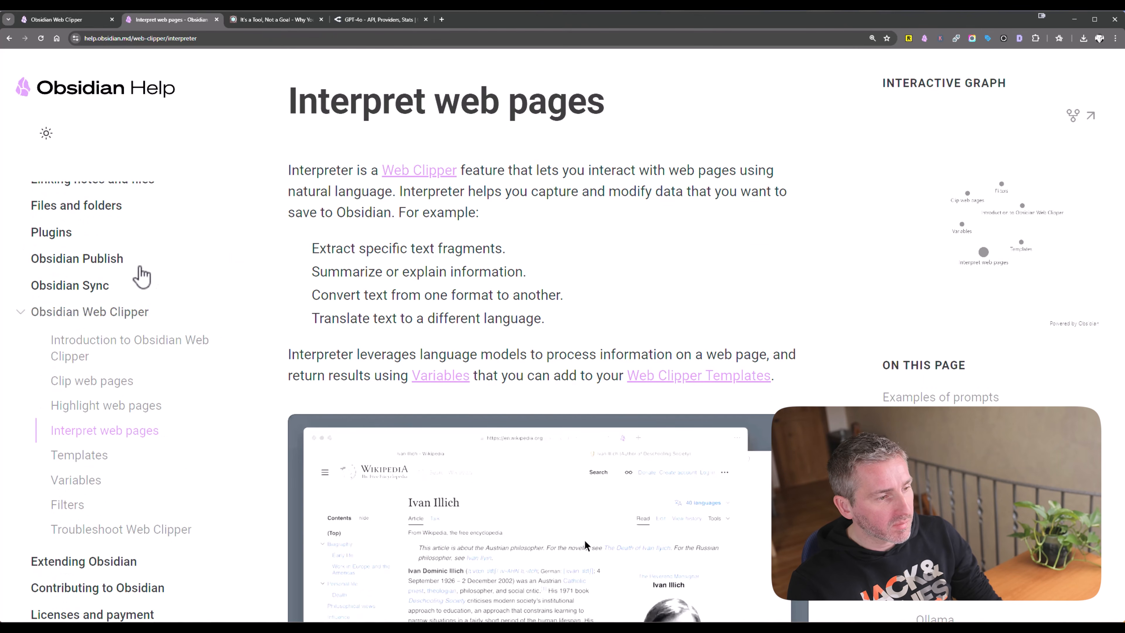
click(171, 38)
click(185, 39)
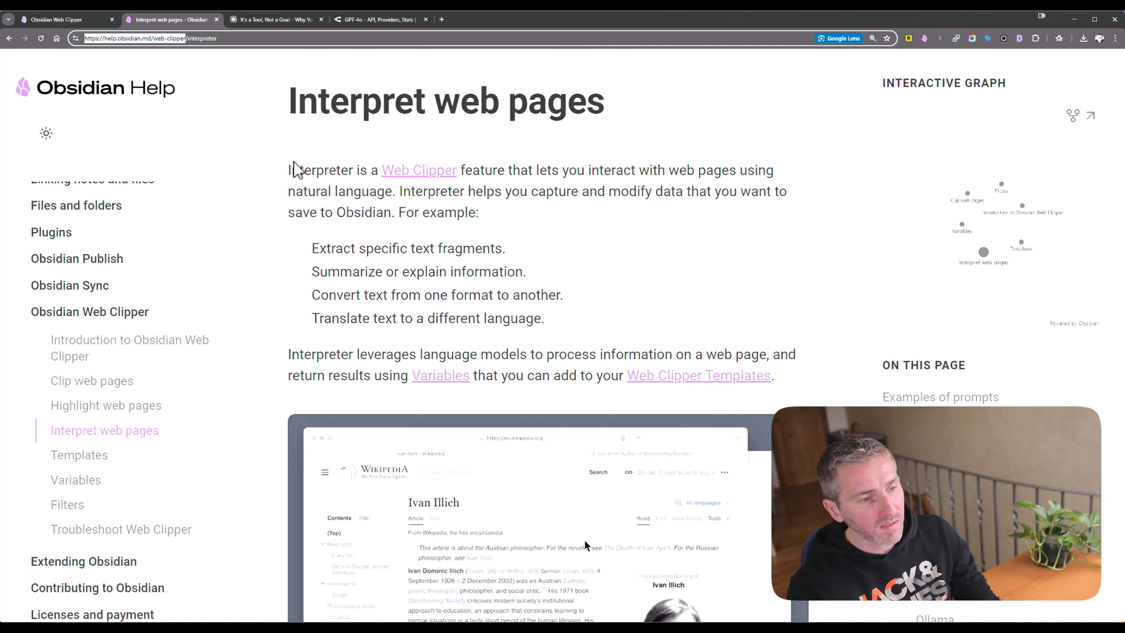
click(259, 345)
scroll(305, 443, down, 10)
- Open the Web Clipper Templates help page and skim its sections on creating, importing and configuring templates
click(82, 456)
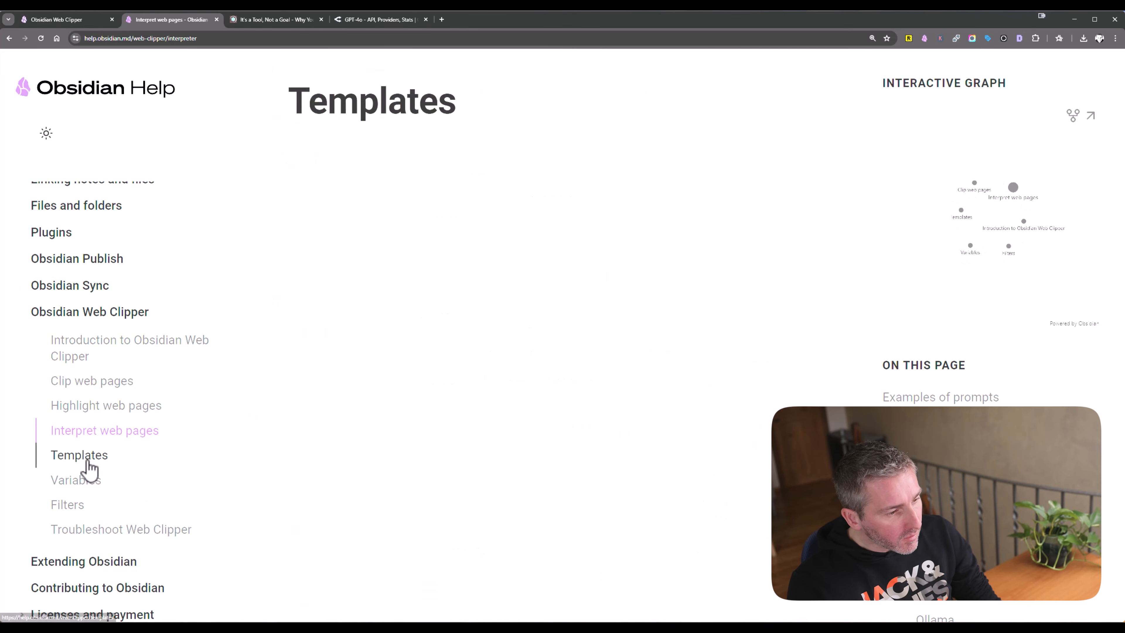
scroll(427, 306, down, 2)
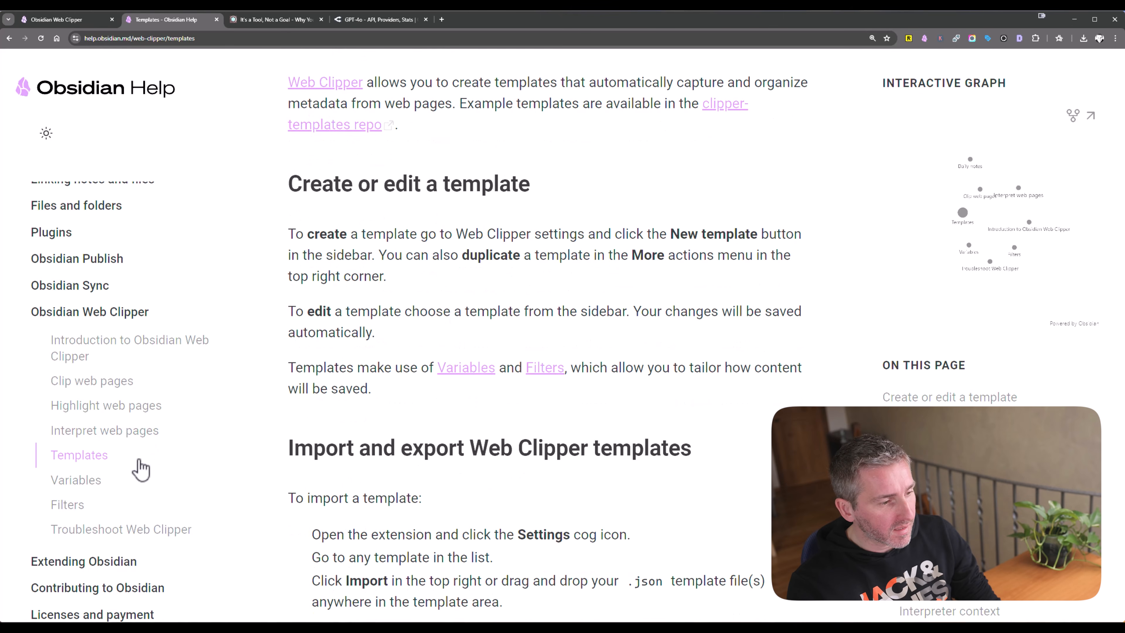
scroll(428, 407, down, 10)
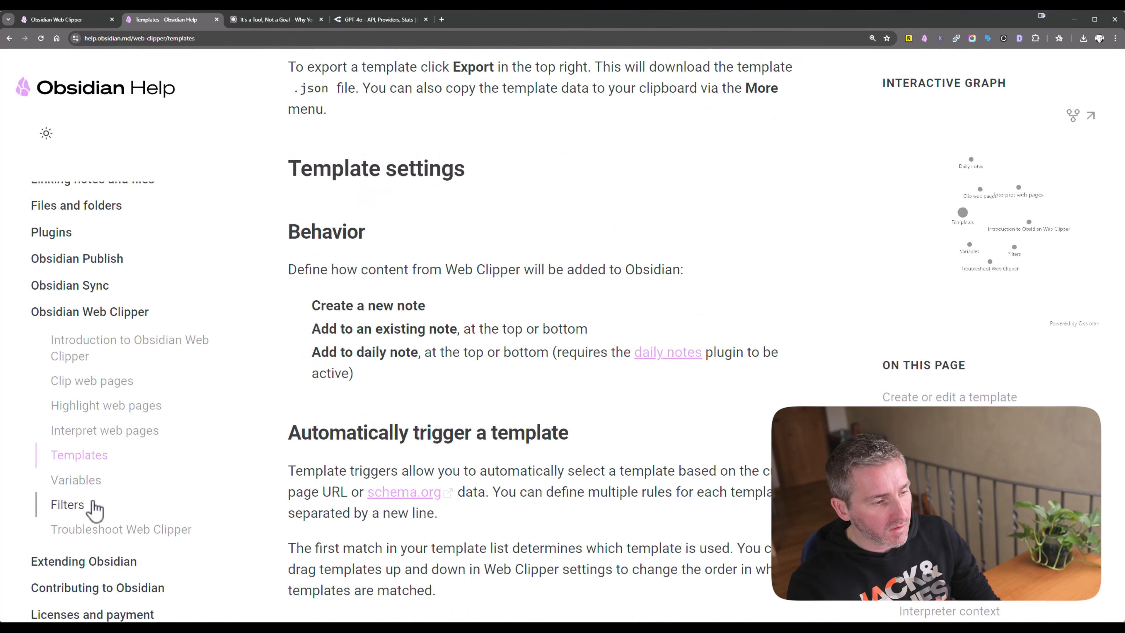
- Open the Variables help page and examine the preset, prompt, meta, selector and Schema.org variables
click(80, 482)
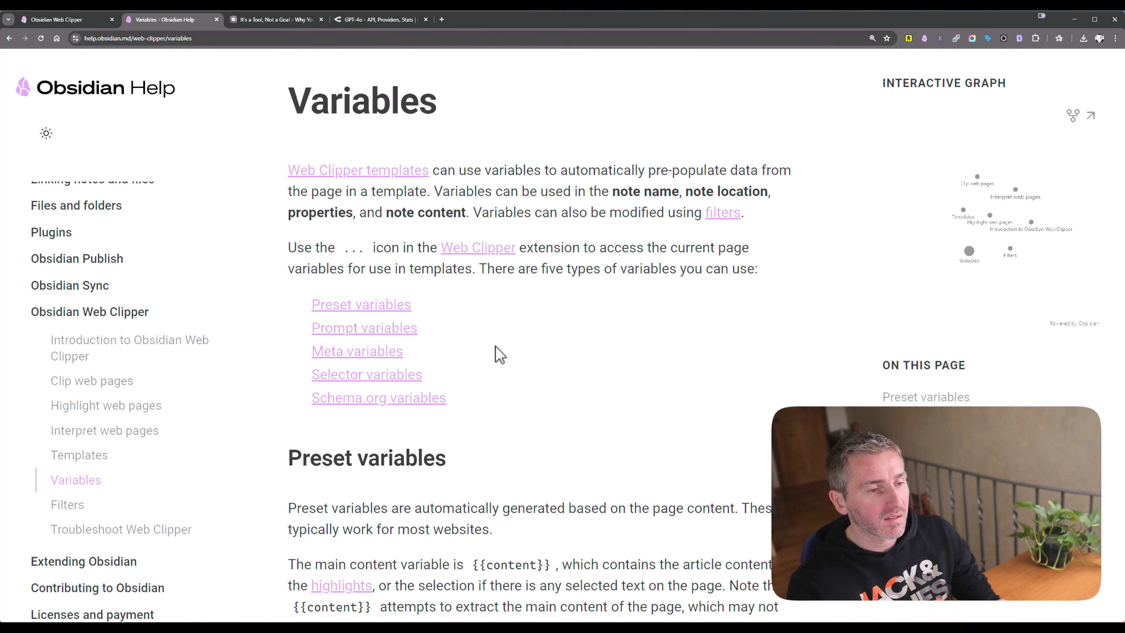
scroll(535, 319, down, 7)
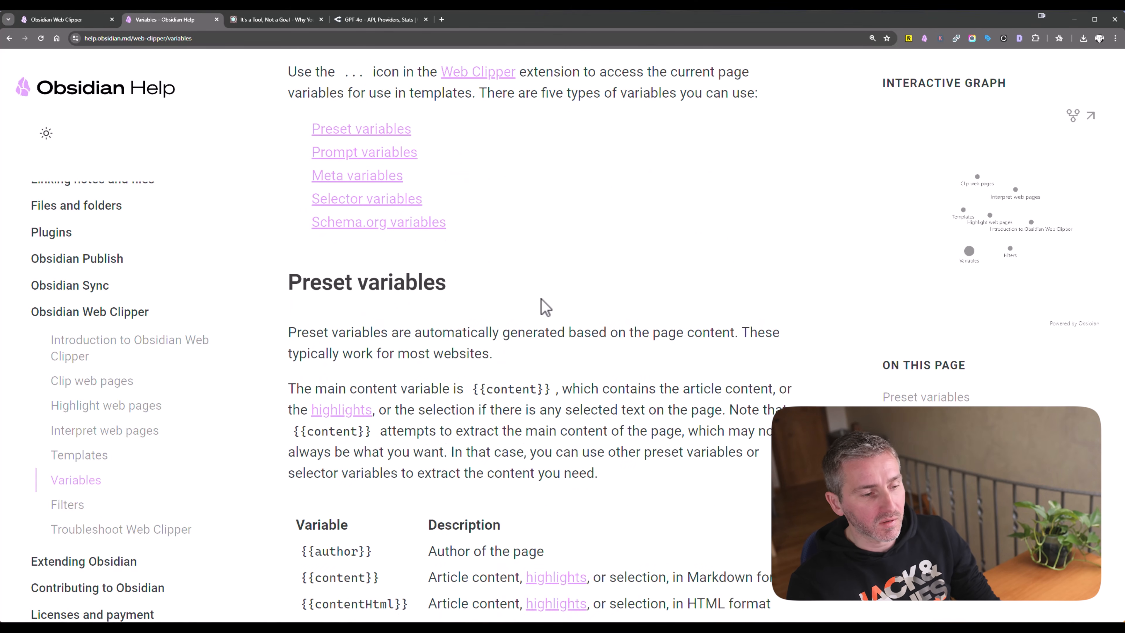
scroll(365, 328, down, 4)
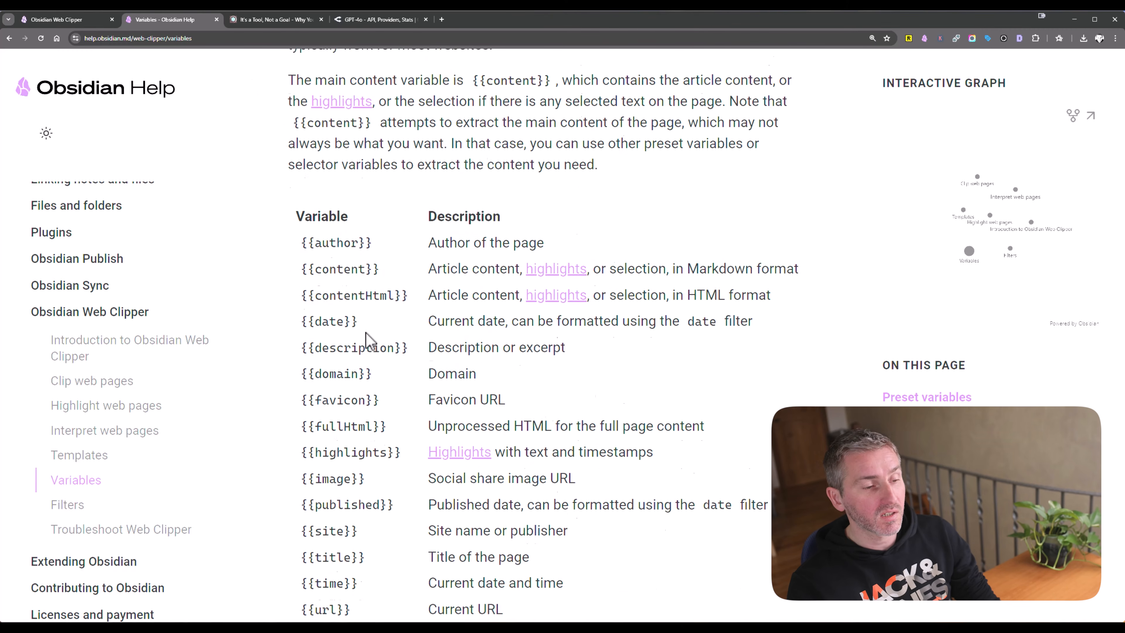
scroll(366, 356, up, 2)
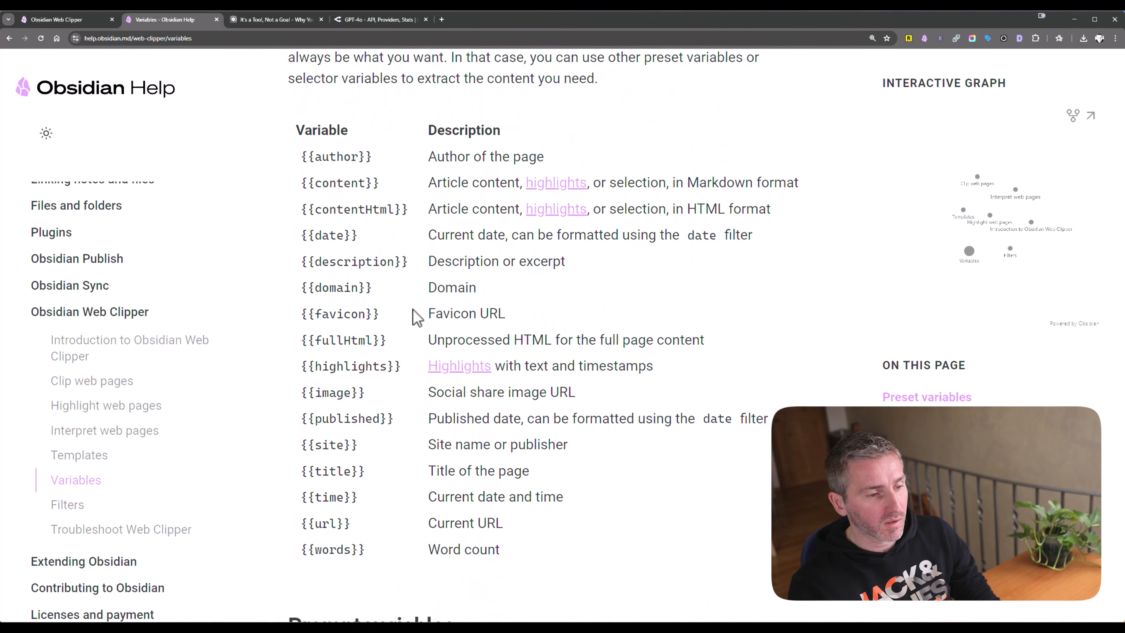
scroll(442, 249, down, 12)
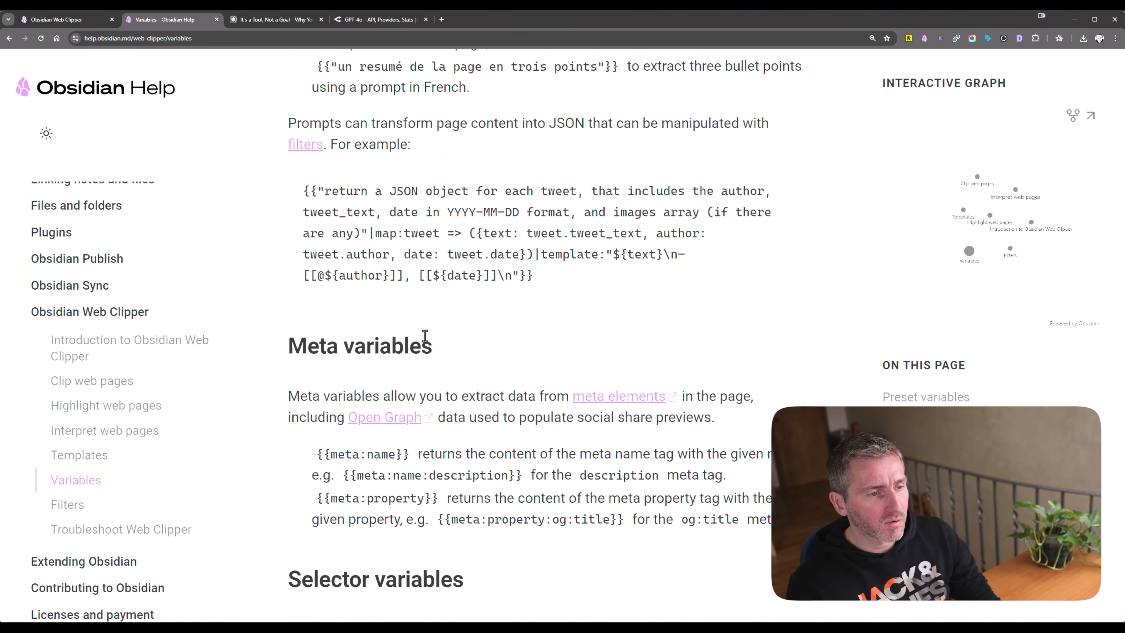
scroll(425, 337, up, 5)
scroll(426, 339, down, 13)
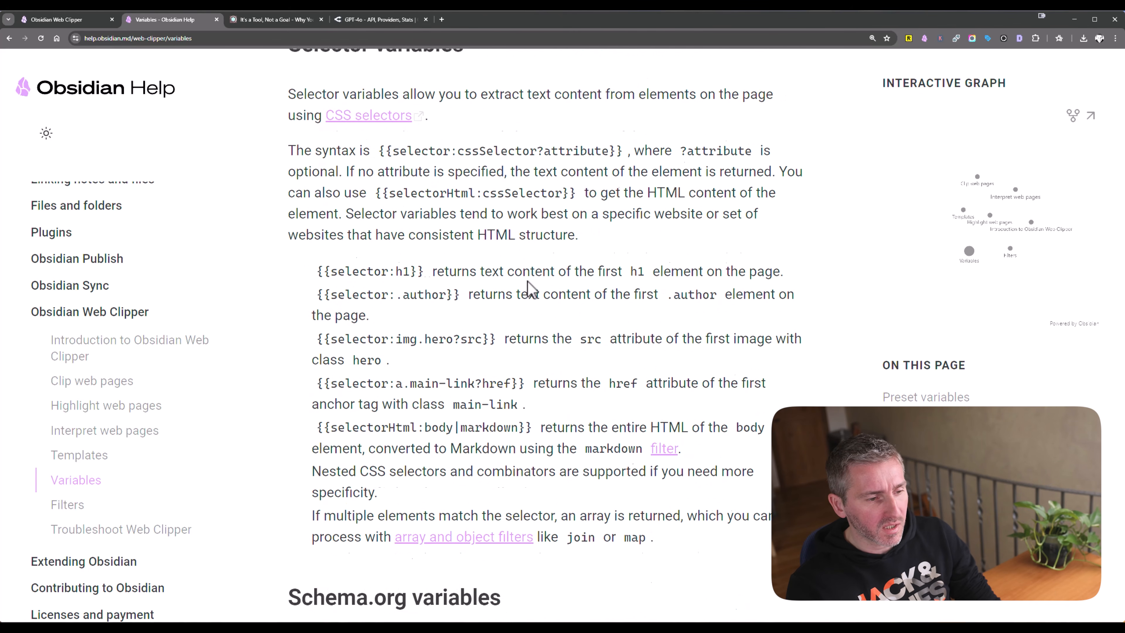
scroll(537, 301, down, 4)
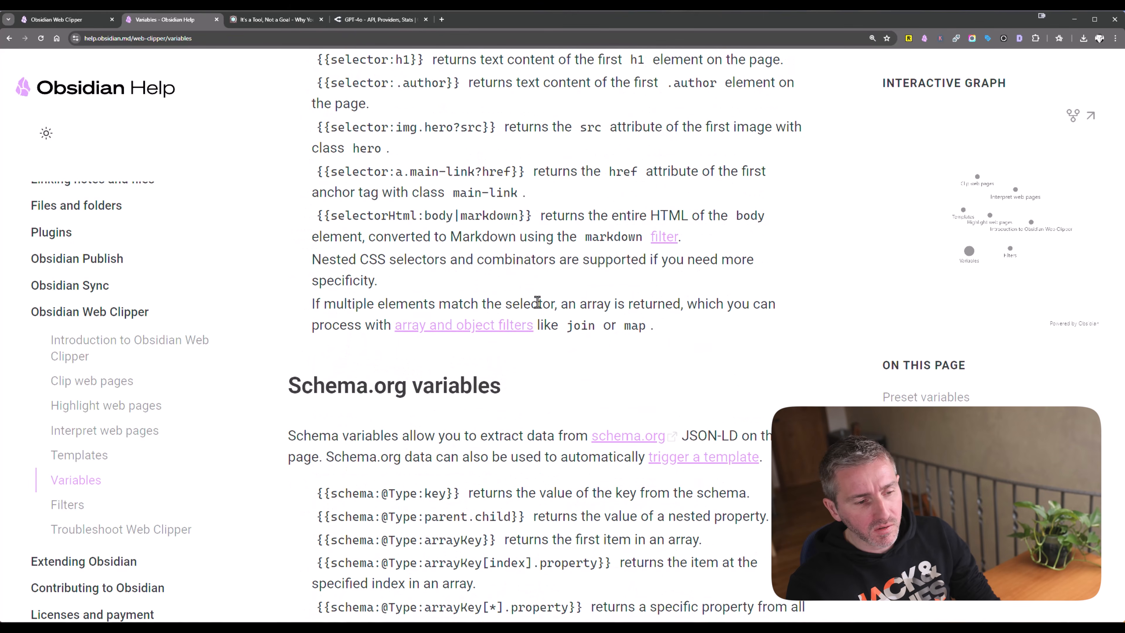
scroll(538, 299, down, 4)
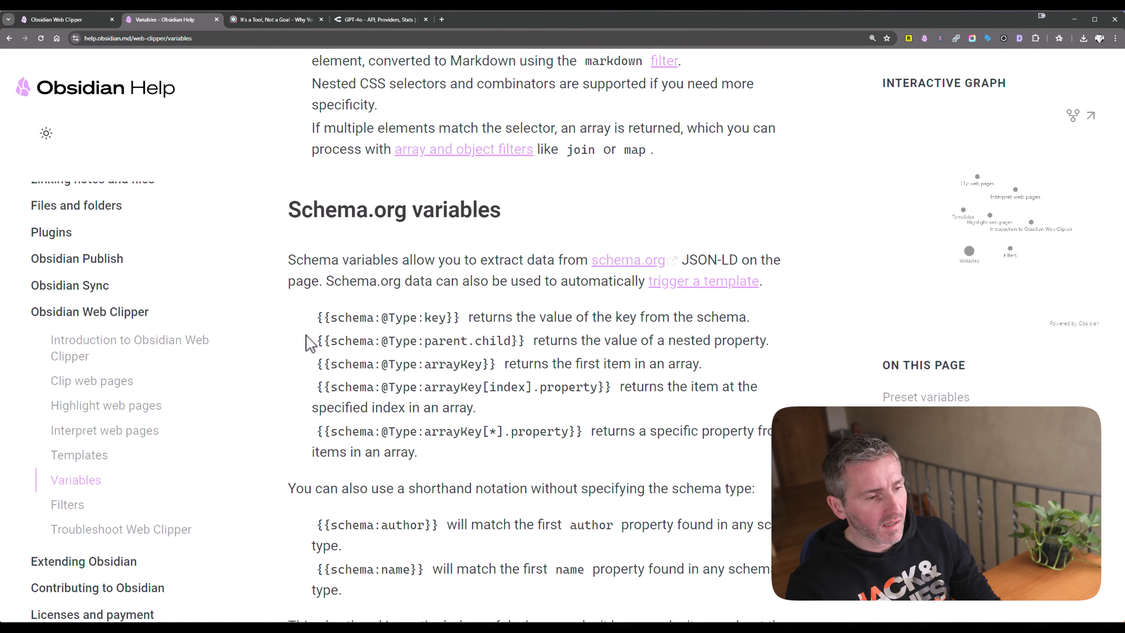
- Open the Filters help page and examine the filter syntax, date filters and text conversion filters
click(85, 503)
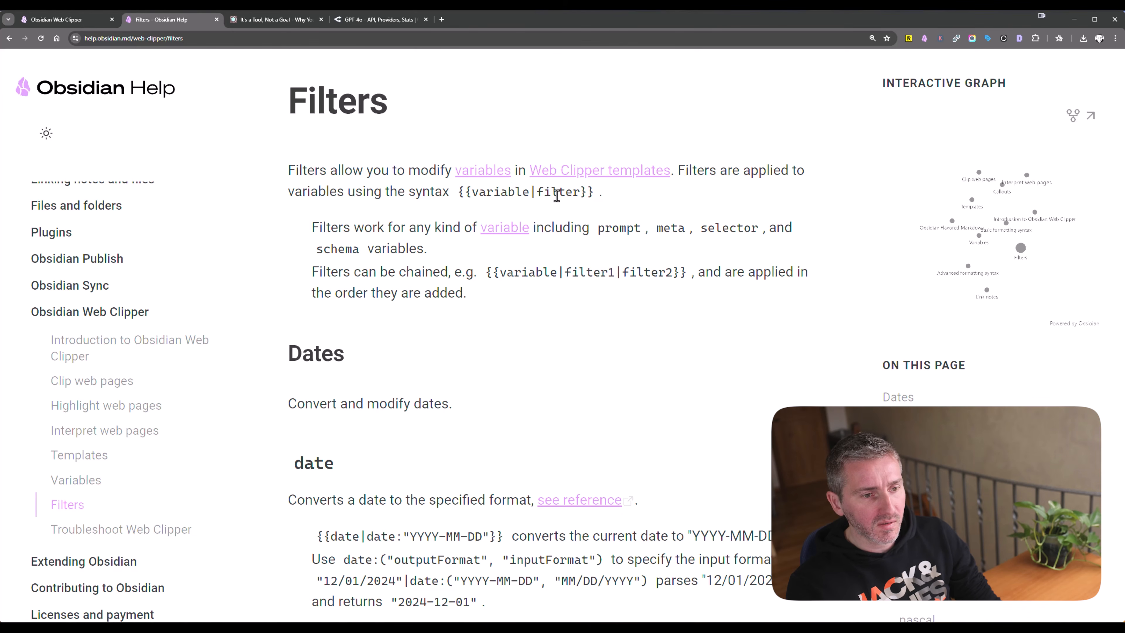
scroll(569, 189, down, 5)
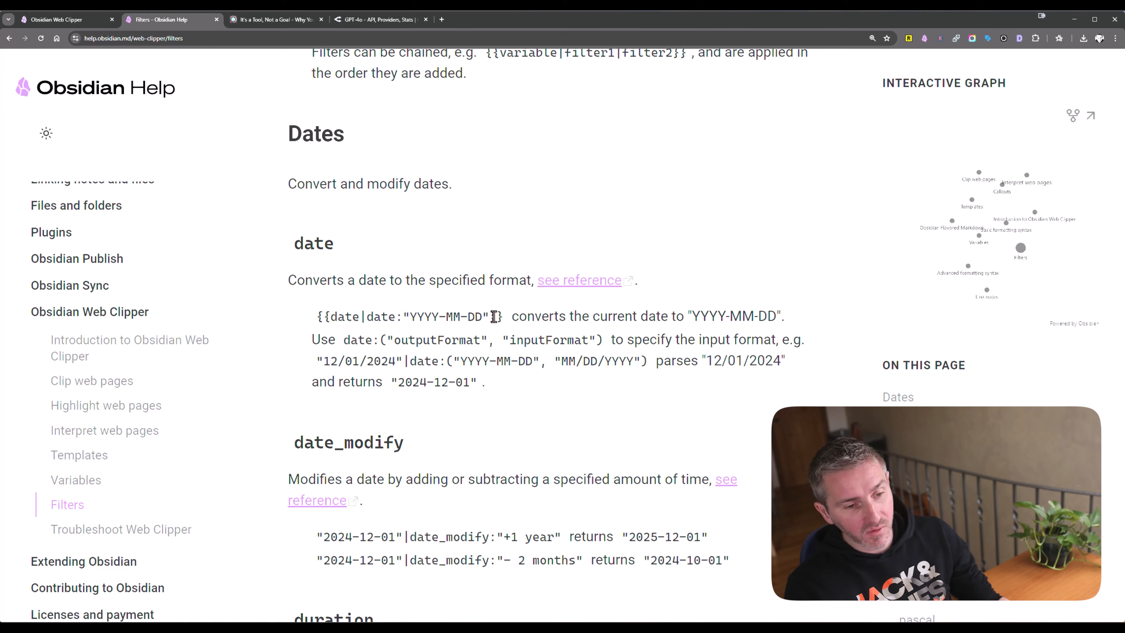
scroll(505, 305, down, 4)
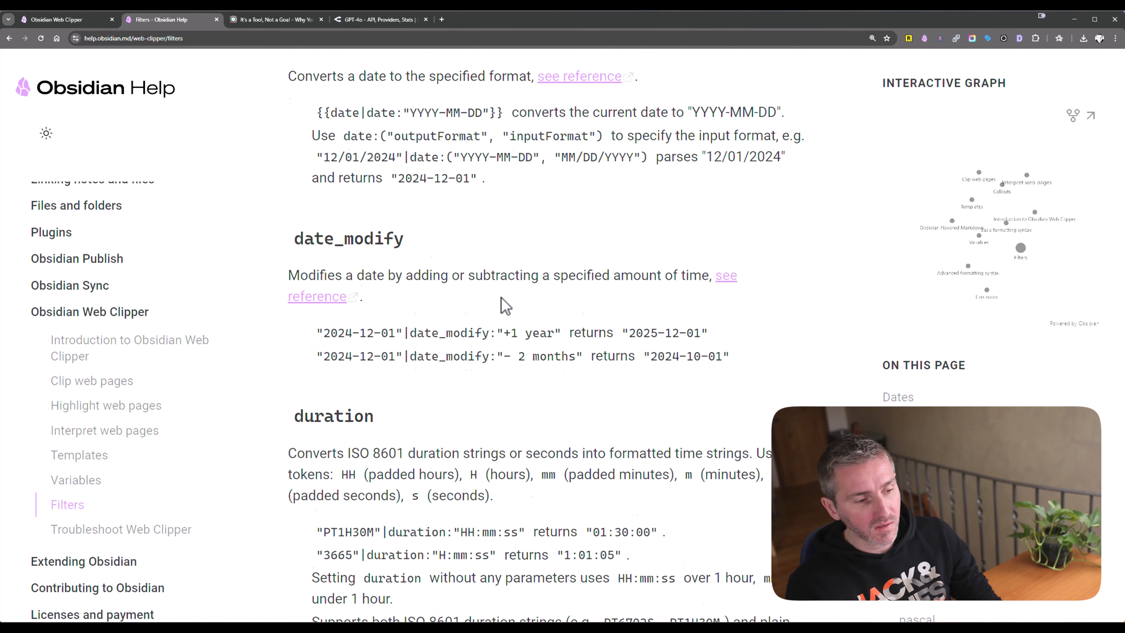
scroll(500, 288, up, 3)
scroll(398, 248, down, 1)
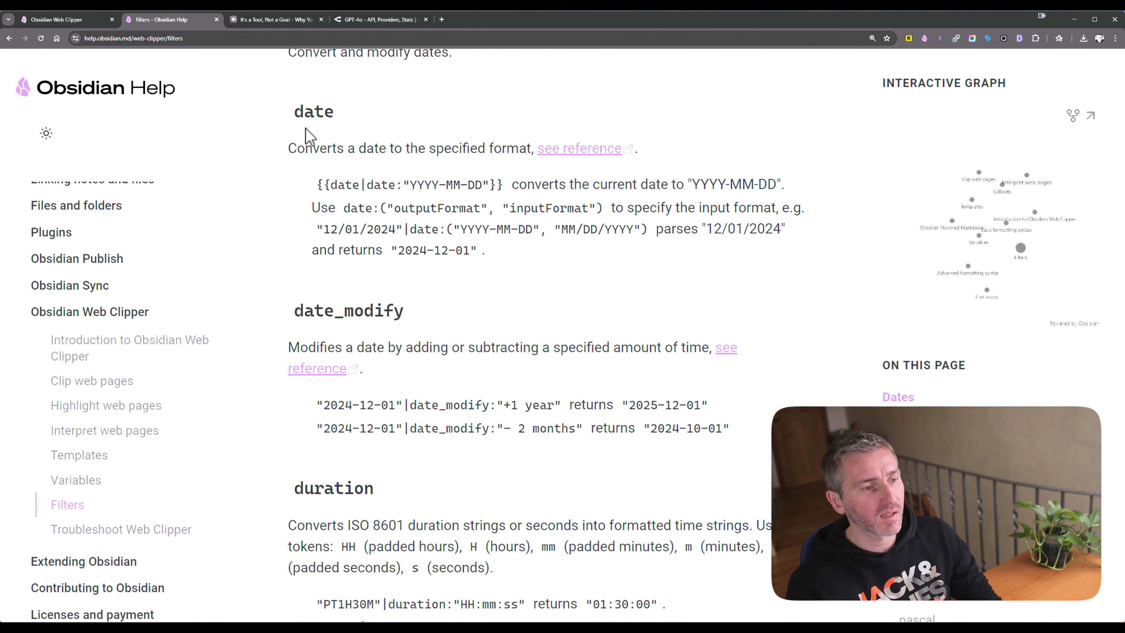
scroll(372, 405, down, 6)
scroll(343, 206, down, 8)
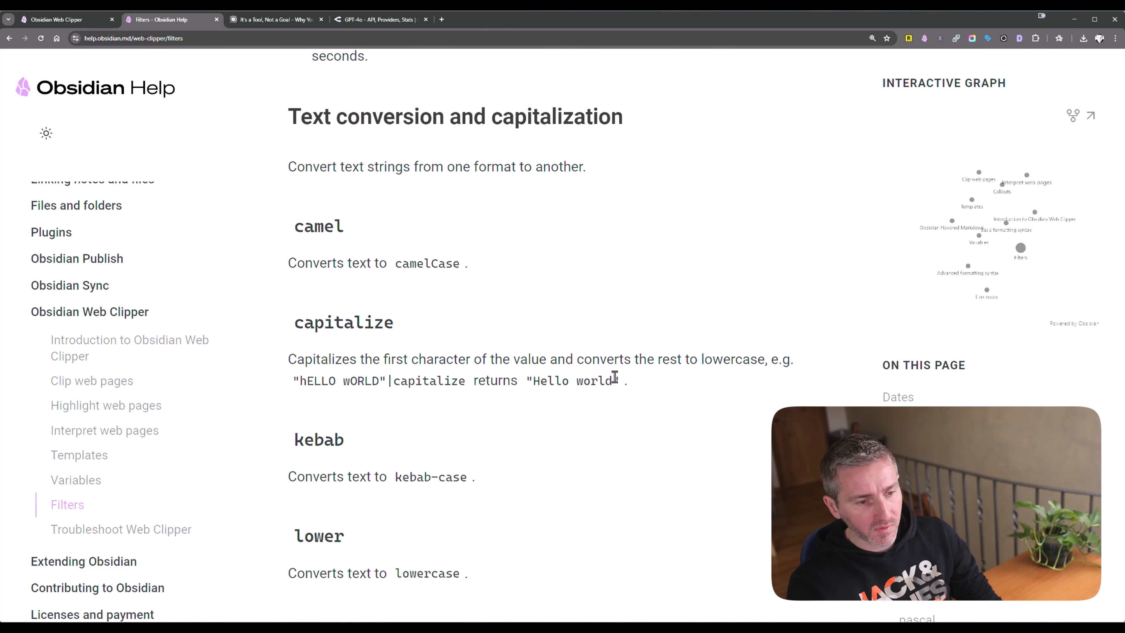
- Examine the remaining text conversion filters, then the text formatting and the arrays and objects filters on the Filters help page
scroll(544, 370, down, 5)
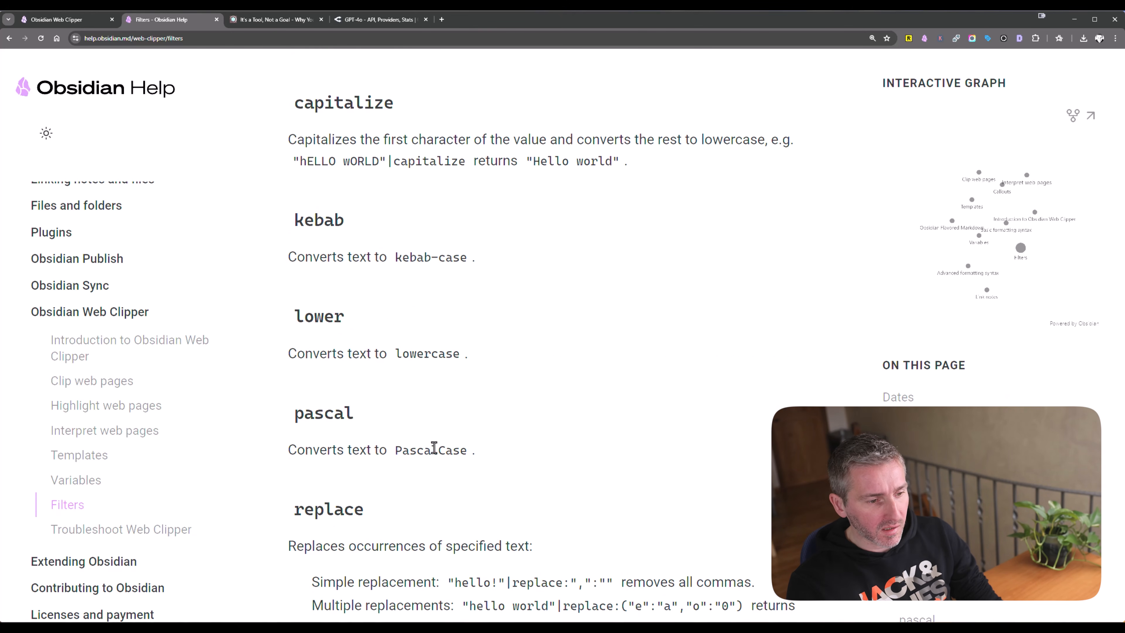
scroll(466, 448, down, 5)
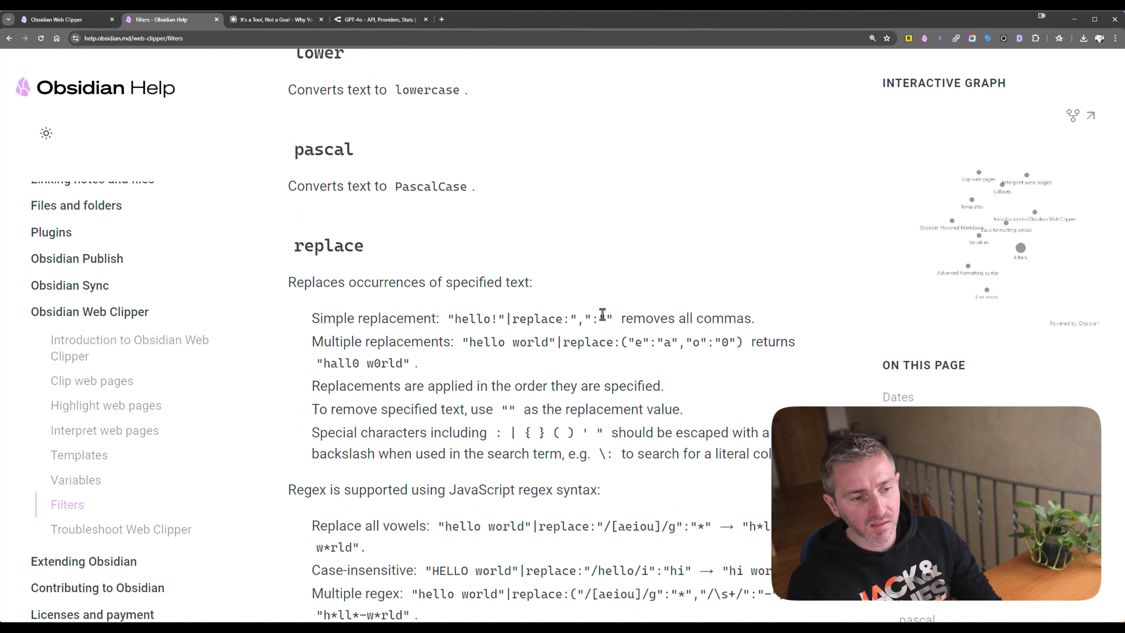
scroll(642, 314, down, 4)
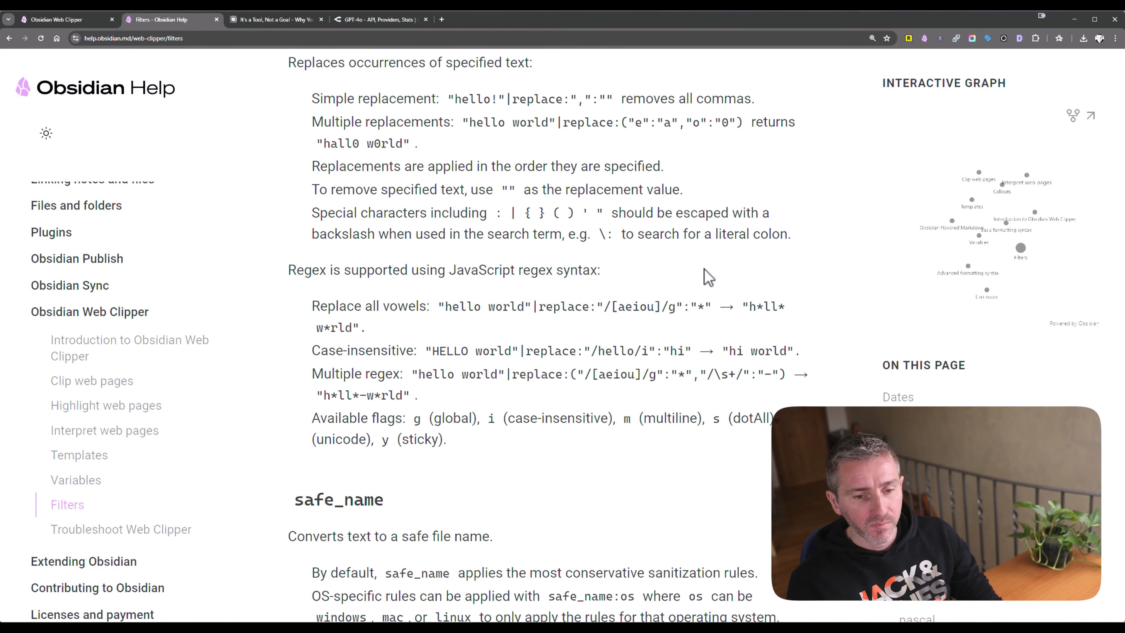
scroll(788, 282, down, 6)
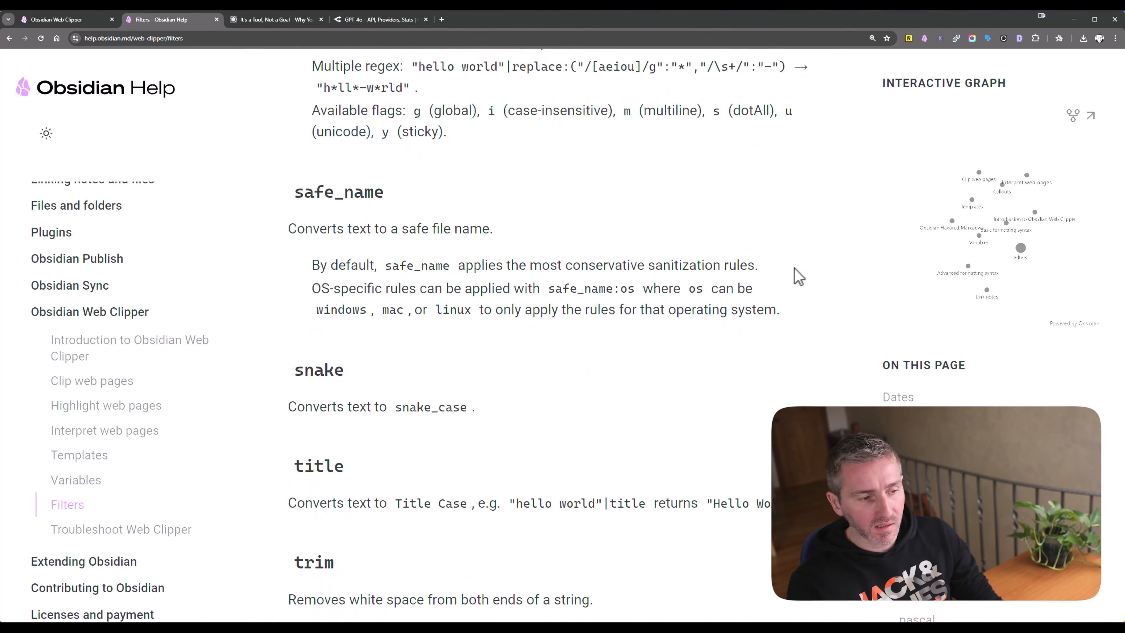
scroll(784, 270, down, 6)
scroll(764, 261, down, 5)
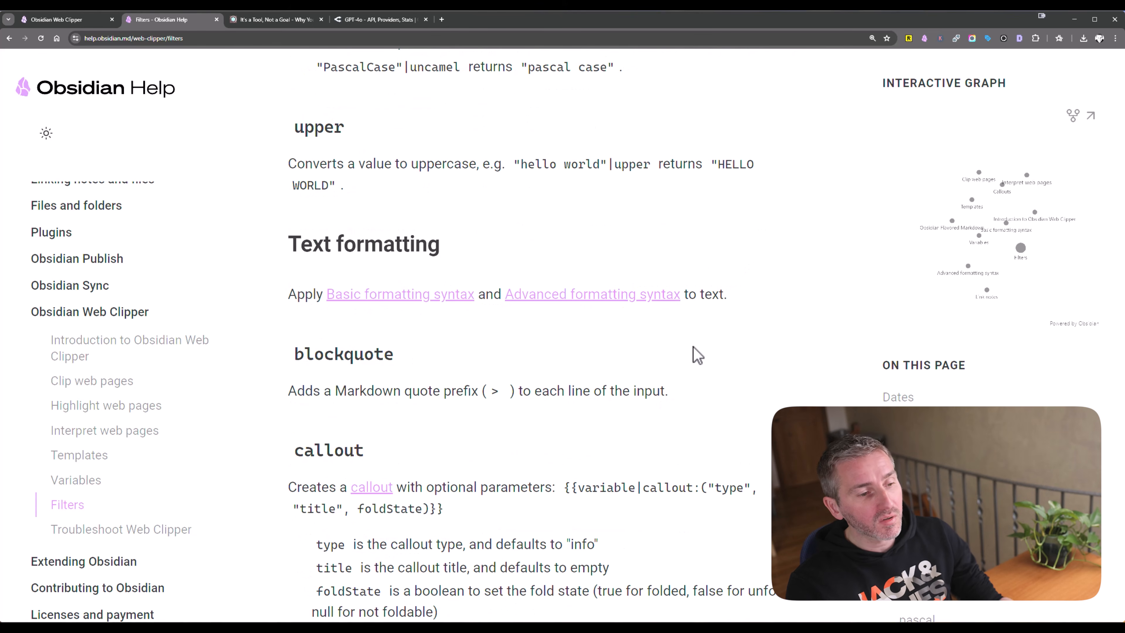
scroll(659, 383, down, 6)
scroll(666, 381, down, 5)
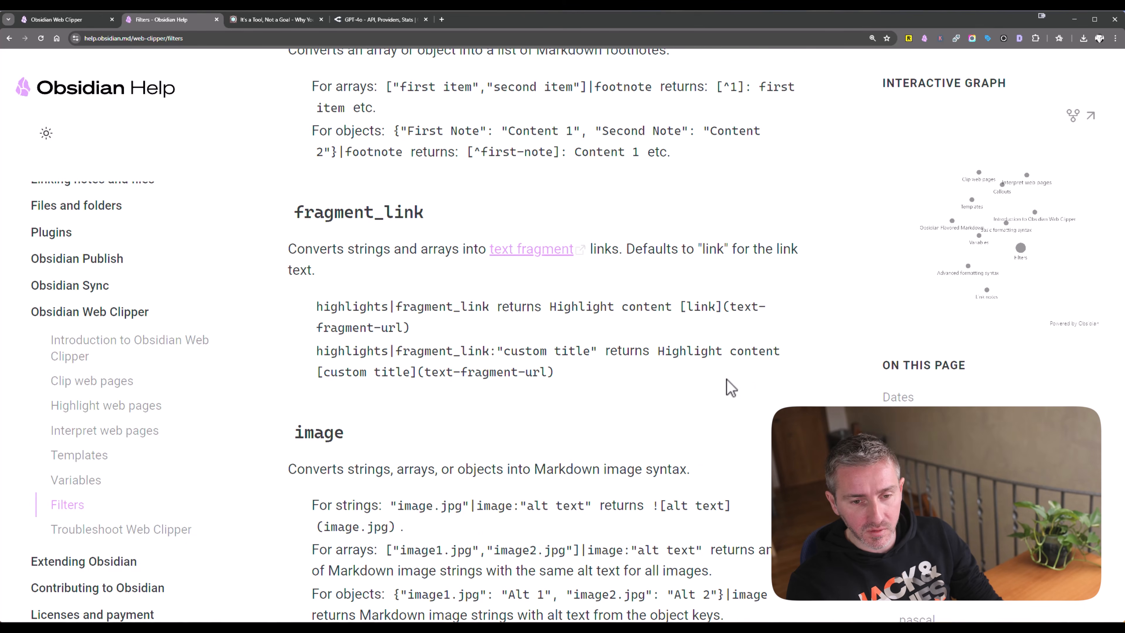
scroll(1112, 428, down, 15)
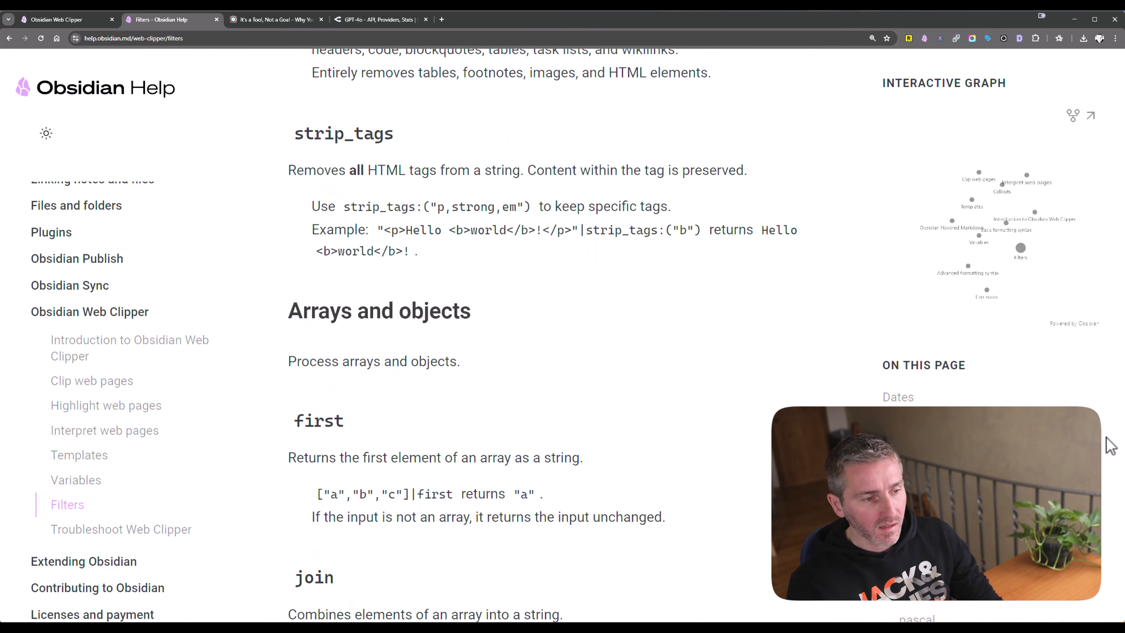
scroll(1118, 436, down, 15)
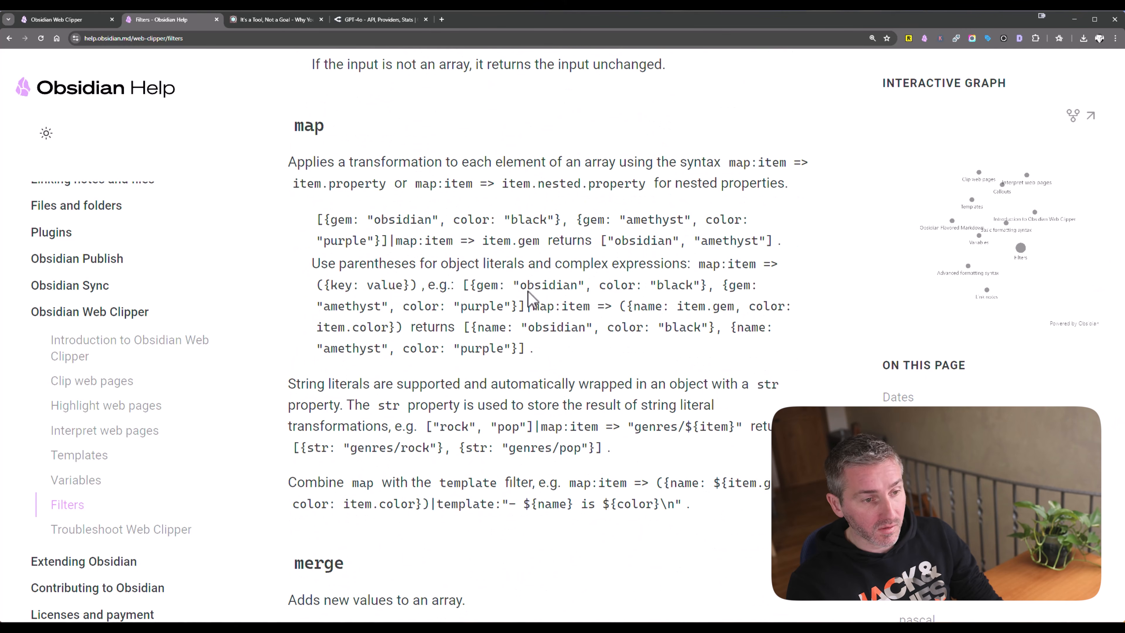